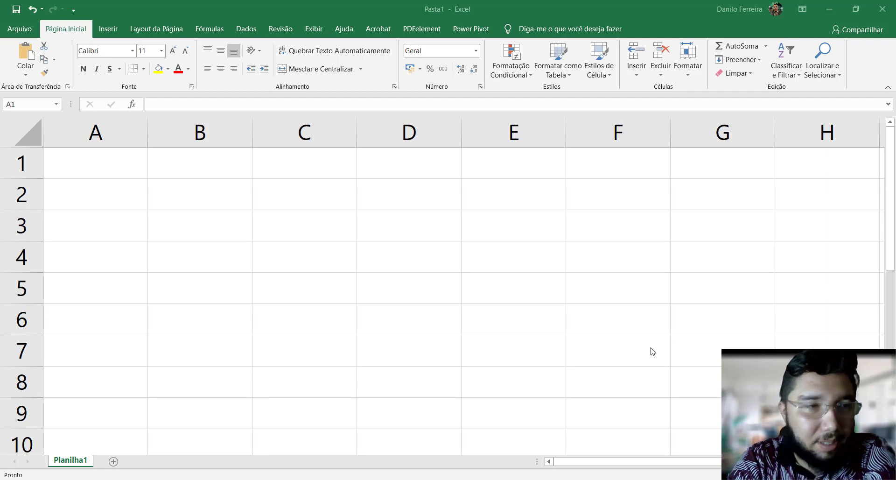
Enter the column headers Sexo in cell A1 and Idade in cell B1
{"action": "left_click", "coordinate": [104, 160]}
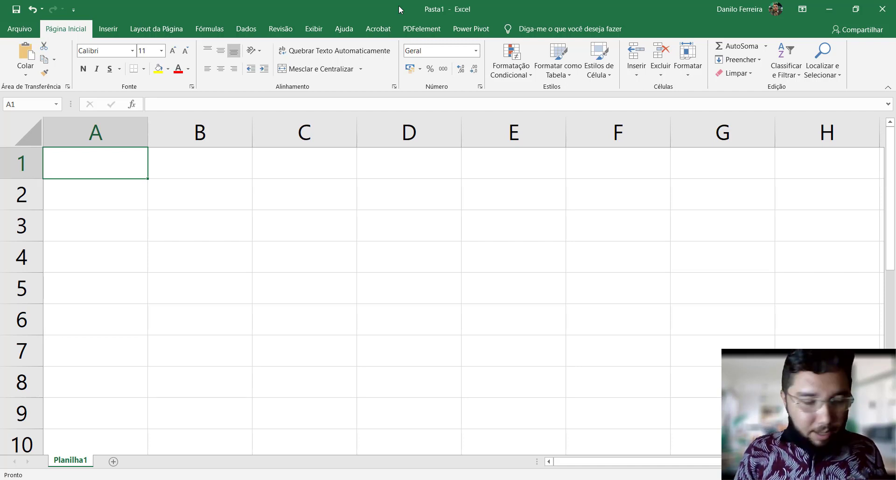
{"action": "scroll", "coordinate": [239, 188], "scroll_direction": "down", "scroll_amount": 2}
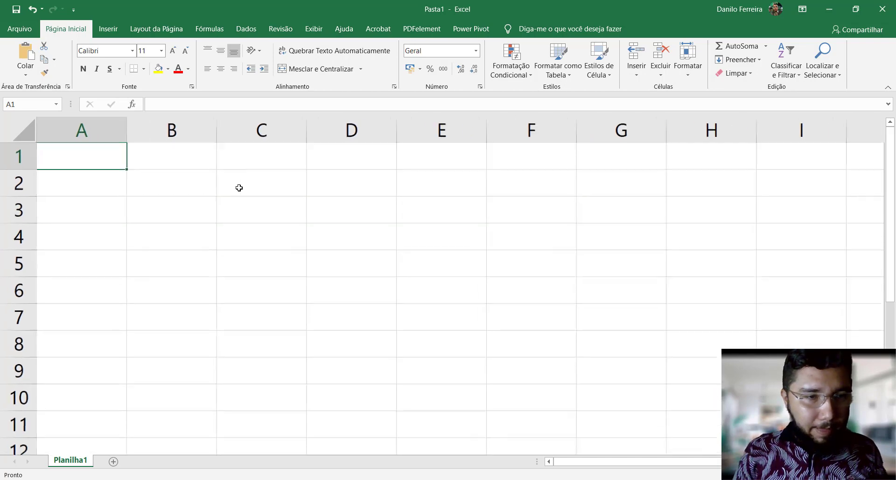
{"action": "scroll", "coordinate": [239, 187], "scroll_direction": "down", "scroll_amount": 2}
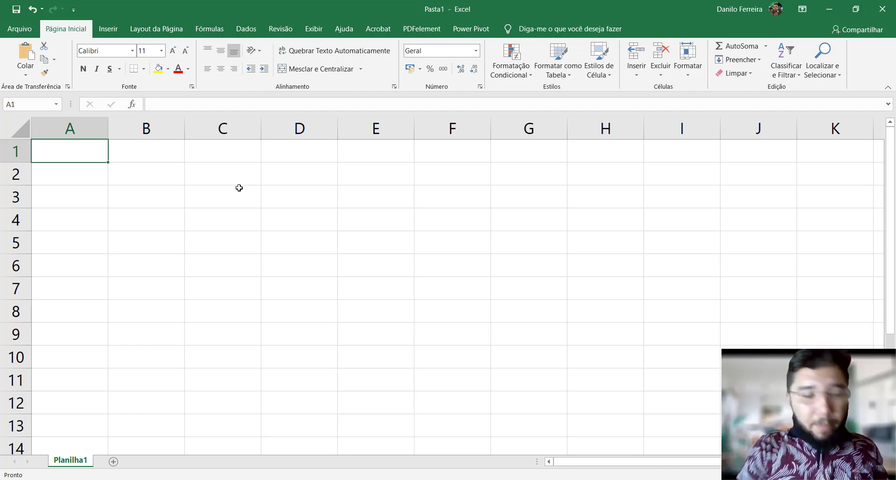
{"action": "type", "text": "Sexo"}
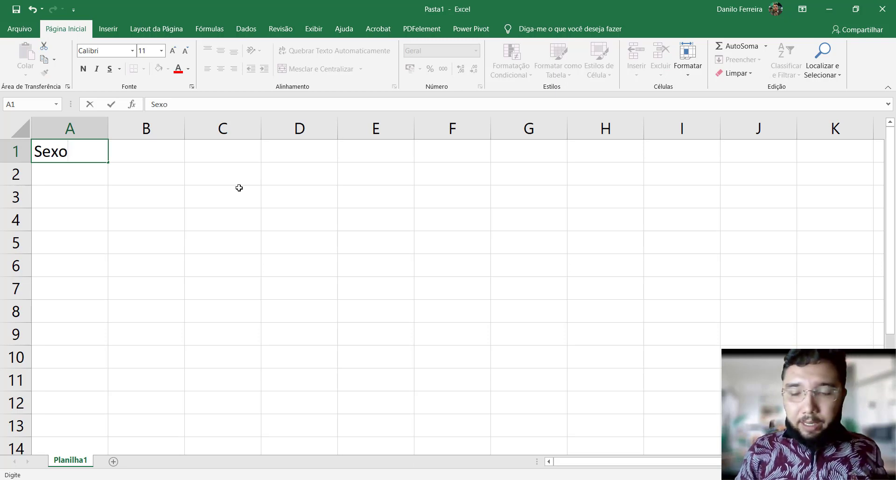
{"action": "key", "text": "Tab"}
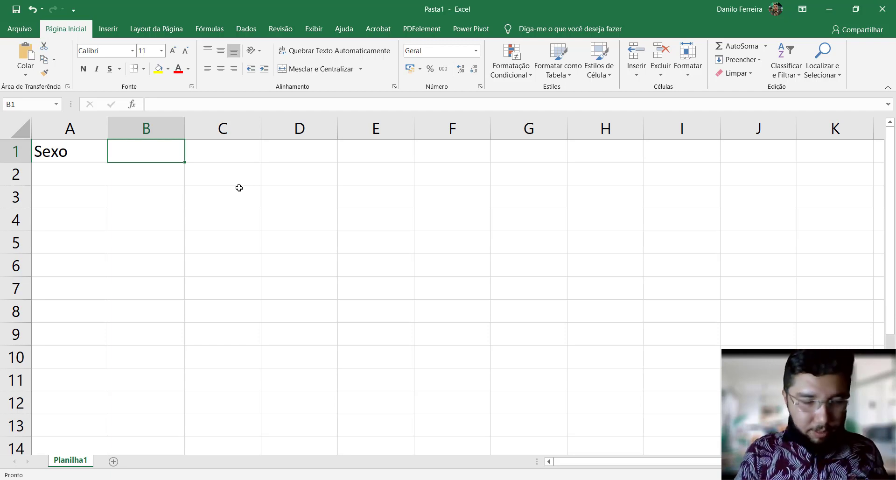
{"action": "type", "text": "Idadwe"}
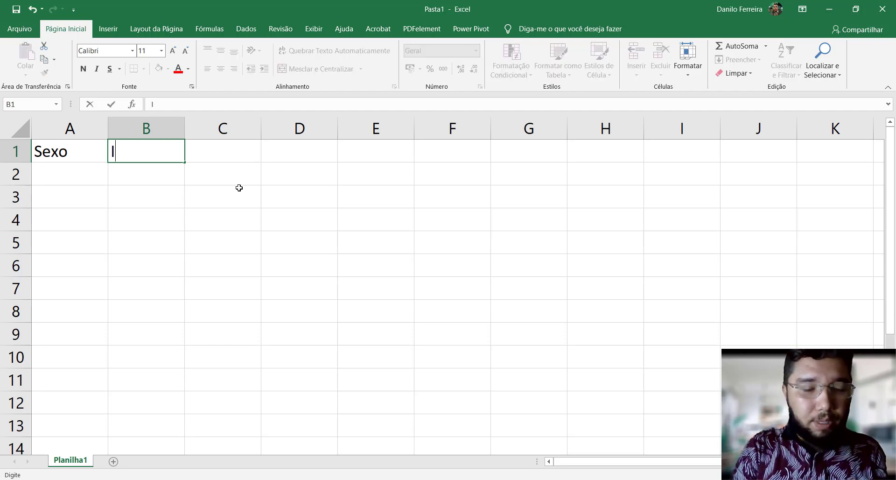
{"action": "key", "text": "BackSpace"}
{"action": "key", "text": "BackSpace"}
{"action": "type", "text": "e"}
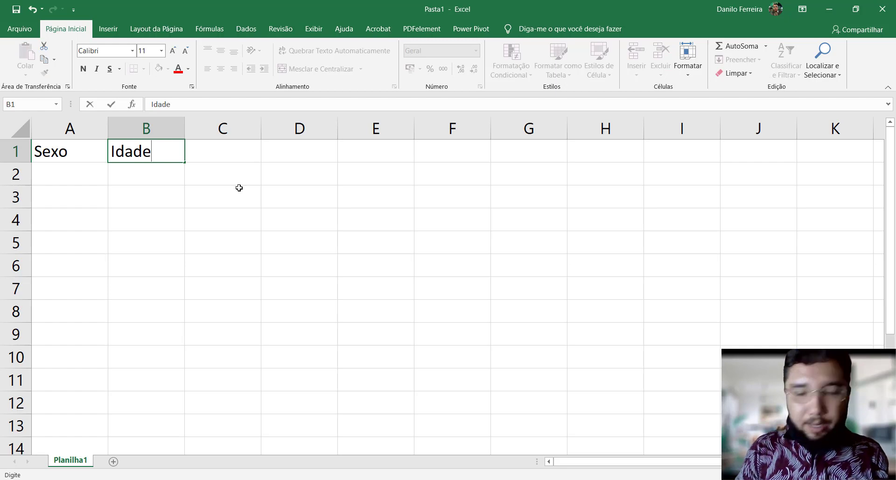
{"action": "key", "text": "Tab"}
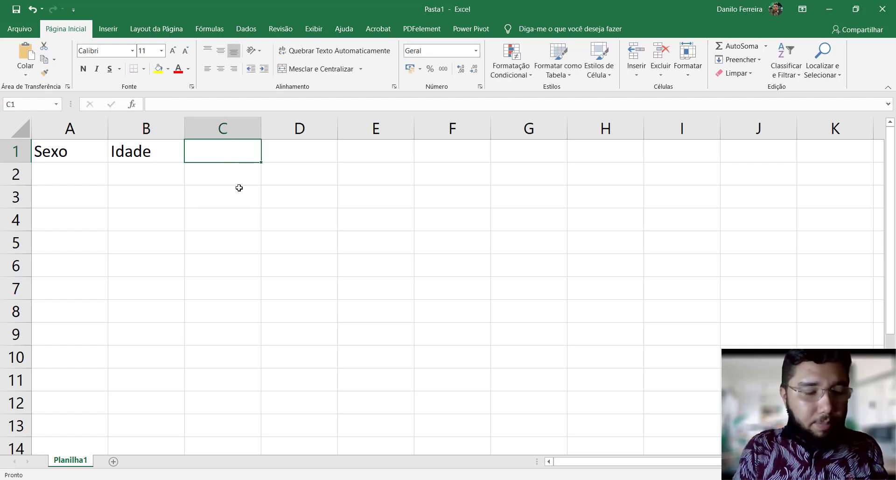
Enter the column headers Peso in cell C1 and Saúde in cell D1
{"action": "type", "text": "Peso"}
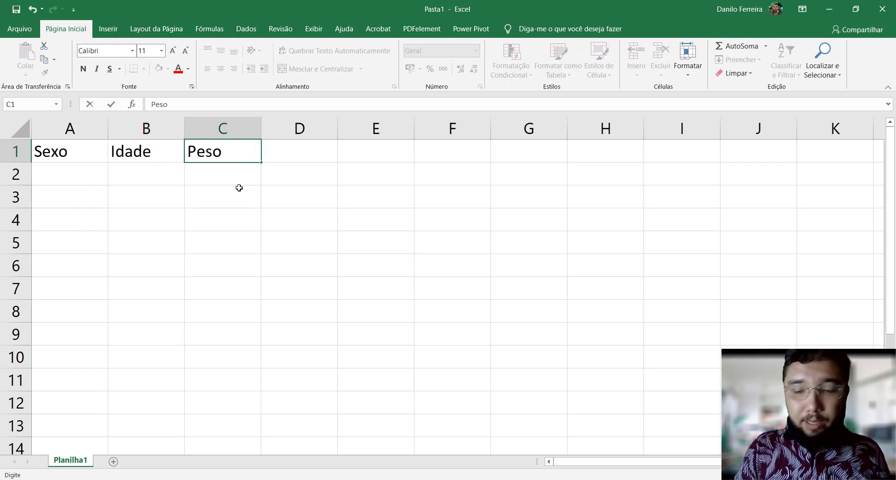
{"action": "key", "text": "Tab"}
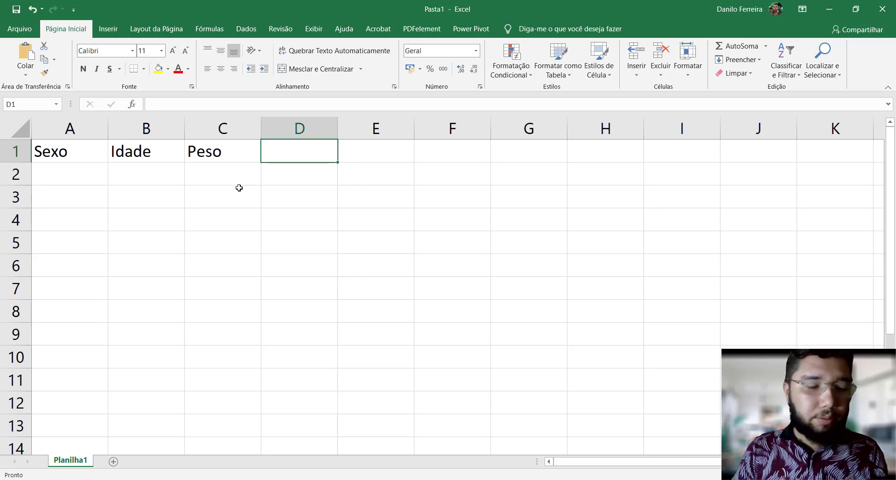
{"action": "type", "text": "Saúde"}
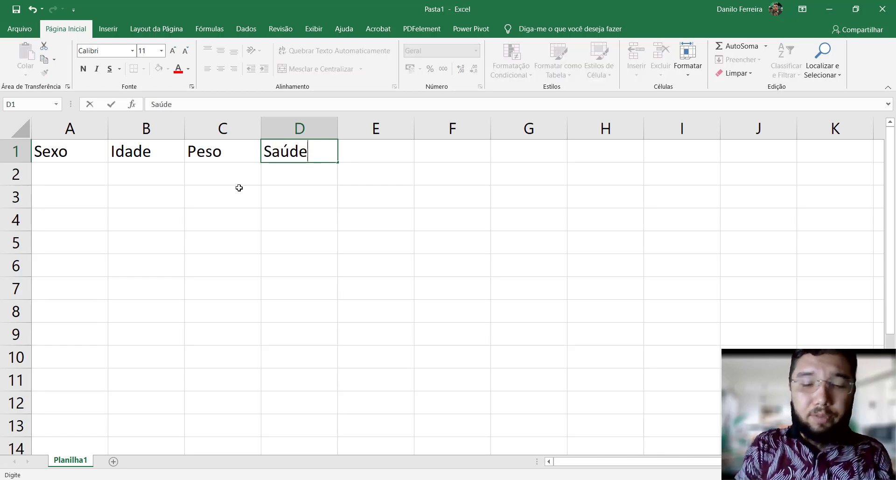
{"action": "left_click", "coordinate": [239, 185]}
Make A2 the active cell and widen the Sexo column to roughly one and a half times its width
{"action": "key", "text": "Left"}
{"action": "key", "text": "Left"}
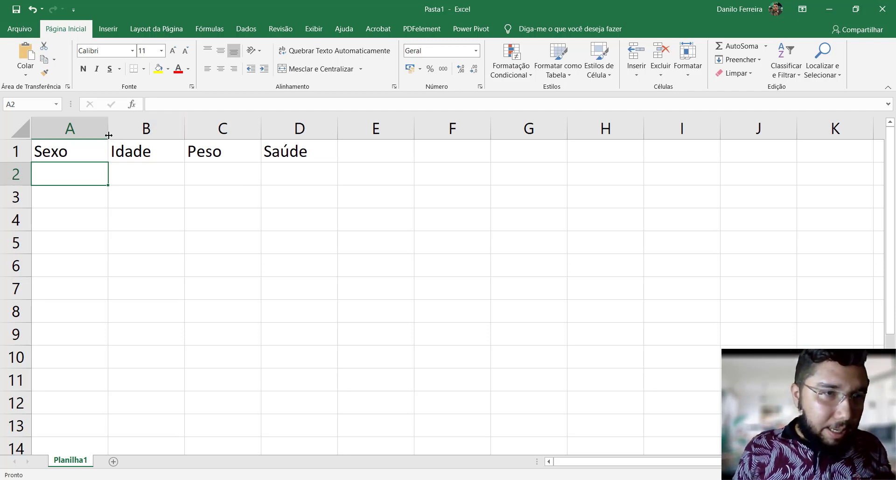
{"action": "left_click_drag", "start_coordinate": [108, 129], "coordinate": [157, 138]}
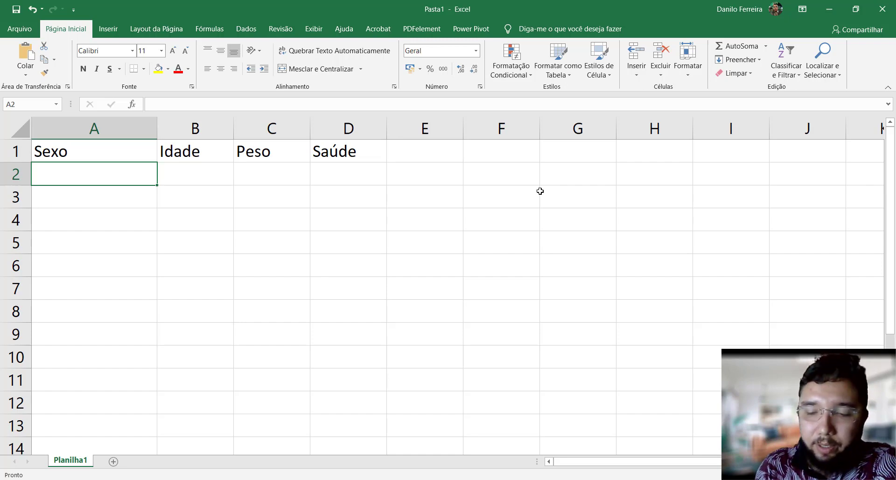
Enter the numeric codes 1, 2, 1, 2, 2 and 2 under Sexo in cells A2 to A7
{"action": "type", "text": "1"}
{"action": "key", "text": "Return"}
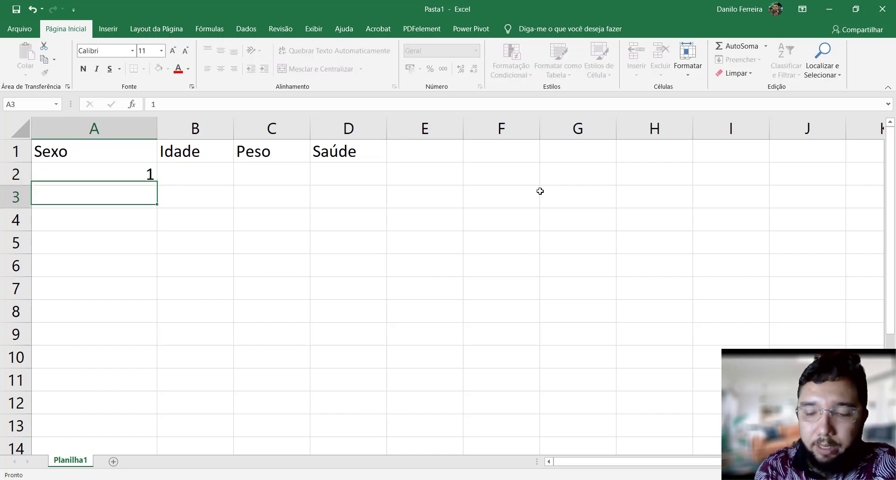
{"action": "type", "text": "2"}
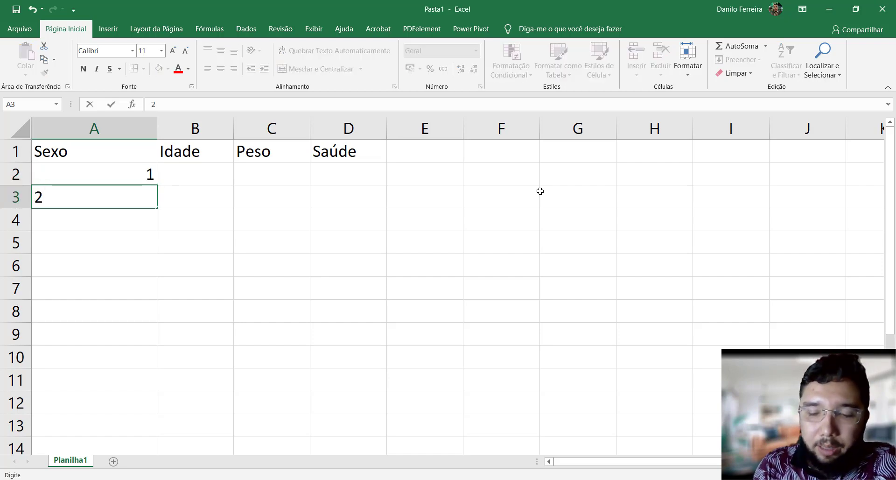
{"action": "key", "text": "Tab"}
{"action": "key", "text": "Return"}
{"action": "type", "text": "1"}
{"action": "key", "text": "Return"}
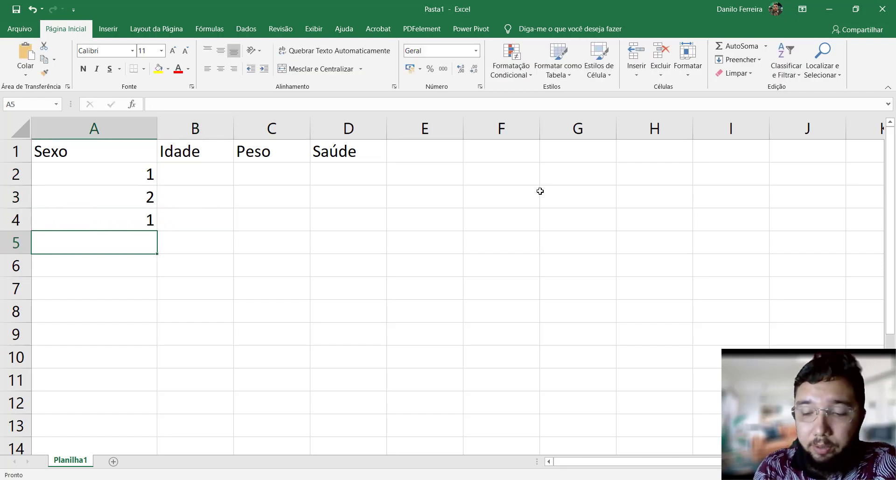
{"action": "type", "text": "2"}
{"action": "key", "text": "Return"}
{"action": "type", "text": "2"}
{"action": "key", "text": "Return"}
{"action": "type", "text": "2"}
{"action": "key", "text": "Return"}
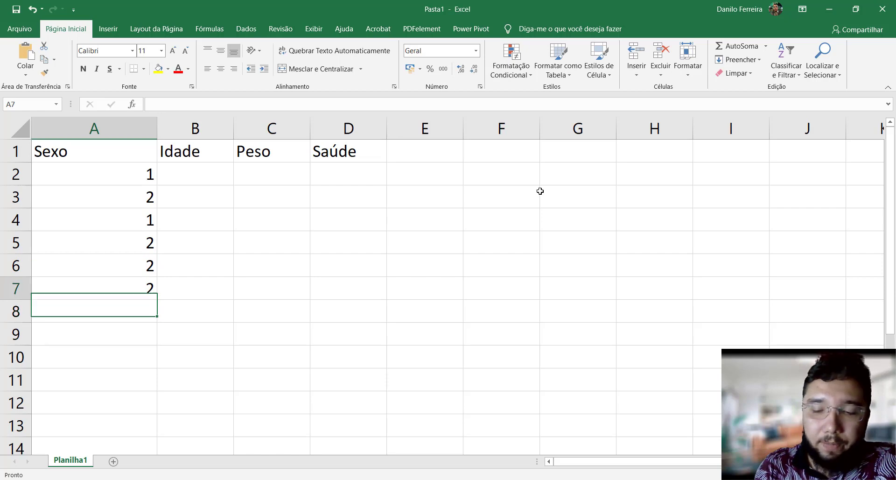
Clear the numeric codes from cells A2 to A7
{"action": "key", "text": "Up"}
{"action": "key", "text": "shift+Up"}
{"action": "key", "text": "shift+Up"}
{"action": "key", "text": "shift+Up"}
{"action": "key", "text": "shift+Up"}
{"action": "key", "text": "shift+Up"}
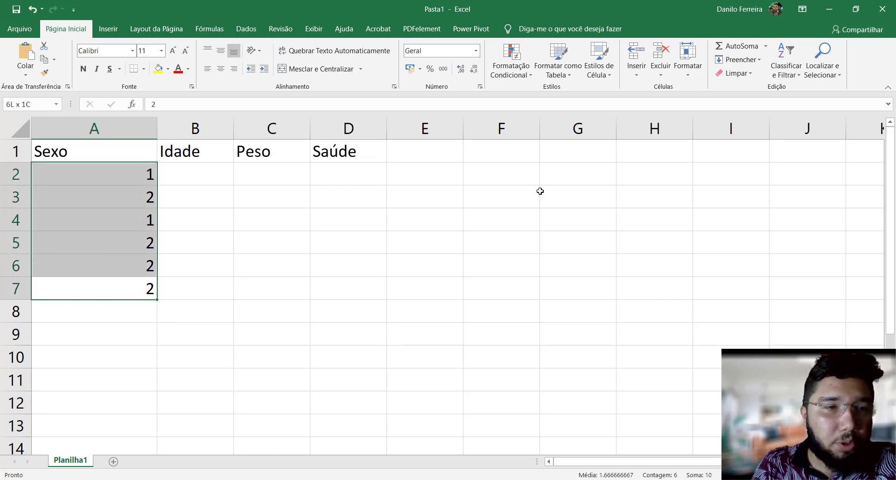
{"action": "key", "text": "Delete"}
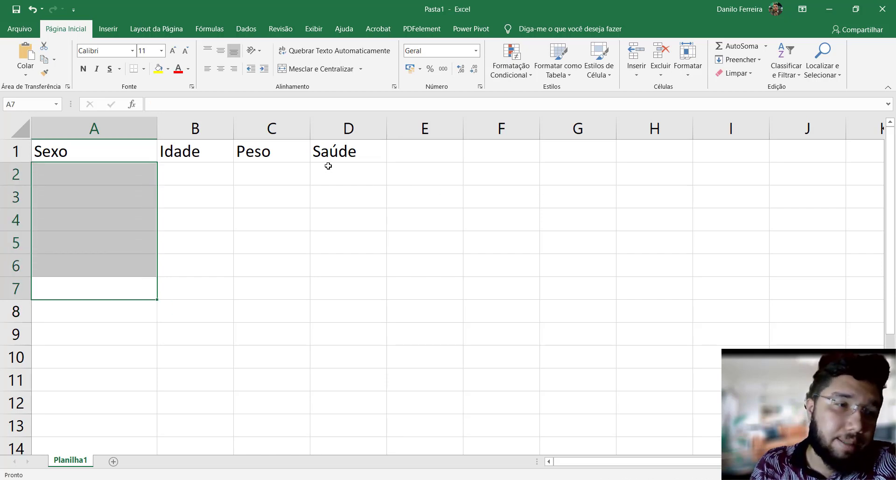
Fill in the first record with Masculino in cell A2 and an age of 27 in cell B2
{"action": "left_click", "coordinate": [135, 173]}
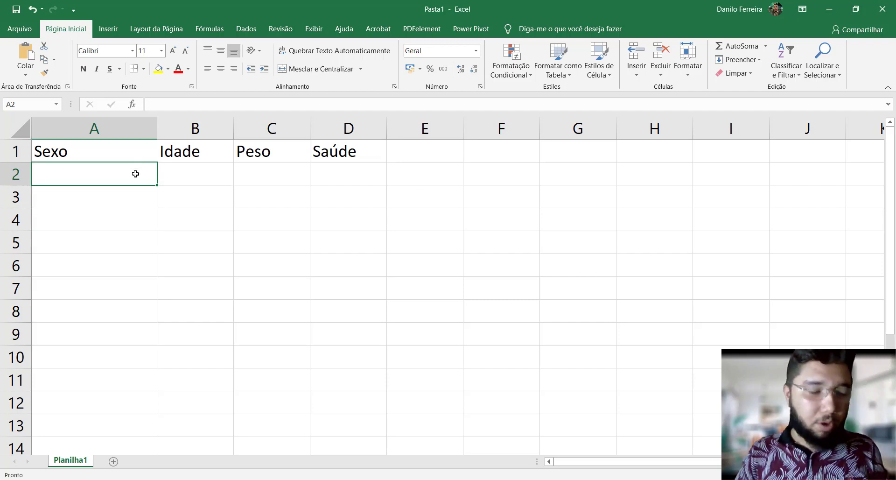
{"action": "type", "text": "M"}
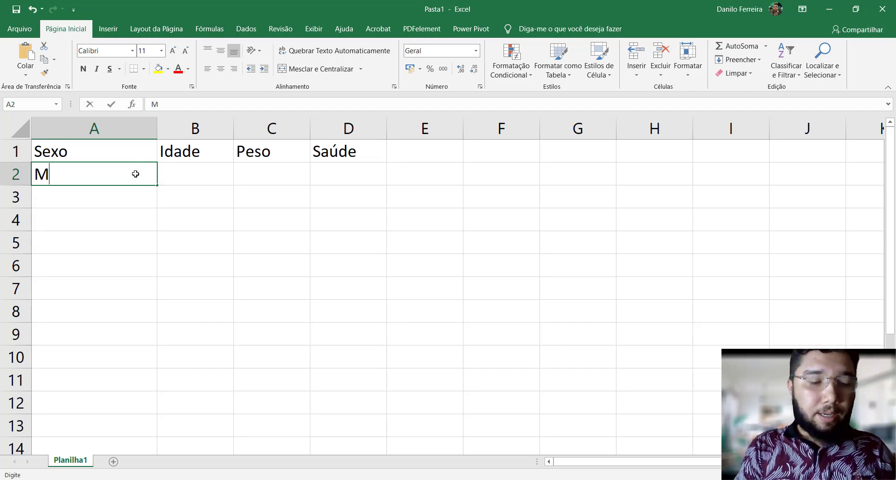
{"action": "type", "text": "asculino"}
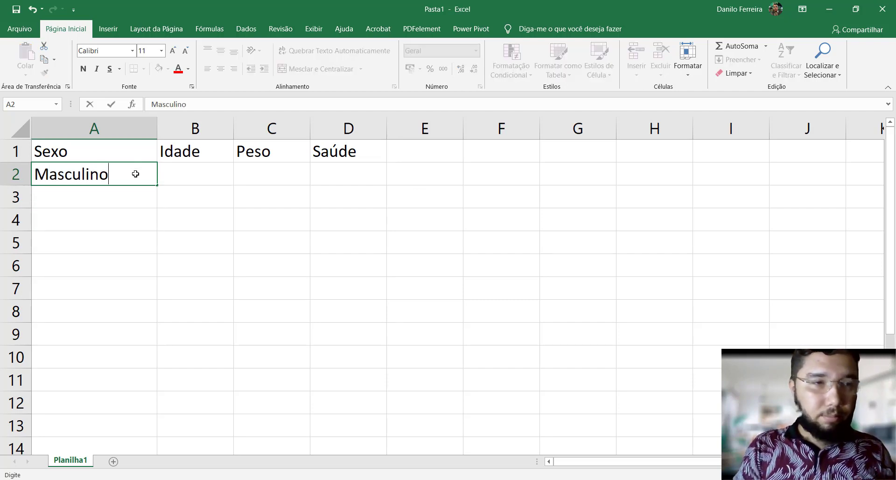
{"action": "key", "text": "Return"}
{"action": "left_click", "coordinate": [135, 173]}
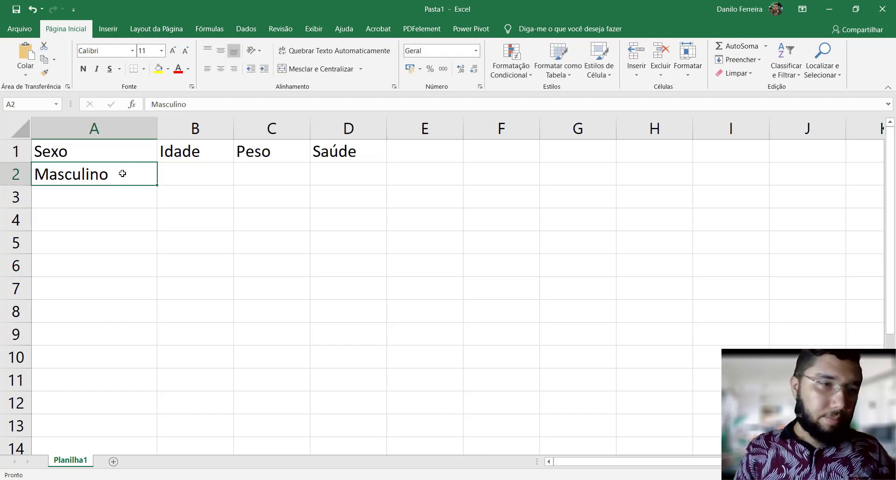
{"action": "left_click", "coordinate": [172, 168]}
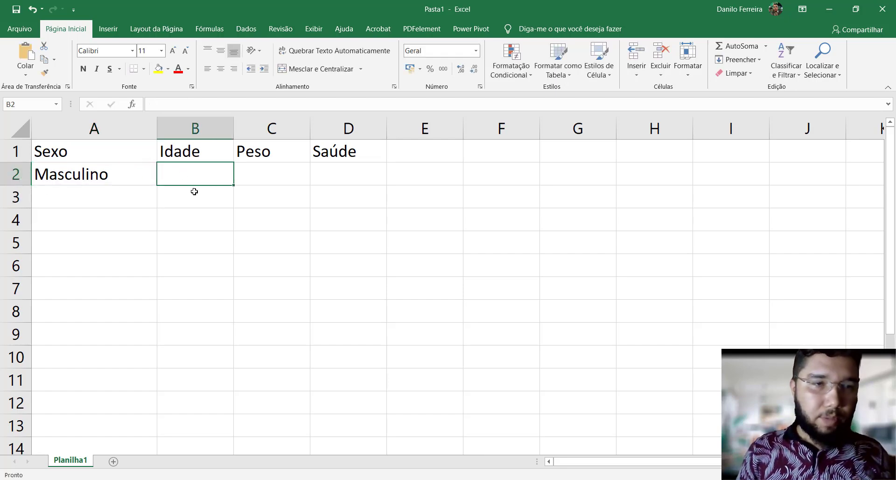
{"action": "type", "text": "27"}
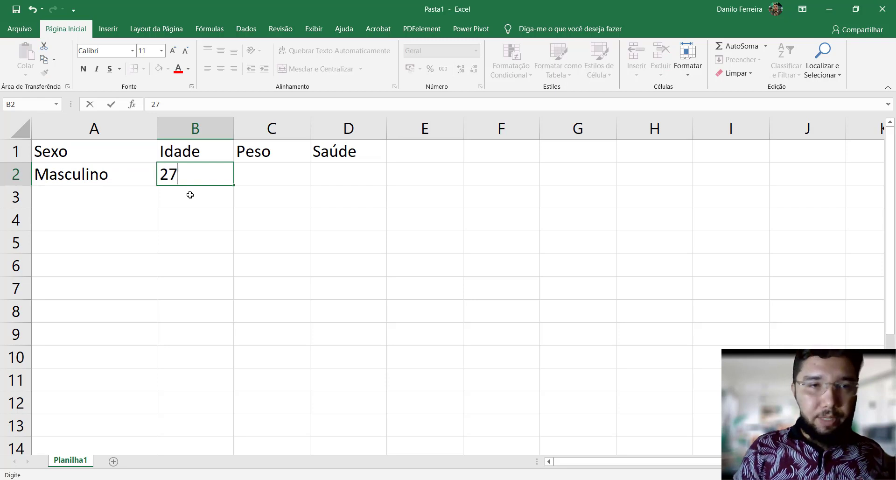
{"action": "key", "text": "Tab"}
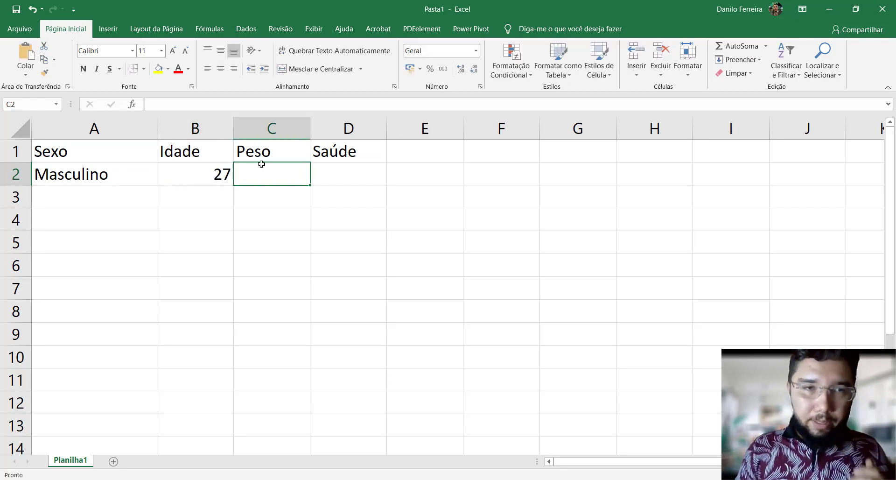
Add the unit to the weight header in cell C1 so it reads Peso (kg)
{"action": "left_click", "coordinate": [290, 151]}
{"action": "double_click", "coordinate": [266, 151]}
{"action": "type", "text": "(kg"}
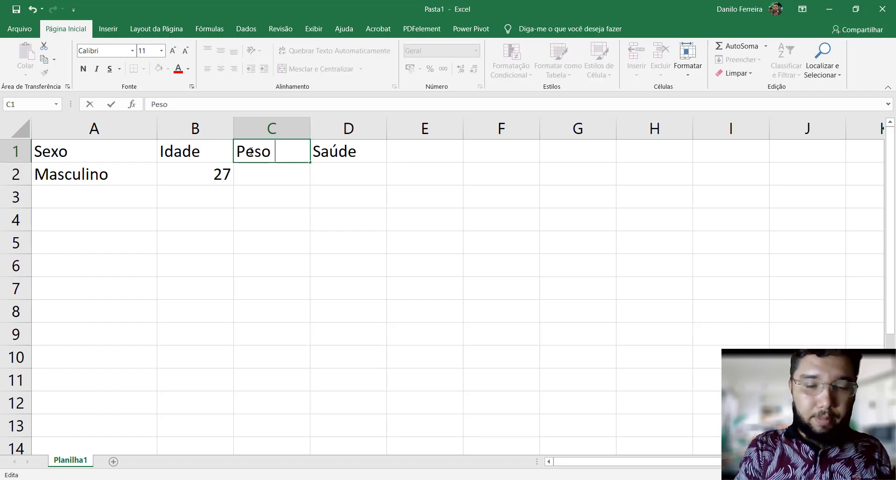
{"action": "type", "text": ")"}
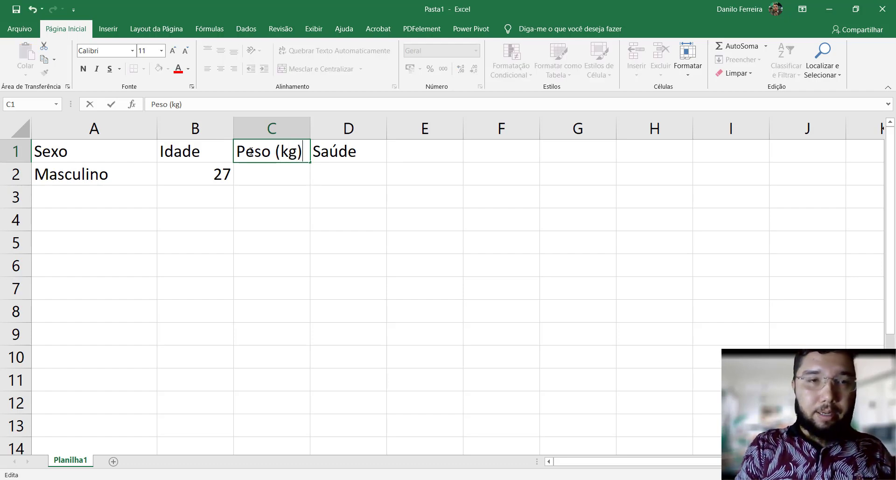
{"action": "key", "text": "Return"}
Change the header in cell B1 to Idade (anos) and widen column B to fit it
{"action": "left_click", "coordinate": [191, 149]}
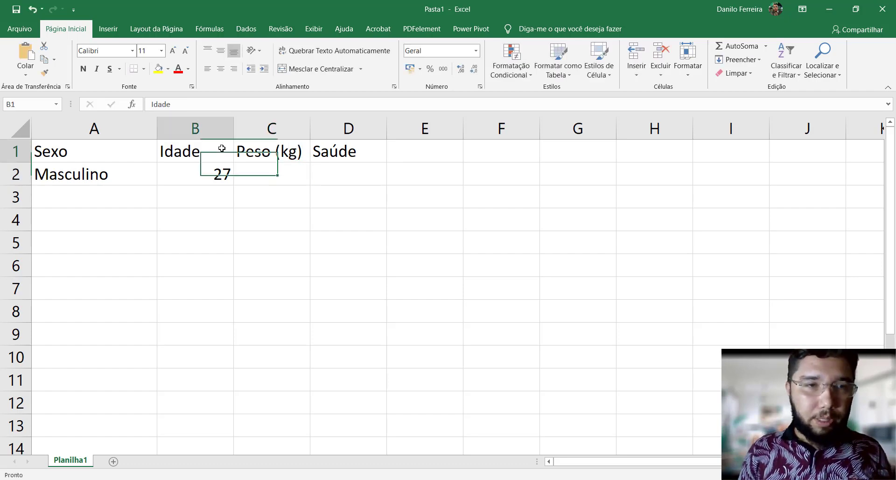
{"action": "double_click", "coordinate": [221, 147]}
{"action": "type", "text": "(anos)"}
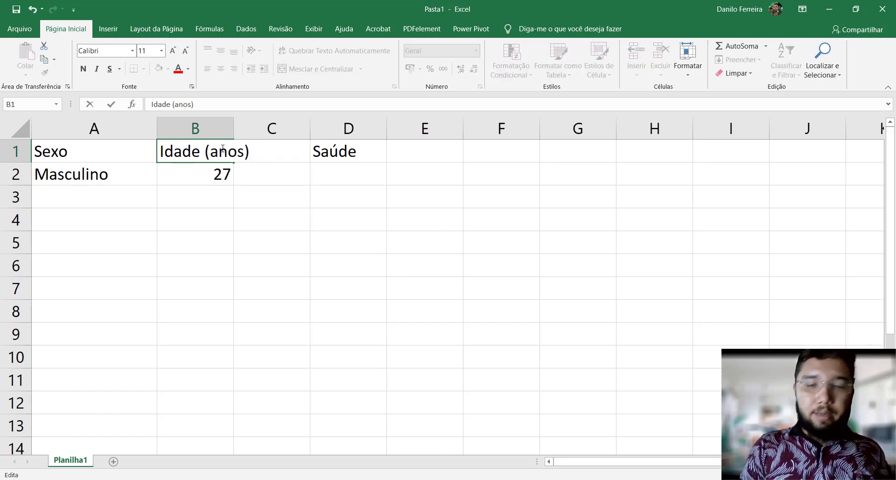
{"action": "key", "text": "Return"}
{"action": "left_click_drag", "start_coordinate": [238, 134], "coordinate": [294, 135]}
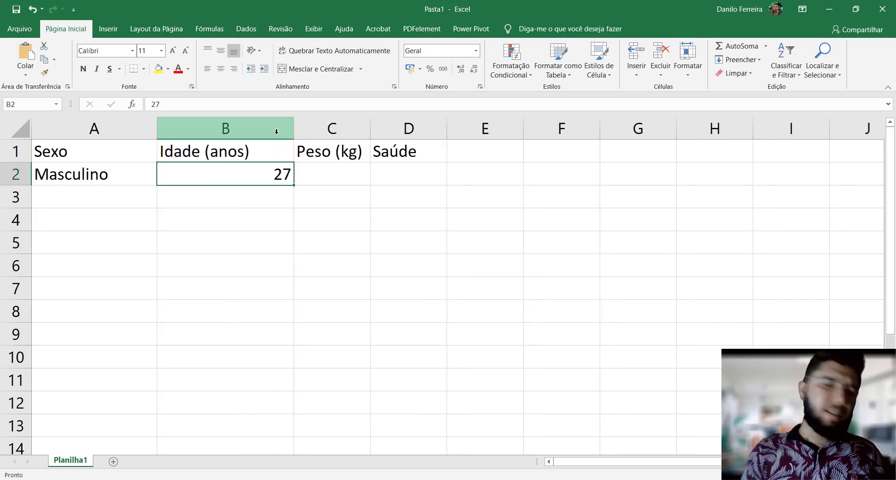
Complete the first record with 80 in cell C2 and 9 in cell D2, ending at cell A3
{"action": "left_click", "coordinate": [330, 176]}
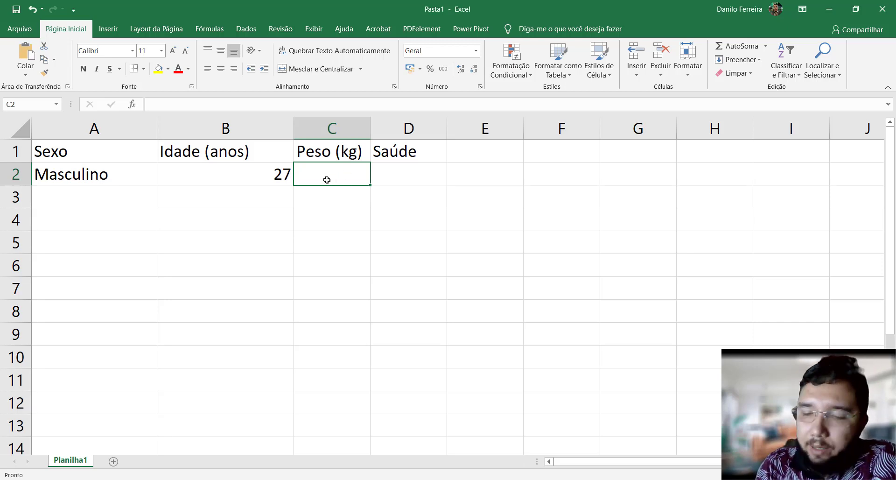
{"action": "type", "text": "80"}
{"action": "key", "text": "Tab"}
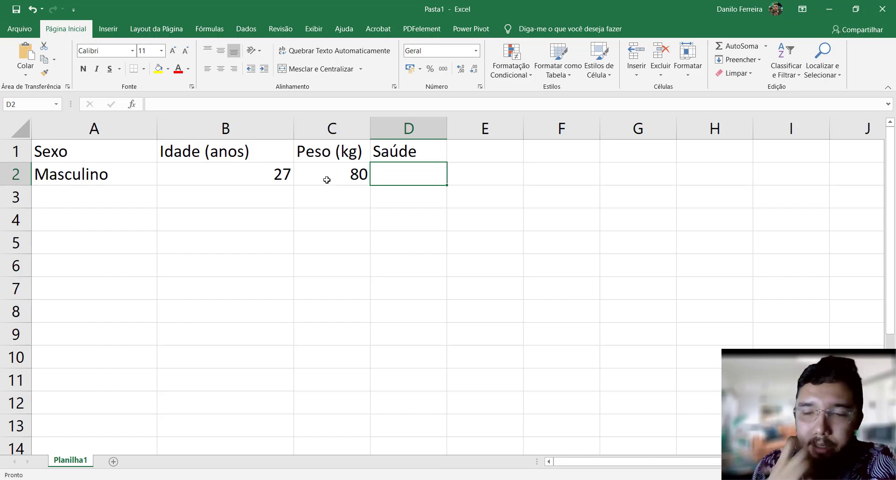
{"action": "type", "text": "9"}
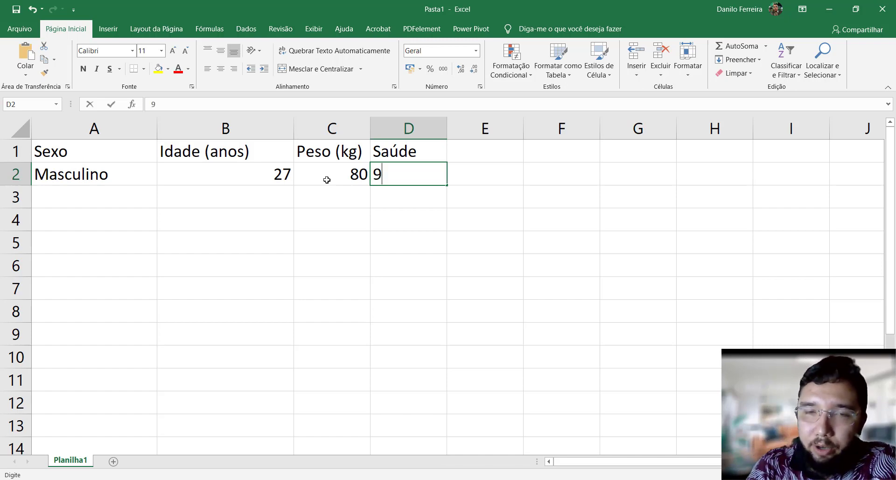
{"action": "key", "text": "Return"}
{"action": "key", "text": "Left"}
{"action": "key", "text": "Left"}
{"action": "key", "text": "Left"}
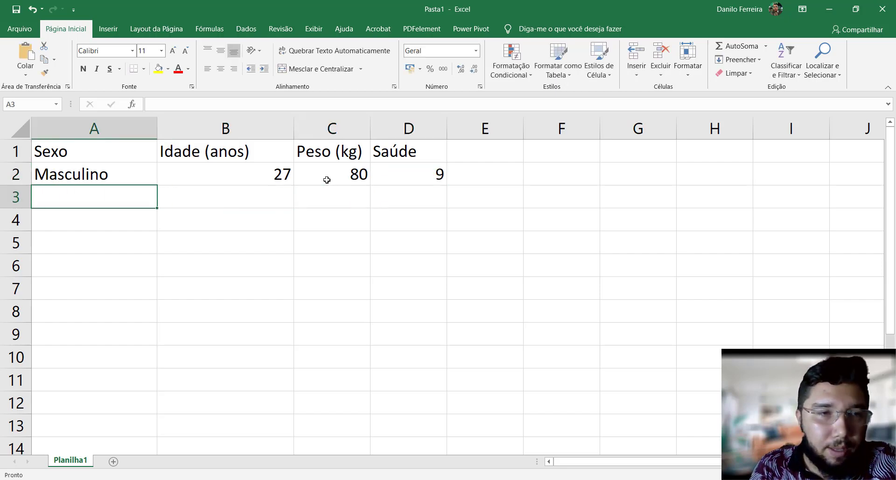
Enter the second record in row 3: Feminino, age 21, weight 90 and health 8
{"action": "type", "text": "F"}
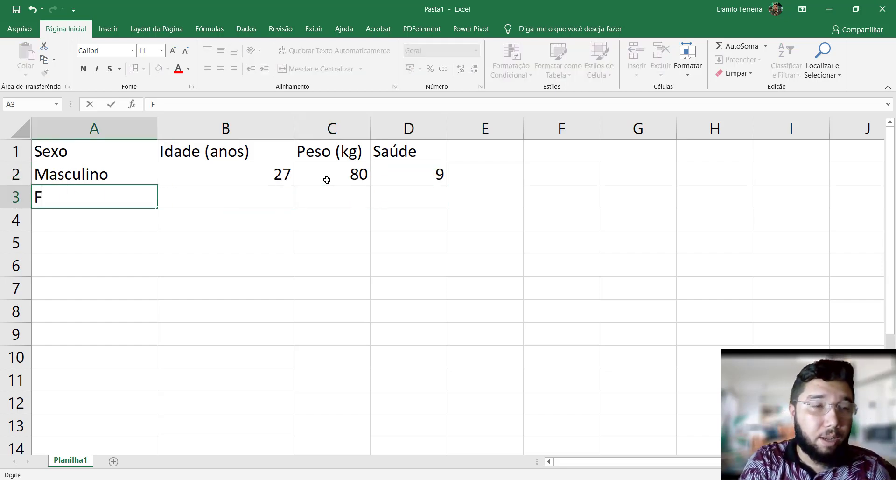
{"action": "type", "text": "eminino"}
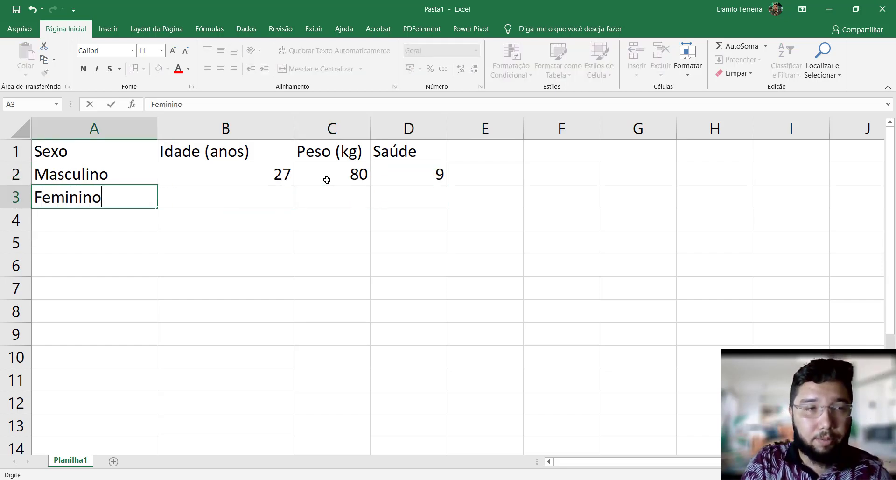
{"action": "key", "text": "Tab"}
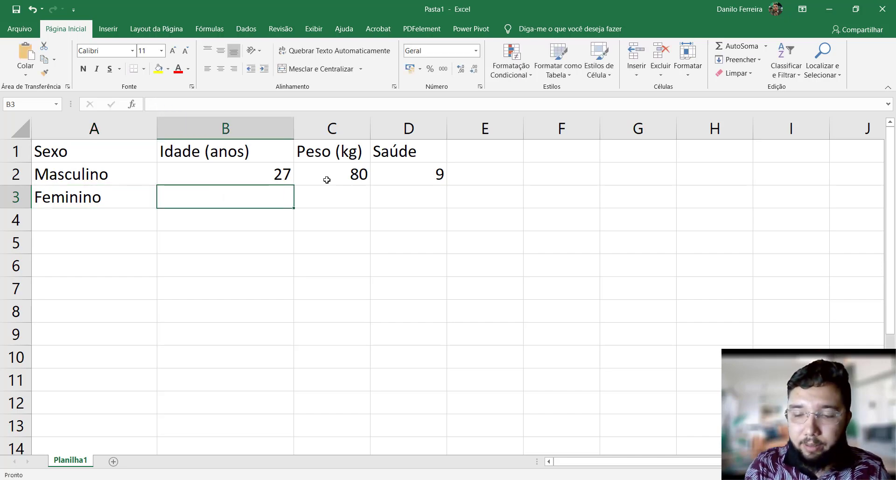
{"action": "type", "text": "21"}
{"action": "key", "text": "Tab"}
{"action": "type", "text": "90"}
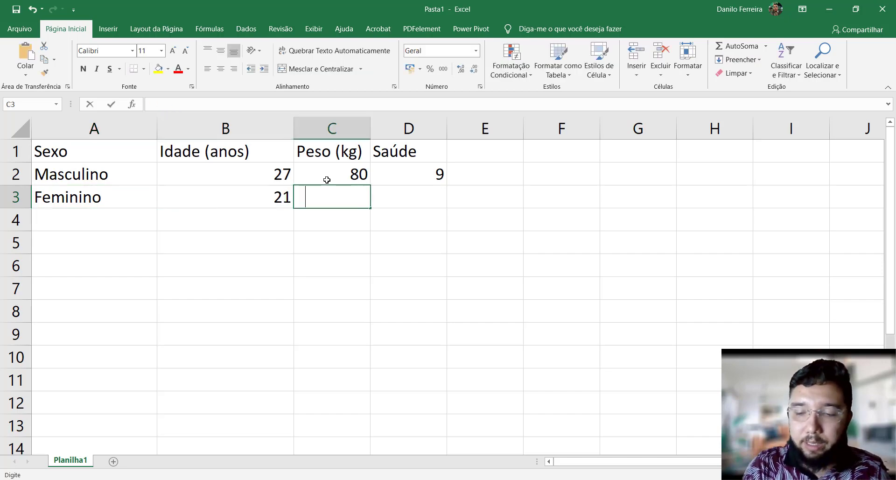
{"action": "key", "text": "Tab"}
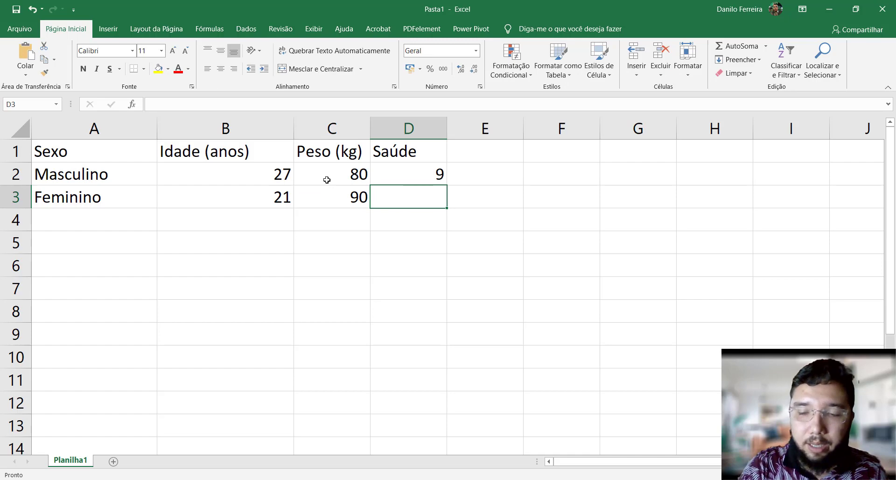
{"action": "type", "text": "8"}
{"action": "key", "text": "Return"}
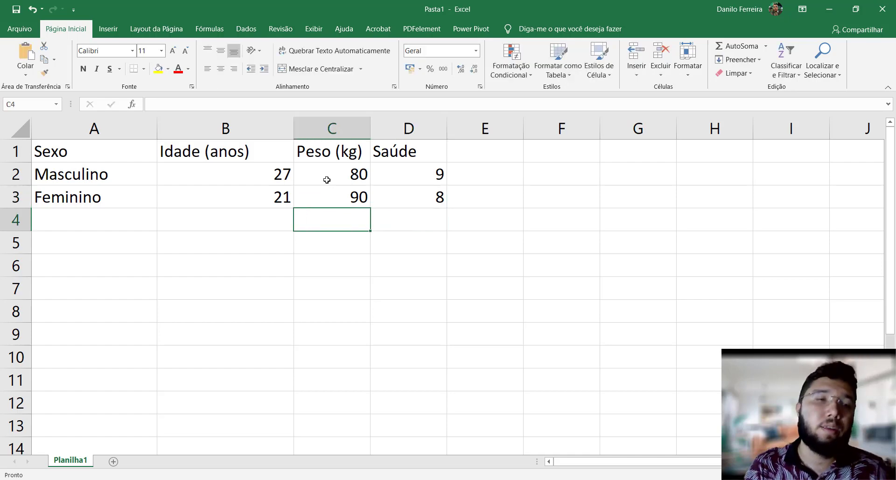
Fill Feminino from cell A3 down through cell A8
{"action": "key", "text": "Home"}
{"action": "left_click", "coordinate": [136, 192]}
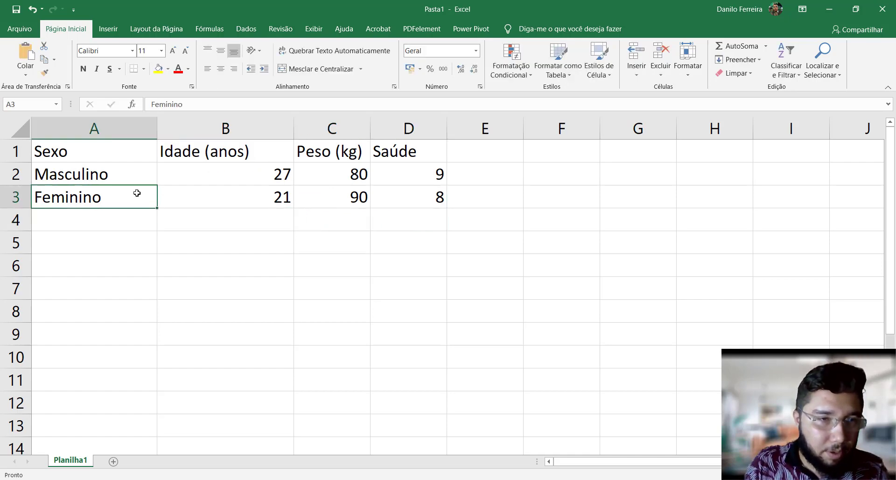
{"action": "left_click_drag", "start_coordinate": [157, 208], "coordinate": [150, 313]}
Enter Masculino in cell A9 and fill it down through cell A12
{"action": "left_click", "coordinate": [119, 340]}
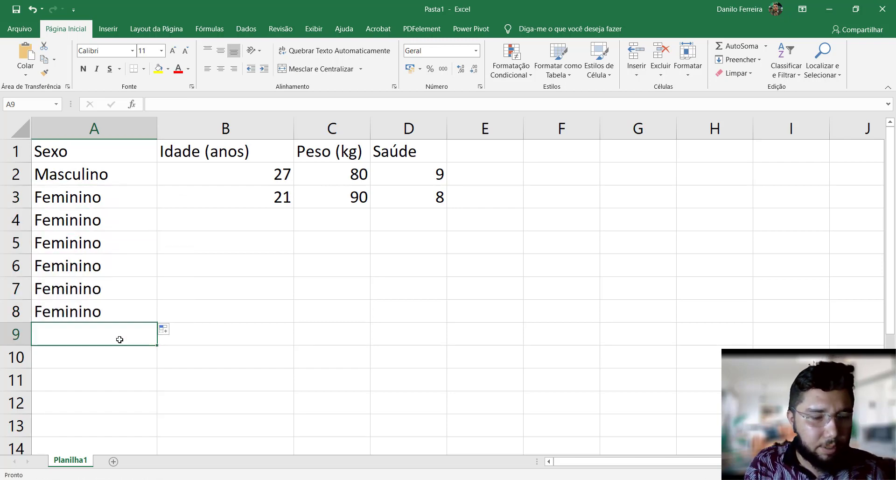
{"action": "type", "text": "Masculi"}
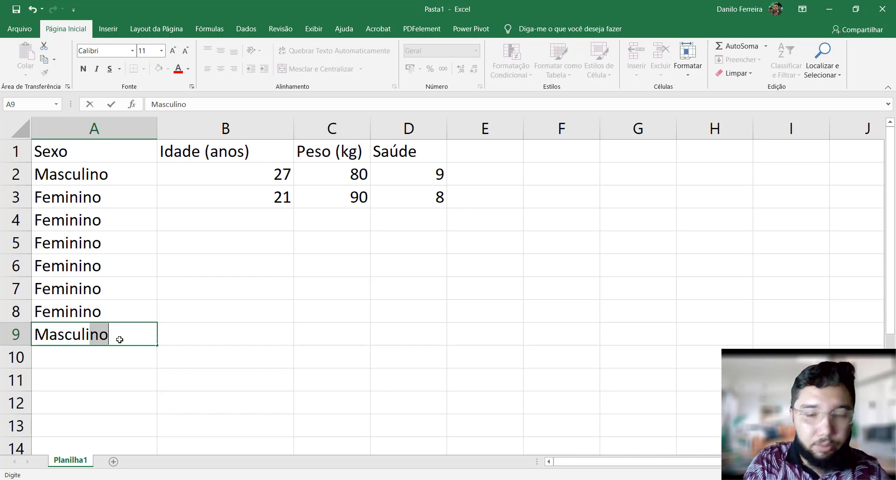
{"action": "key", "text": "Return"}
{"action": "left_click", "coordinate": [143, 343]}
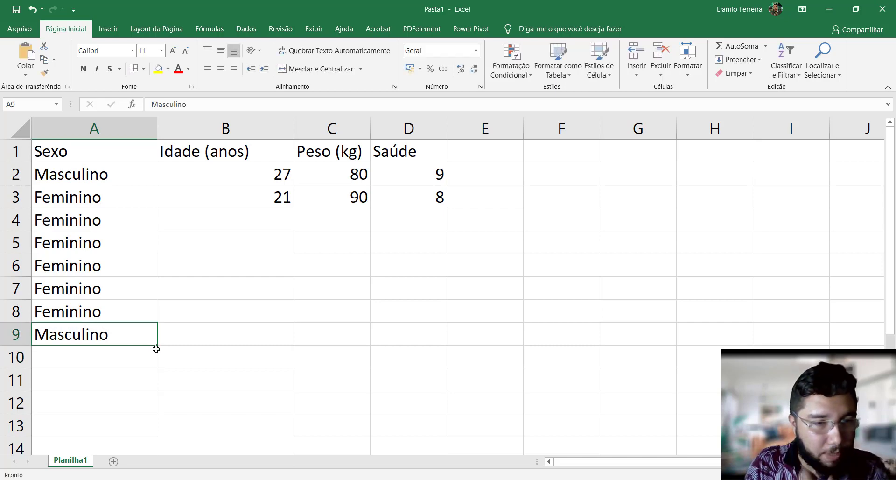
{"action": "left_click_drag", "start_coordinate": [157, 353], "coordinate": [146, 409]}
Enter the ages 50, 30, 60 and 41 in cells B4 to B7
{"action": "left_click", "coordinate": [258, 225]}
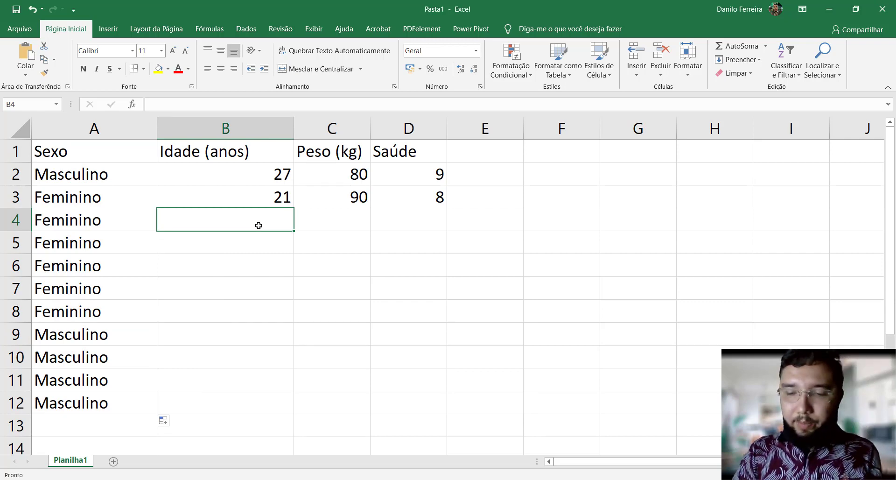
{"action": "type", "text": "50"}
{"action": "key", "text": "Return"}
{"action": "type", "text": "30"}
{"action": "key", "text": "Return"}
{"action": "type", "text": "6"}
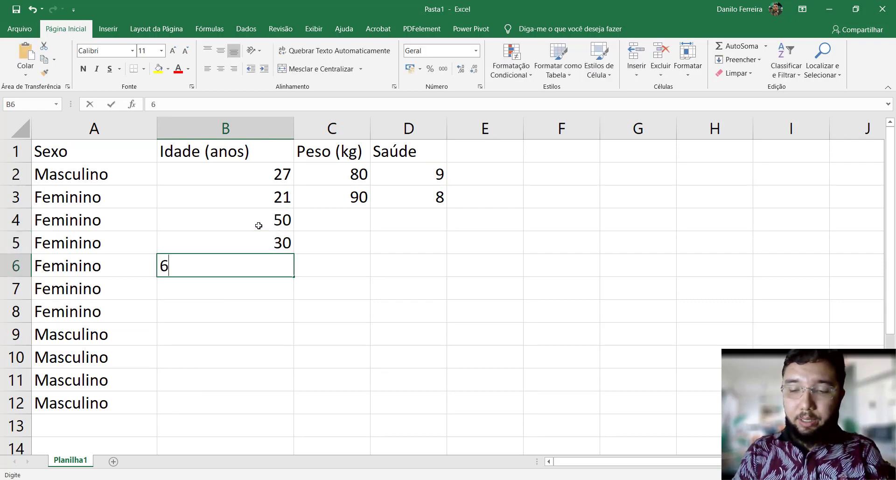
{"action": "type", "text": "0"}
{"action": "key", "text": "Return"}
{"action": "type", "text": "41"}
{"action": "key", "text": "Return"}
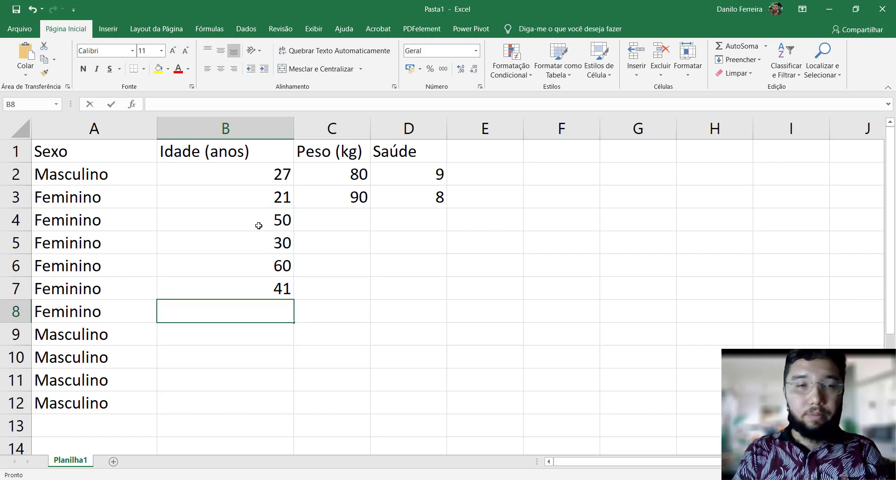
Complete the age column with 87, 90, 52, 45 and 63 in cells B8 to B12
{"action": "type", "text": "87"}
{"action": "key", "text": "Return"}
{"action": "type", "text": "90"}
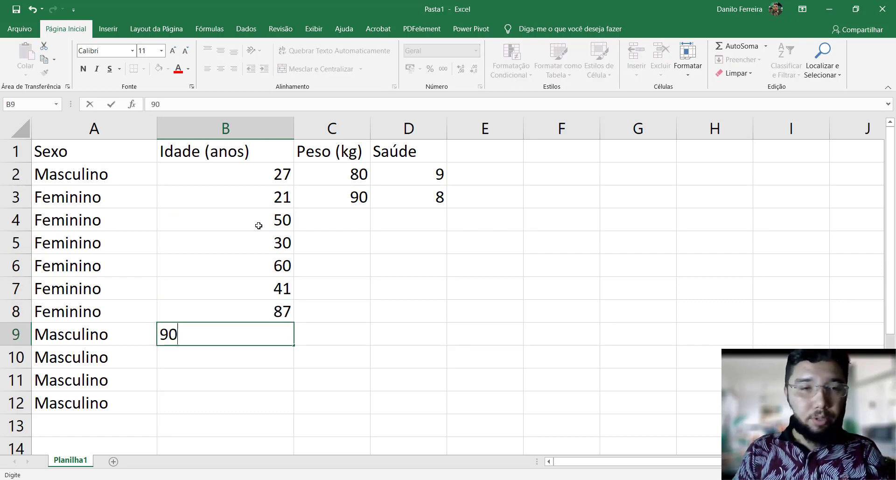
{"action": "key", "text": "Return"}
{"action": "type", "text": "52"}
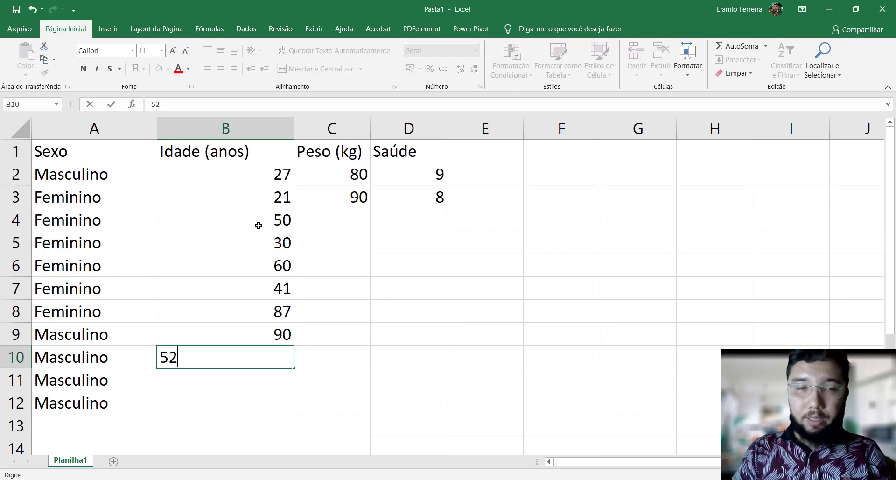
{"action": "key", "text": "Return"}
{"action": "type", "text": "45"}
{"action": "key", "text": "Return"}
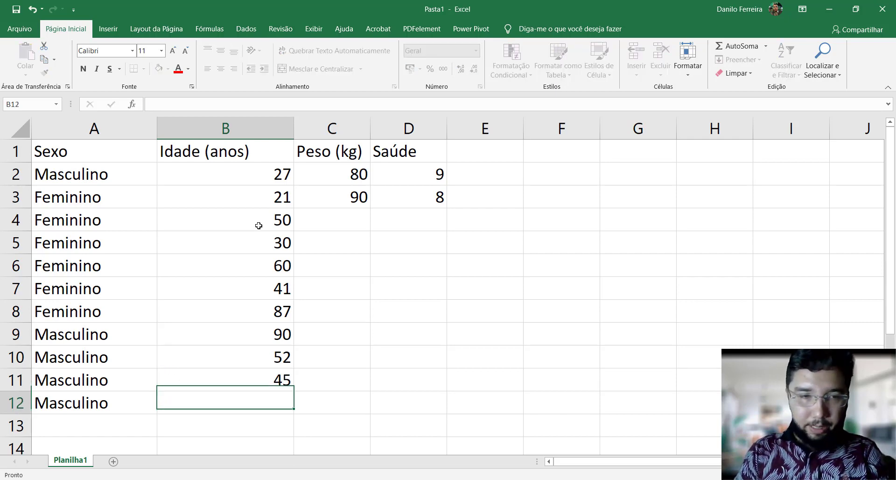
{"action": "type", "text": "63"}
{"action": "key", "text": "Return"}
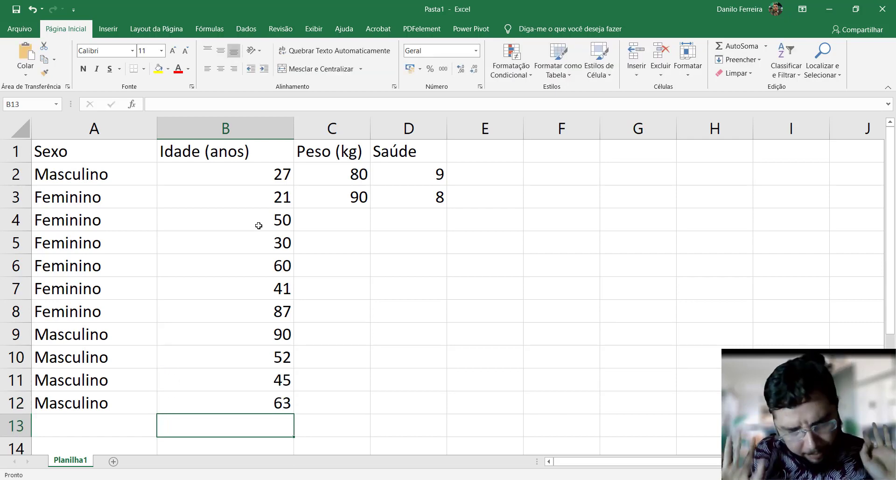
Enter the weights 120, 140 and 160 in cells C4 to C6
{"action": "key", "text": "Right"}
{"action": "key", "text": "Up"}
{"action": "key", "text": "Up"}
{"action": "key", "text": "Up"}
{"action": "key", "text": "Up"}
{"action": "key", "text": "Up"}
{"action": "key", "text": "Up"}
{"action": "key", "text": "Up"}
{"action": "key", "text": "Up"}
{"action": "key", "text": "Up"}
{"action": "key", "text": "Up"}
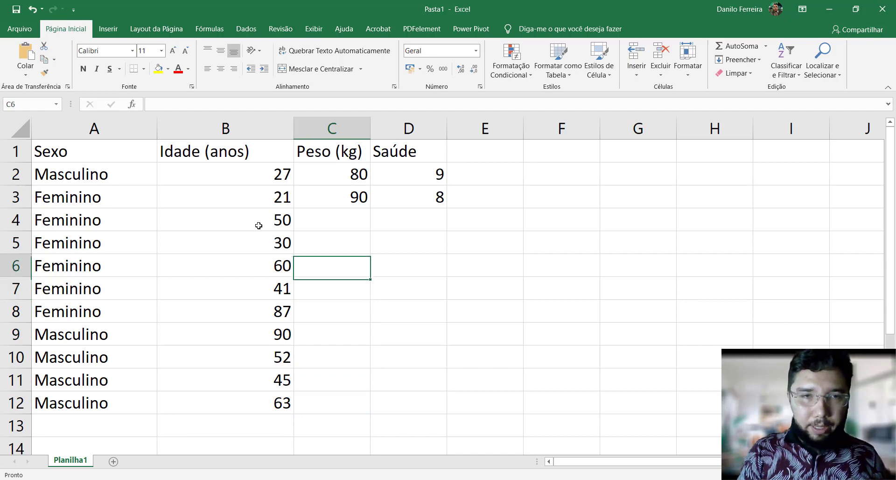
{"action": "key", "text": "Down"}
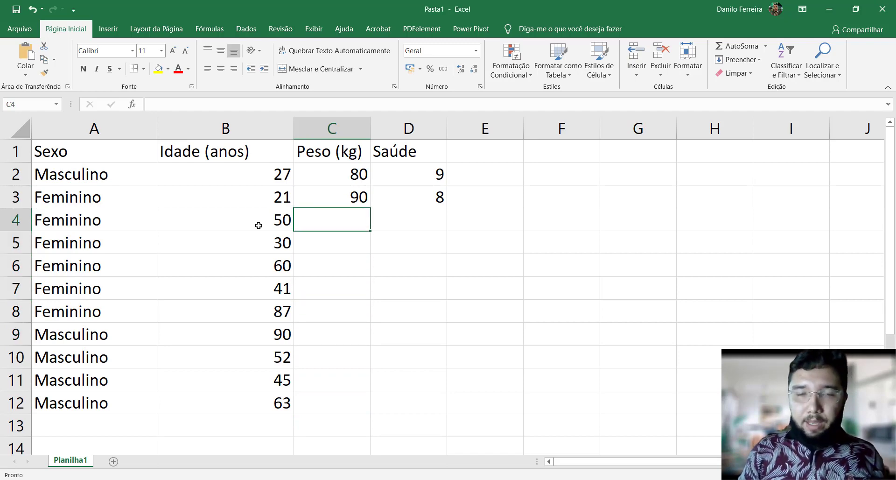
{"action": "type", "text": "120"}
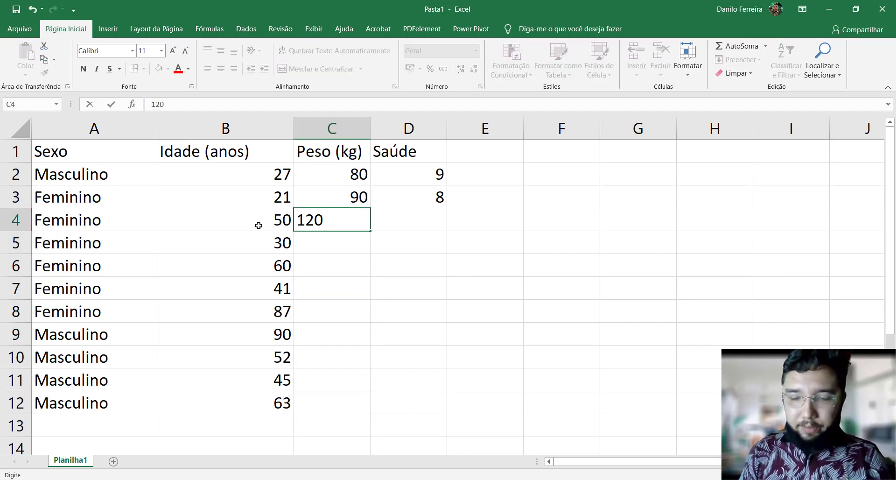
{"action": "key", "text": "Return"}
{"action": "type", "text": "140"}
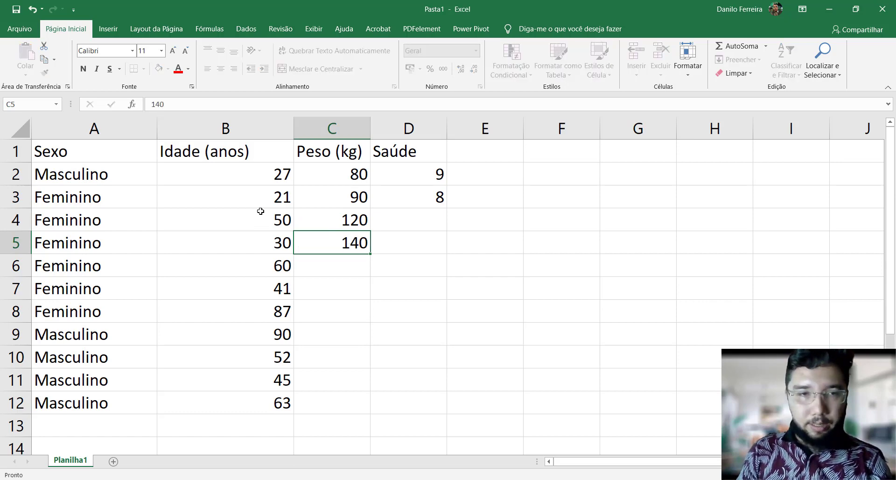
{"action": "key", "text": "Return"}
{"action": "type", "text": "160"}
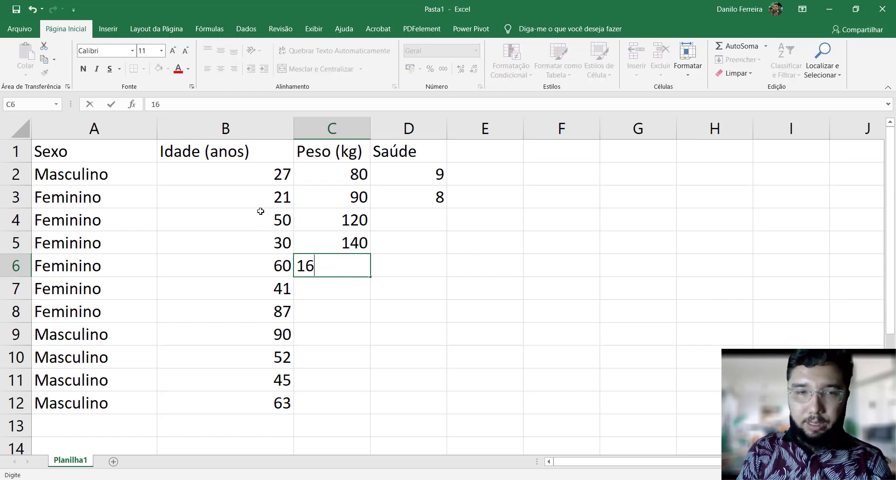
{"action": "key", "text": "Return"}
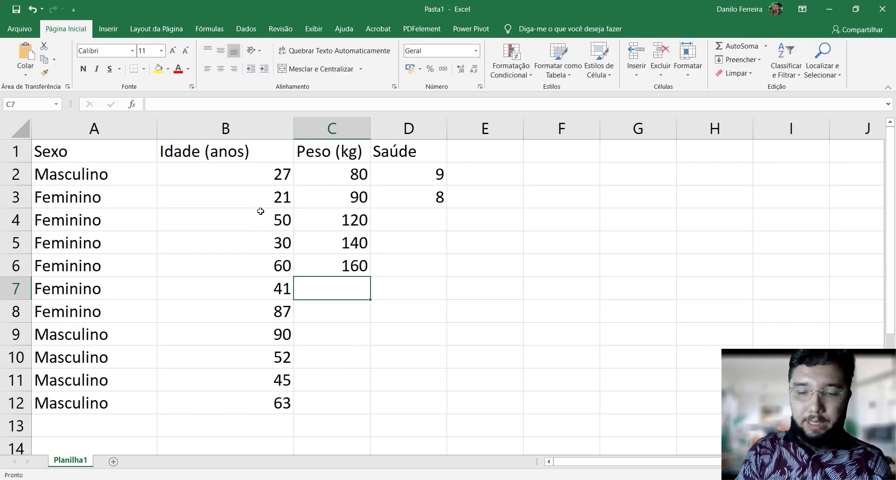
Complete the weight column with 60, 70, 80, 100, 50 and 60 in cells C7 to C12
{"action": "type", "text": "60"}
{"action": "key", "text": "Return"}
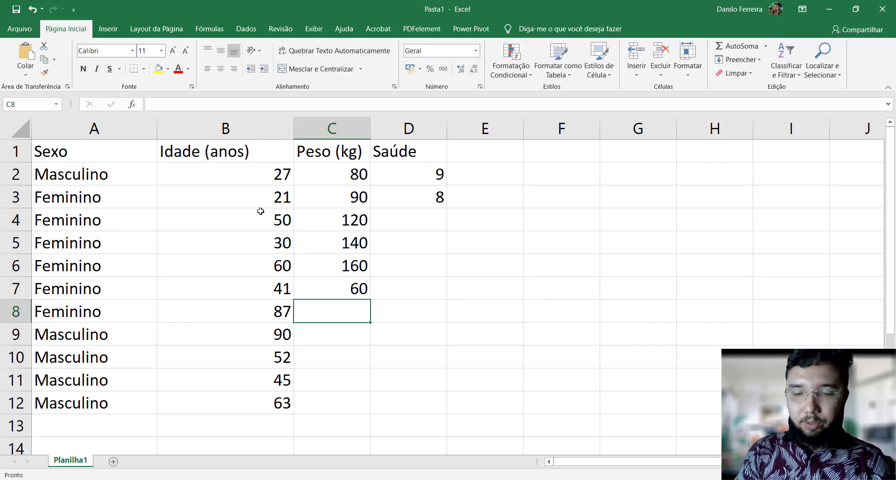
{"action": "type", "text": "70"}
{"action": "key", "text": "Return"}
{"action": "type", "text": "80"}
{"action": "key", "text": "Return"}
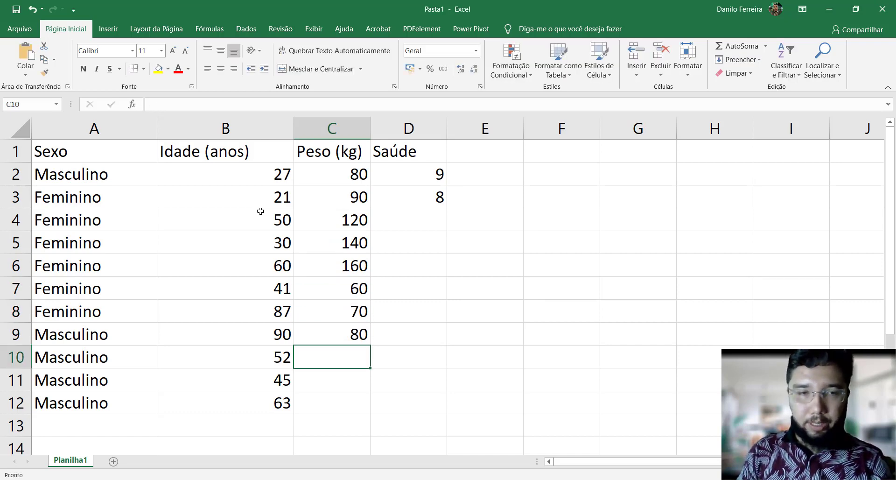
{"action": "type", "text": "100"}
{"action": "key", "text": "Return"}
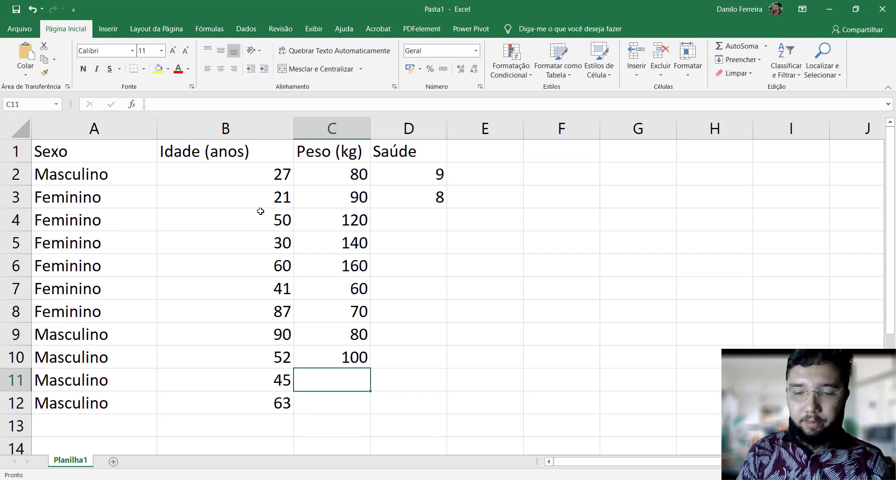
{"action": "type", "text": "50"}
{"action": "key", "text": "Return"}
{"action": "type", "text": "60"}
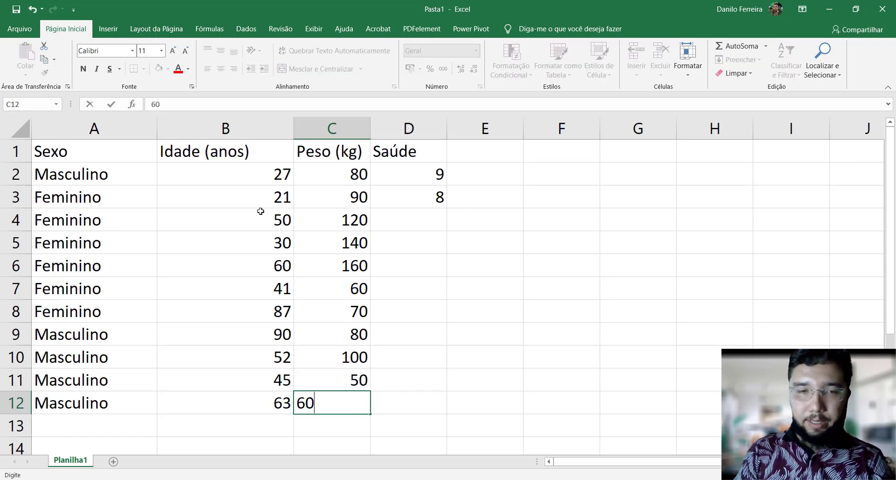
{"action": "key", "text": "Tab"}
Enter the health scores 4, 2 and 1 in cells D4 to D6
{"action": "key", "text": "Up"}
{"action": "key", "text": "Up"}
{"action": "key", "text": "Up"}
{"action": "key", "text": "Up"}
{"action": "key", "text": "Up"}
{"action": "key", "text": "Up"}
{"action": "key", "text": "Up"}
{"action": "key", "text": "Up"}
{"action": "key", "text": "Up"}
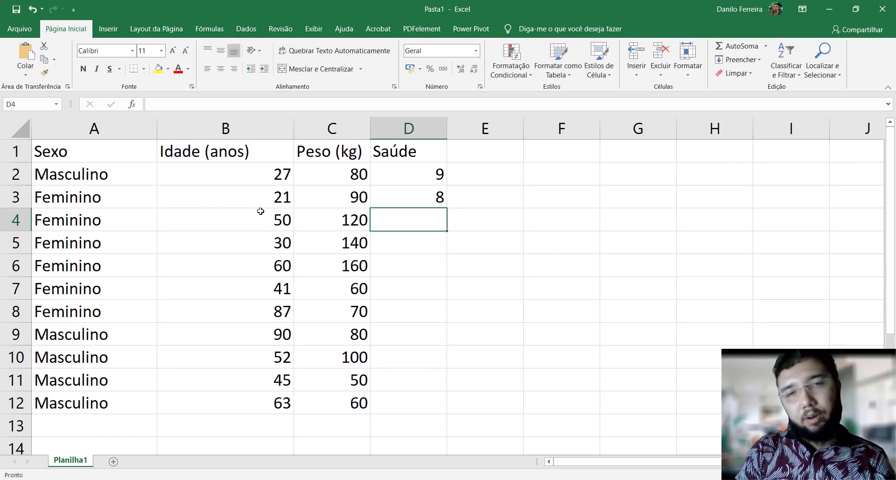
{"action": "key", "text": "Down"}
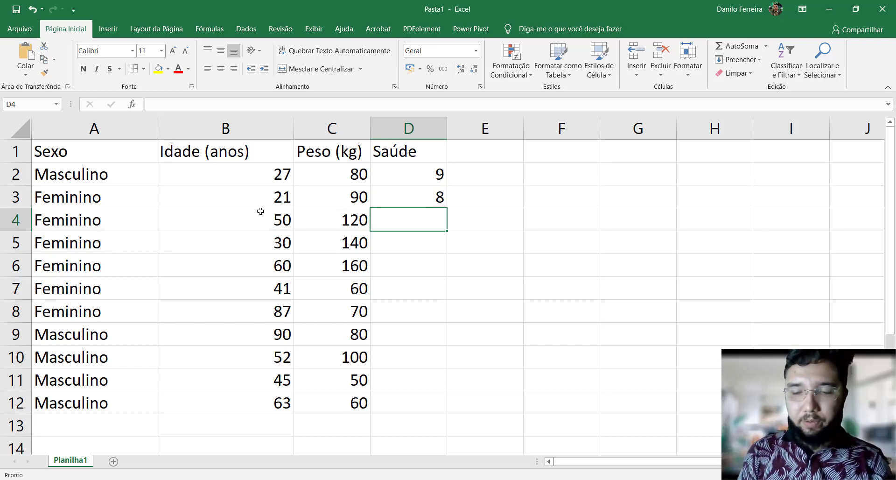
{"action": "type", "text": "4"}
{"action": "key", "text": "Return"}
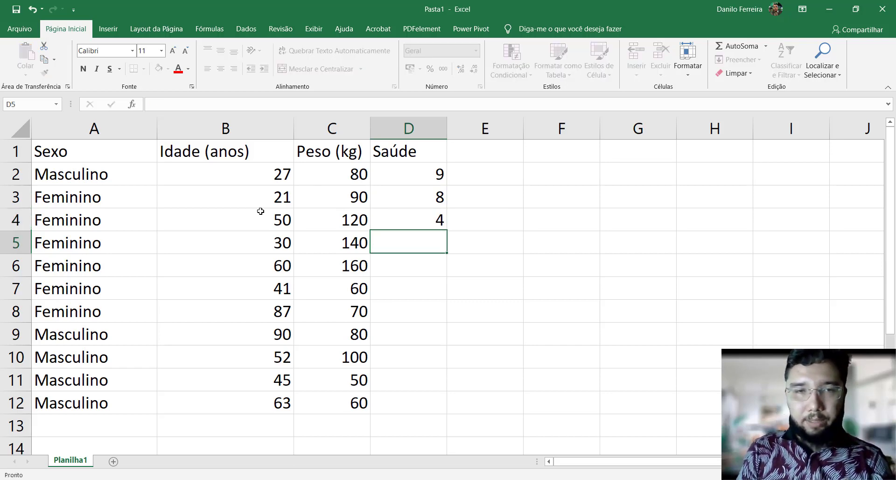
{"action": "type", "text": "2"}
{"action": "key", "text": "Return"}
{"action": "type", "text": "1"}
{"action": "key", "text": "Return"}
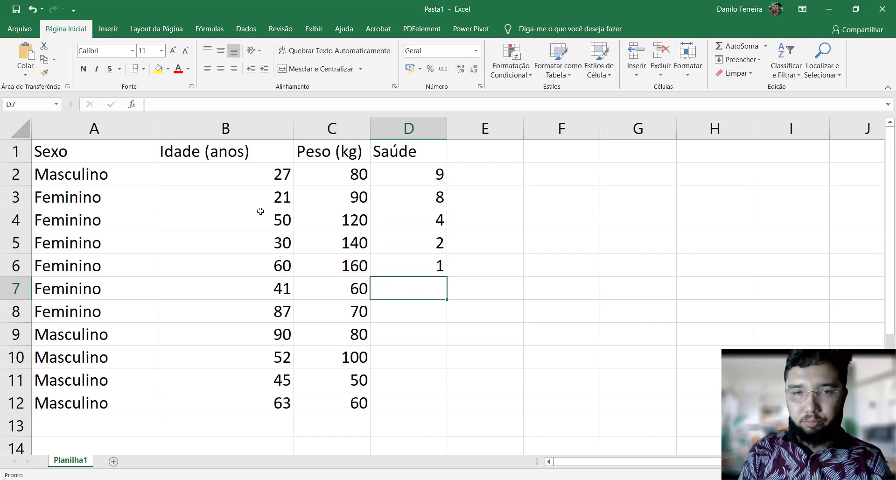
Complete the health column with 7, 8, 8, 5, 8 and 9 in cells D7 to D12
{"action": "type", "text": "7"}
{"action": "key", "text": "Return"}
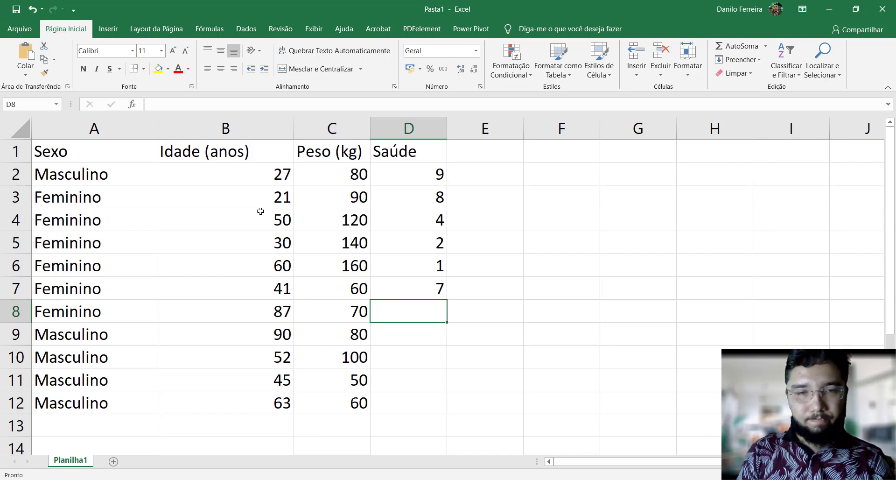
{"action": "type", "text": "8"}
{"action": "key", "text": "Return"}
{"action": "type", "text": "8"}
{"action": "key", "text": "Return"}
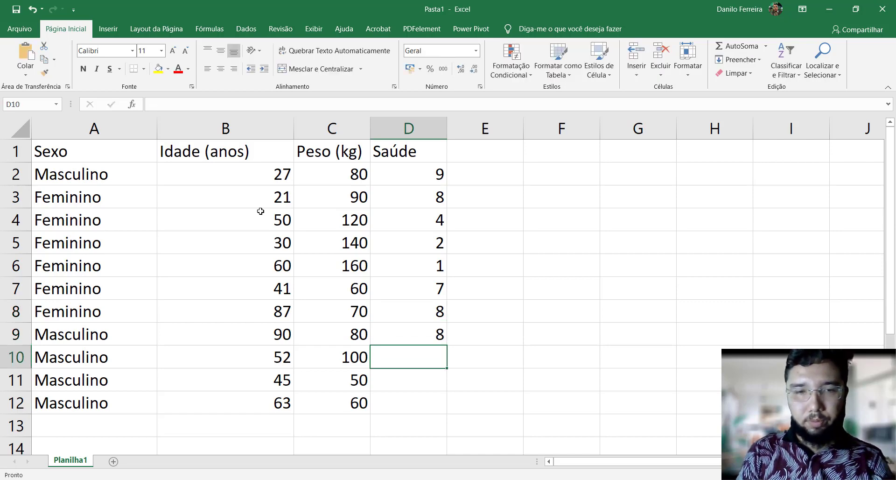
{"action": "type", "text": "5"}
{"action": "key", "text": "Return"}
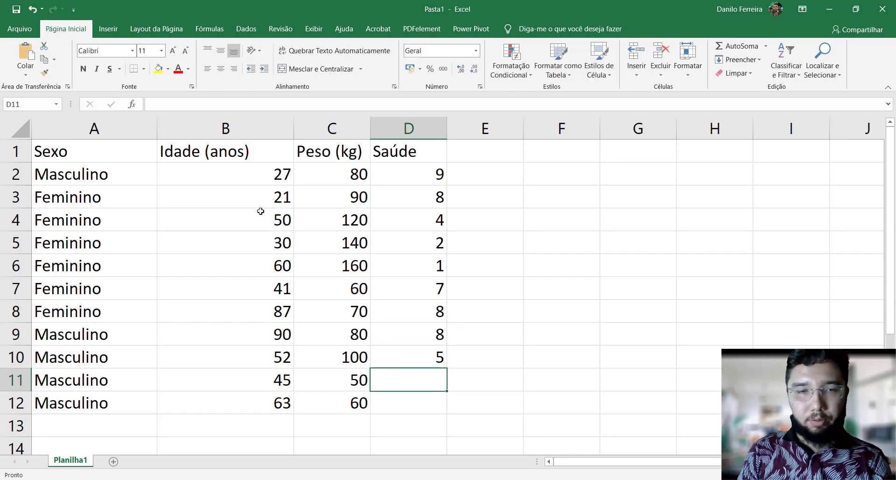
{"action": "type", "text": "8"}
{"action": "key", "text": "Return"}
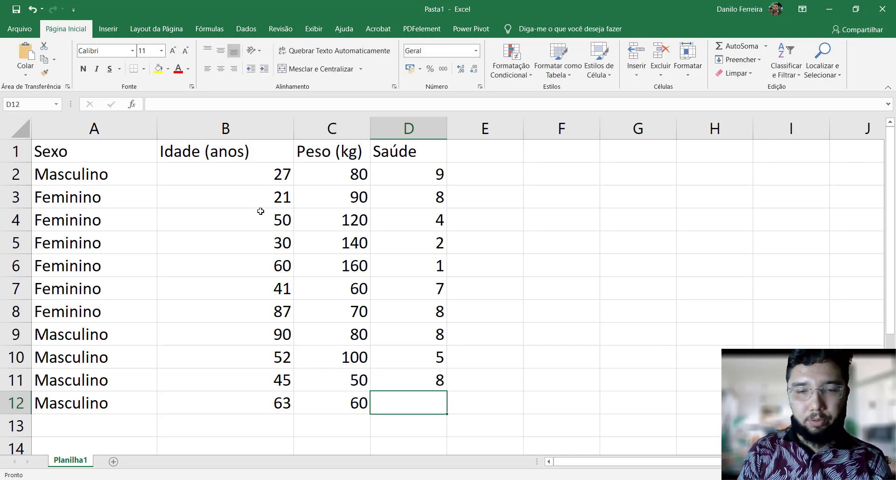
{"action": "type", "text": "9"}
{"action": "key", "text": "Return"}
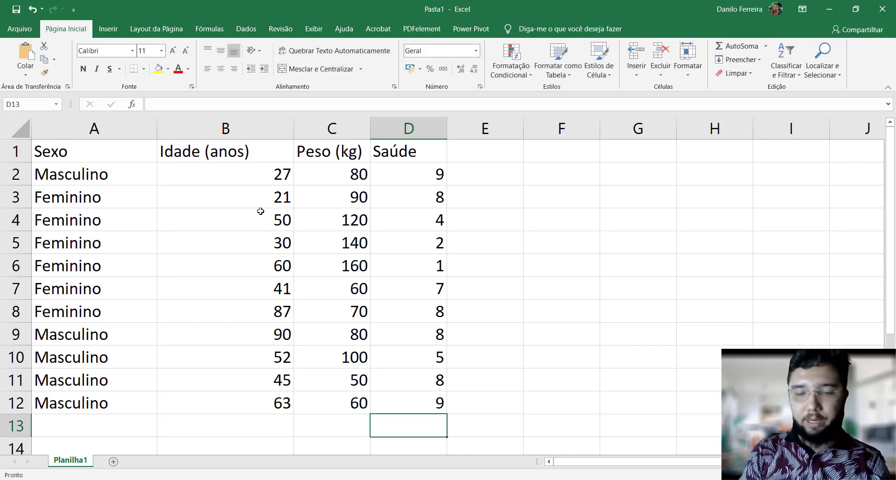
{"action": "key", "text": "Up"}
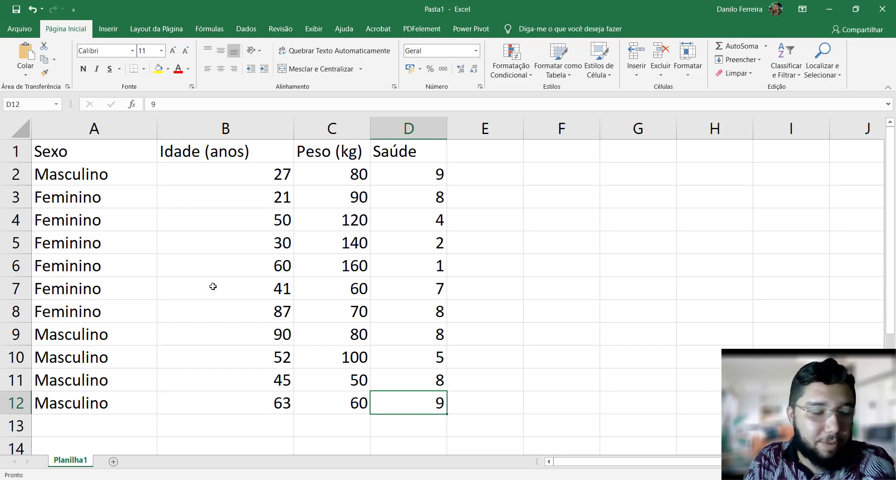
Insert the recommended clustered column chart counting the sex entries in cells A2 to A12
{"action": "scroll", "coordinate": [213, 286], "scroll_direction": "down", "scroll_amount": 2}
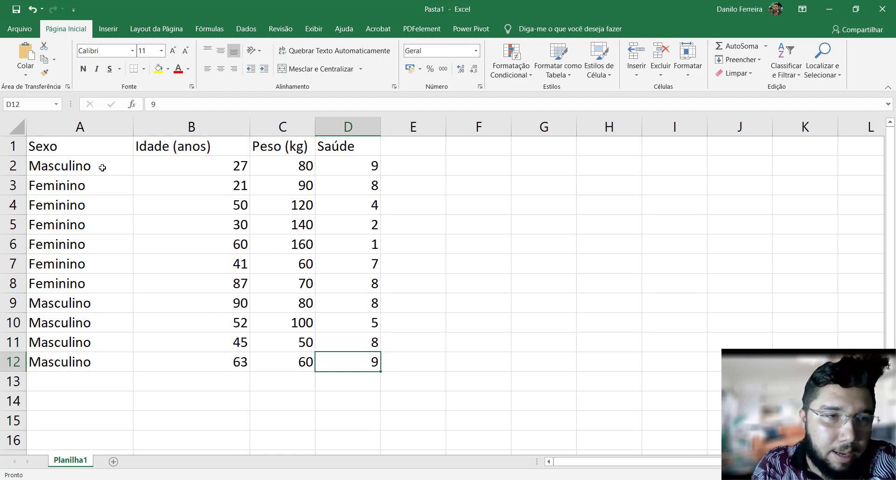
{"action": "left_click_drag", "start_coordinate": [102, 166], "coordinate": [100, 362]}
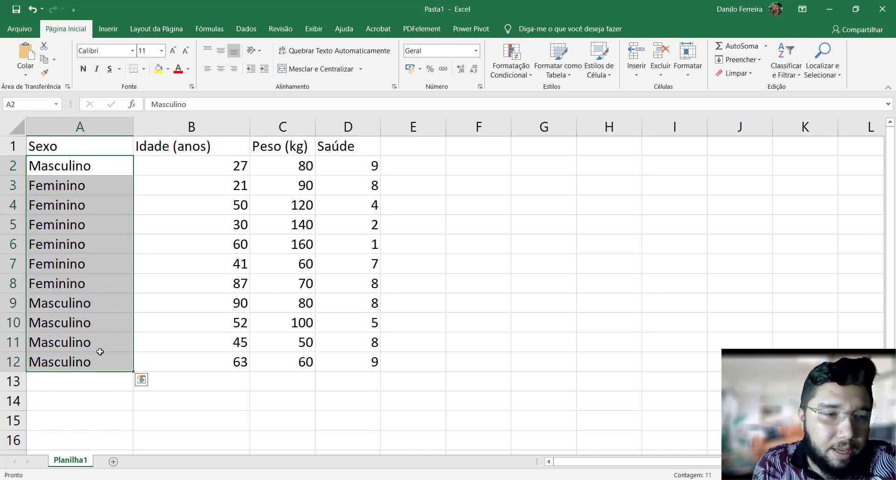
{"action": "left_click", "coordinate": [112, 31]}
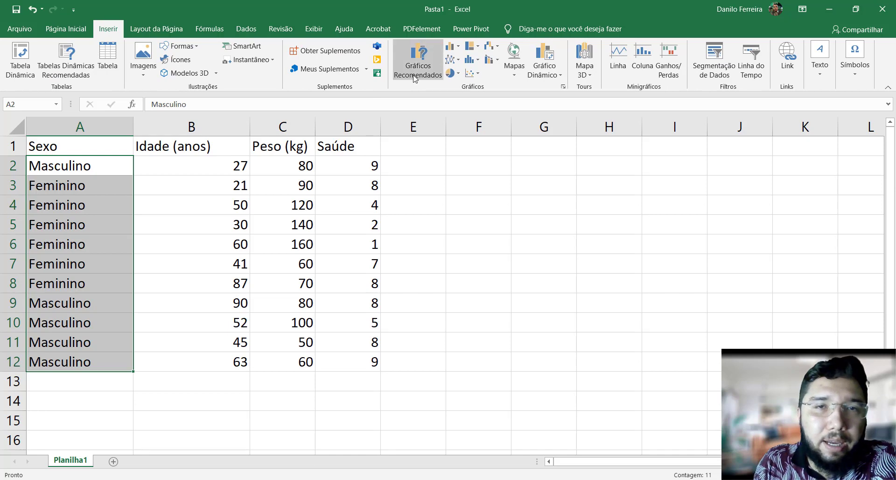
{"action": "left_click", "coordinate": [415, 77]}
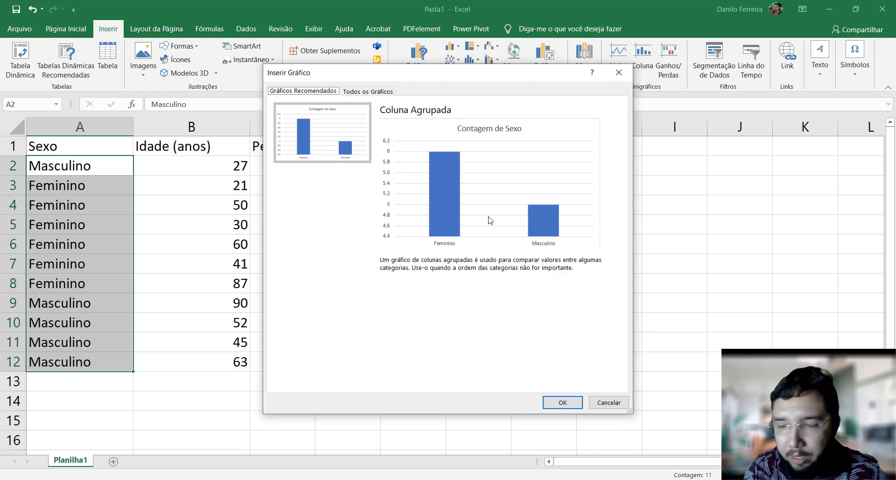
{"action": "left_click", "coordinate": [564, 405]}
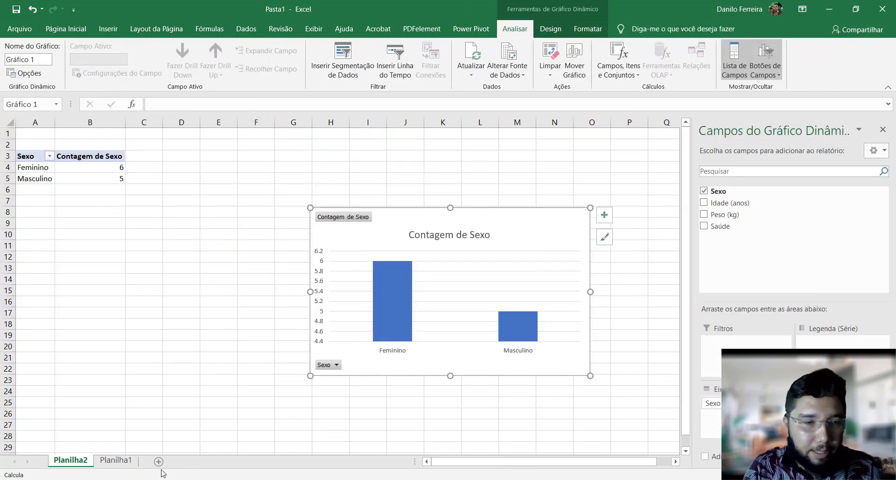
Check the pivot table's Feminino and Masculino counts against the individual entries in the Sexo column on Planilha1
{"action": "left_click", "coordinate": [39, 167]}
{"action": "left_click", "coordinate": [95, 168]}
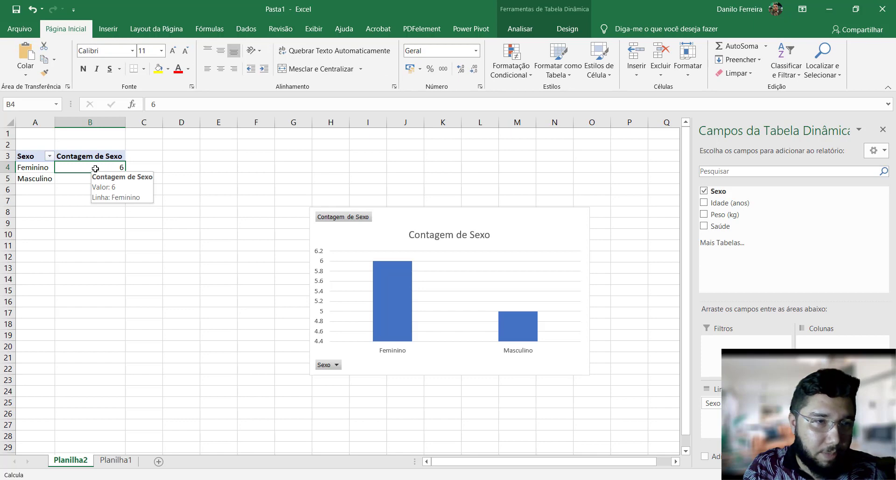
{"action": "left_click", "coordinate": [88, 181]}
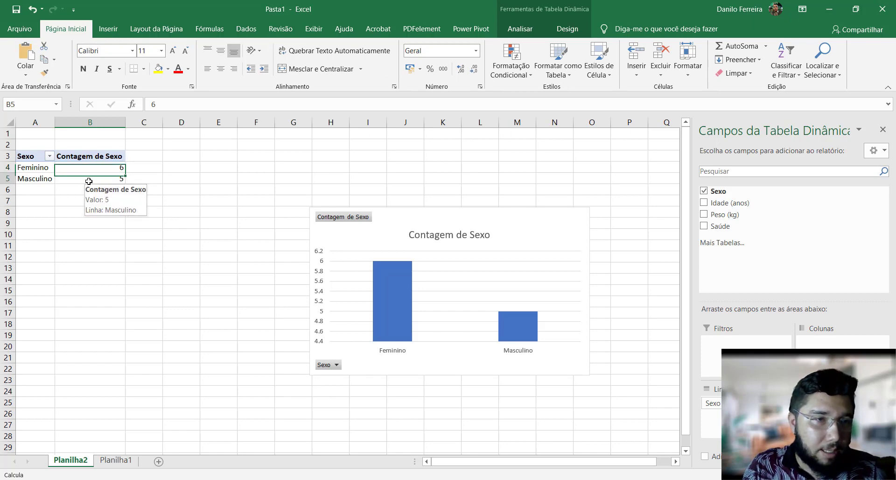
{"action": "left_click", "coordinate": [33, 181]}
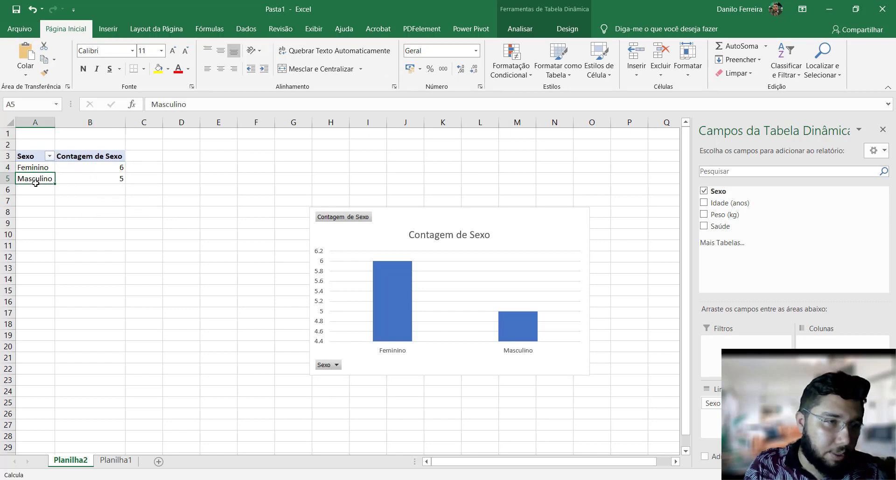
{"action": "left_click", "coordinate": [111, 461]}
{"action": "left_click", "coordinate": [81, 364]}
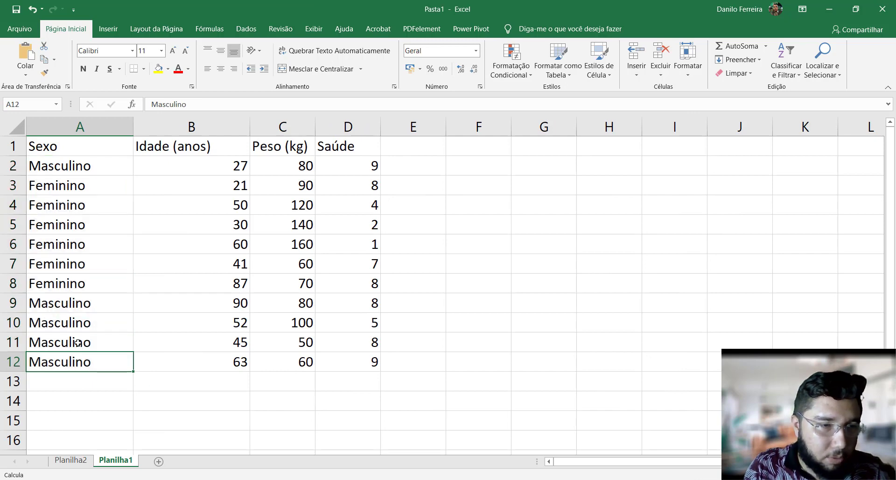
{"action": "left_click", "coordinate": [78, 343]}
{"action": "left_click", "coordinate": [78, 325]}
{"action": "left_click", "coordinate": [79, 306]}
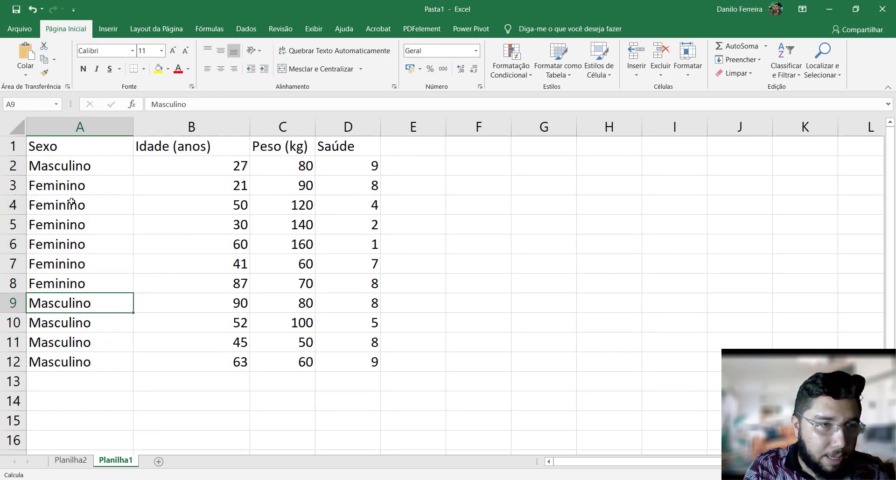
{"action": "left_click", "coordinate": [75, 167]}
{"action": "left_click", "coordinate": [70, 184]}
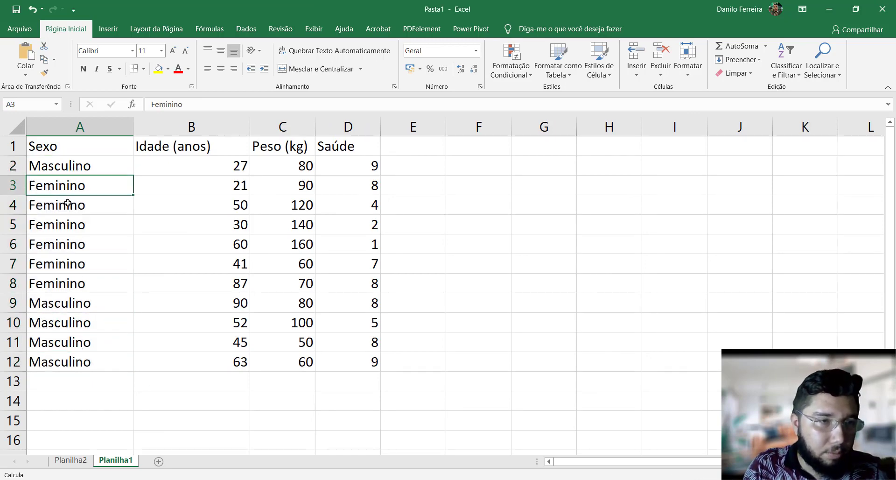
{"action": "left_click", "coordinate": [67, 204]}
{"action": "left_click", "coordinate": [69, 225]}
{"action": "left_click", "coordinate": [70, 244]}
{"action": "left_click", "coordinate": [72, 264]}
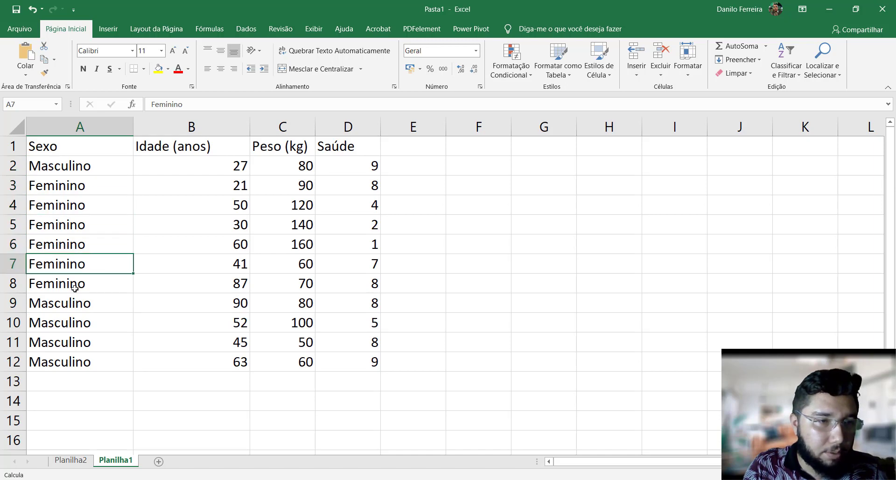
{"action": "left_click", "coordinate": [75, 288]}
{"action": "left_click", "coordinate": [70, 461]}
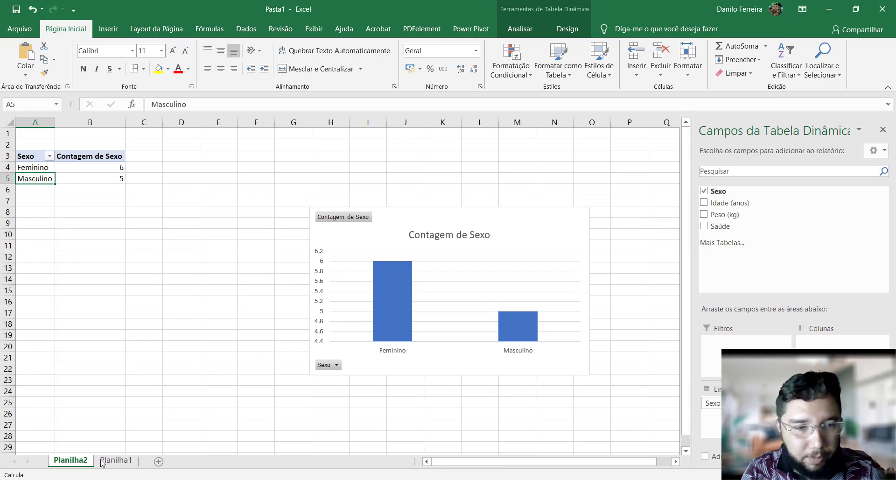
{"action": "left_click", "coordinate": [115, 460]}
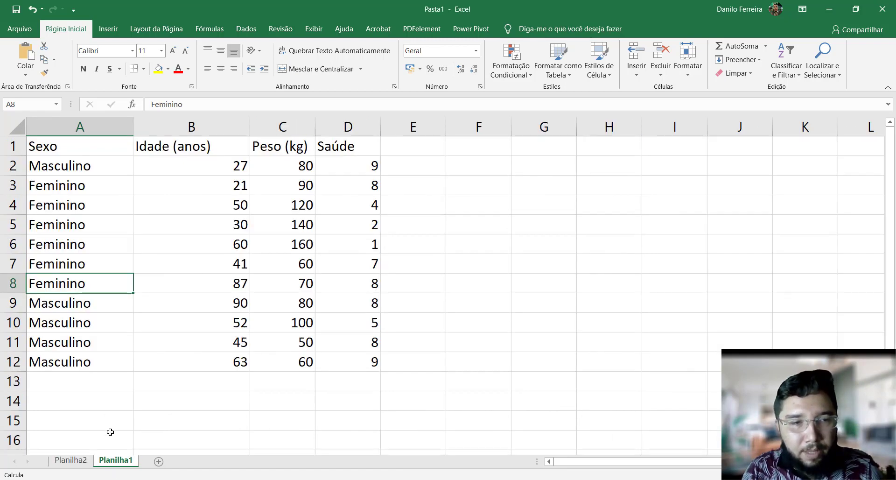
On Planilha2, place the chart enlarged beside the pivot table, spanning about columns C to M, and delete its title
{"action": "left_click", "coordinate": [70, 460]}
{"action": "left_click_drag", "start_coordinate": [411, 223], "coordinate": [252, 175]}
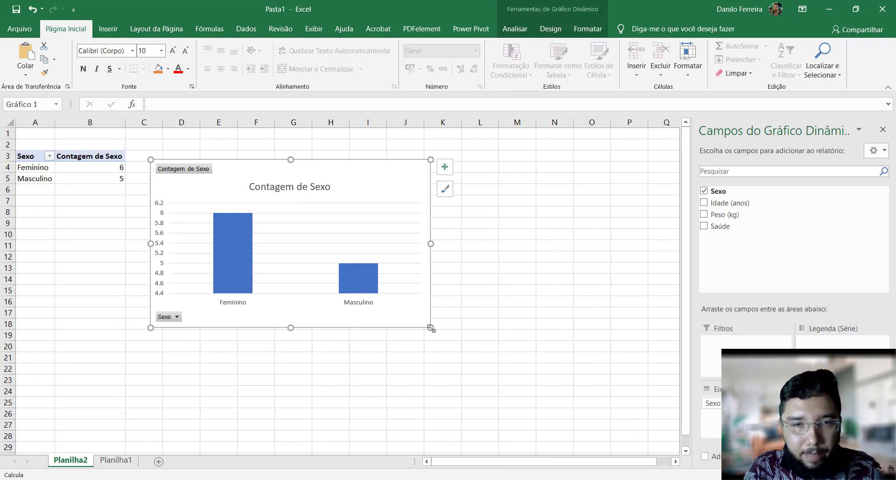
{"action": "left_click_drag", "start_coordinate": [431, 327], "coordinate": [519, 382]}
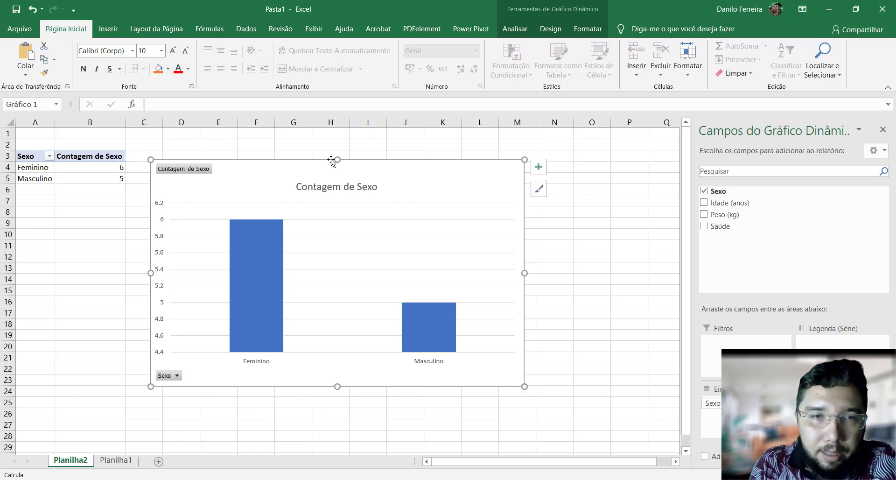
{"action": "left_click", "coordinate": [326, 187]}
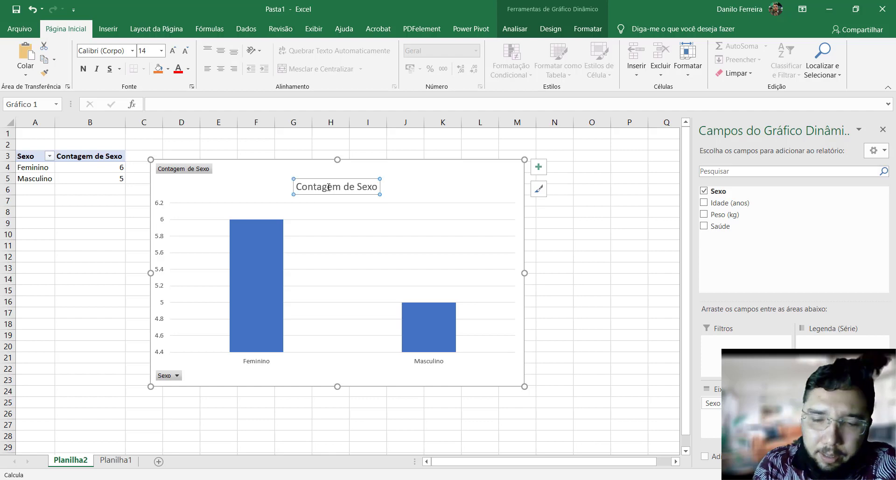
{"action": "key", "text": "Delete"}
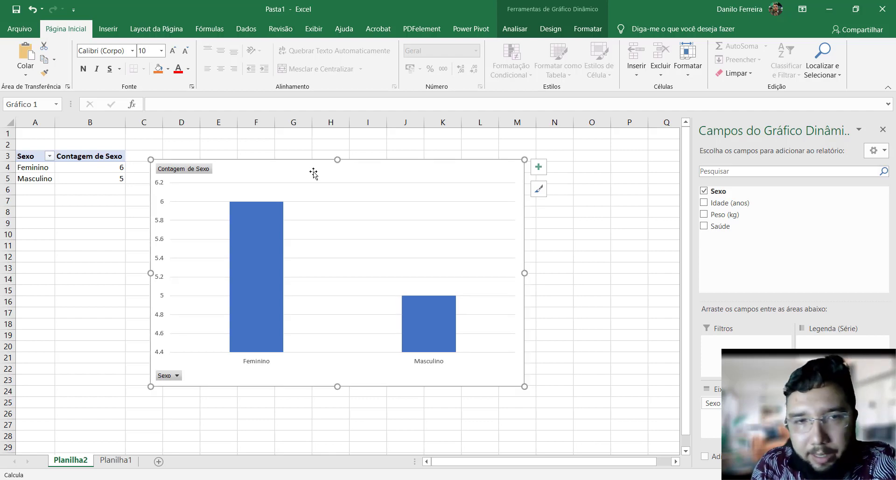
Set the chart's vertical axis limits to a minimum of 4 and a maximum of 7
{"action": "left_click", "coordinate": [162, 225]}
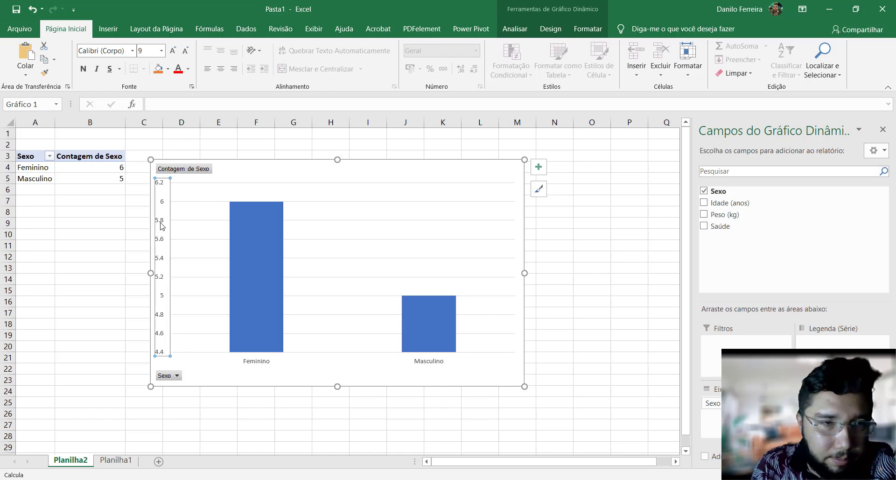
{"action": "double_click", "coordinate": [162, 226]}
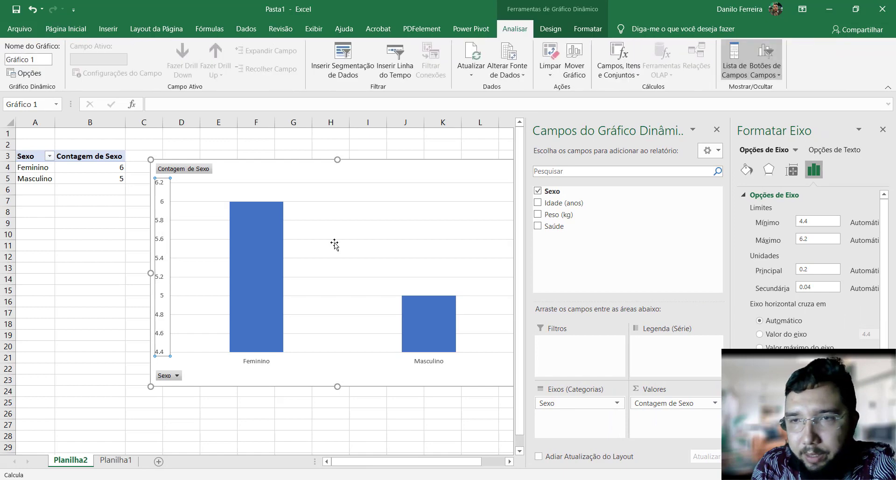
{"action": "left_click", "coordinate": [818, 221]}
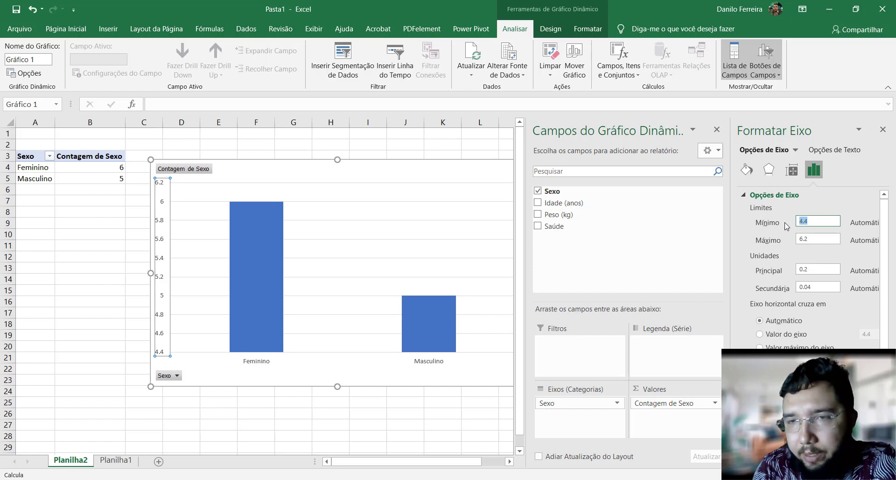
{"action": "type", "text": "4"}
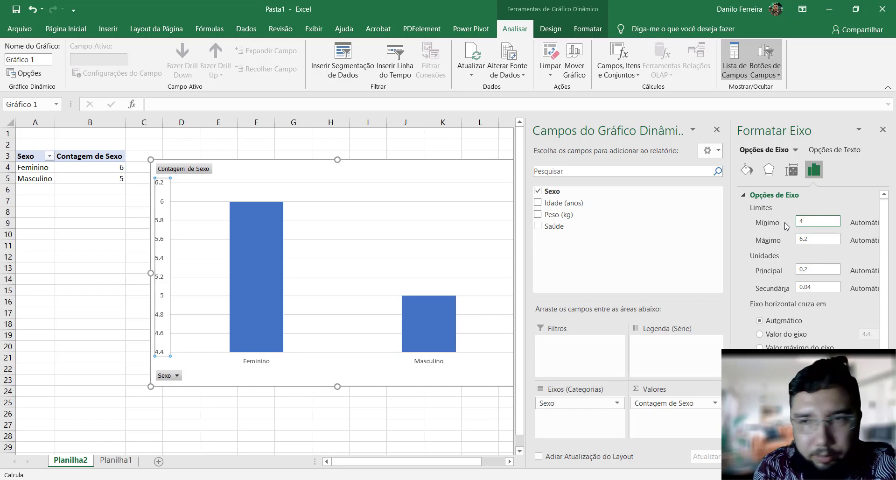
{"action": "key", "text": "Tab"}
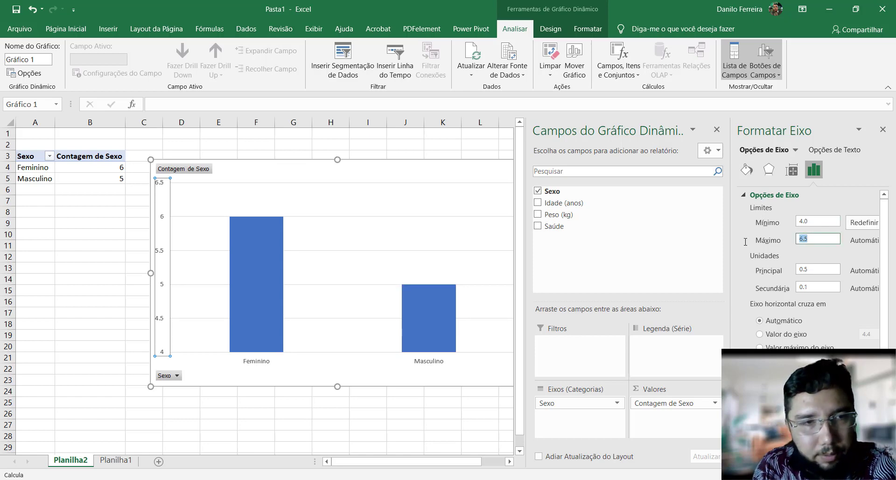
{"action": "type", "text": "7"}
{"action": "key", "text": "Return"}
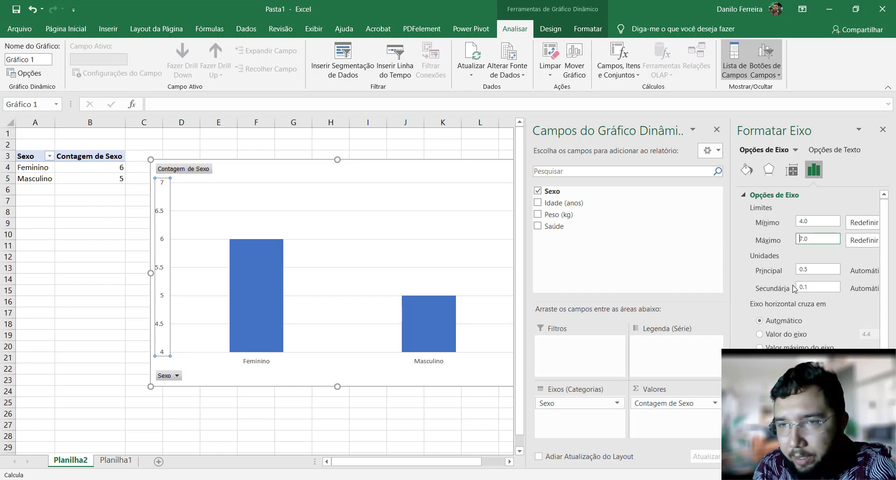
Set the vertical axis major unit to 1 and close the chart formatting options
{"action": "left_click", "coordinate": [782, 276]}
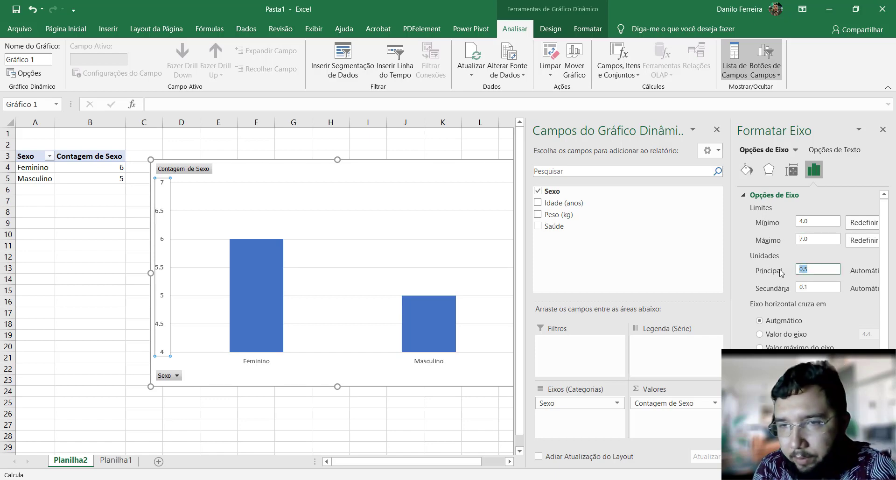
{"action": "type", "text": "1"}
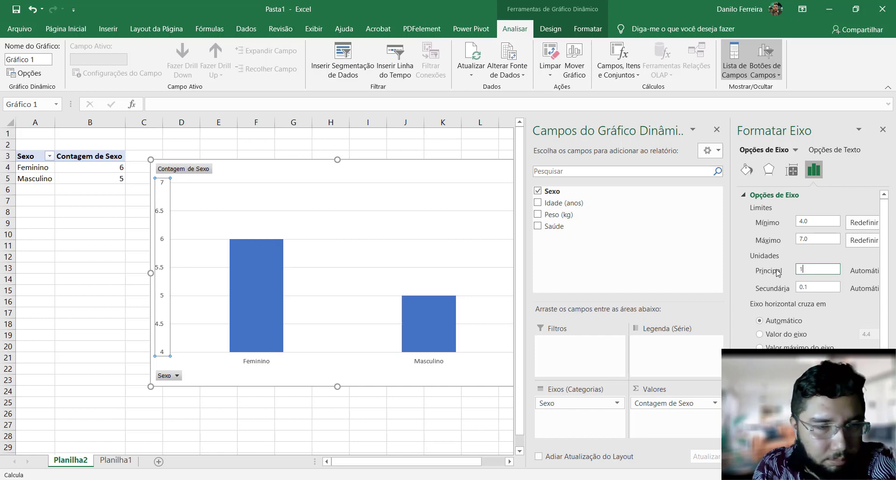
{"action": "key", "text": "Return"}
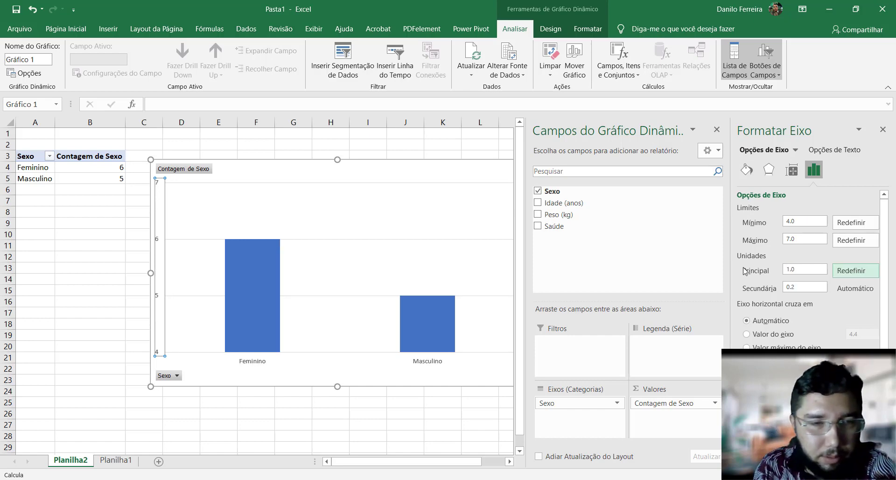
{"action": "left_click", "coordinate": [341, 212]}
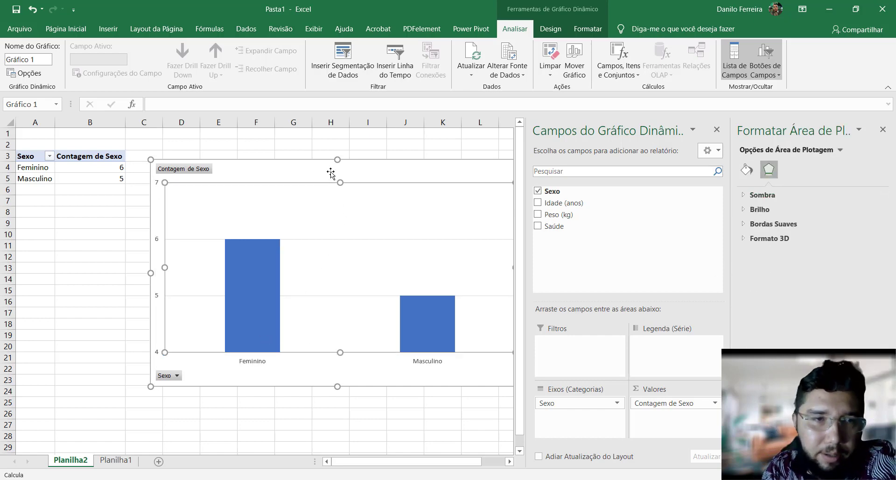
{"action": "left_click", "coordinate": [333, 175]}
{"action": "left_click", "coordinate": [883, 129]}
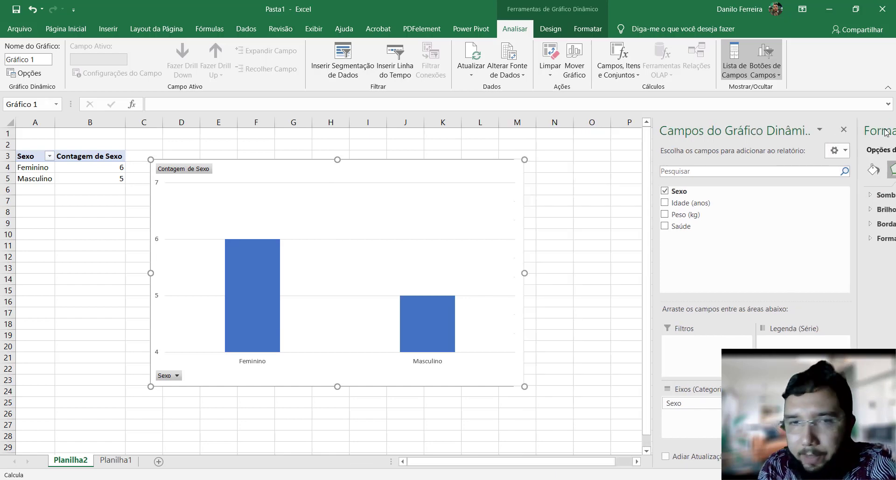
Delete the horizontal gridlines from the sex count chart
{"action": "left_click", "coordinate": [363, 239]}
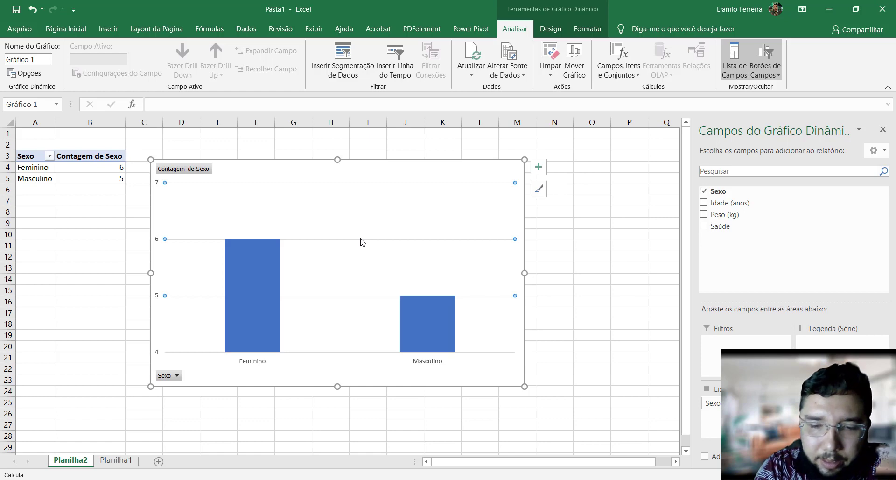
{"action": "key", "text": "Escape"}
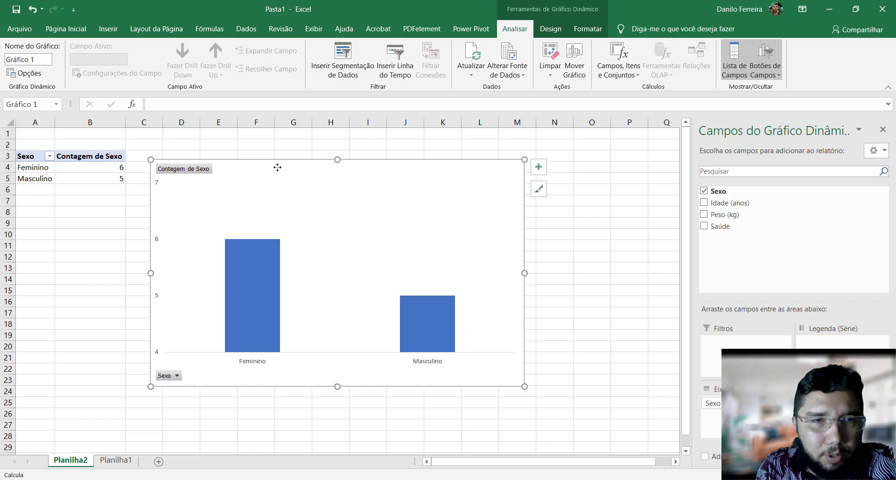
Format all text in the chart as Times New Roman, size 12, in black
{"action": "left_click", "coordinate": [75, 30]}
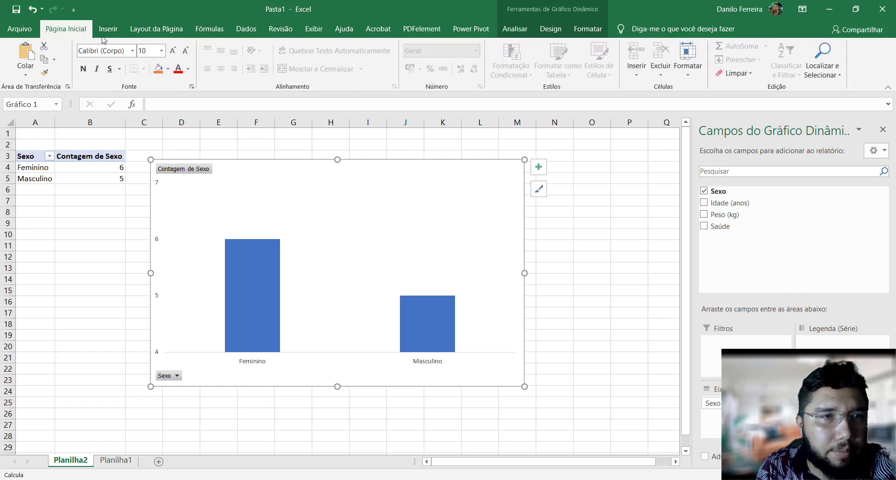
{"action": "left_click", "coordinate": [112, 49]}
{"action": "type", "text": "Times New Roman"}
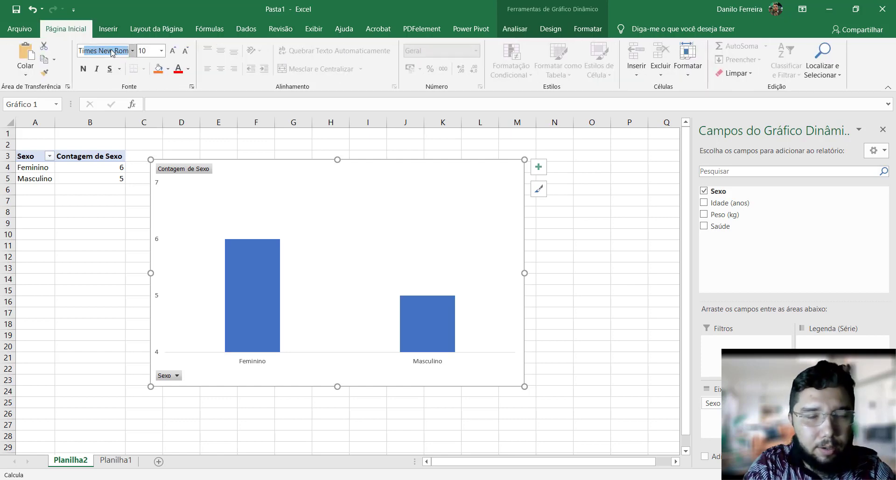
{"action": "key", "text": "Return"}
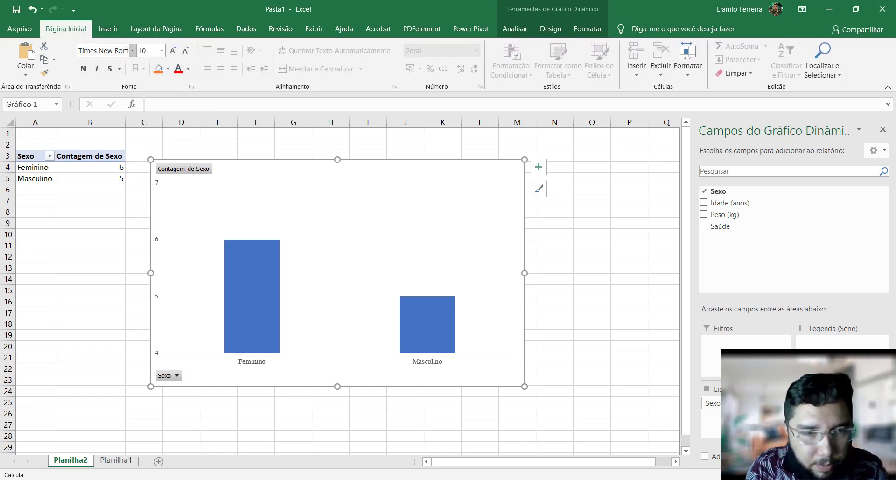
{"action": "double_click", "coordinate": [144, 52]}
{"action": "type", "text": "12"}
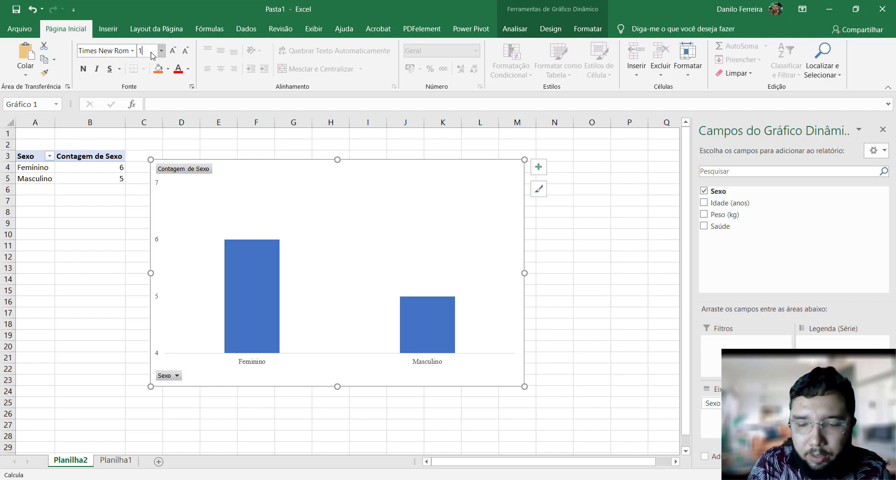
{"action": "key", "text": "Return"}
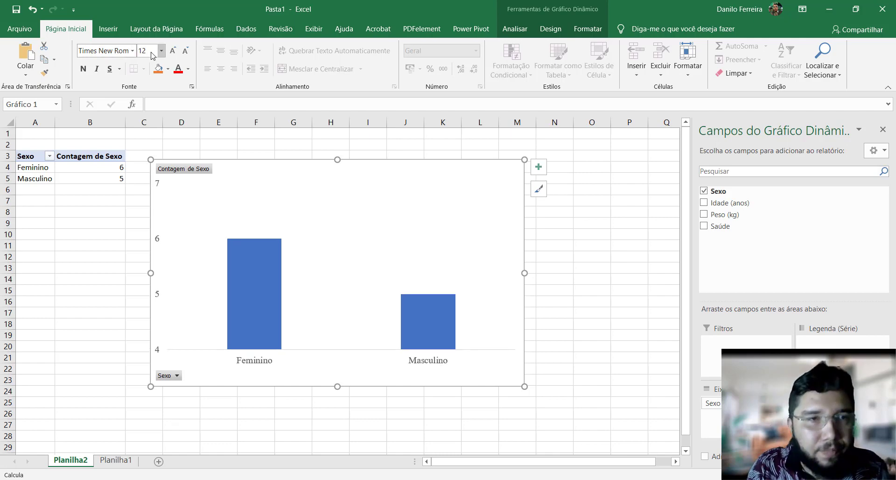
{"action": "left_click", "coordinate": [188, 69]}
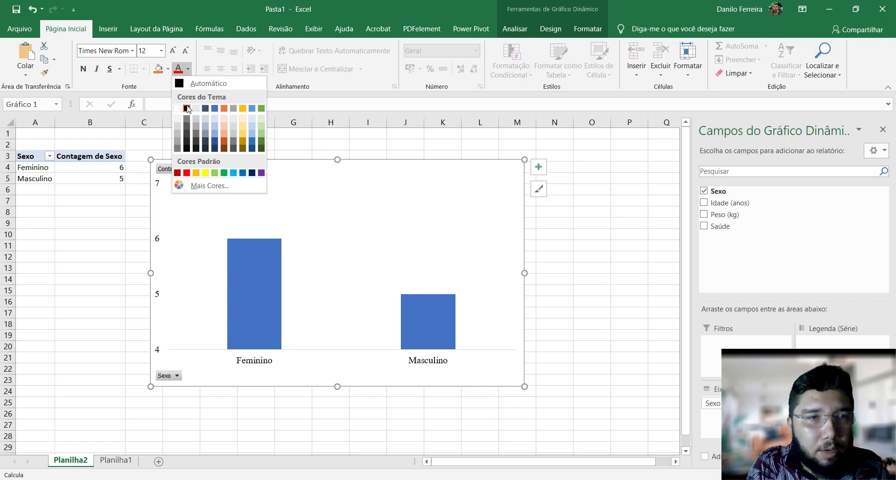
{"action": "key", "text": "Escape"}
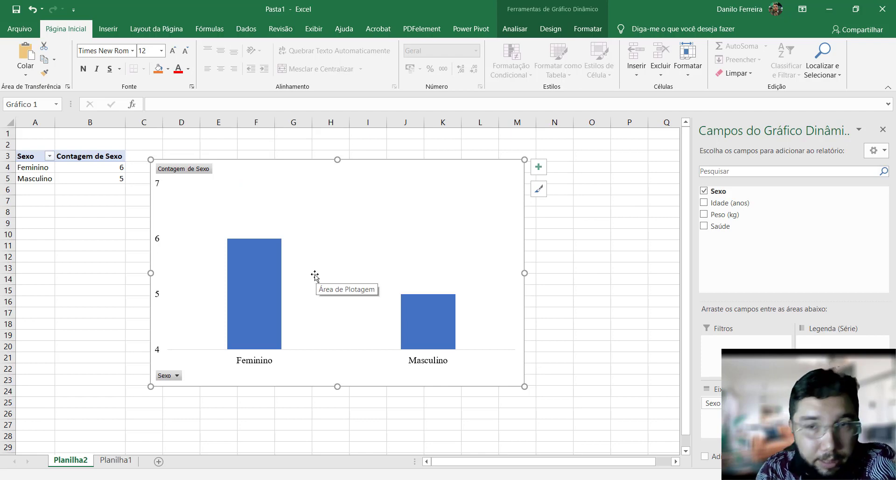
Add data labels to the Feminino and Masculino columns of the chart
{"action": "left_click", "coordinate": [539, 168]}
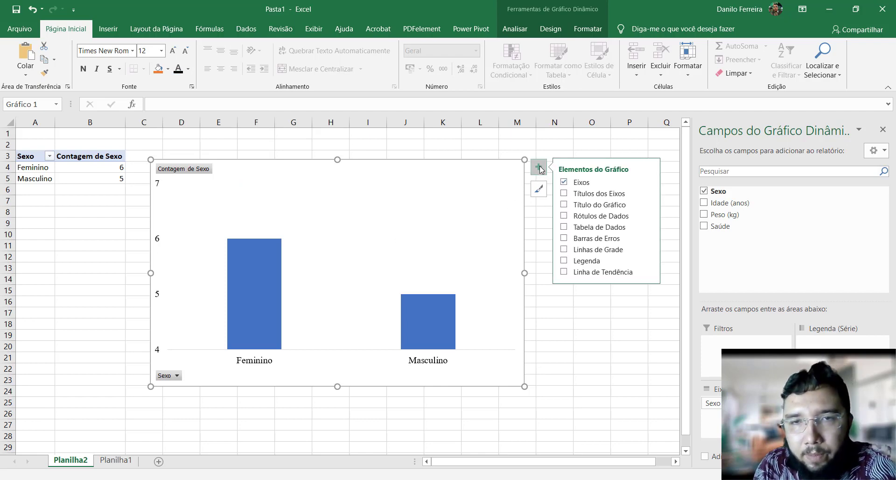
{"action": "left_click", "coordinate": [538, 171]}
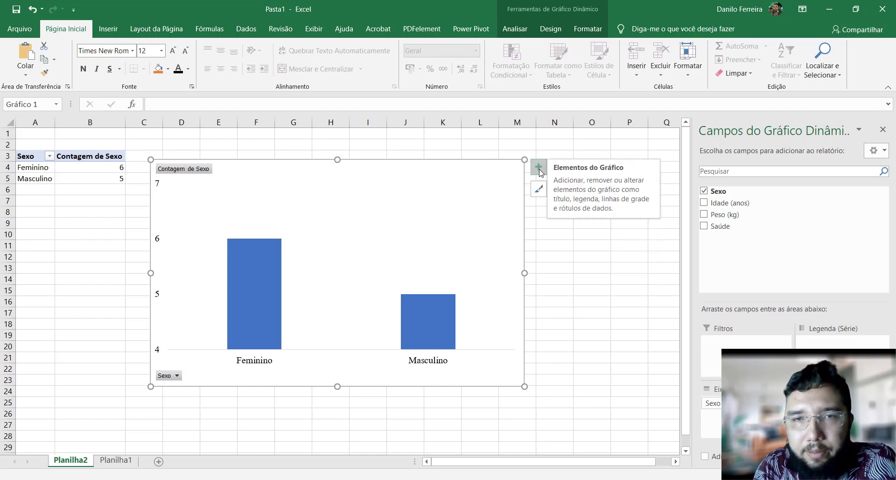
{"action": "left_click", "coordinate": [539, 169]}
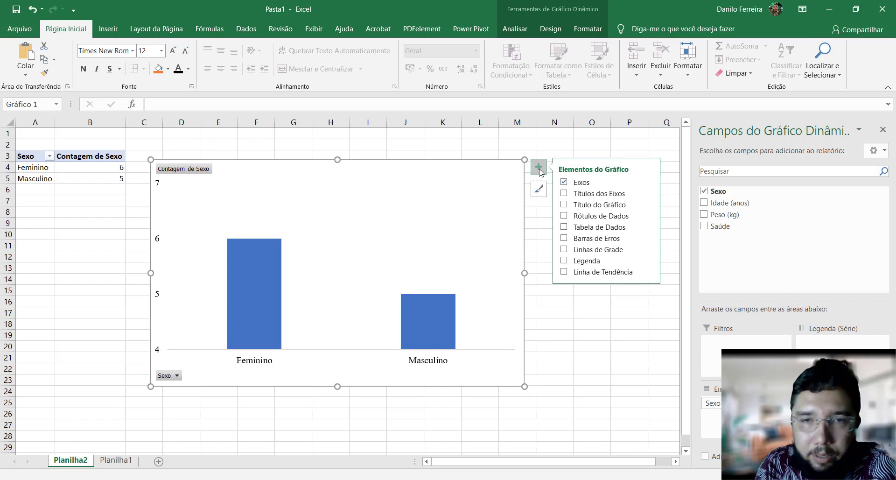
{"action": "left_click", "coordinate": [613, 220]}
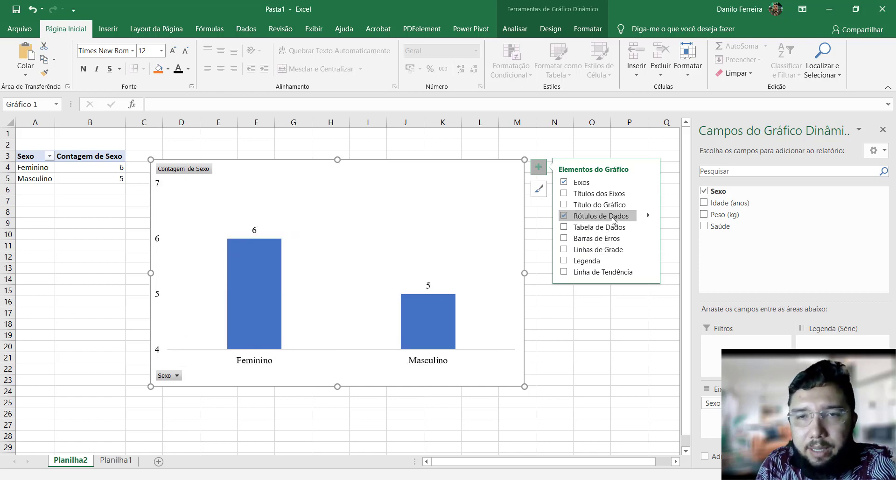
{"action": "left_click", "coordinate": [257, 230]}
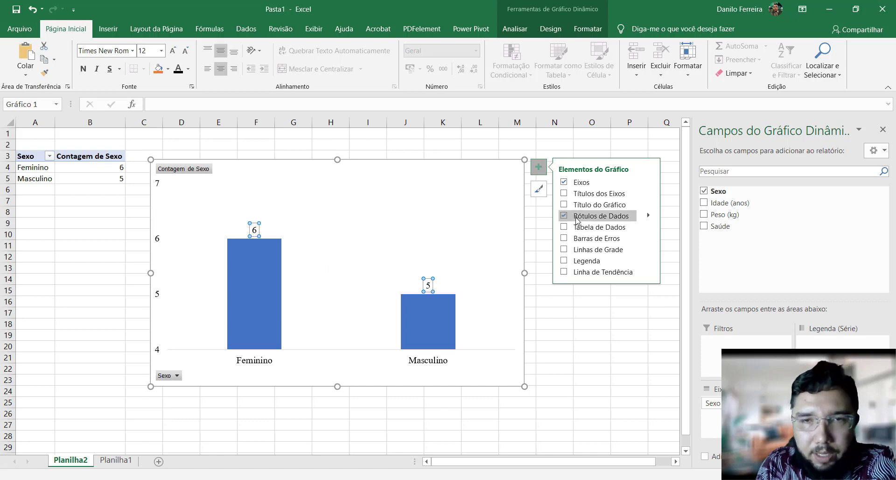
{"action": "left_click", "coordinate": [565, 216]}
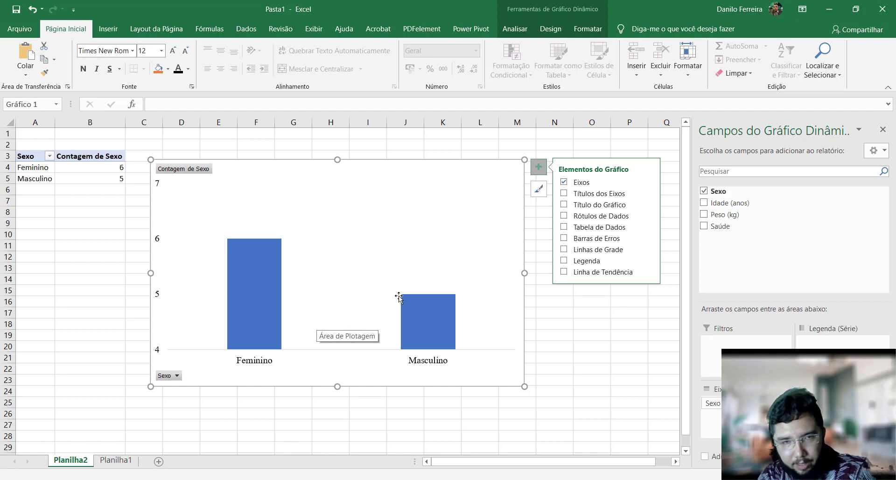
{"action": "mouse_move", "coordinate": [404, 298]}
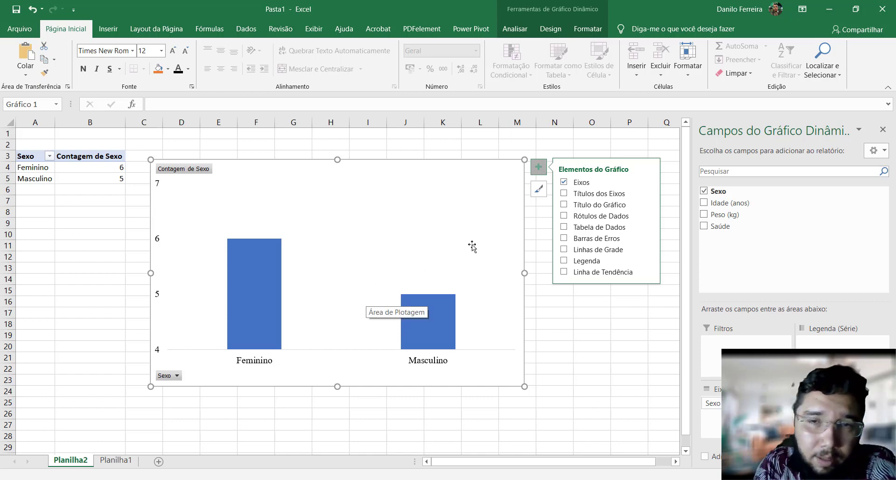
{"action": "left_click", "coordinate": [575, 217]}
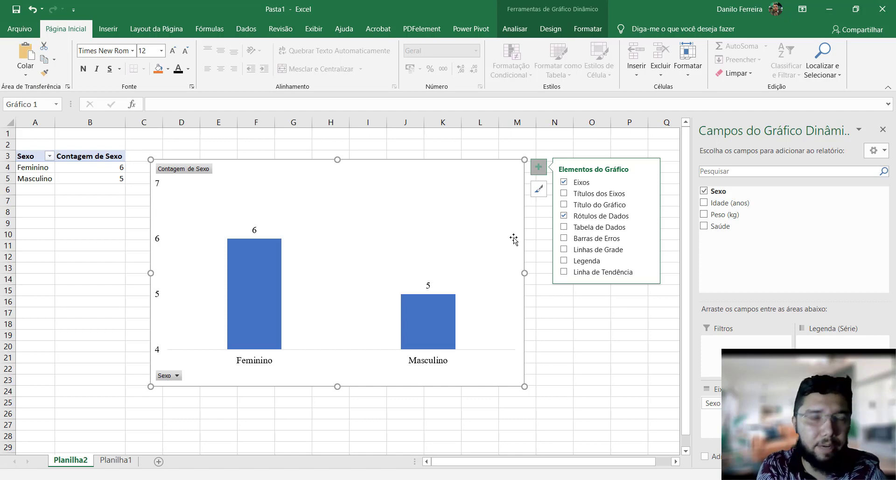
Switch to Planilha1 and select the age values in B2:B12
{"action": "left_click", "coordinate": [115, 460]}
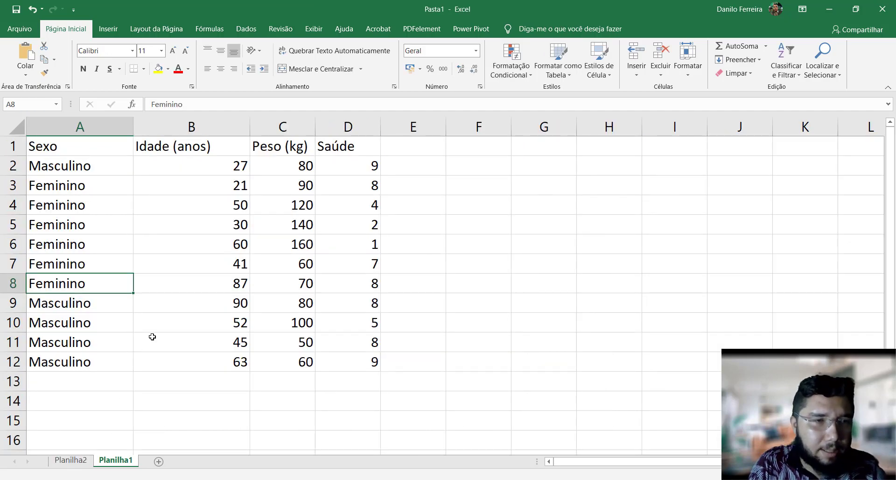
{"action": "scroll", "coordinate": [152, 336], "scroll_direction": "down", "scroll_amount": 2, "text": "ctrl"}
{"action": "left_click", "coordinate": [84, 342]}
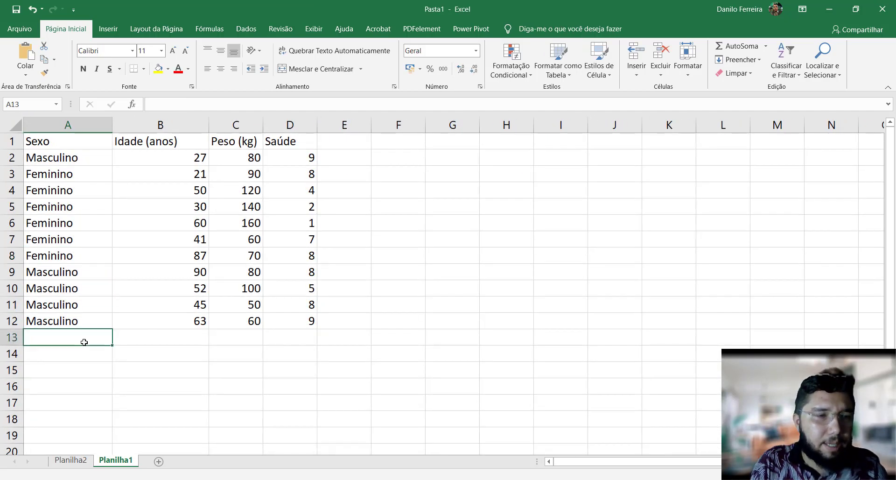
{"action": "left_click", "coordinate": [339, 363]}
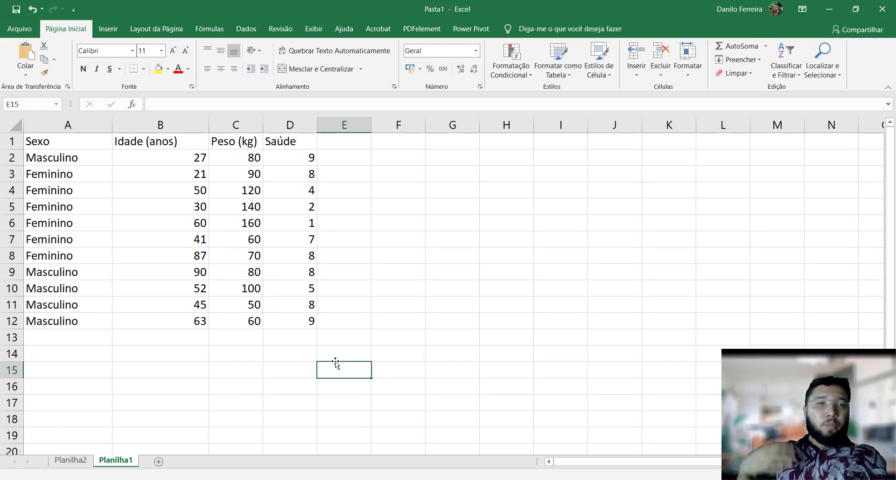
{"action": "left_click", "coordinate": [151, 162]}
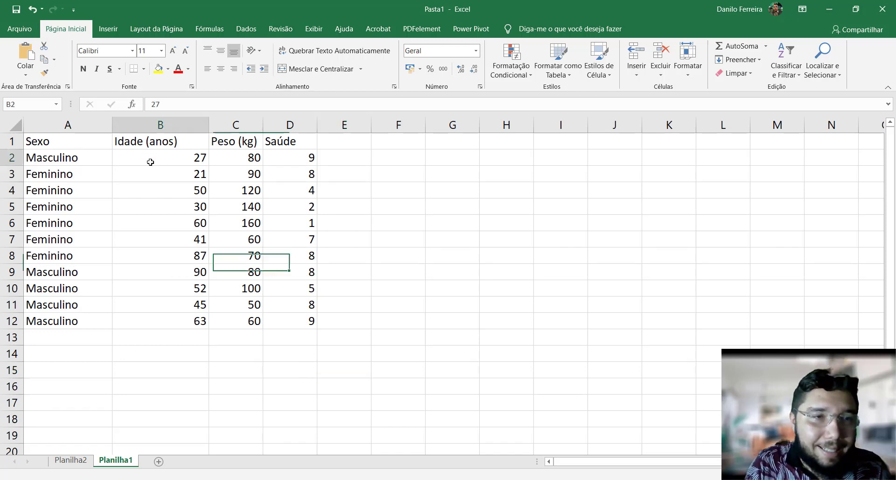
{"action": "left_click_drag", "start_coordinate": [150, 162], "coordinate": [143, 316]}
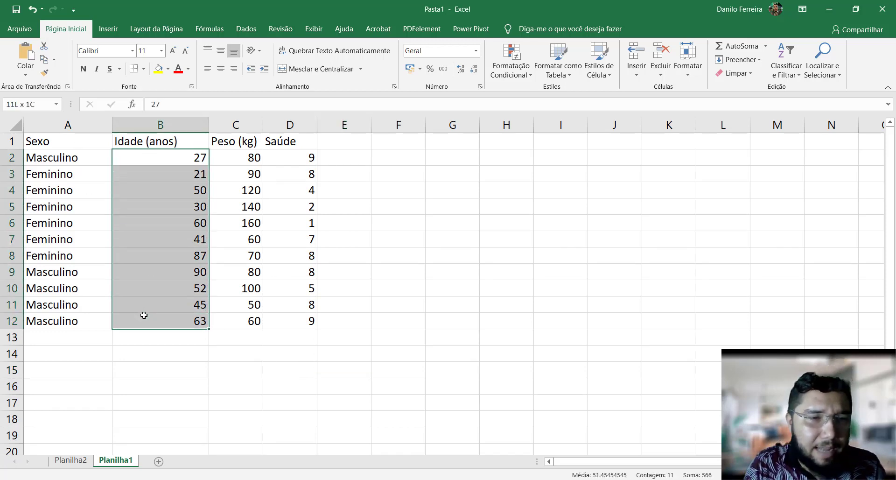
{"action": "left_click", "coordinate": [186, 159]}
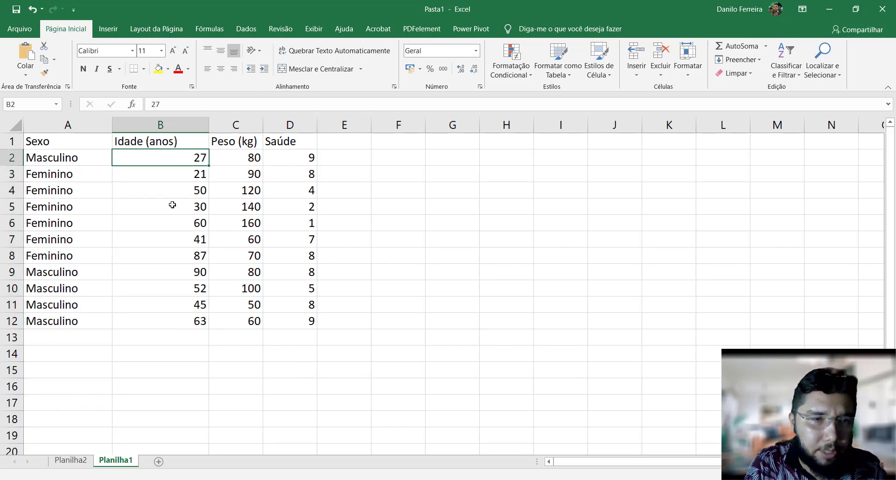
{"action": "left_click_drag", "start_coordinate": [173, 205], "coordinate": [150, 318]}
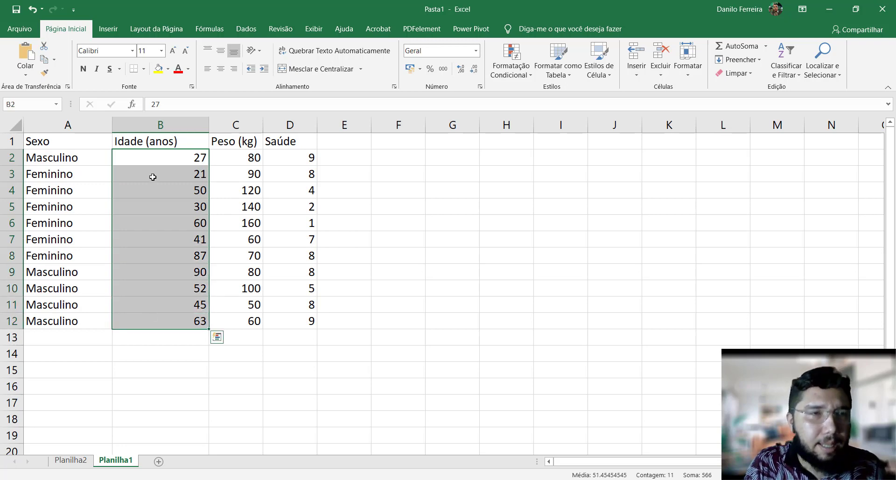
Preview the recommended chart types for the selected ages, including bar, line, scatter, funnel and Pareto, and close the dialog without inserting a chart
{"action": "left_click", "coordinate": [109, 27]}
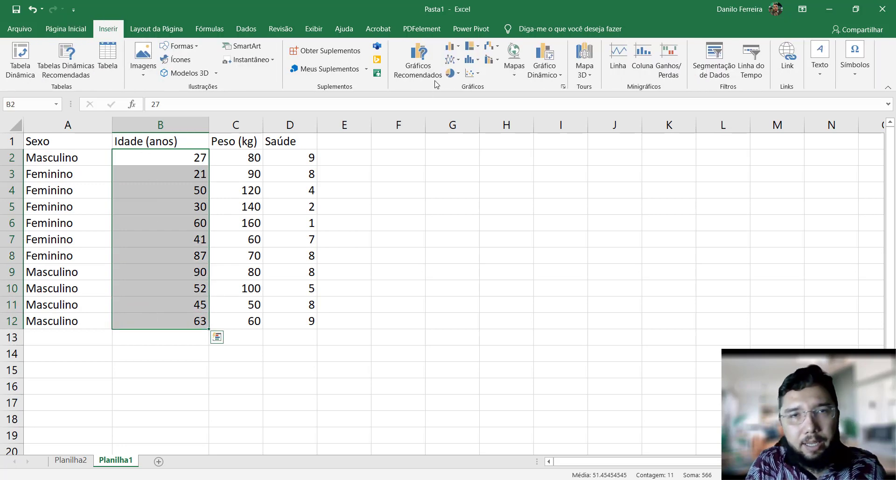
{"action": "left_click", "coordinate": [419, 59]}
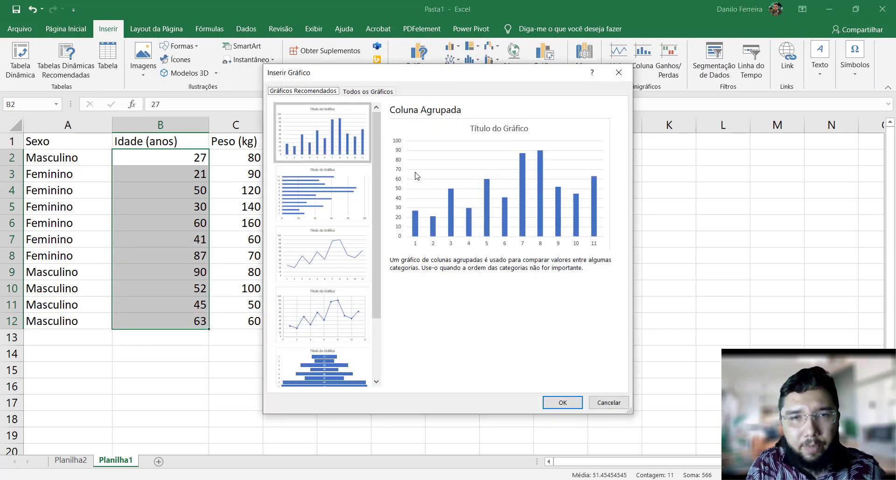
{"action": "left_click", "coordinate": [325, 205]}
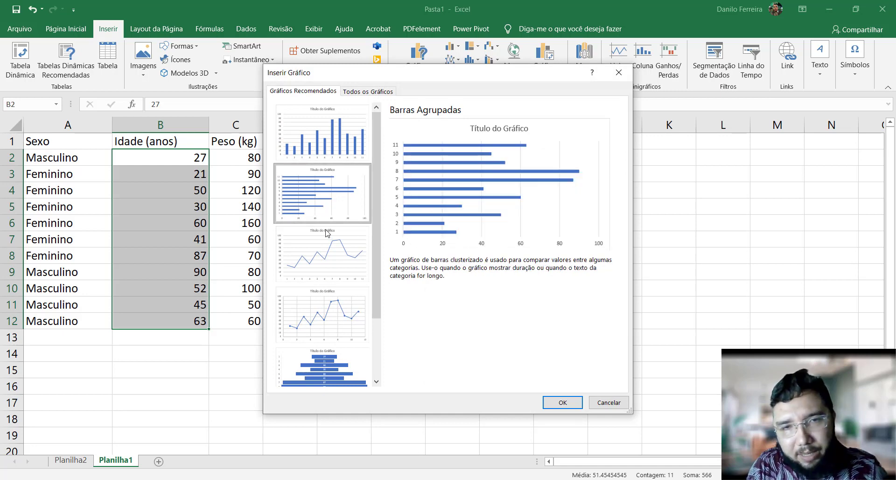
{"action": "left_click", "coordinate": [324, 250]}
{"action": "left_click", "coordinate": [335, 310]}
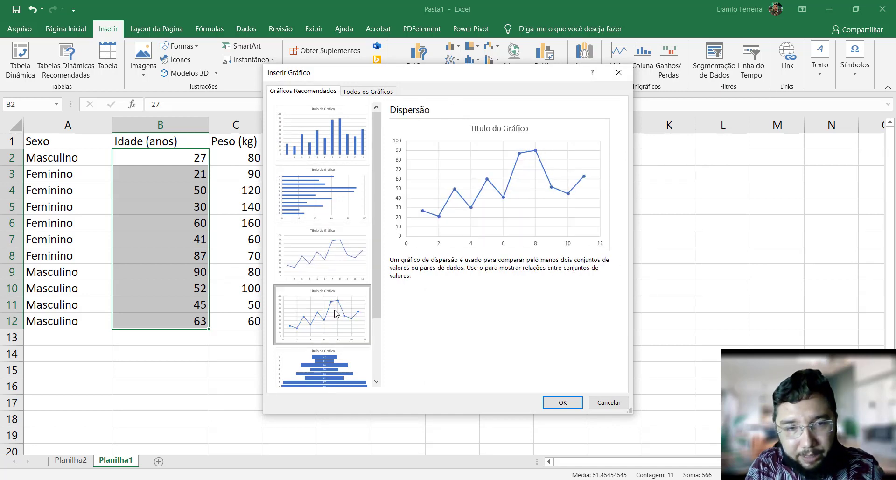
{"action": "left_click", "coordinate": [330, 358]}
{"action": "scroll", "coordinate": [327, 299], "scroll_direction": "down", "scroll_amount": 2}
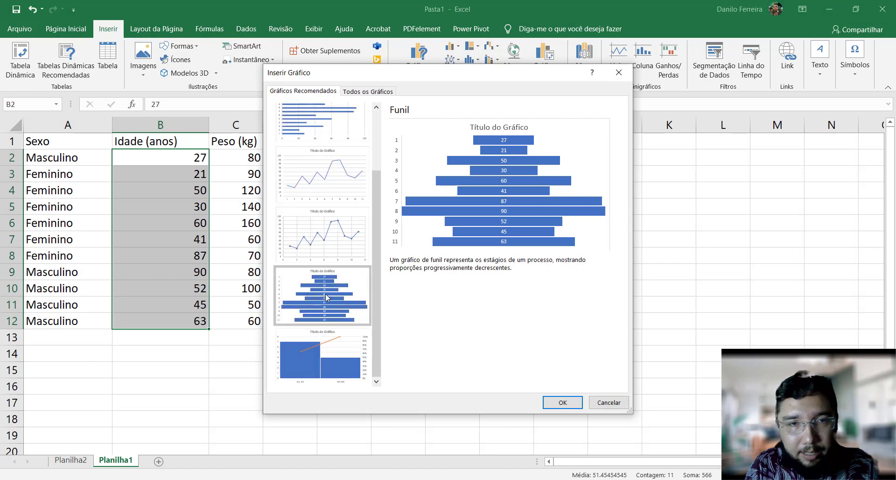
{"action": "left_click", "coordinate": [330, 357]}
{"action": "scroll", "coordinate": [317, 347], "scroll_direction": "up", "scroll_amount": 2}
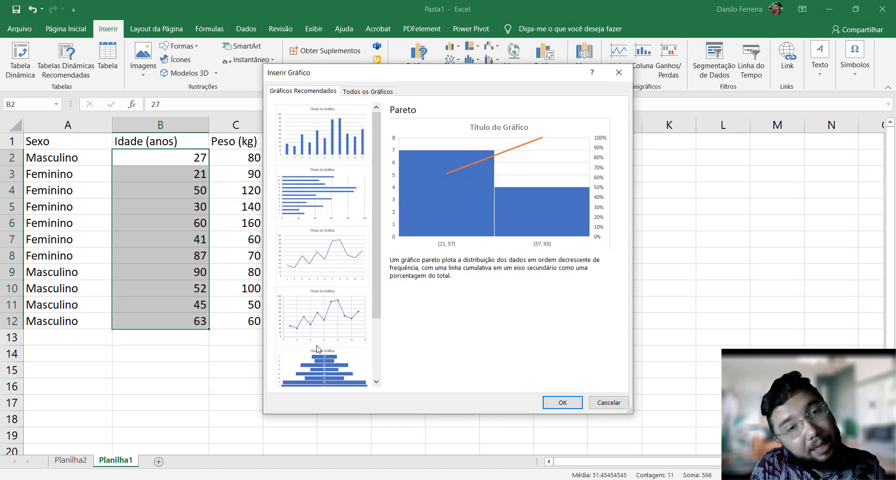
{"action": "left_click", "coordinate": [315, 148]}
{"action": "scroll", "coordinate": [323, 254], "scroll_direction": "down", "scroll_amount": 2}
{"action": "scroll", "coordinate": [323, 255], "scroll_direction": "up", "scroll_amount": 2}
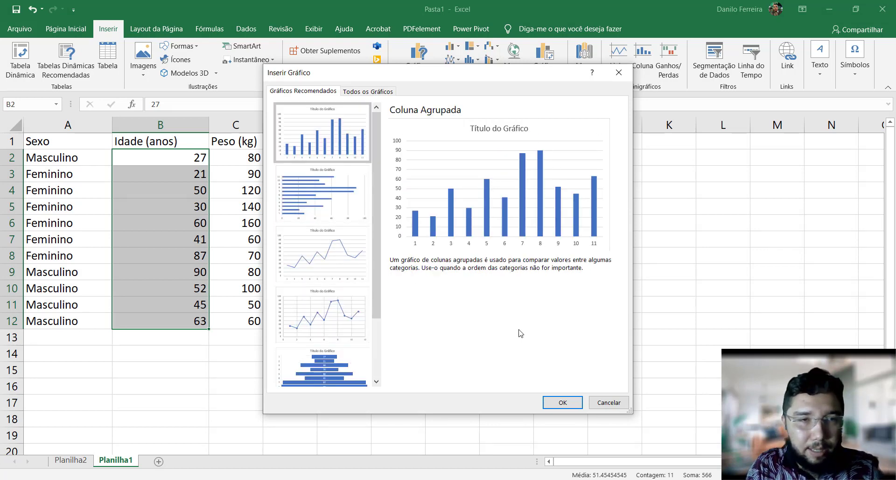
{"action": "left_click", "coordinate": [613, 402]}
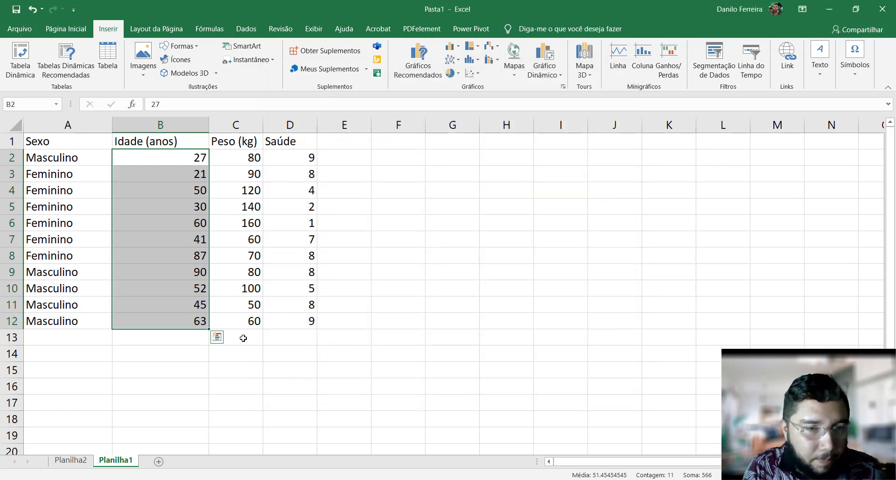
{"action": "left_click", "coordinate": [190, 336]}
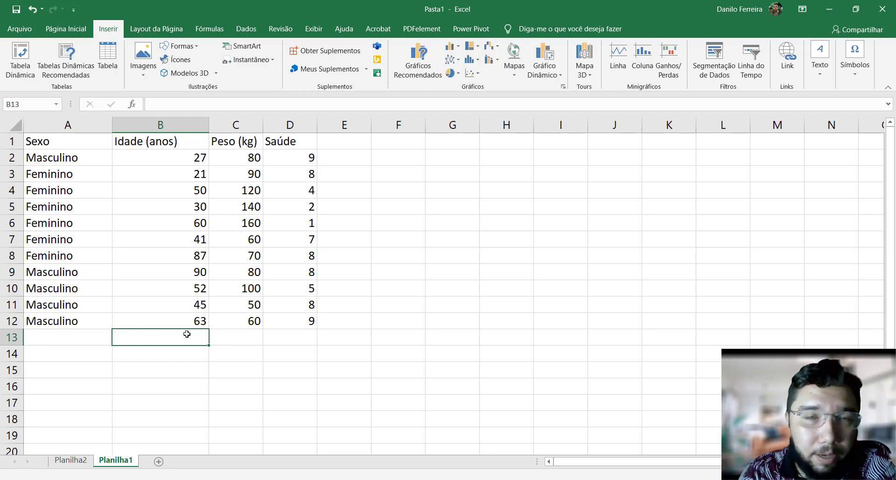
{"action": "type", "text": "="}
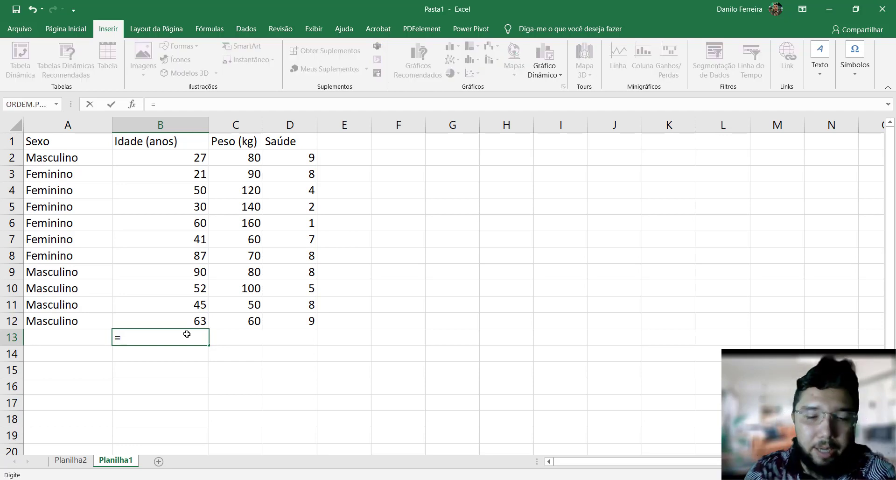
{"action": "type", "text": "m"}
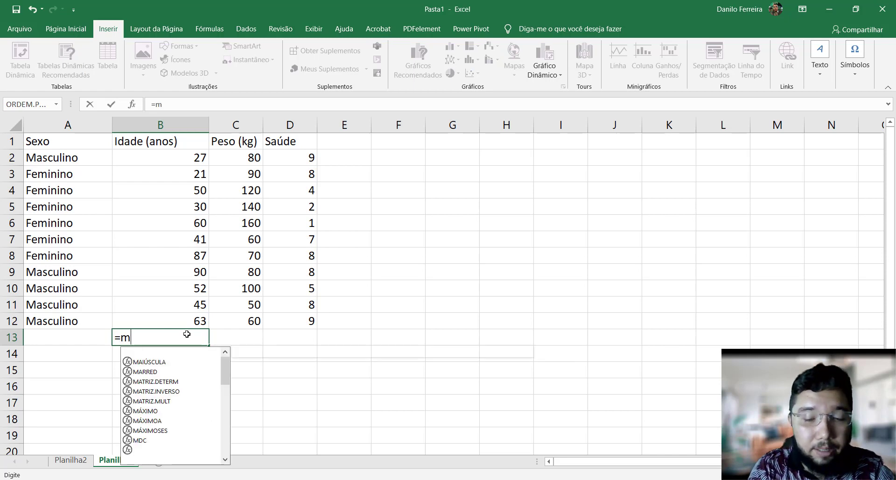
{"action": "type", "text": "édia"}
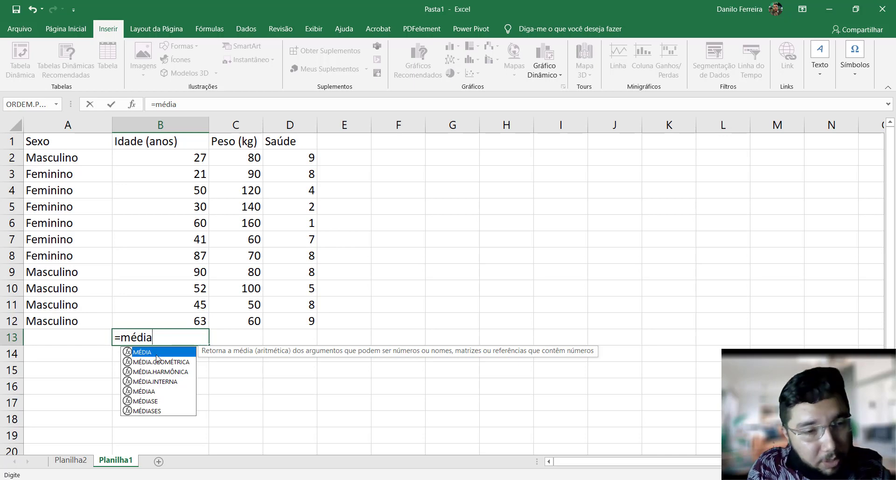
{"action": "double_click", "coordinate": [157, 352]}
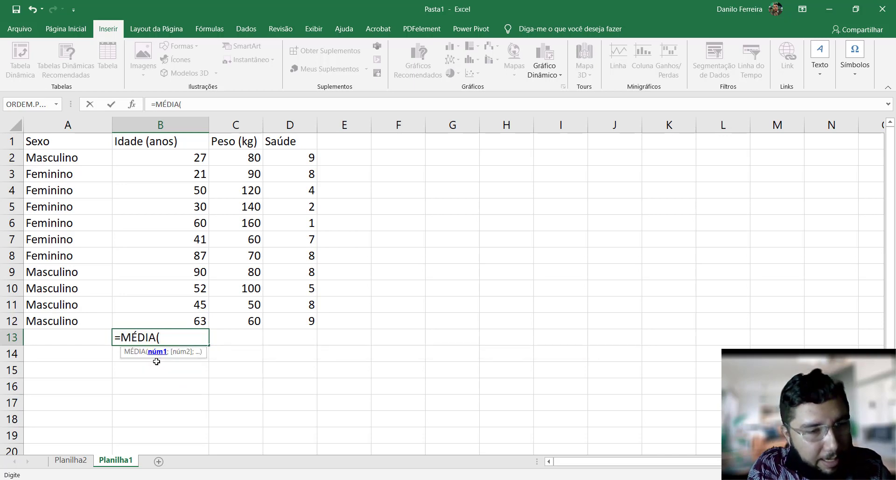
{"action": "key", "text": "BackSpace"}
{"action": "key", "text": "BackSpace"}
{"action": "key", "text": "BackSpace"}
{"action": "key", "text": "BackSpace"}
{"action": "key", "text": "BackSpace"}
{"action": "key", "text": "BackSpace"}
{"action": "key", "text": "BackSpace"}
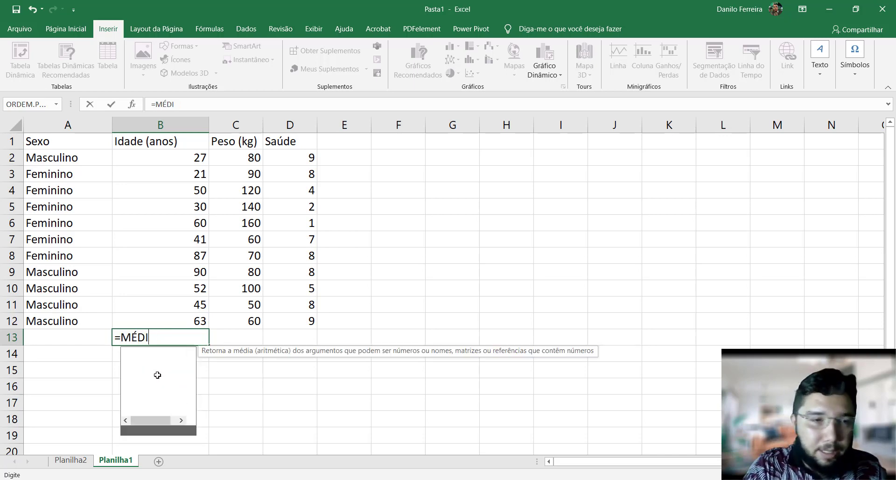
Calculate the average of the ages in B2:B12 in cell B13 with the MÉDIA function
{"action": "type", "text": "=média"}
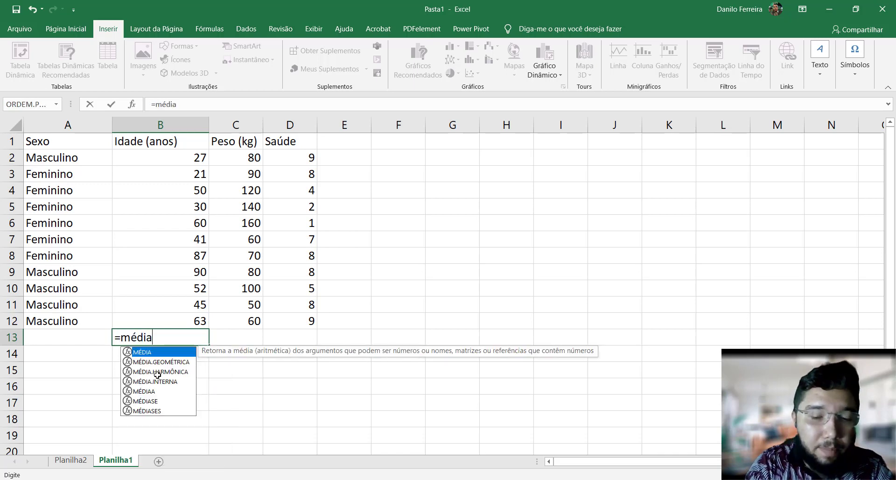
{"action": "type", "text": "("}
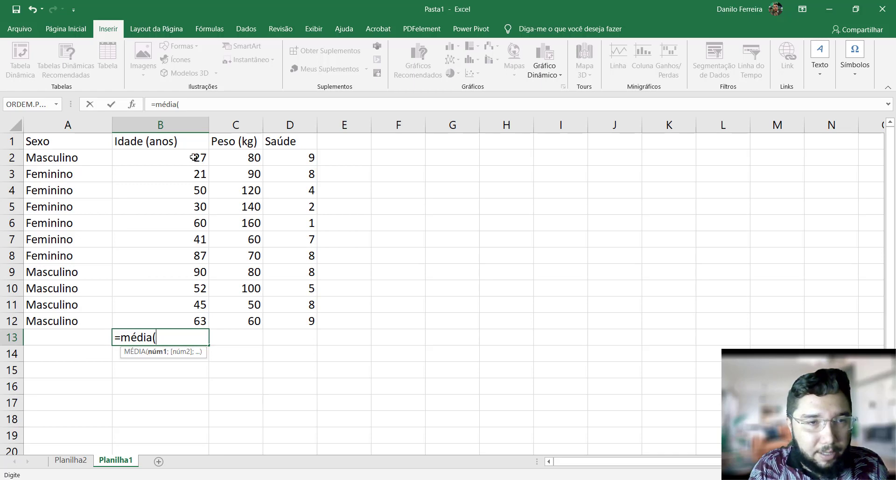
{"action": "left_click_drag", "start_coordinate": [195, 157], "coordinate": [177, 322]}
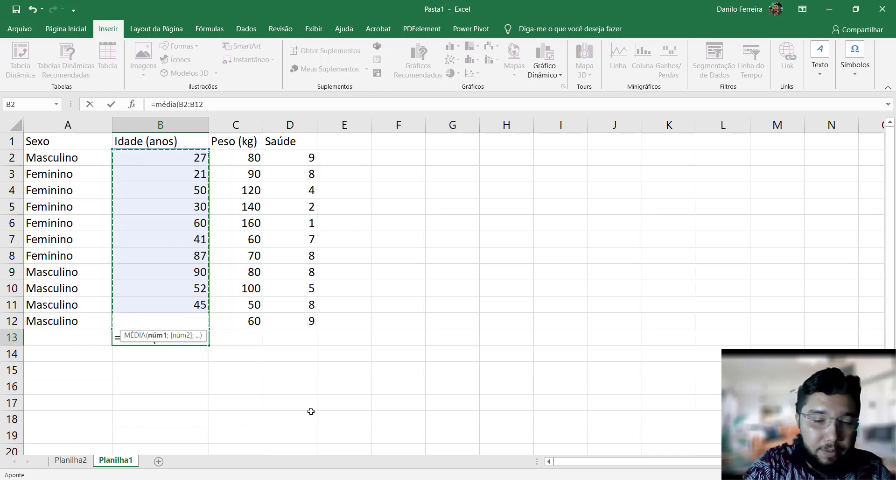
{"action": "type", "text": ")"}
{"action": "key", "text": "Return"}
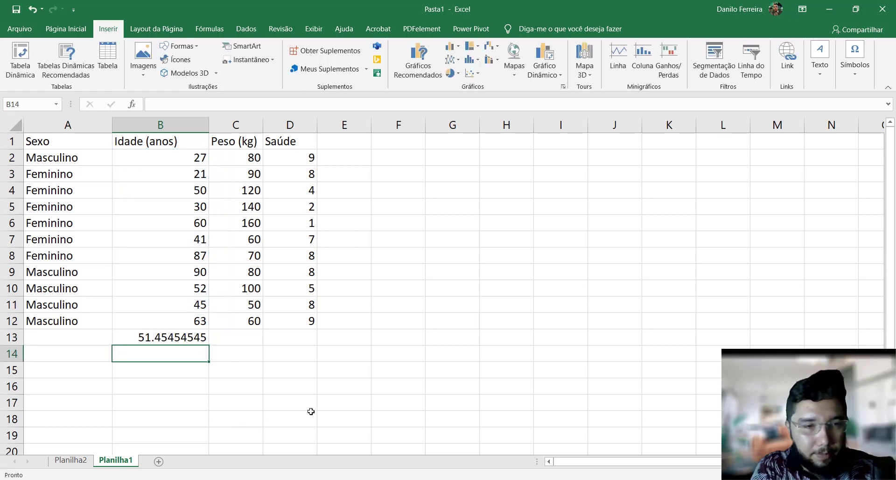
Reduce the average in B13 to one decimal place, and clear the cell
{"action": "left_click", "coordinate": [204, 337]}
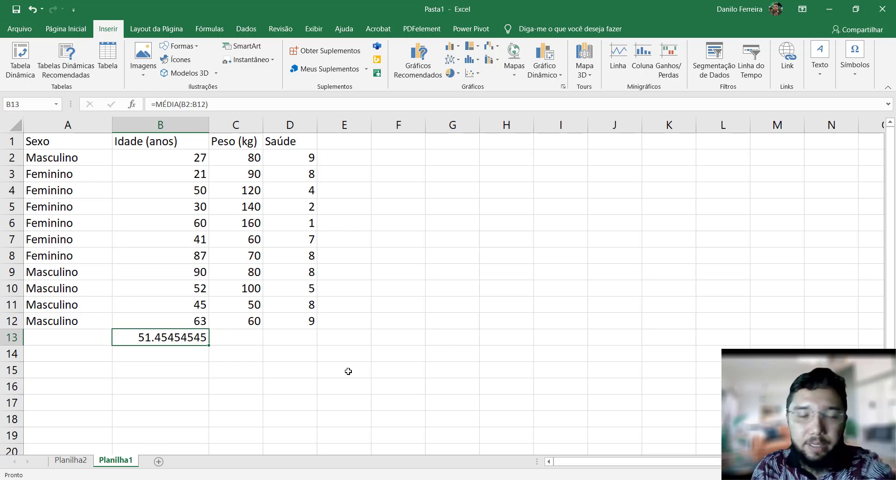
{"action": "left_click", "coordinate": [166, 351]}
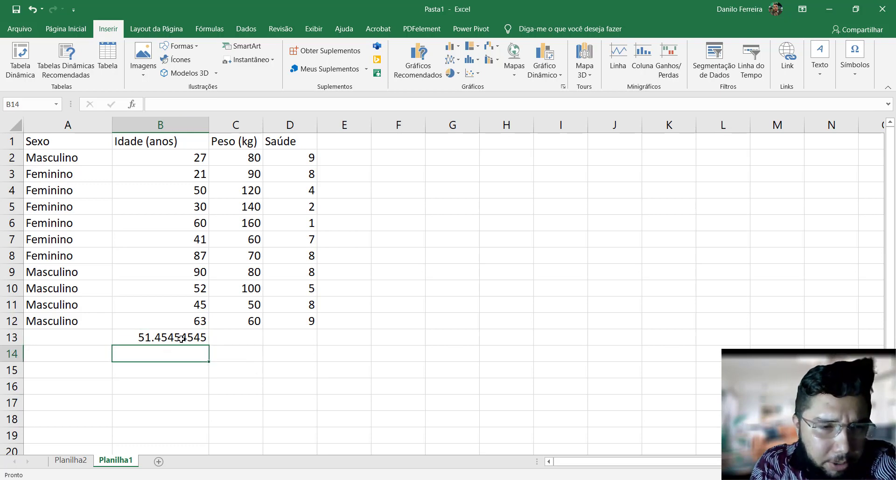
{"action": "left_click", "coordinate": [181, 339]}
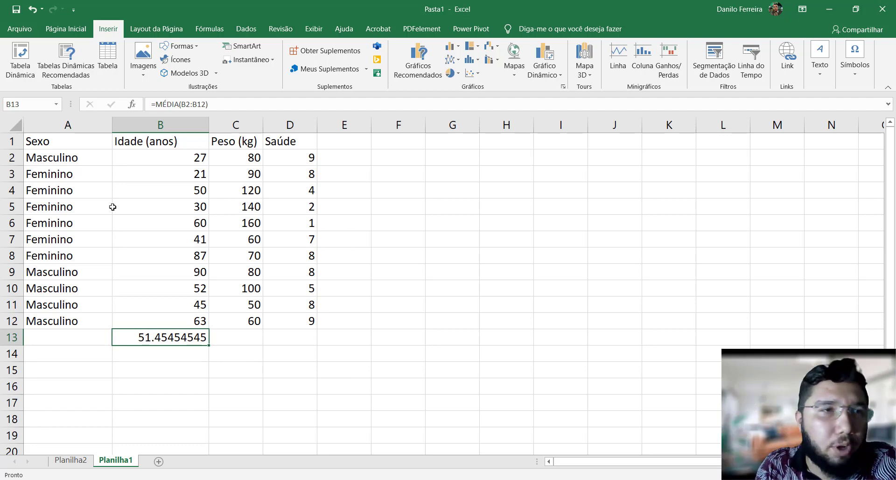
{"action": "left_click", "coordinate": [84, 32]}
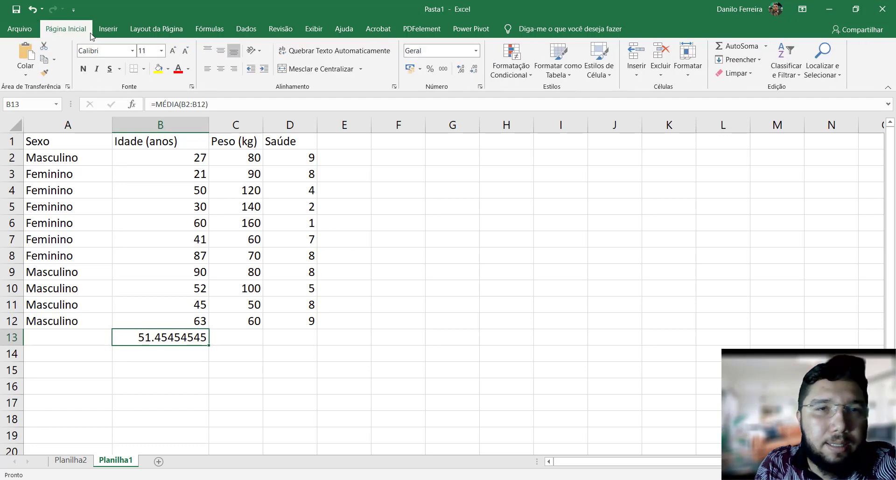
{"action": "left_click", "coordinate": [474, 69]}
{"action": "left_click", "coordinate": [474, 70]}
{"action": "left_click", "coordinate": [474, 69]}
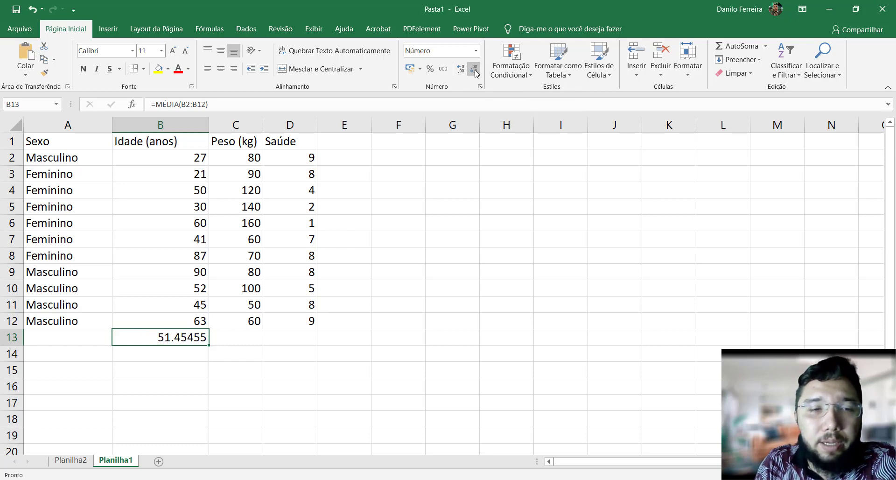
{"action": "left_click", "coordinate": [474, 69]}
{"action": "left_click", "coordinate": [474, 70]}
{"action": "left_click", "coordinate": [474, 70]}
{"action": "left_click", "coordinate": [474, 70]}
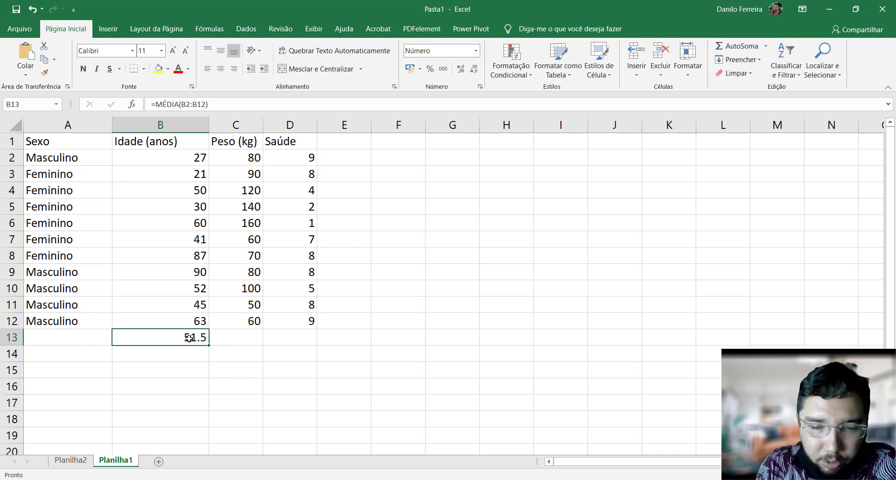
{"action": "key", "text": "Delete"}
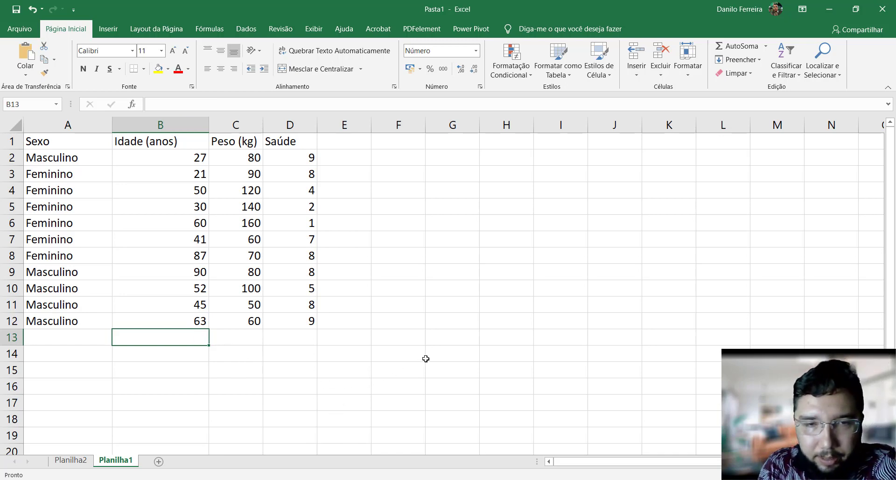
Enter the label "Média de idade" in F2 and widen column F to fit it
{"action": "left_click", "coordinate": [415, 157]}
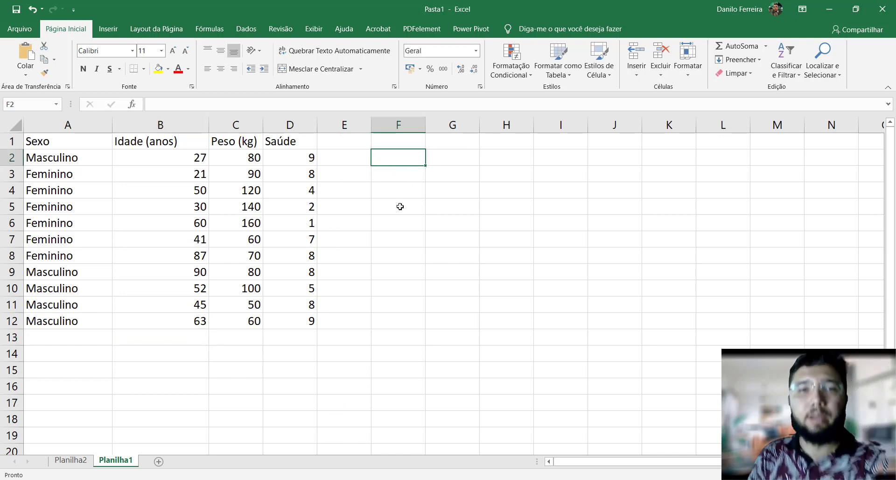
{"action": "type", "text": "="}
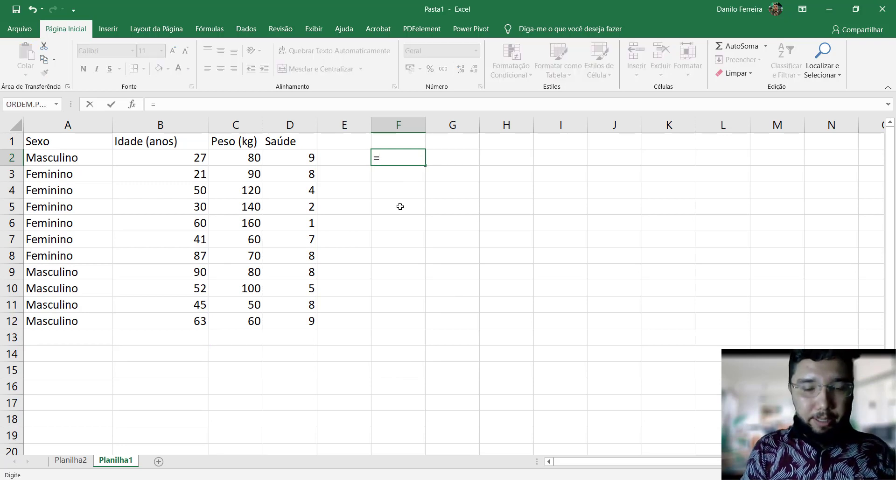
{"action": "key", "text": "BackSpace"}
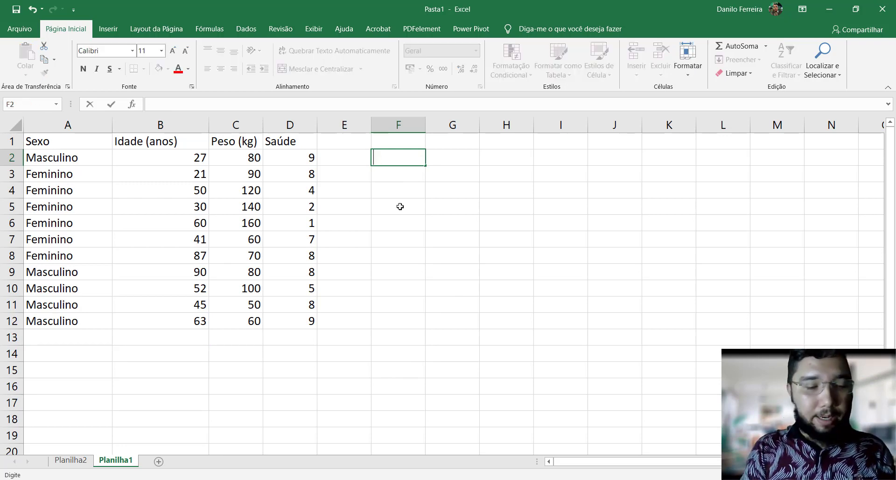
{"action": "type", "text": "Média de "}
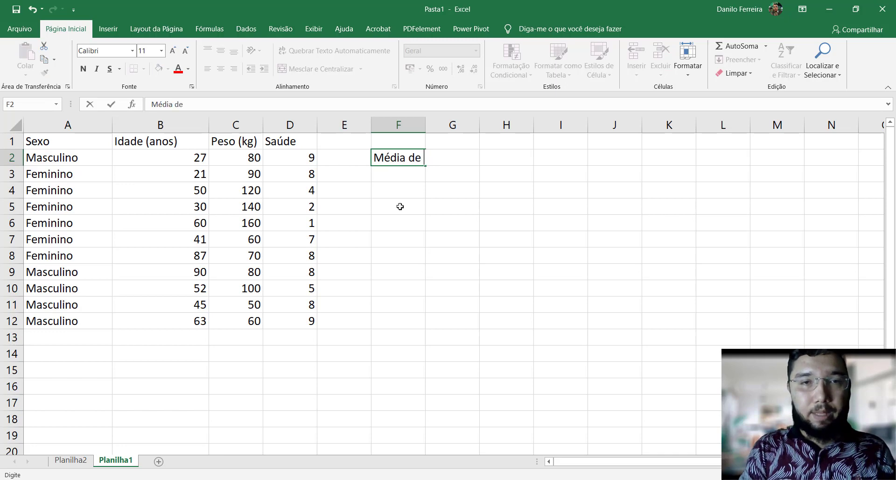
{"action": "type", "text": "idade"}
{"action": "key", "text": "Tab"}
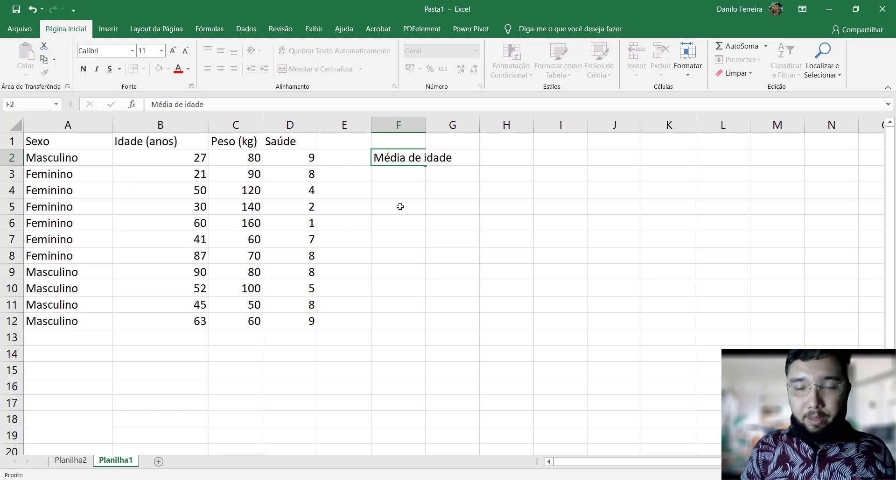
{"action": "left_click_drag", "start_coordinate": [425, 124], "coordinate": [499, 136]}
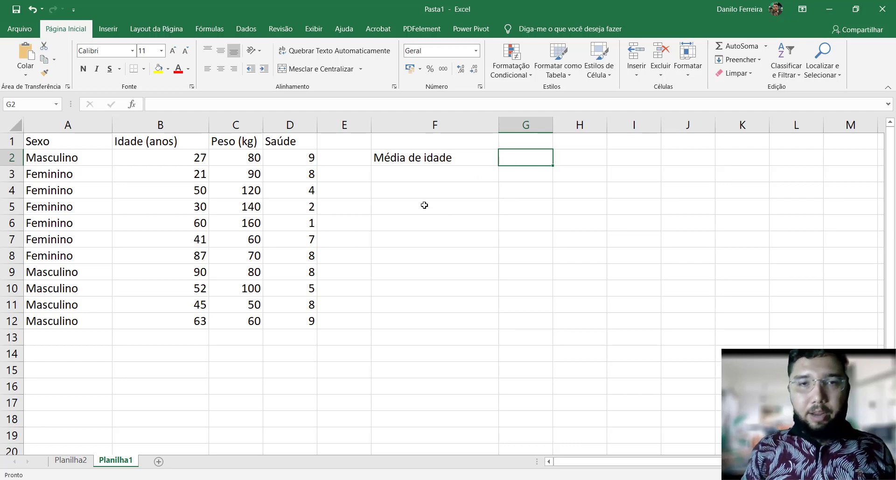
Calculate the average age in G2 with the formula =média(b2:b12)
{"action": "type", "text": "=méd"}
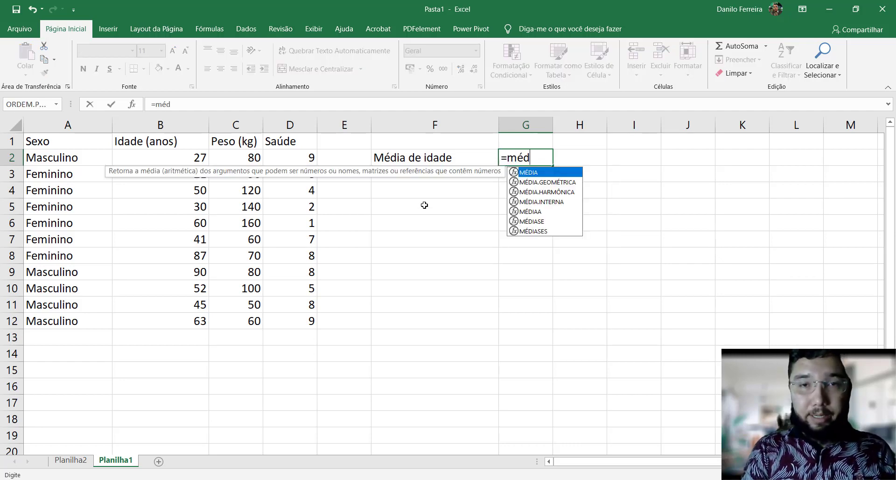
{"action": "type", "text": "ia("}
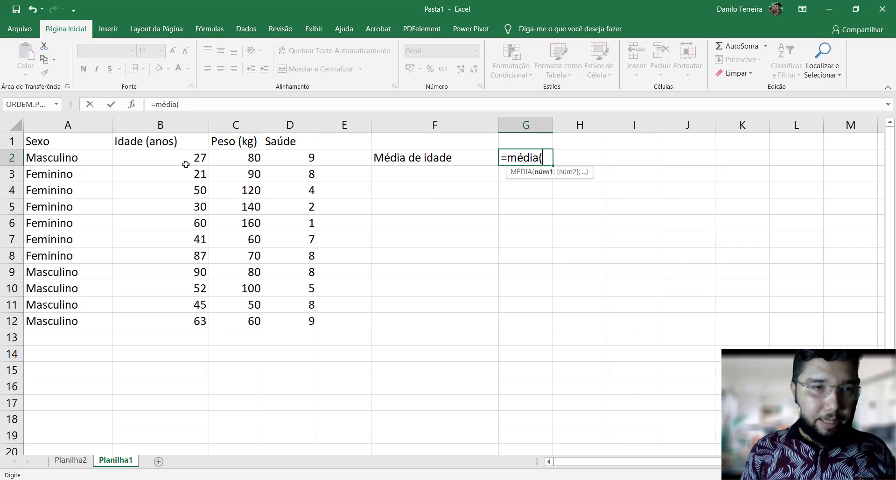
{"action": "type", "text": "b2"}
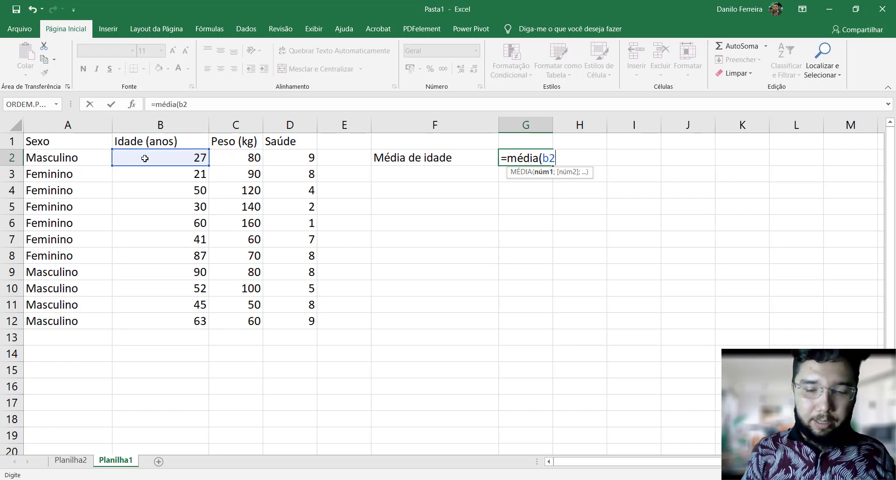
{"action": "type", "text": ":"}
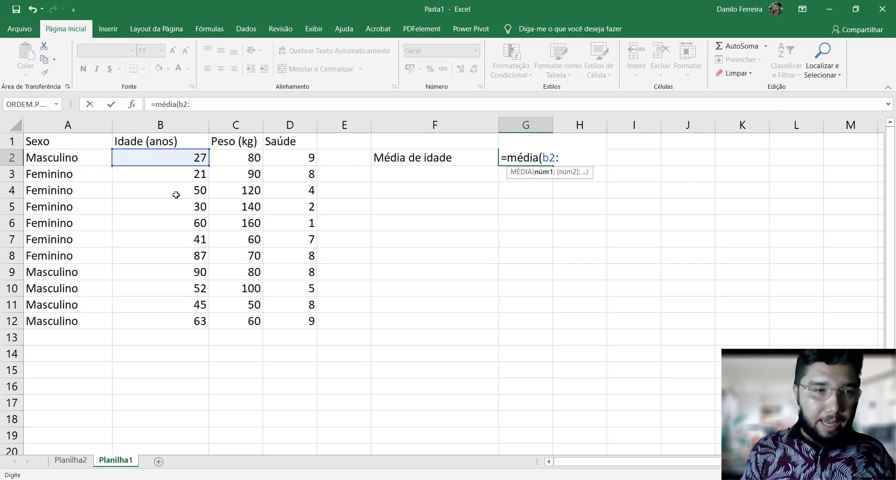
{"action": "type", "text": "b12"}
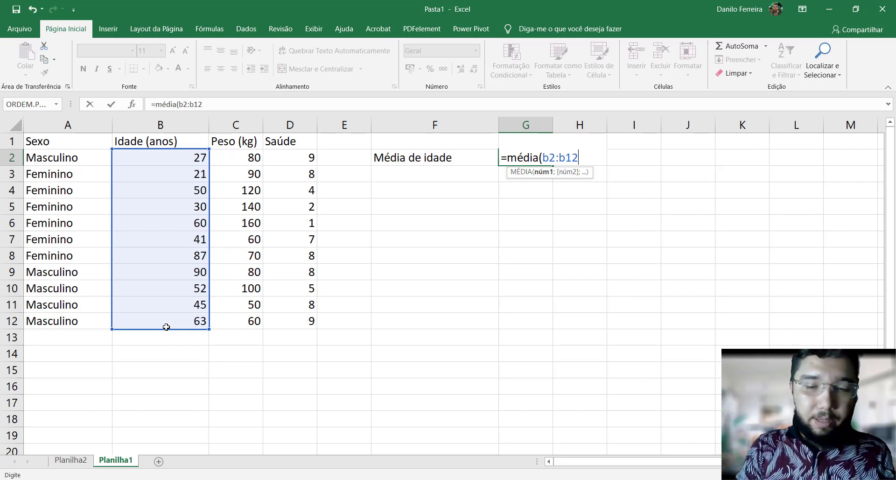
{"action": "type", "text": ")"}
{"action": "key", "text": "Return"}
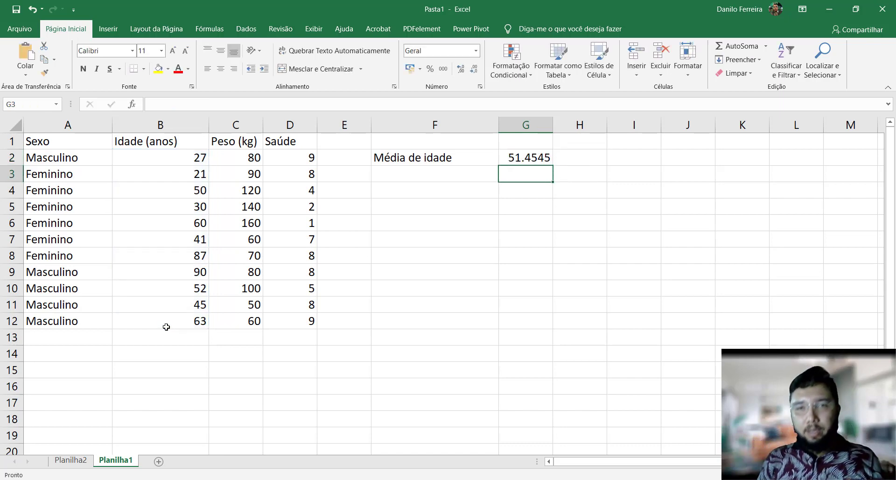
Format the average age in G2 to show one decimal place
{"action": "left_click", "coordinate": [551, 161]}
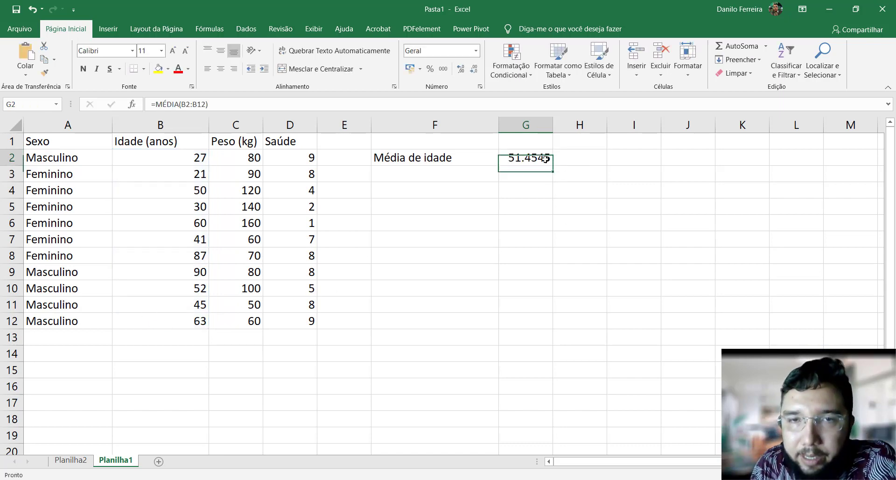
{"action": "left_click", "coordinate": [473, 69]}
{"action": "left_click", "coordinate": [474, 68]}
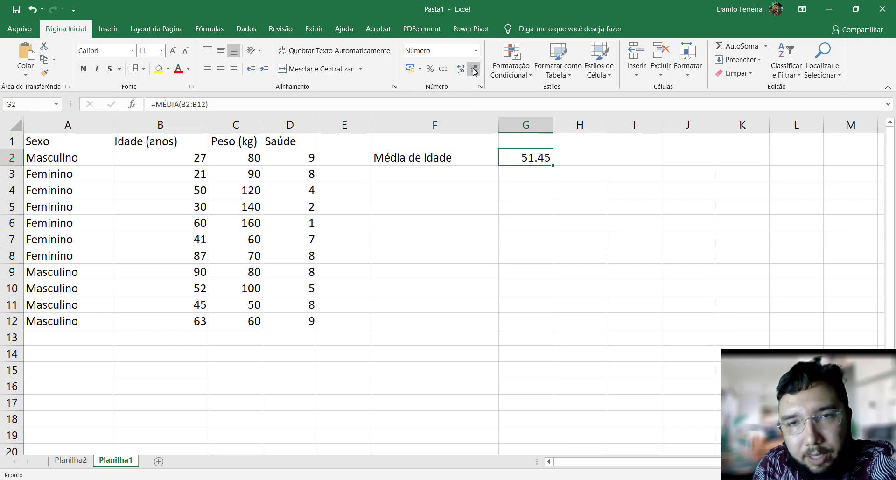
{"action": "left_click", "coordinate": [473, 69]}
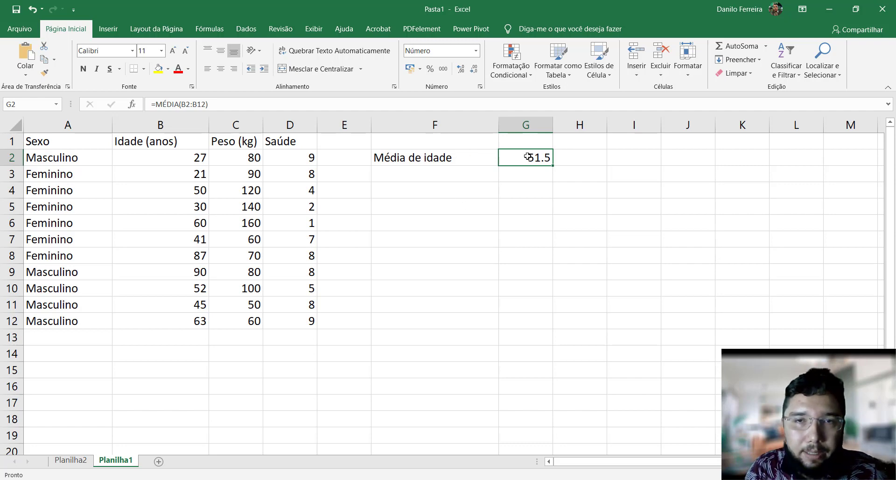
Enter the label "Desvio padrão" in F3, below the average age label
{"action": "left_click", "coordinate": [464, 170]}
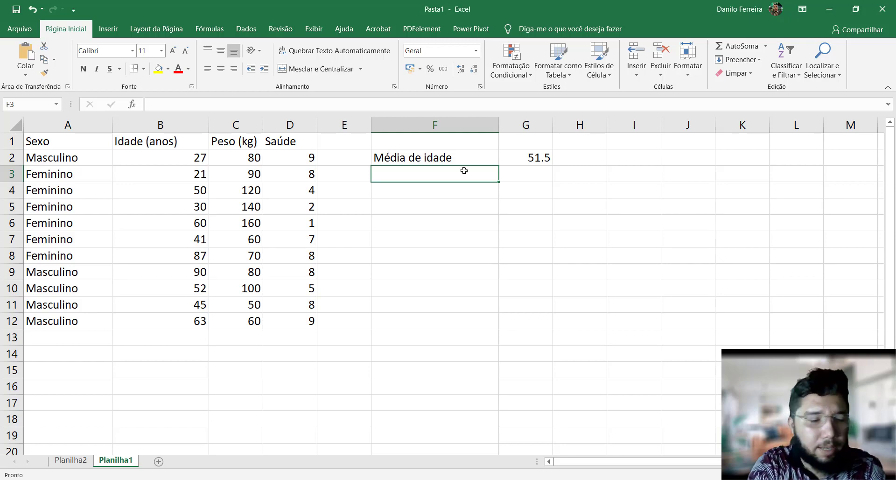
{"action": "type", "text": "Desc"}
{"action": "key", "text": "BackSpace"}
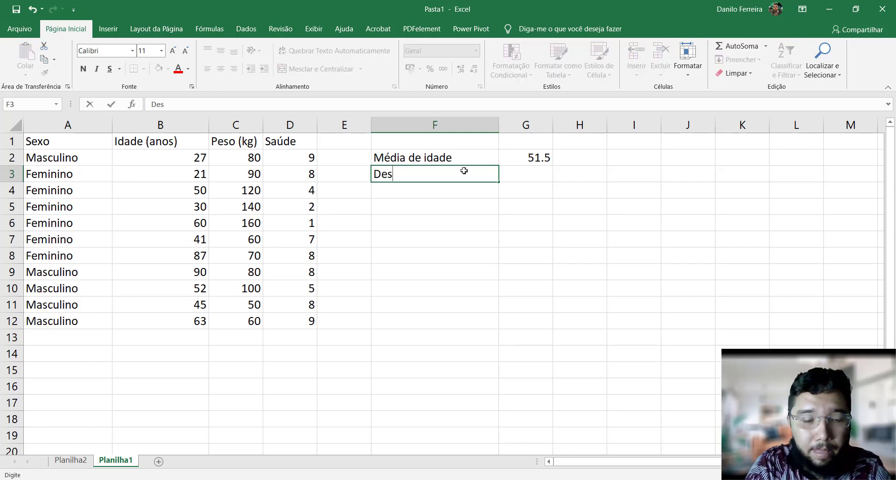
{"action": "type", "text": "vio padrão"}
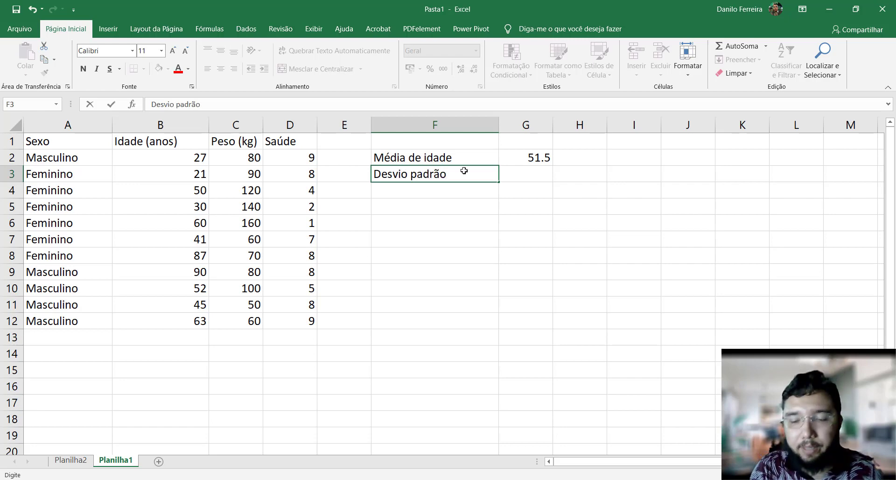
{"action": "key", "text": "Tab"}
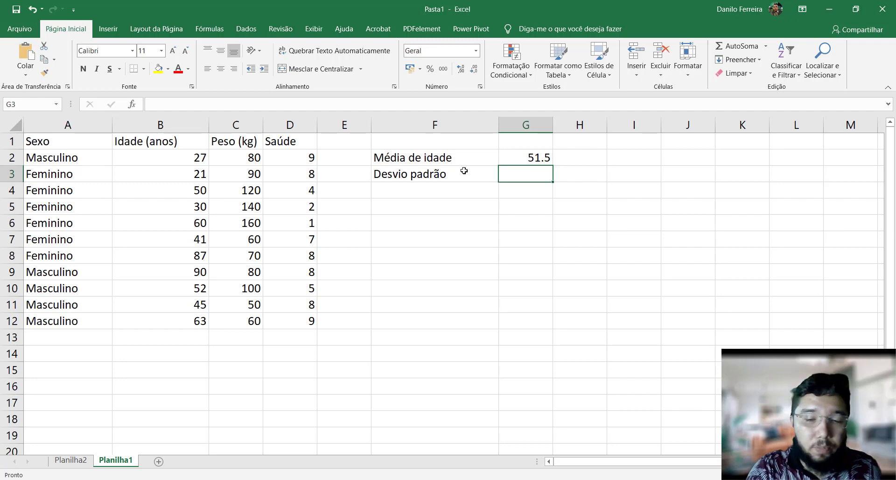
Calculate the sample standard deviation of the ages in G3 with the formula =DESVPAD.A(B2:B12)
{"action": "type", "text": "="}
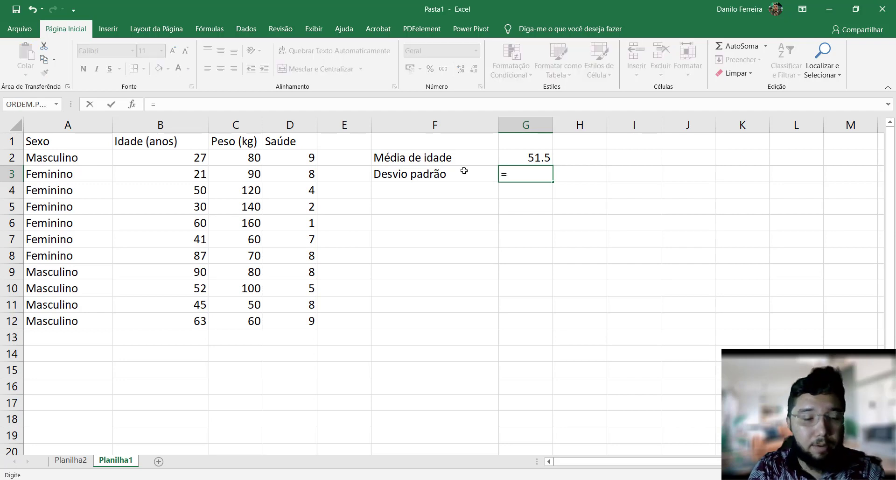
{"action": "type", "text": "desv"}
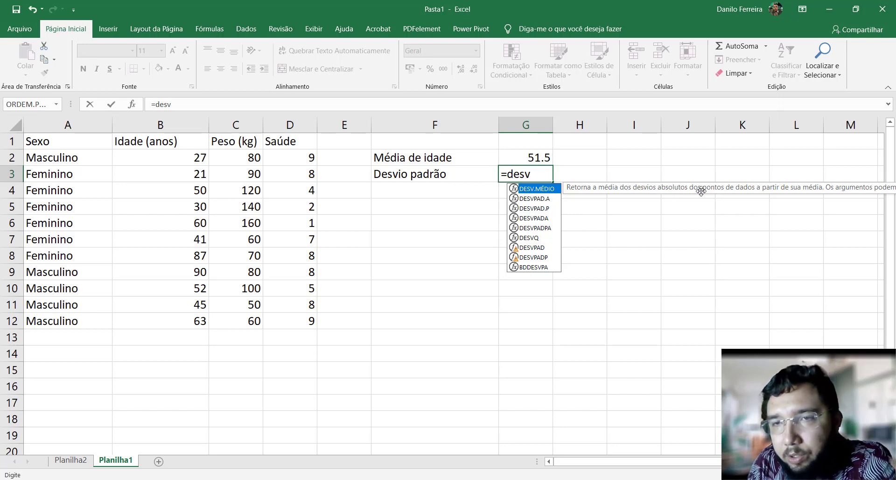
{"action": "left_click", "coordinate": [545, 200]}
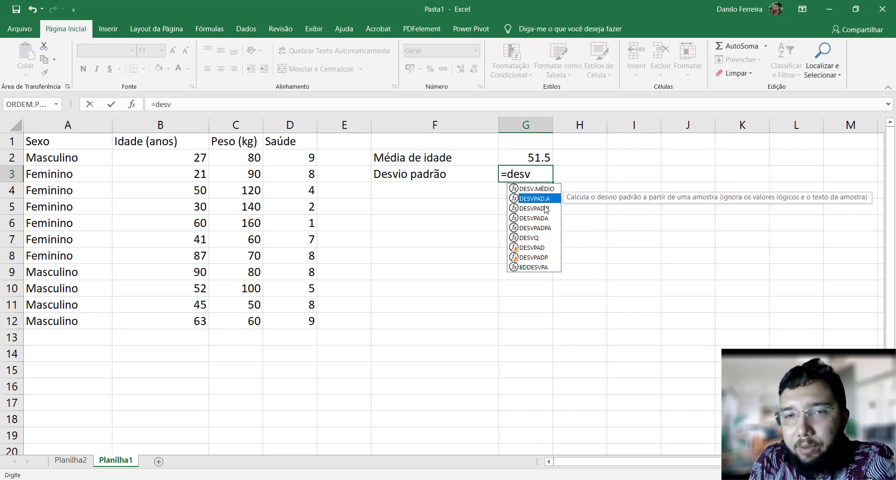
{"action": "left_click", "coordinate": [545, 208]}
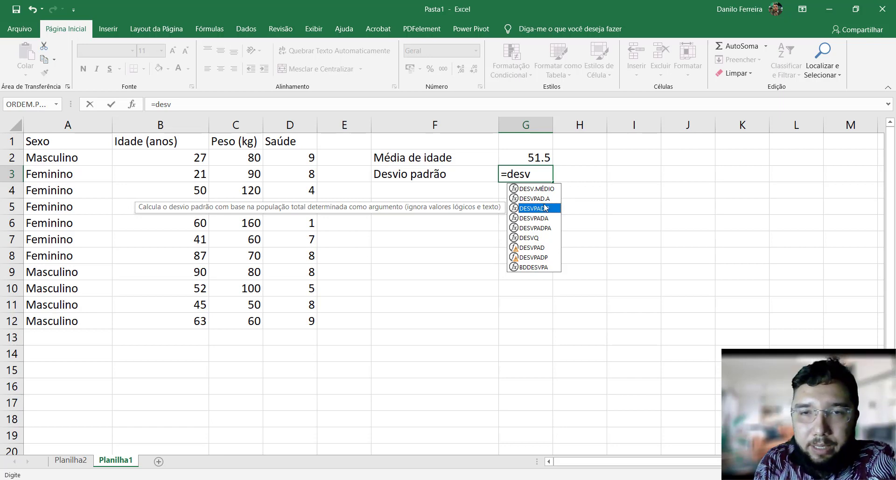
{"action": "double_click", "coordinate": [548, 200]}
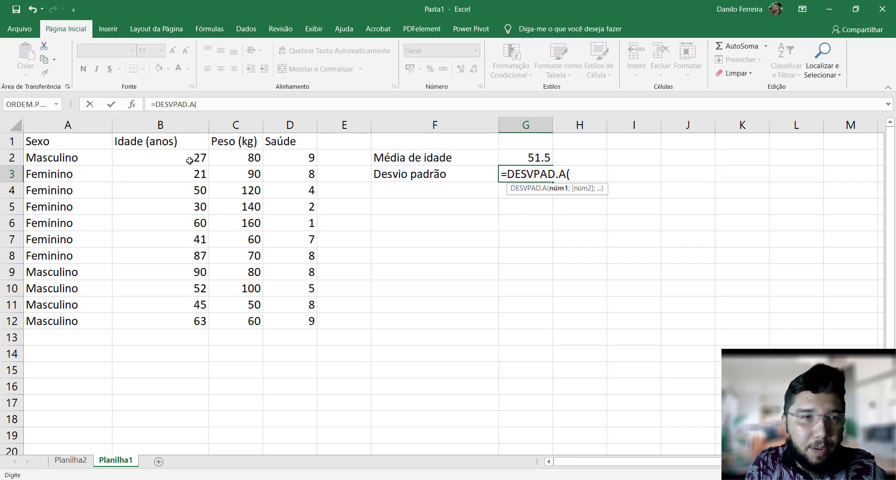
{"action": "left_click_drag", "start_coordinate": [186, 155], "coordinate": [194, 321]}
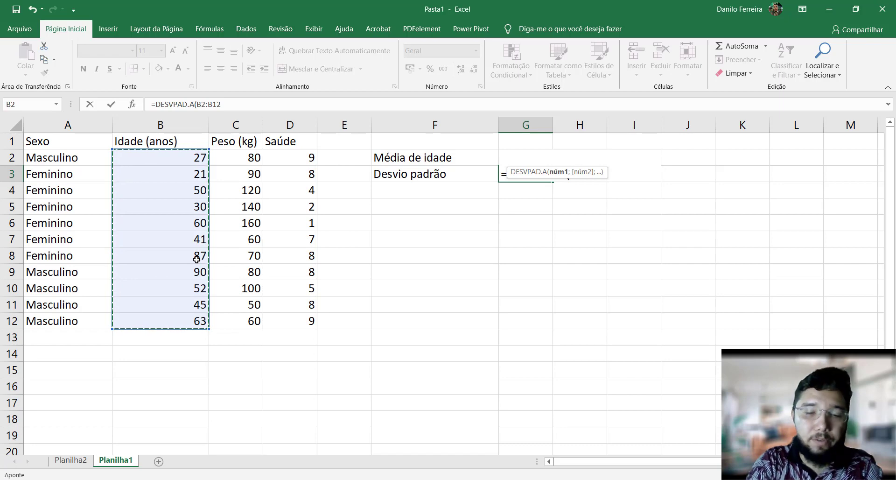
{"action": "type", "text": ")"}
{"action": "key", "text": "Return"}
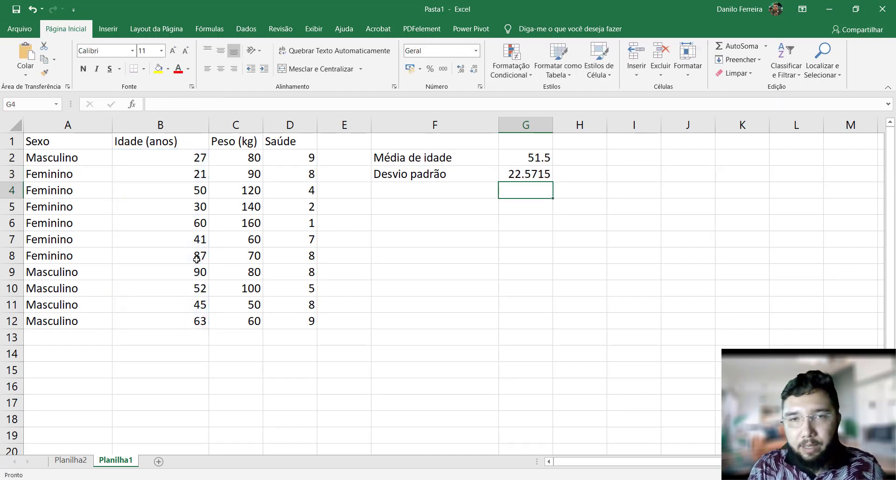
Format the standard deviation in G3 to show one decimal place
{"action": "left_click", "coordinate": [538, 173]}
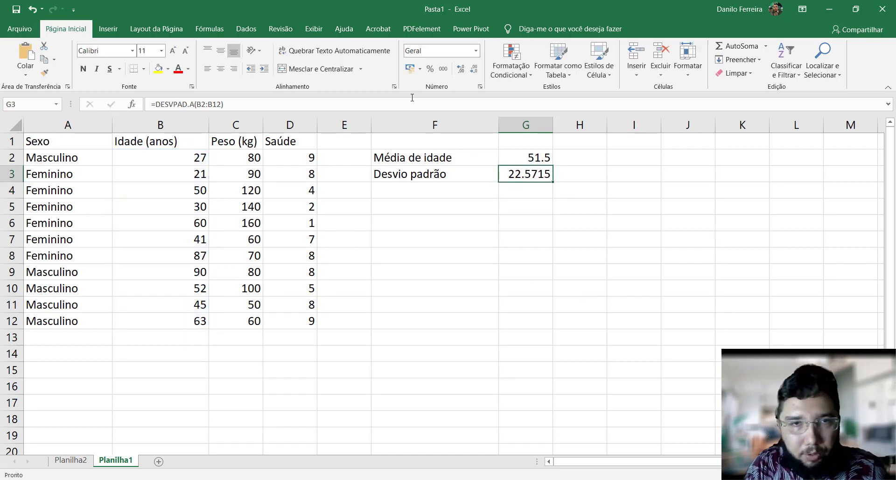
{"action": "left_click", "coordinate": [474, 68]}
{"action": "left_click", "coordinate": [473, 69]}
{"action": "left_click", "coordinate": [474, 69]}
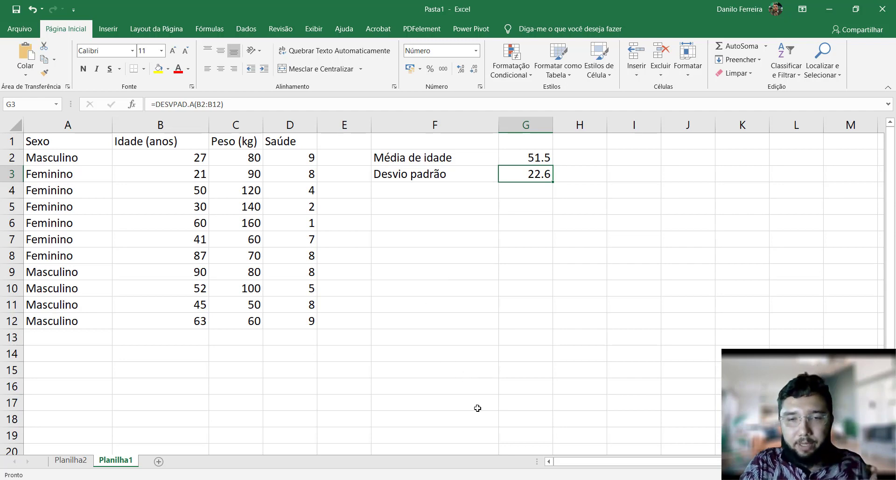
Switch to the blank Word document and insert a table with two columns and five rows
{"action": "left_click", "coordinate": [532, 478]}
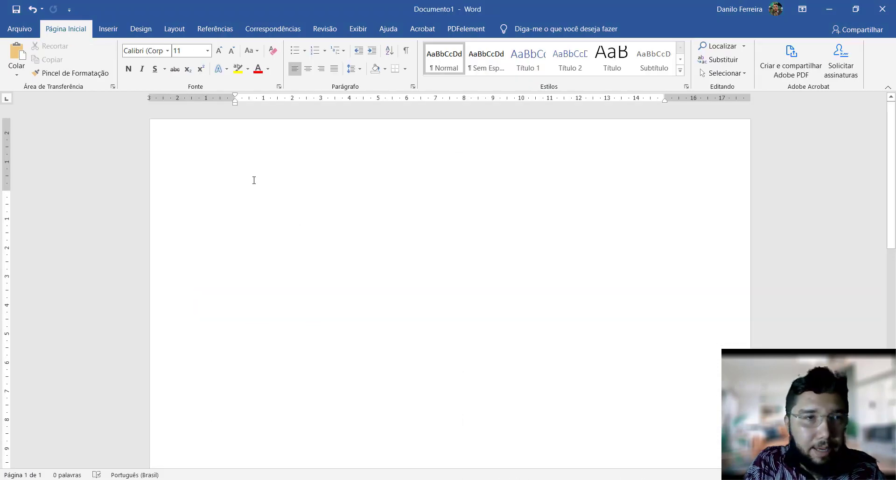
{"action": "scroll", "coordinate": [259, 197], "scroll_direction": "up", "scroll_amount": 3}
{"action": "scroll", "coordinate": [259, 198], "scroll_direction": "down", "scroll_amount": 1}
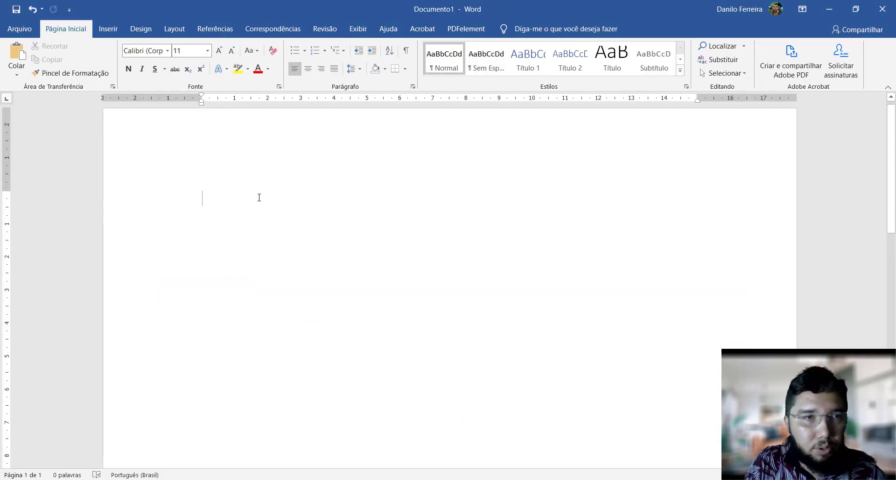
{"action": "left_click", "coordinate": [113, 30]}
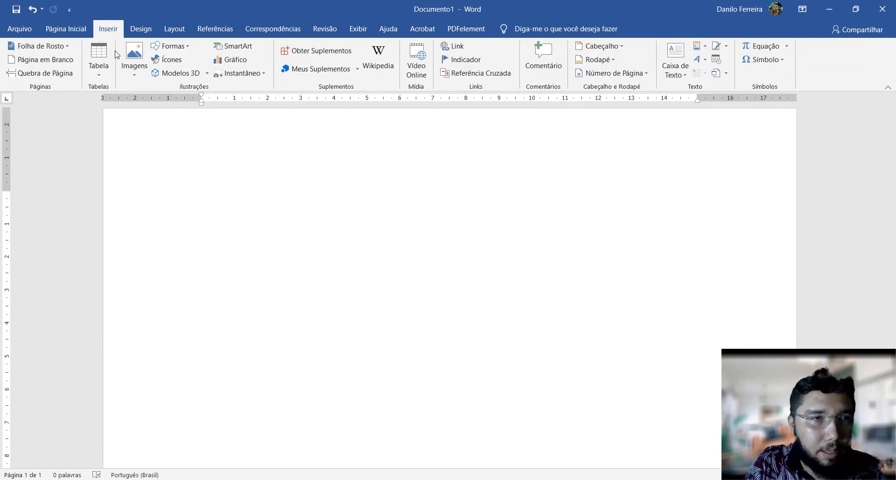
{"action": "left_click", "coordinate": [106, 81]}
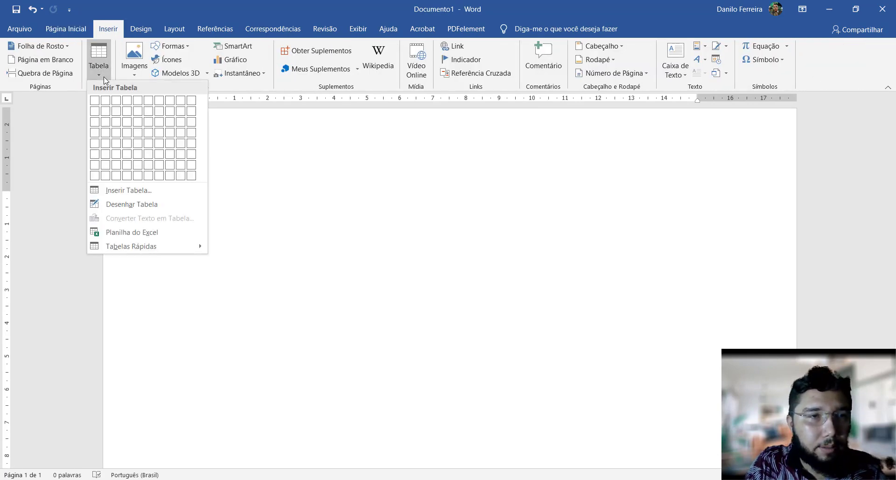
{"action": "left_click", "coordinate": [107, 144]}
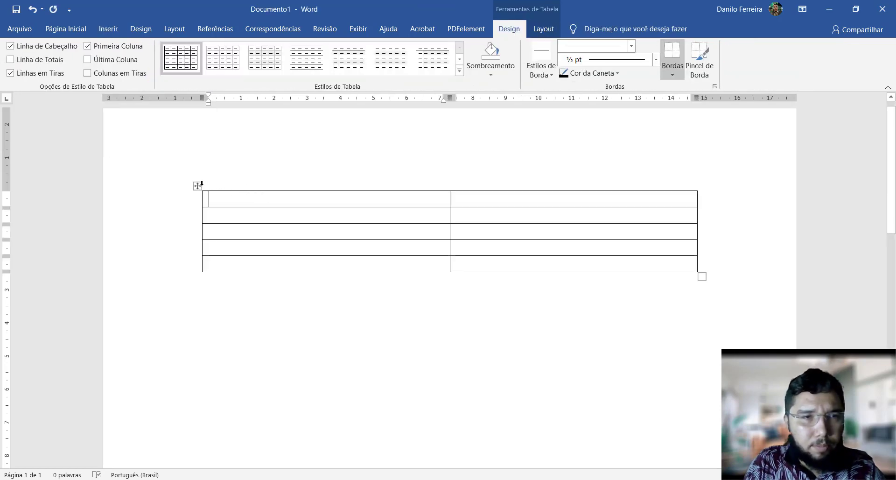
Remove all borders from the entire table
{"action": "left_click", "coordinate": [197, 187]}
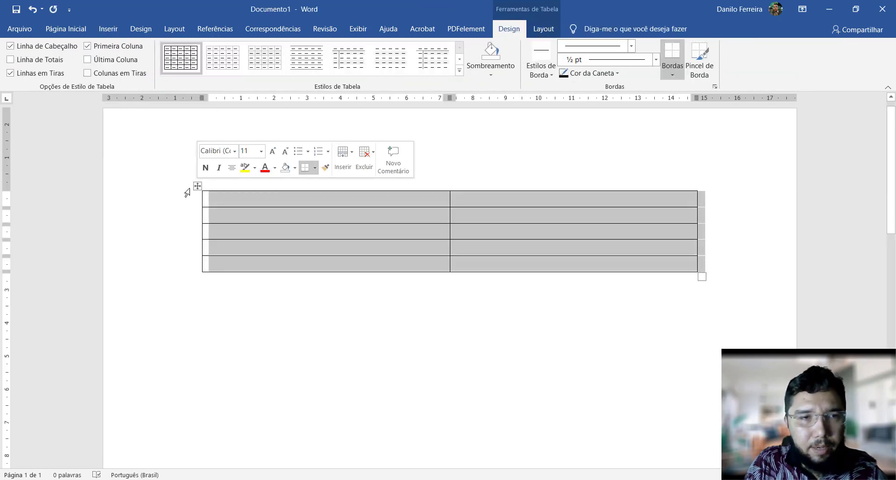
{"action": "left_click", "coordinate": [672, 71]}
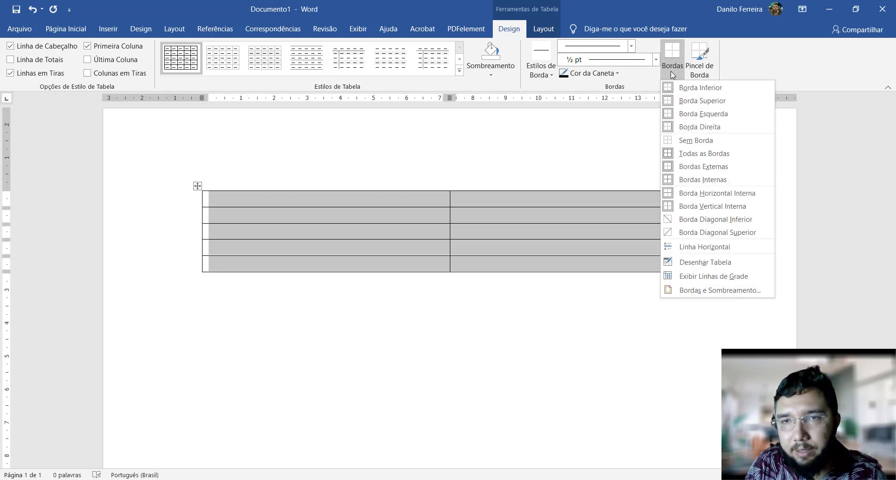
{"action": "left_click", "coordinate": [683, 139]}
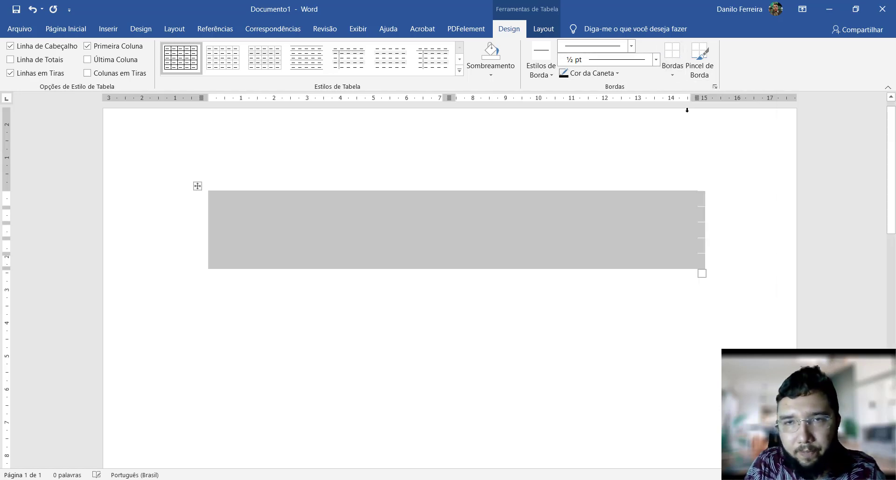
Paint ½ pt horizontal borders along the table's top edge, below its first row and along its bottom edge with the Border Painter
{"action": "left_click", "coordinate": [699, 61]}
{"action": "left_click_drag", "start_coordinate": [208, 190], "coordinate": [331, 183]}
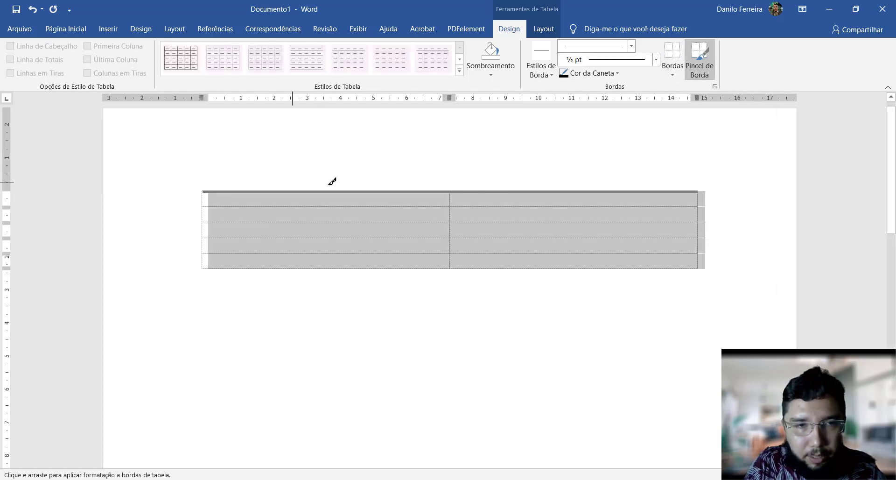
{"action": "key", "text": "ctrl+z"}
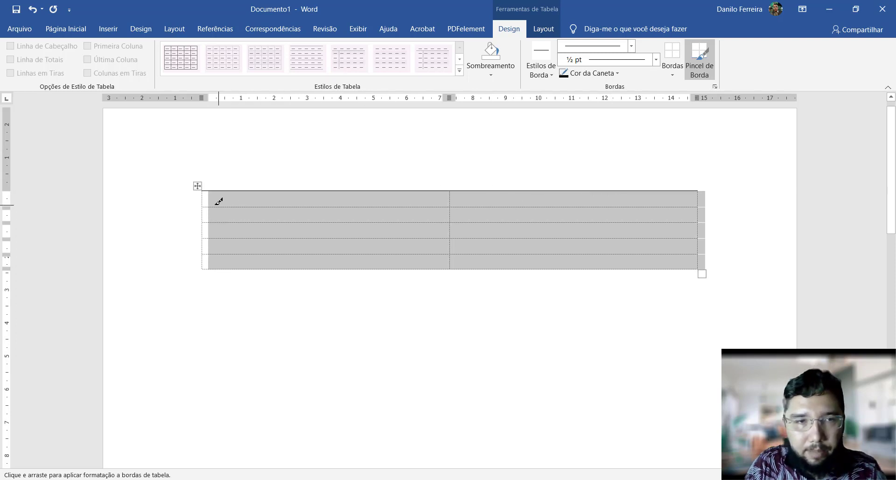
{"action": "mouse_move", "coordinate": [214, 204]}
{"action": "left_mouse_down"}
{"action": "mouse_move", "coordinate": [528, 190]}
{"action": "mouse_move", "coordinate": [646, 201]}
{"action": "left_mouse_up"}
{"action": "left_click_drag", "start_coordinate": [210, 268], "coordinate": [646, 255]}
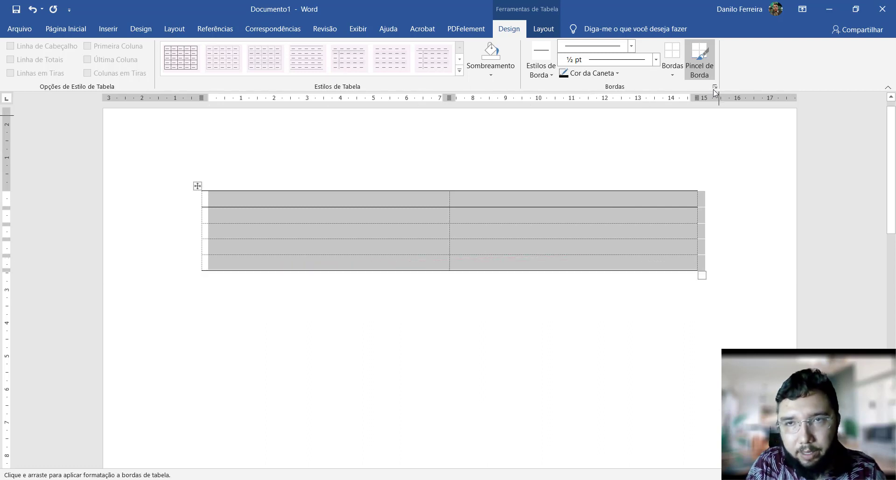
{"action": "left_click", "coordinate": [695, 70]}
{"action": "left_click", "coordinate": [276, 233]}
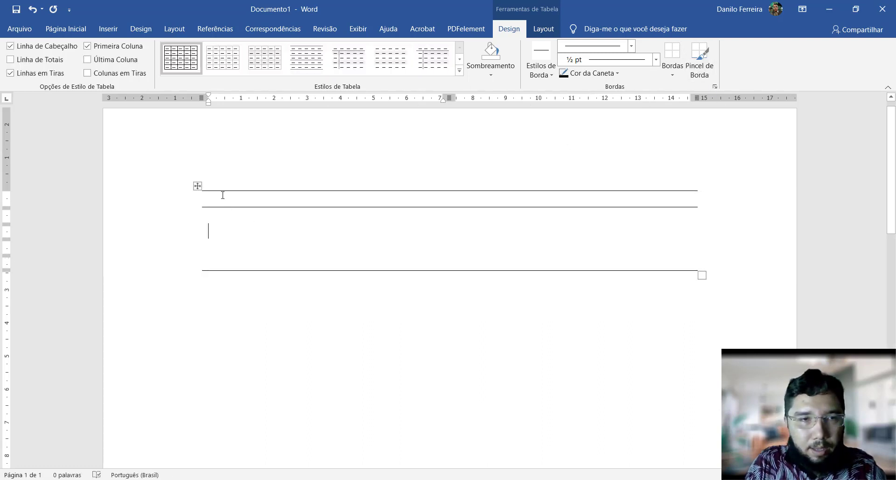
Add the caption "Tabela 1: Variáveis dos idosos estudos, ICD, 2020." on a new line above the table
{"action": "left_click", "coordinate": [209, 201]}
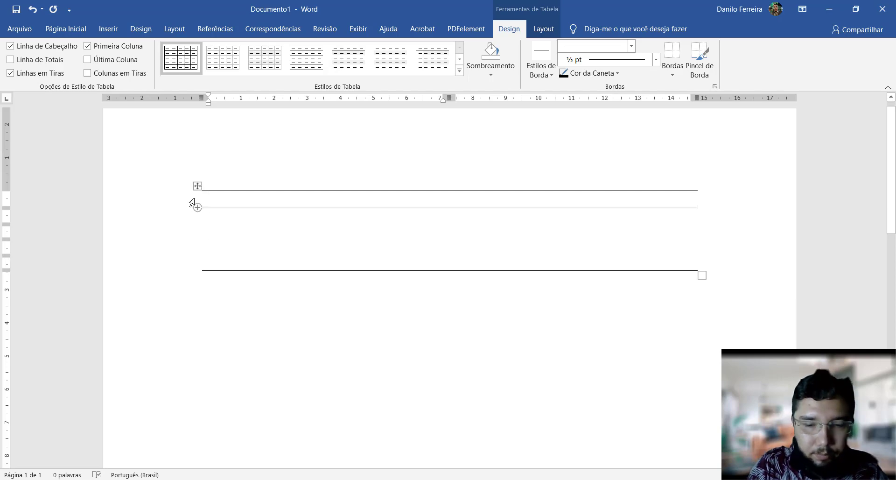
{"action": "key", "text": "Return"}
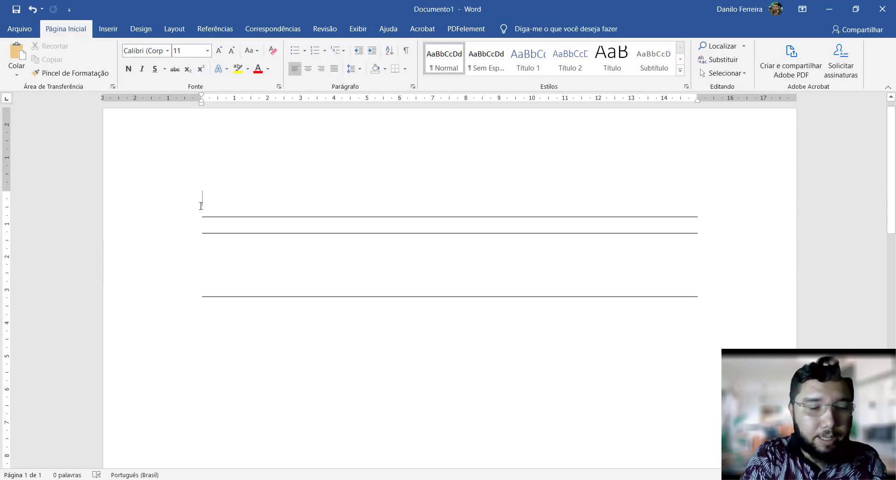
{"action": "type", "text": "Tabela "}
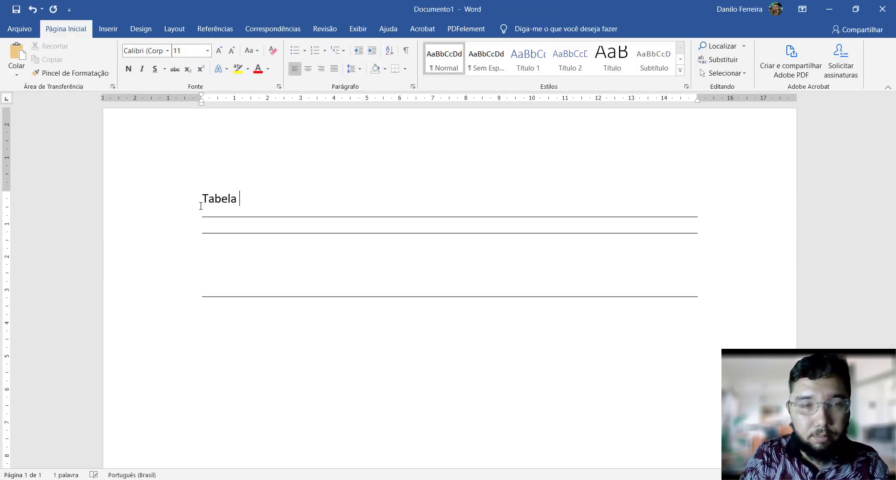
{"action": "type", "text": "1: "}
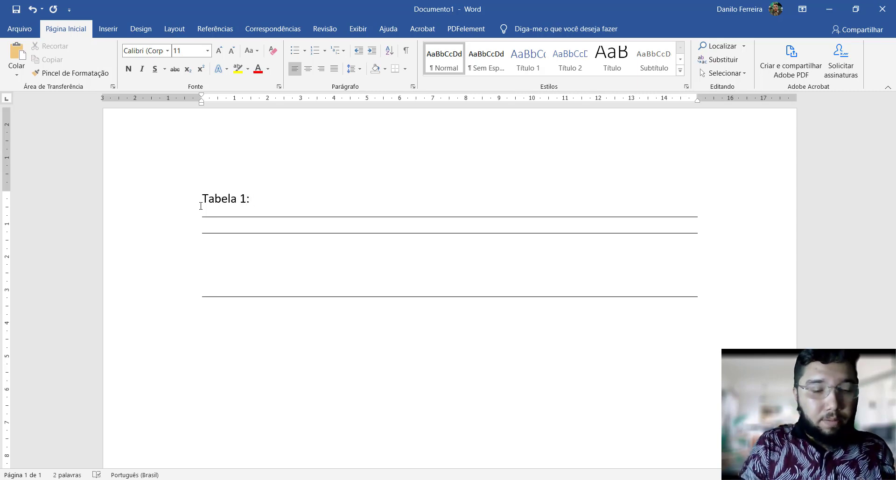
{"action": "type", "text": "Varia"}
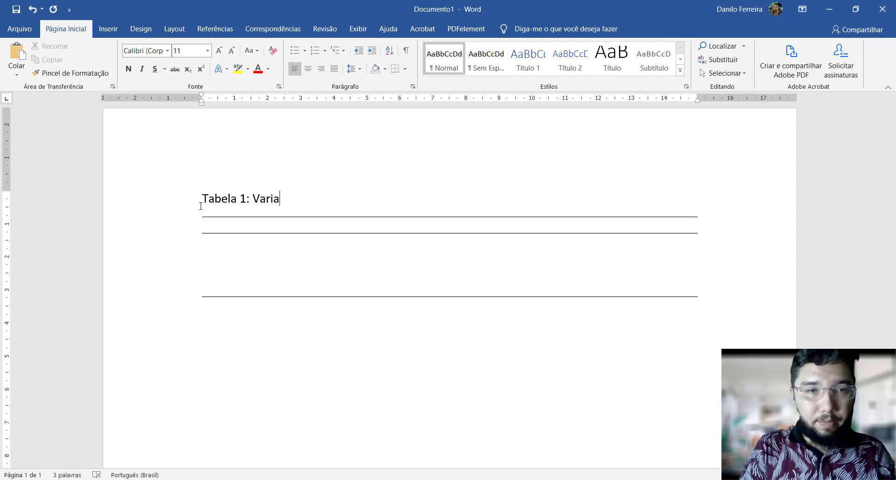
{"action": "key", "text": "BackSpace"}
{"action": "type", "text": "áveis"}
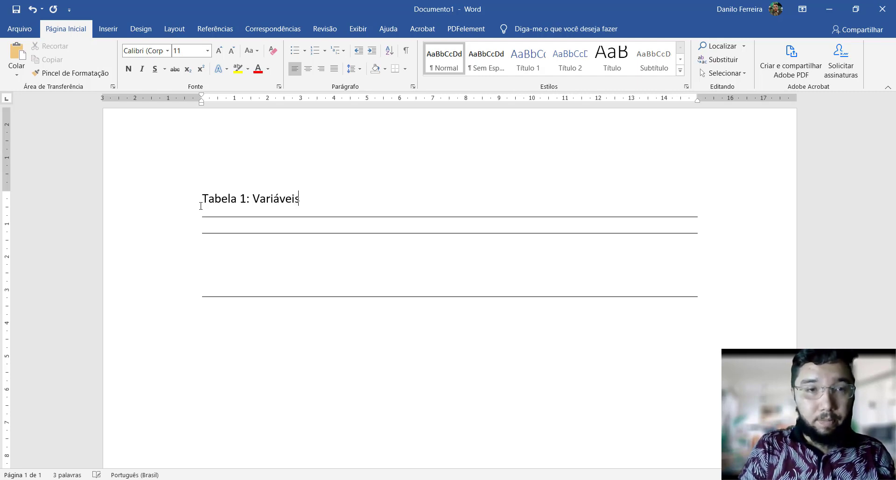
{"action": "type", "text": " dos ido"}
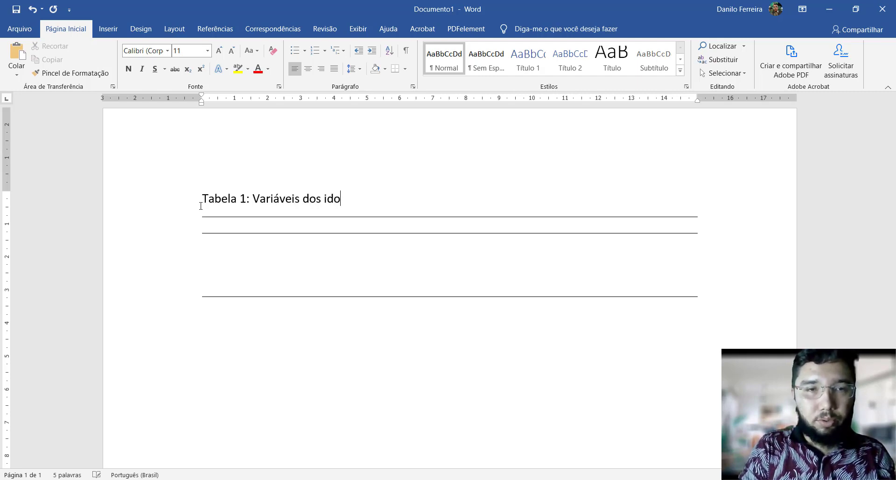
{"action": "type", "text": "sos estudos"}
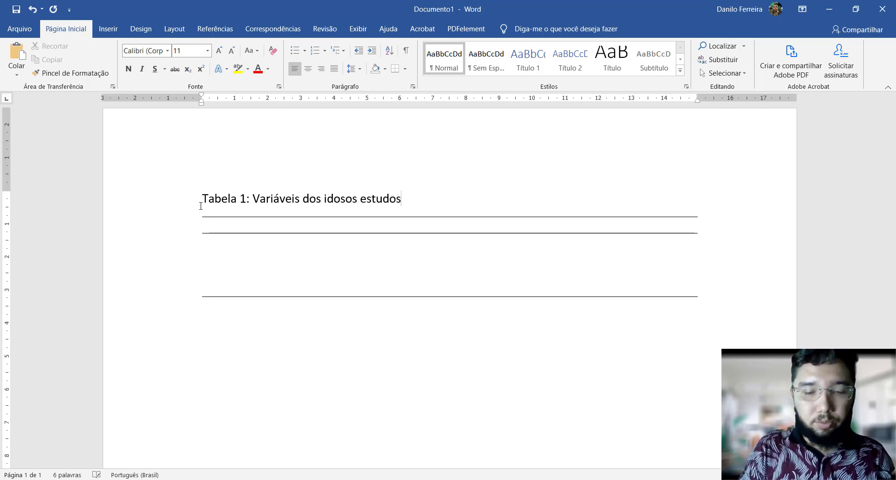
{"action": "type", "text": ", ISP"}
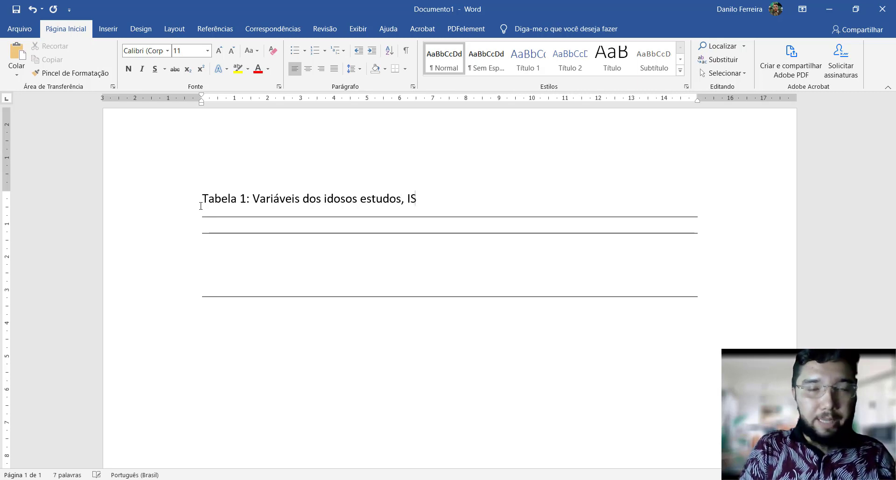
{"action": "key", "text": "BackSpace"}
{"action": "key", "text": "BackSpace"}
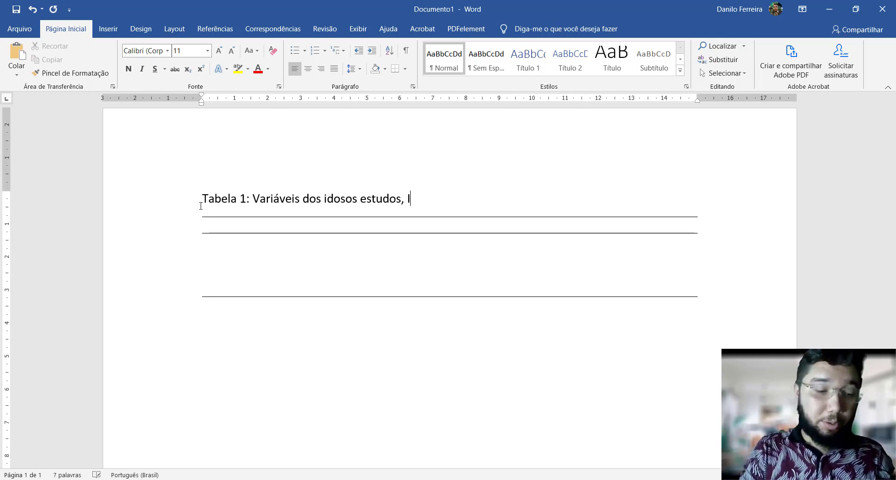
{"action": "type", "text": "C"}
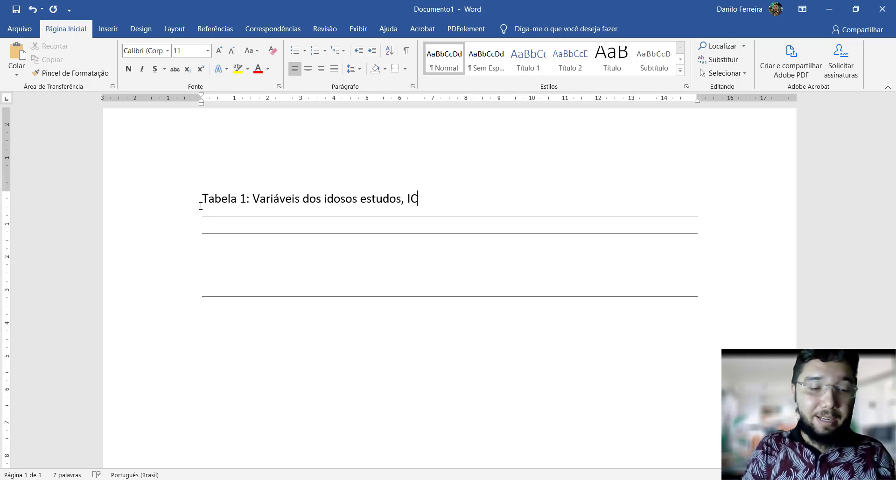
{"action": "type", "text": "D,"}
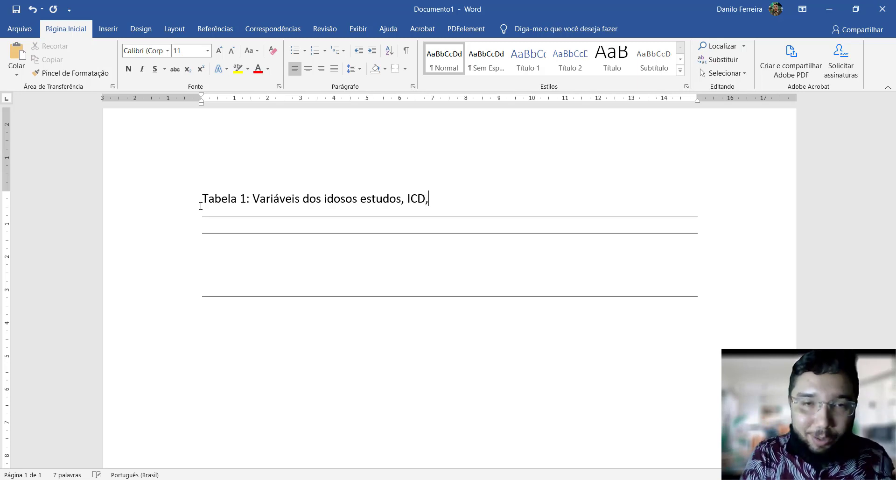
{"action": "type", "text": " 20"}
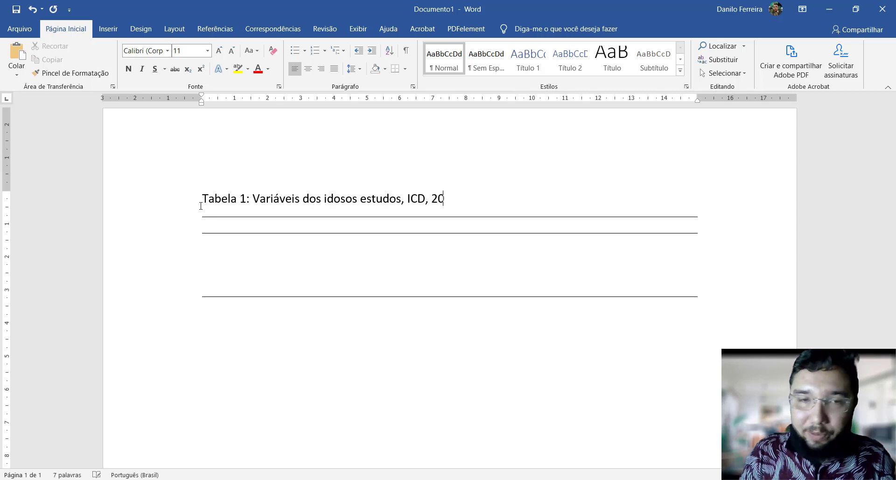
{"action": "type", "text": "20."}
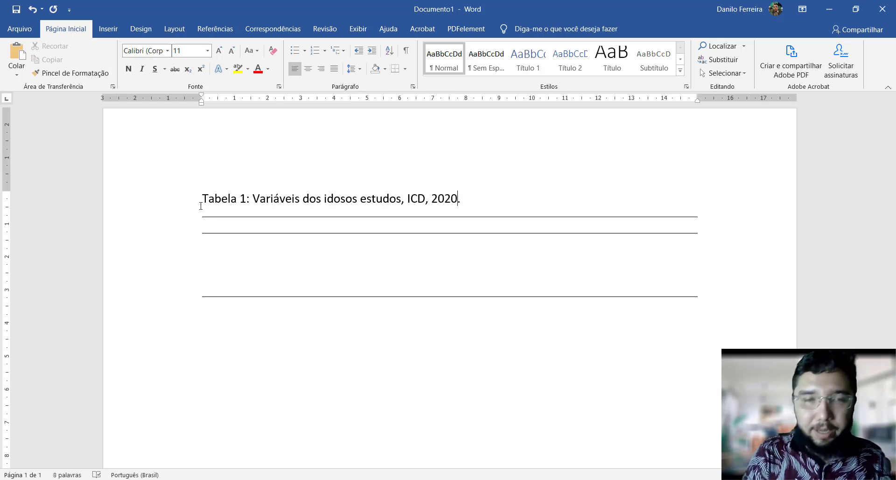
Fill the table's first column with the header "Variáveis" and the row label "Idade" below it
{"action": "left_click", "coordinate": [233, 220]}
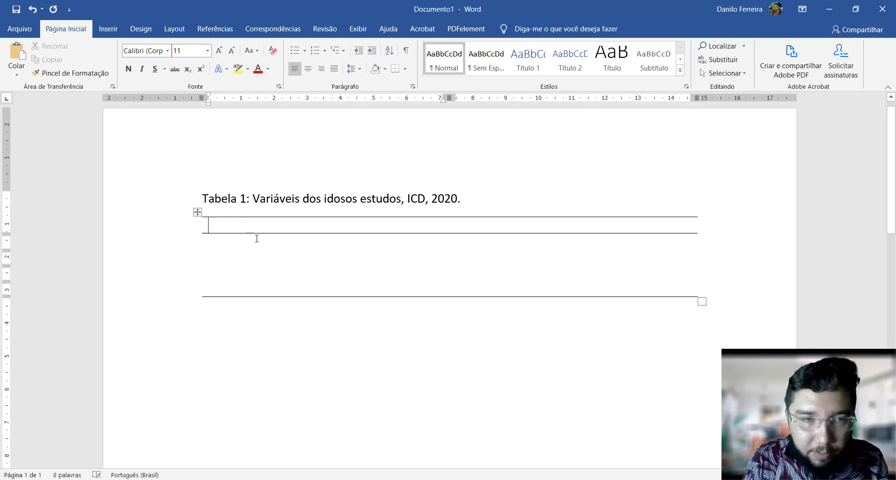
{"action": "type", "text": "Variáveis"}
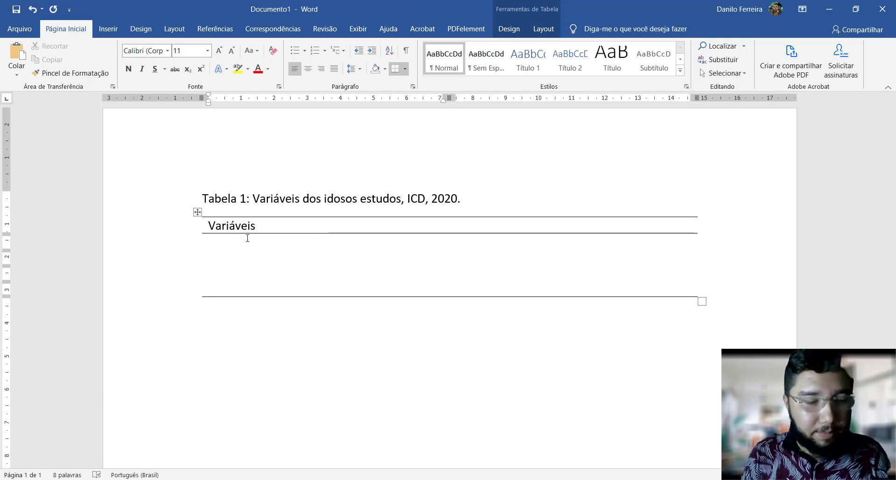
{"action": "left_click", "coordinate": [247, 241]}
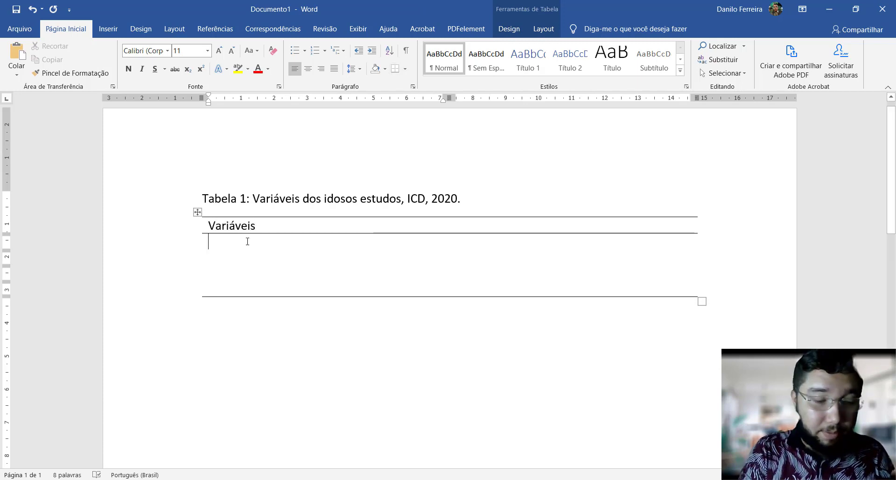
{"action": "type", "text": "Idade"}
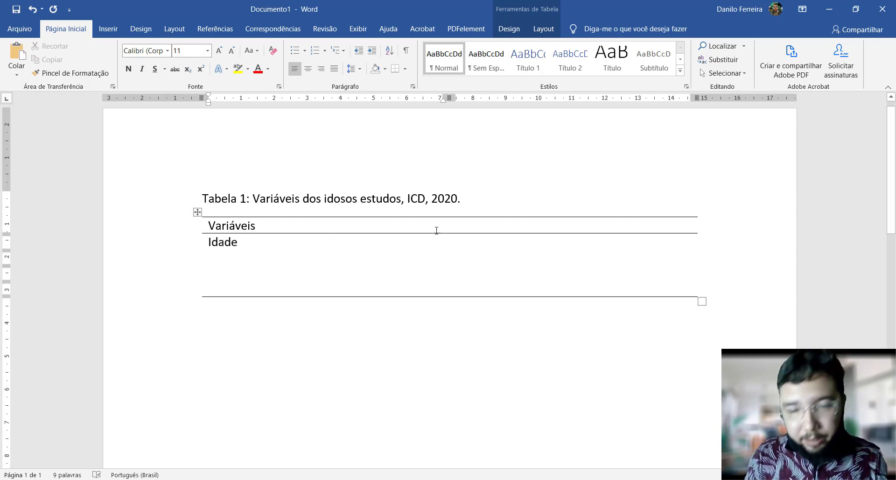
Enter "Média ± Desvio padrão" as the second column's header, inserting the ± sign as a symbol
{"action": "left_click", "coordinate": [555, 222]}
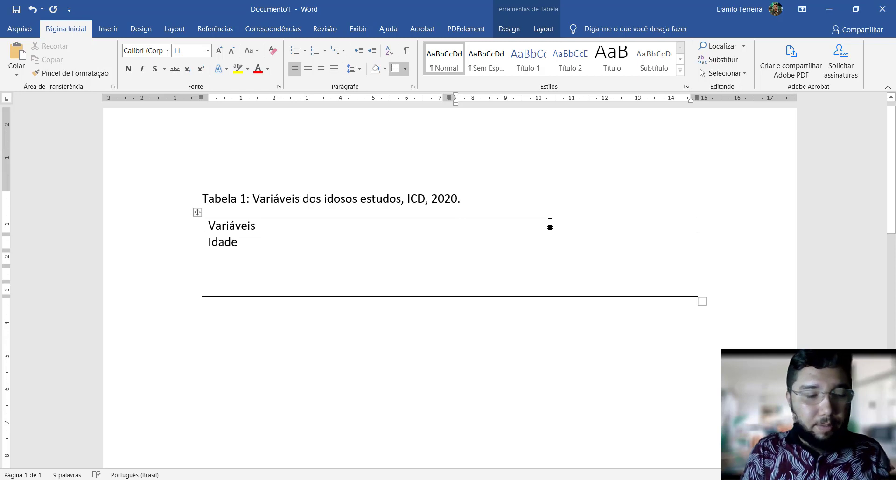
{"action": "type", "text": "Média"}
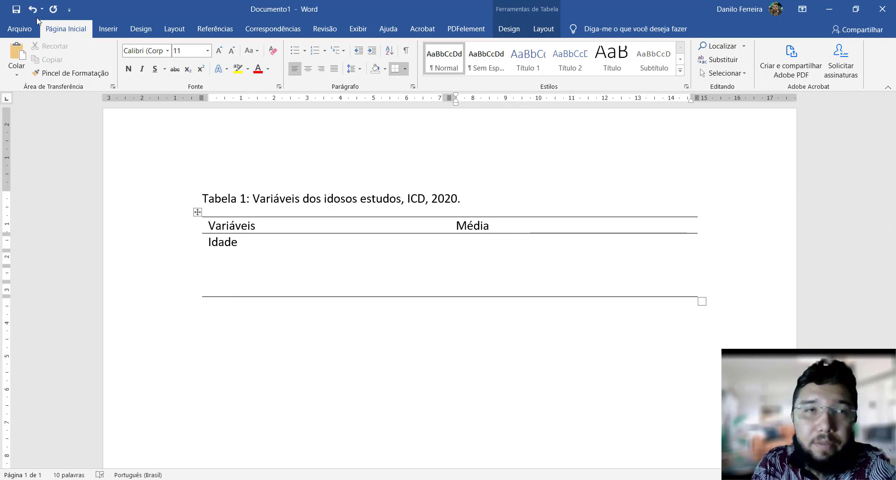
{"action": "left_click", "coordinate": [119, 33]}
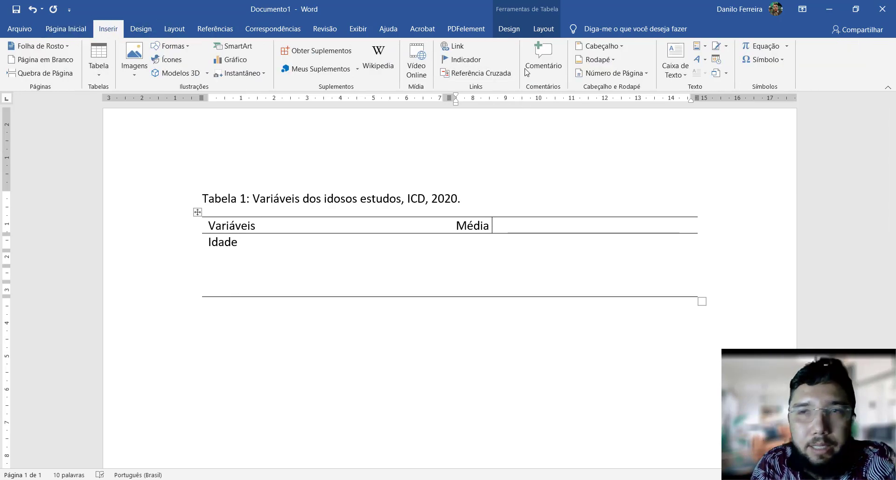
{"action": "left_click", "coordinate": [775, 60]}
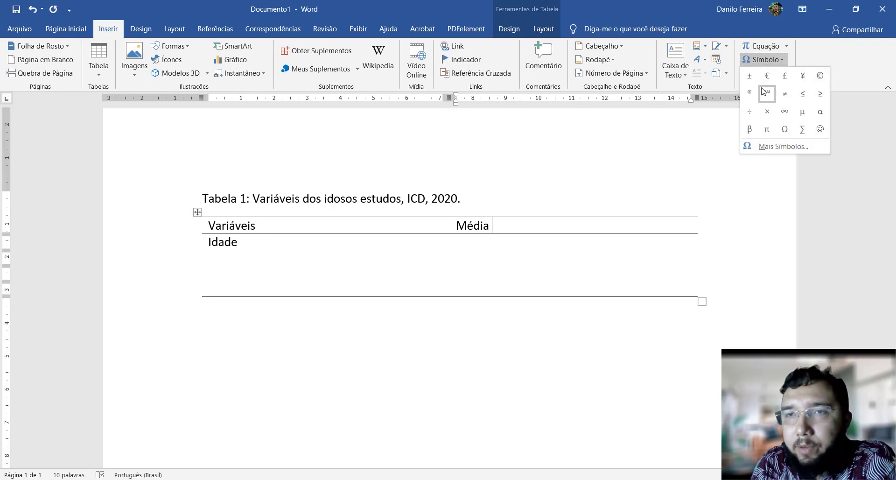
{"action": "left_click", "coordinate": [750, 76]}
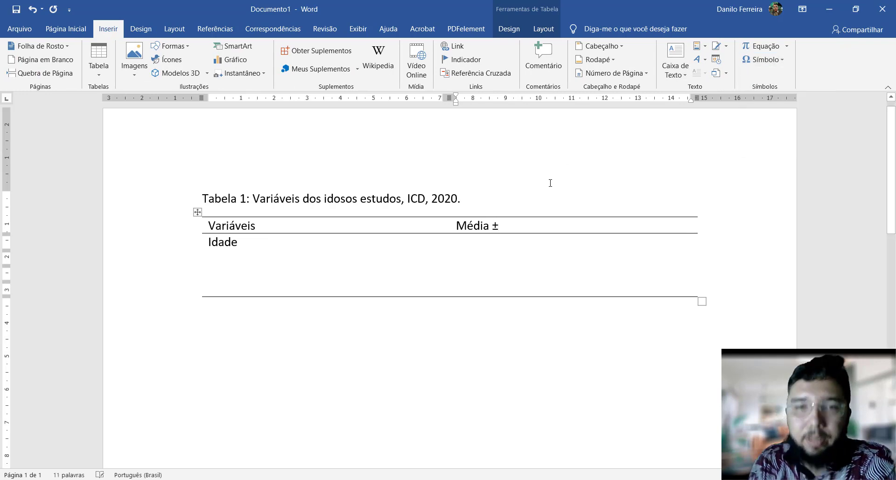
{"action": "type", "text": "SD"}
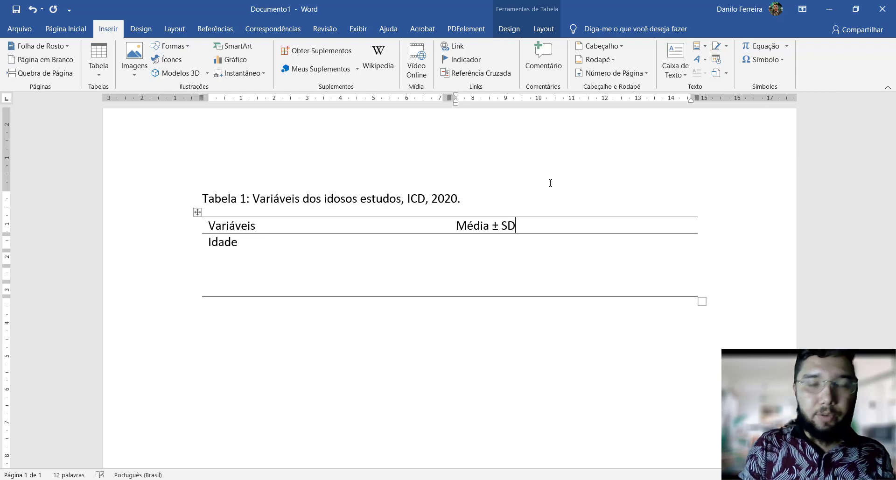
{"action": "key", "text": "BackSpace"}
{"action": "key", "text": "BackSpace"}
{"action": "type", "text": "Des"}
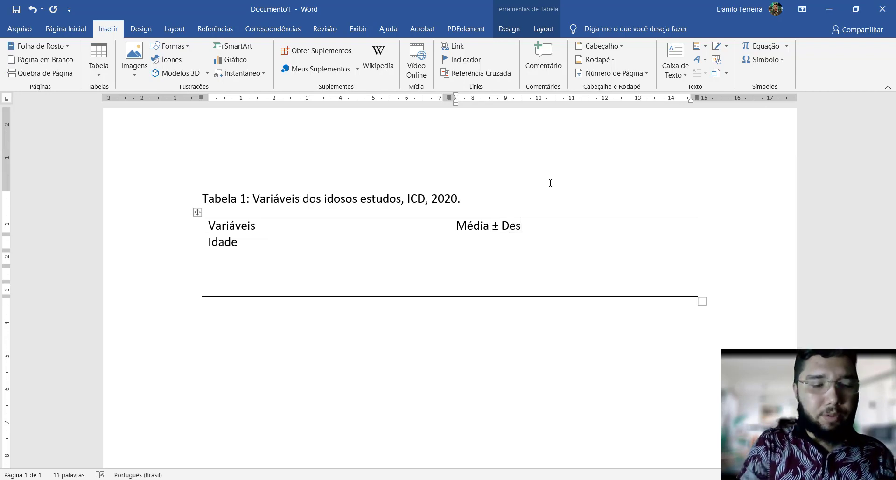
{"action": "type", "text": "vio padrão"}
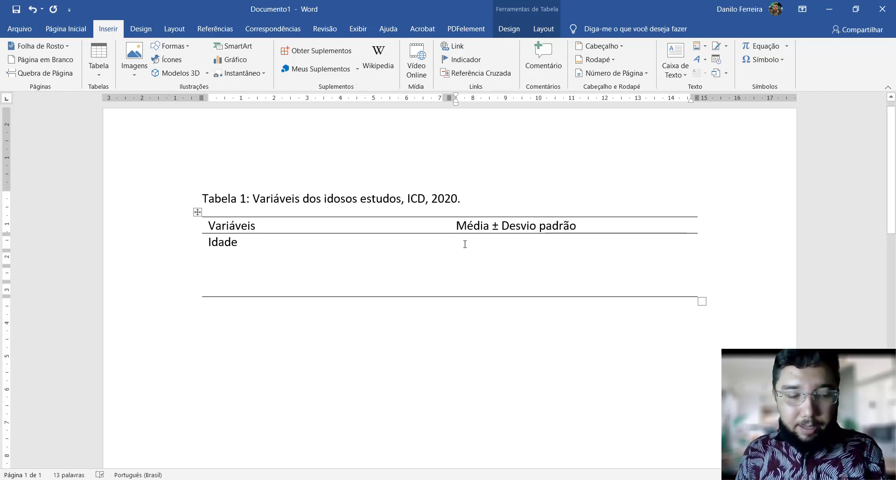
Enter the age average and standard deviation from the Excel sheet as "51,5 ± 22.6" in the Idade row, inserting ± as a symbol
{"action": "key", "text": "alt+Tab"}
{"action": "key", "text": "alt+Tab"}
{"action": "left_click", "coordinate": [444, 246]}
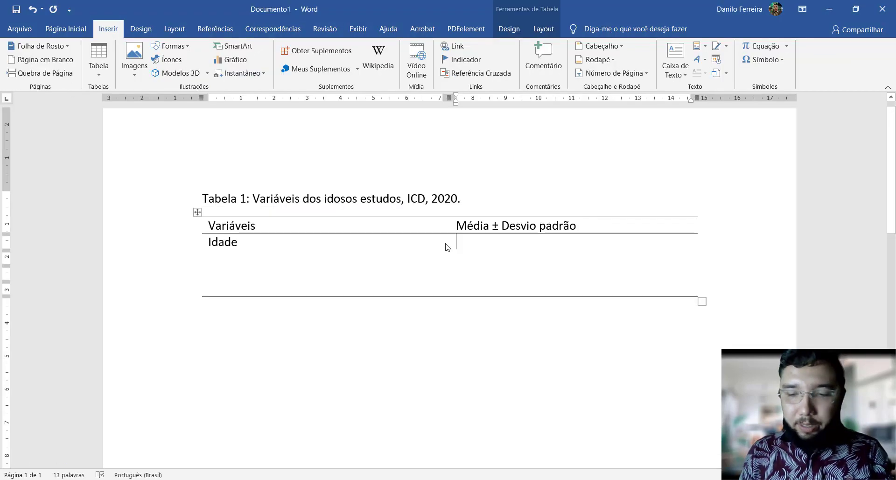
{"action": "type", "text": "51,"}
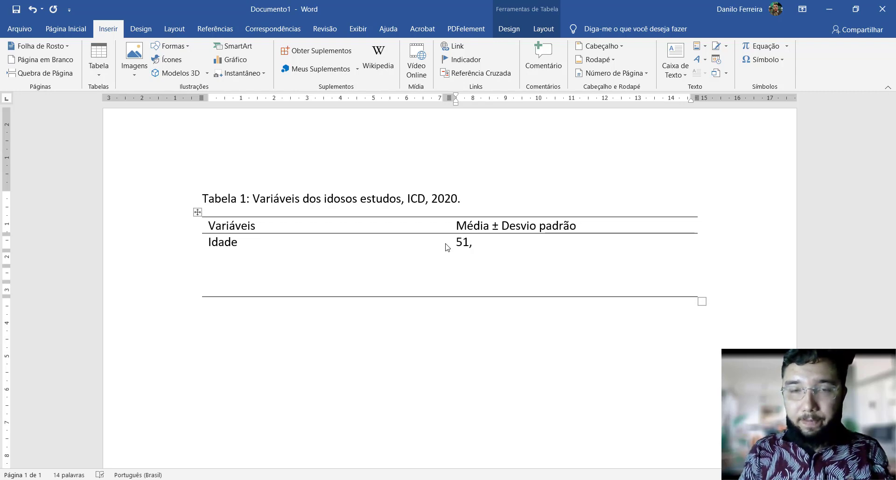
{"action": "type", "text": "5"}
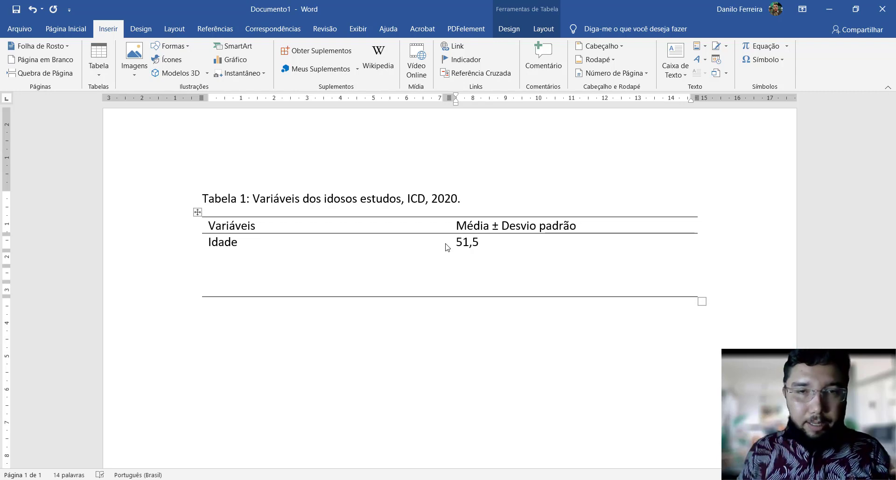
{"action": "left_click", "coordinate": [746, 60]}
{"action": "left_click", "coordinate": [750, 74]}
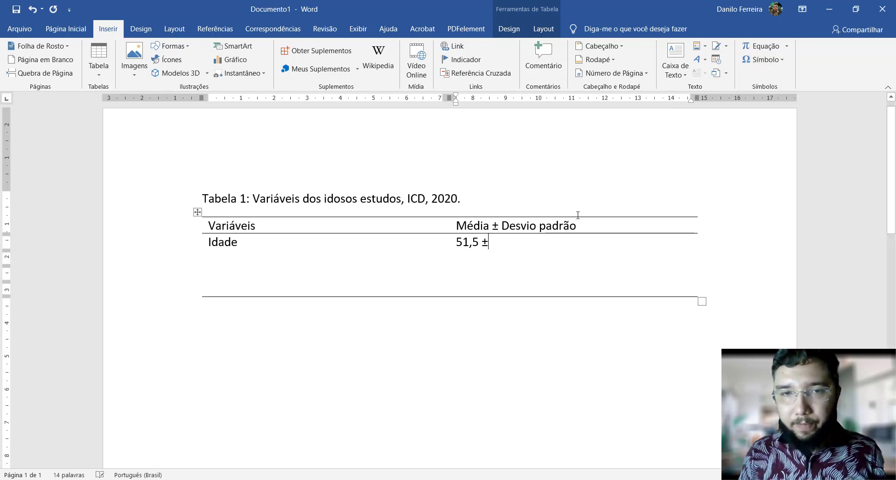
{"action": "key", "text": "alt+Tab"}
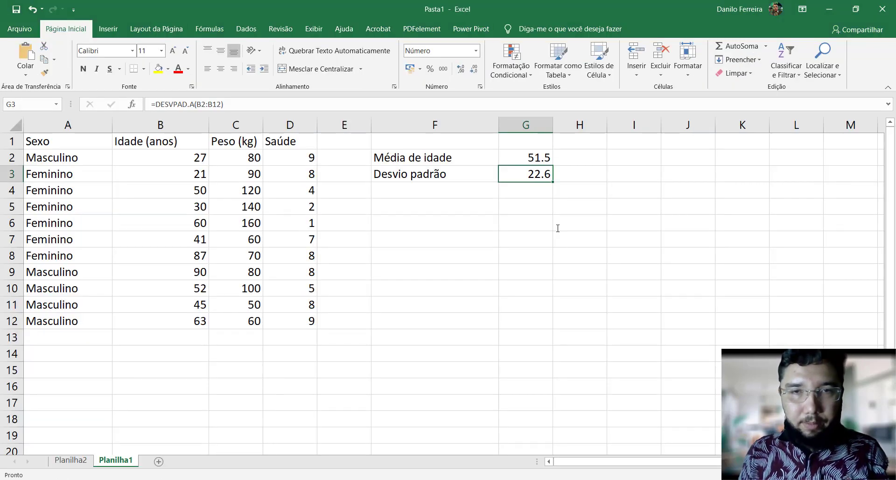
{"action": "key", "text": "alt+Tab"}
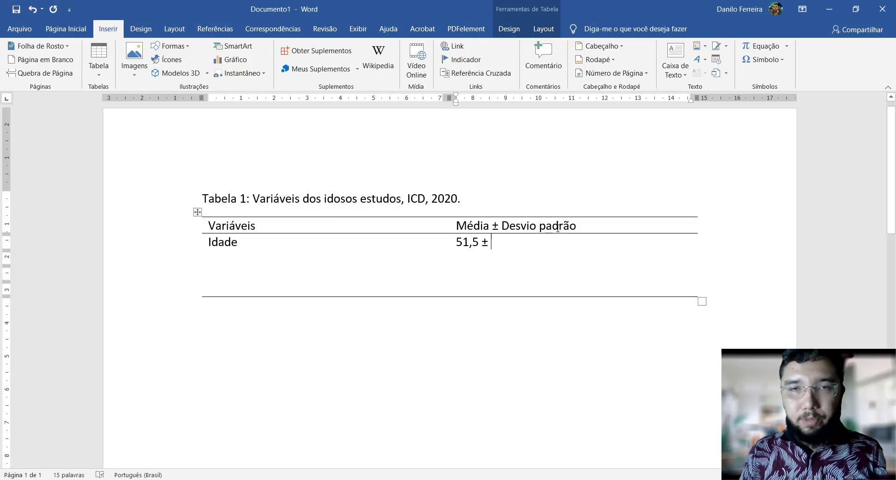
{"action": "type", "text": "22,6"}
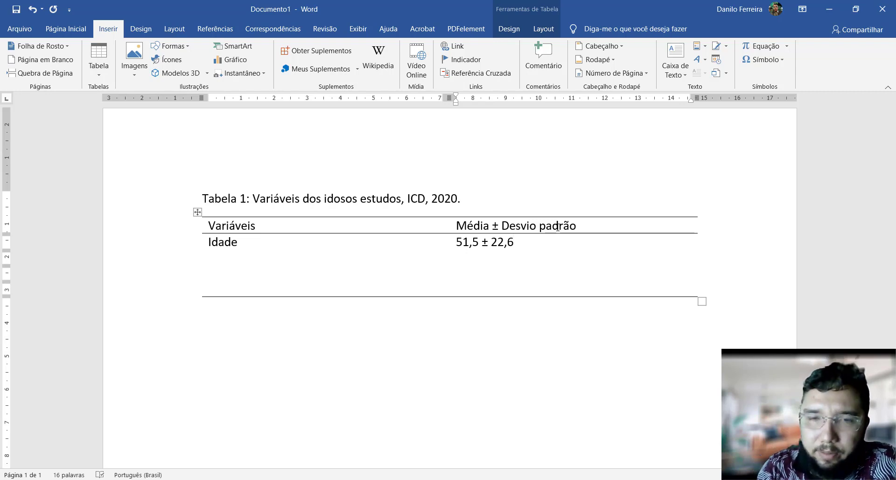
{"action": "key", "text": "BackSpace"}
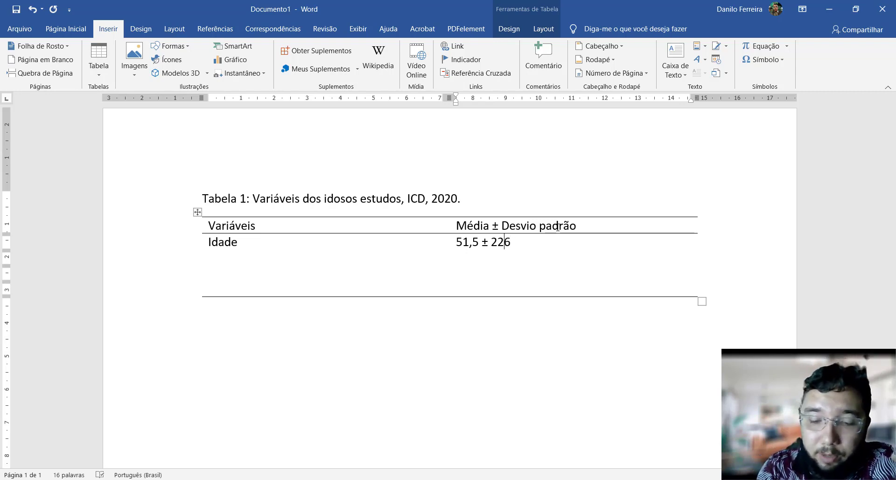
{"action": "type", "text": "."}
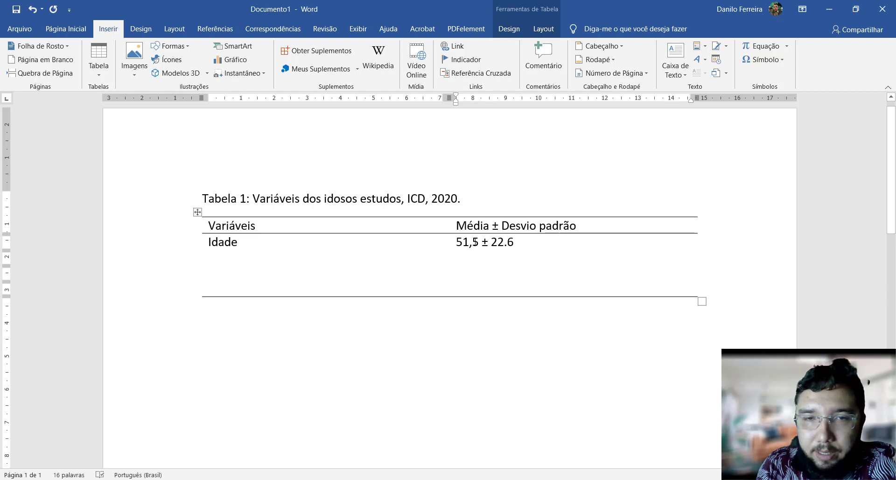
Replace the decimal comma in the Idade row's average with a point, so it reads "51.5"
{"action": "left_click", "coordinate": [473, 243]}
{"action": "key", "text": "BackSpace"}
{"action": "type", "text": "."}
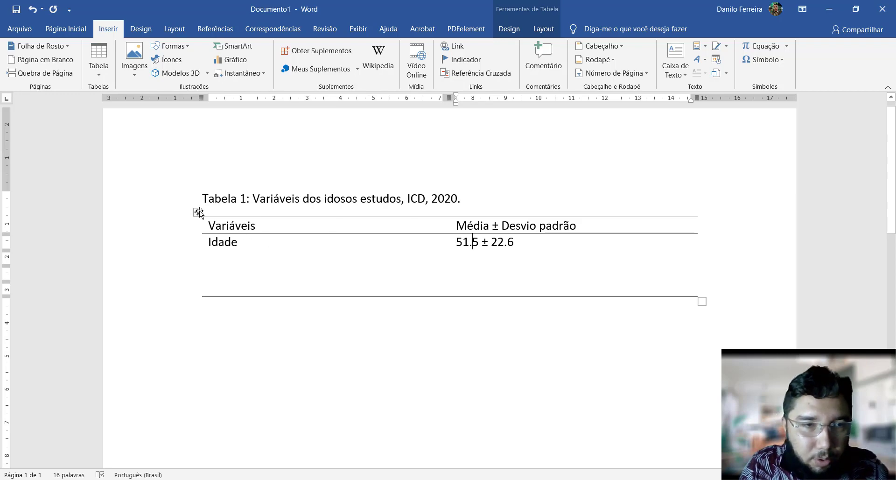
Centre the text of all table cells horizontally and vertically
{"action": "left_click", "coordinate": [198, 213]}
{"action": "left_click", "coordinate": [543, 28]}
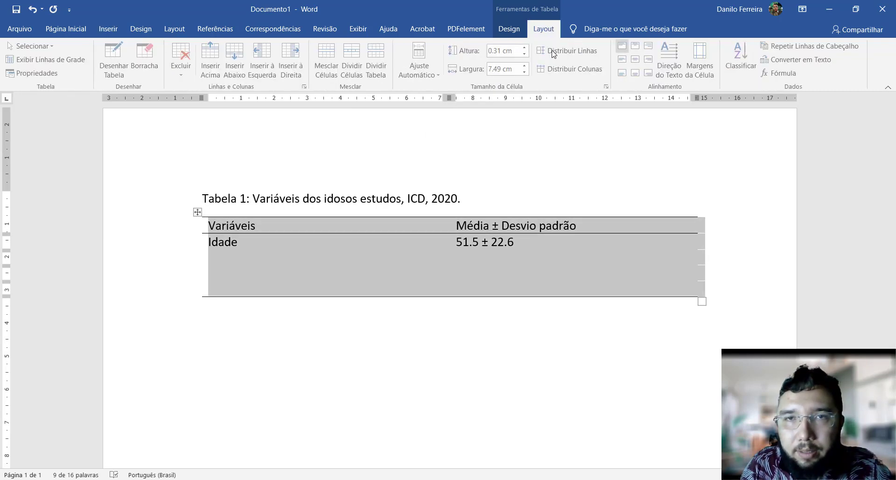
{"action": "left_click", "coordinate": [634, 59]}
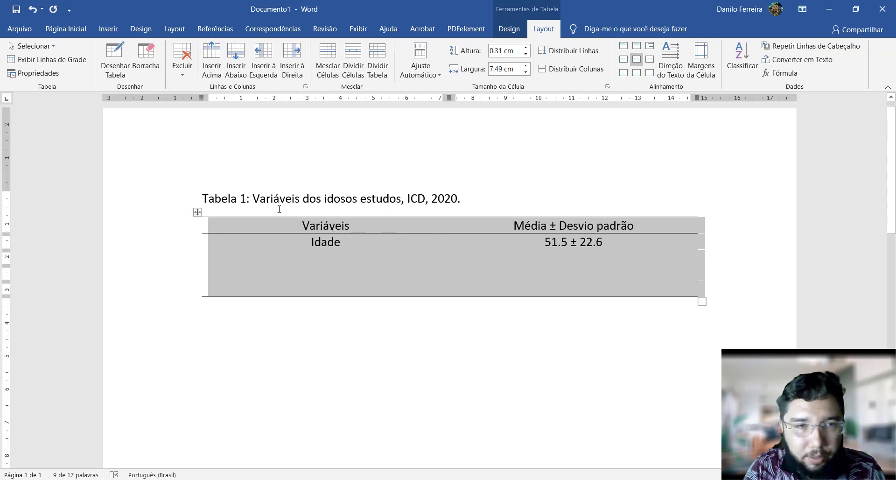
Set the caption and the whole table to Times New Roman, size 12
{"action": "left_click_drag", "start_coordinate": [202, 196], "coordinate": [595, 364]}
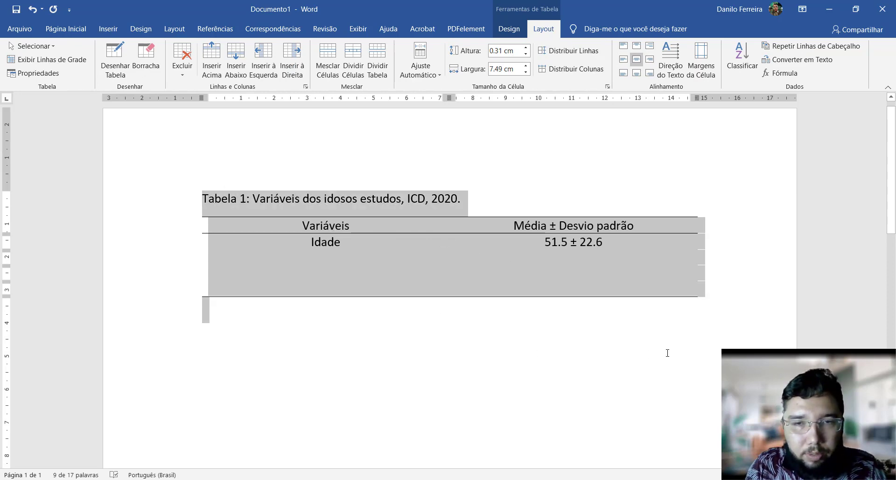
{"action": "left_click", "coordinate": [66, 28]}
{"action": "left_click", "coordinate": [139, 53]}
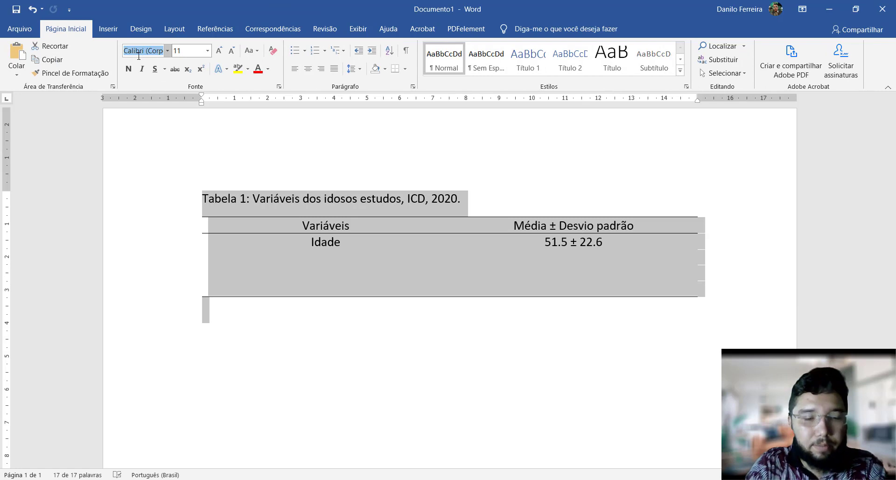
{"action": "type", "text": "Times New Roman"}
{"action": "key", "text": "Return"}
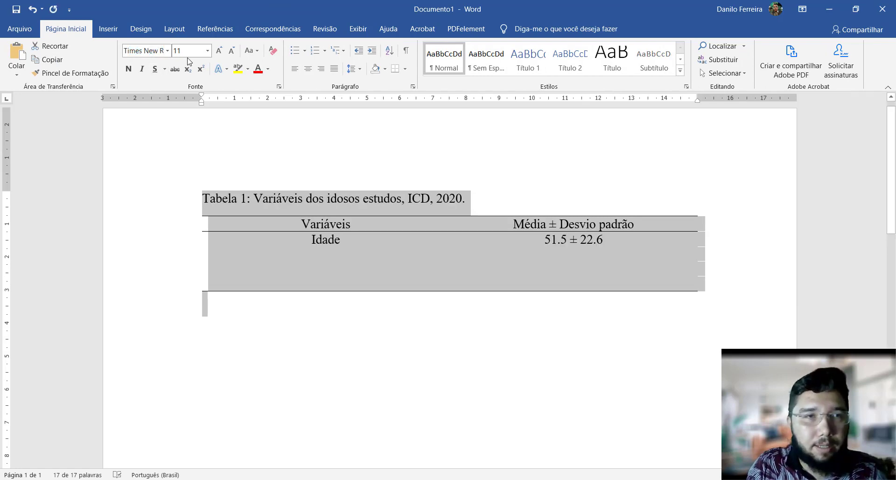
{"action": "left_click", "coordinate": [189, 52]}
{"action": "type", "text": "12"}
{"action": "key", "text": "Return"}
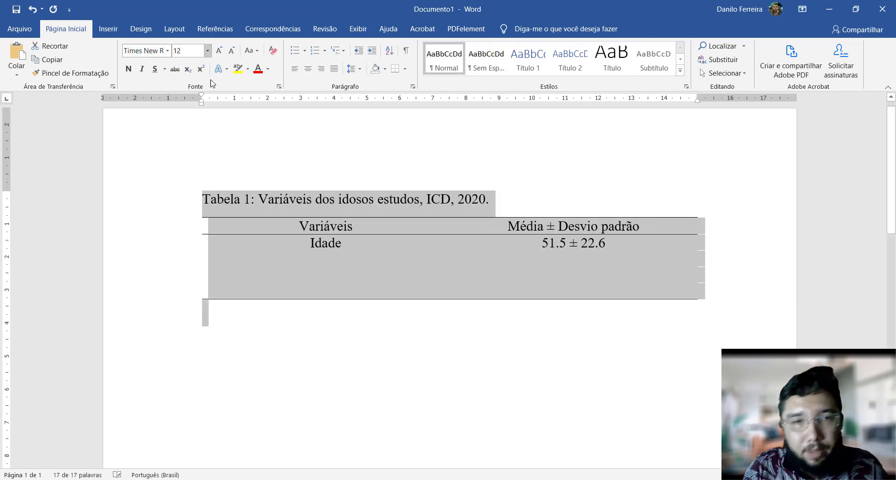
Make the table's header row and the "Tabela 1" part of the caption bold
{"action": "left_click", "coordinate": [281, 225]}
{"action": "left_click_drag", "start_coordinate": [324, 221], "coordinate": [526, 226]}
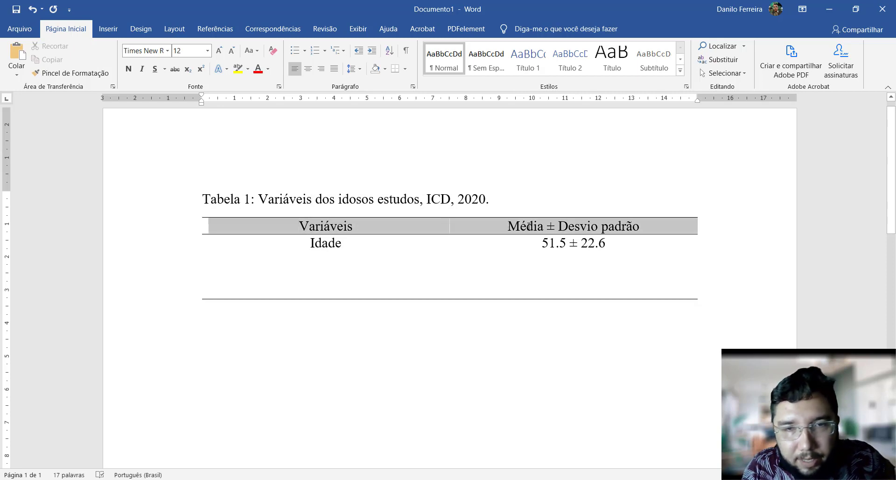
{"action": "left_click", "coordinate": [128, 69]}
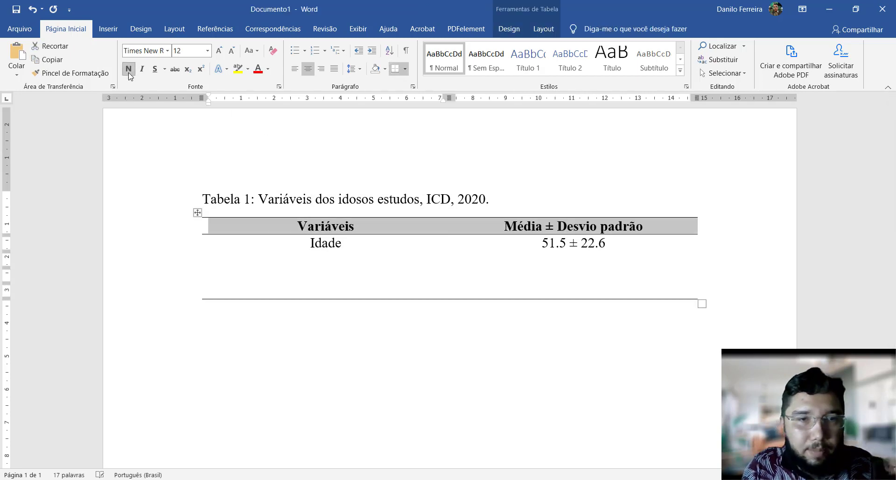
{"action": "left_click_drag", "start_coordinate": [203, 202], "coordinate": [250, 202]}
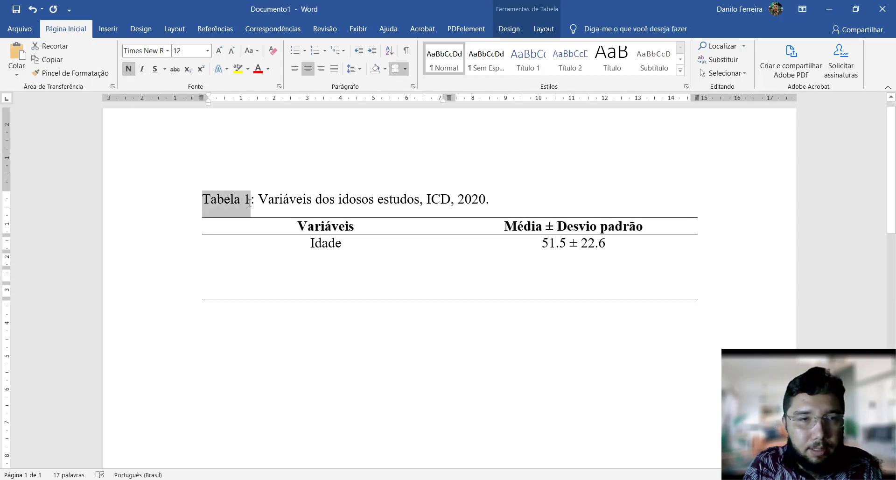
{"action": "left_click", "coordinate": [129, 69]}
{"action": "left_click", "coordinate": [354, 199]}
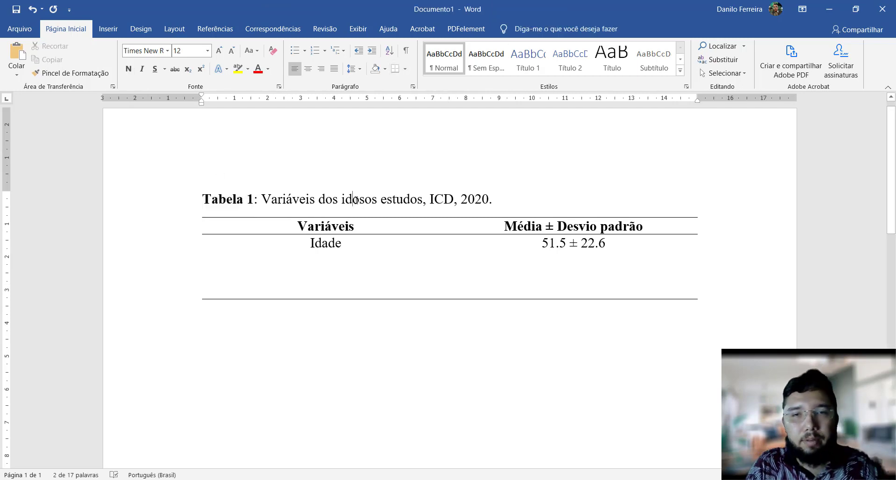
Switch to the Excel sheet and label cell F6 "Média do peso"
{"action": "left_click", "coordinate": [325, 263]}
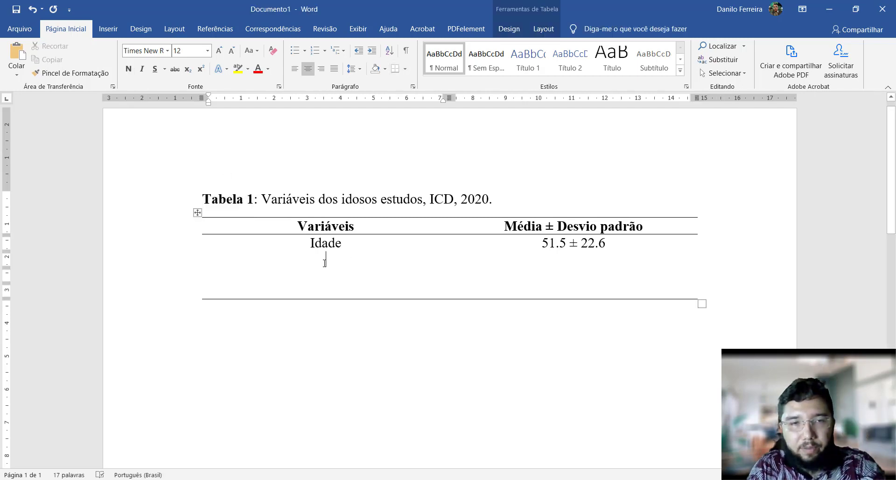
{"action": "left_click", "coordinate": [322, 479]}
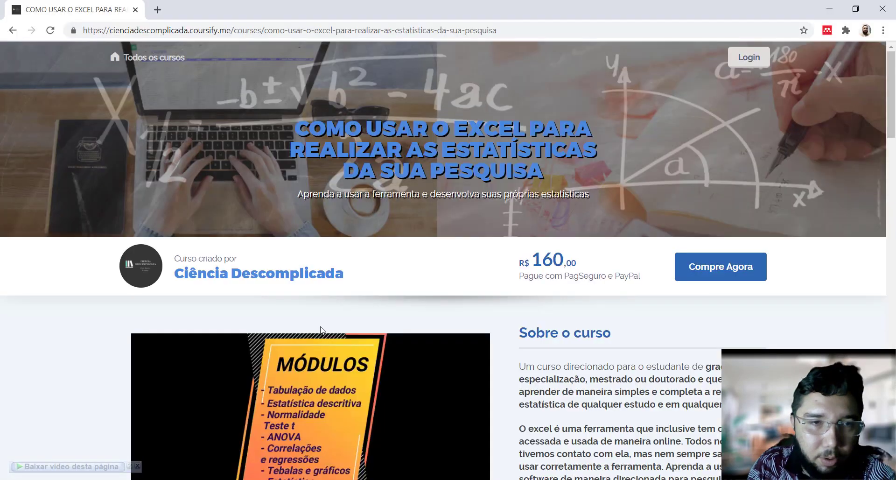
{"action": "left_click", "coordinate": [830, 9]}
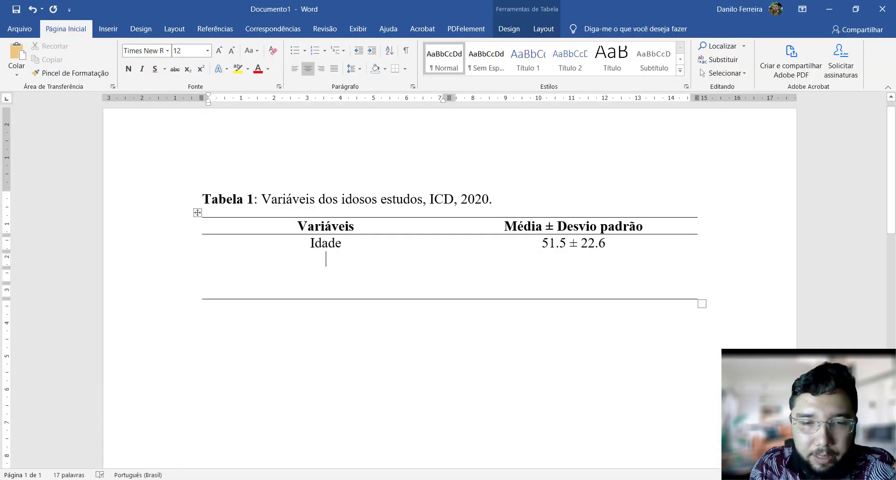
{"action": "left_click", "coordinate": [420, 479]}
{"action": "left_click", "coordinate": [420, 222]}
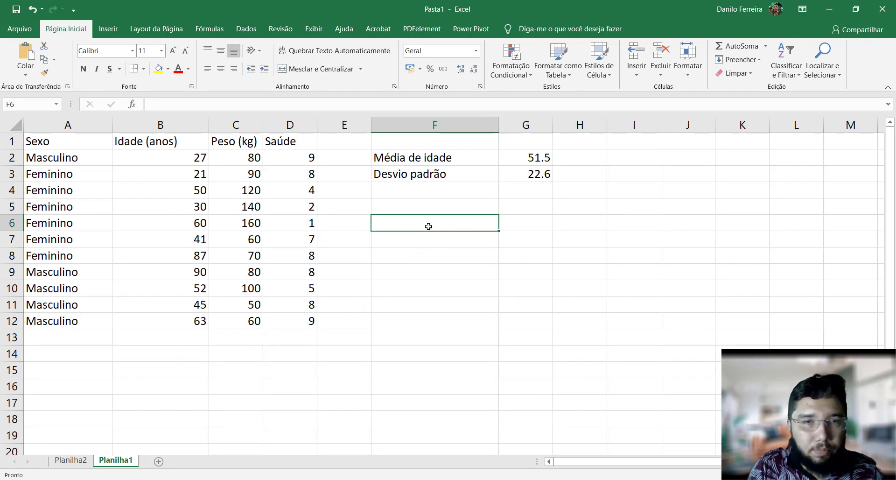
{"action": "type", "text": "M"}
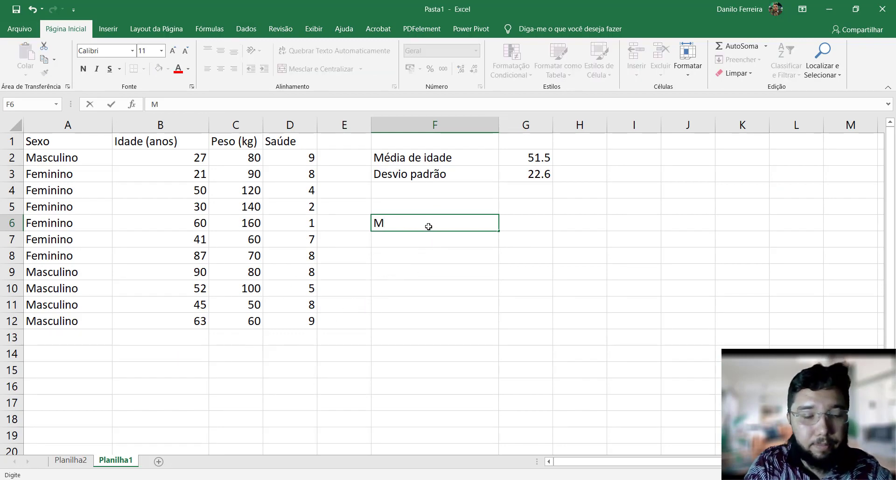
{"action": "type", "text": "édia do peso"}
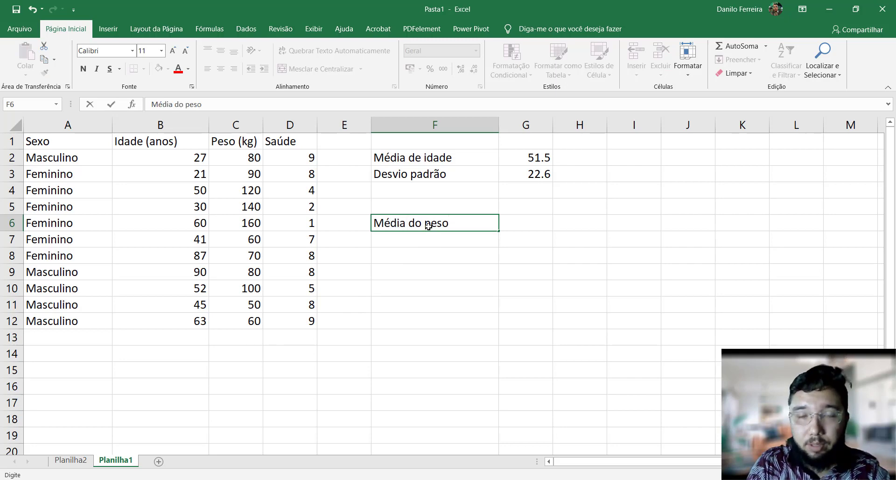
{"action": "key", "text": "Tab"}
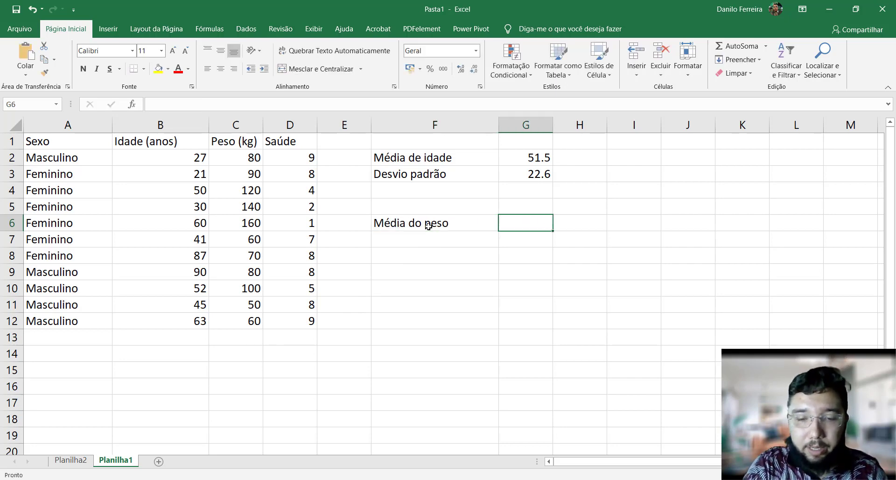
Calculate the average weight in G6 with =MÉDIA(C2:C12)
{"action": "type", "text": "=média"}
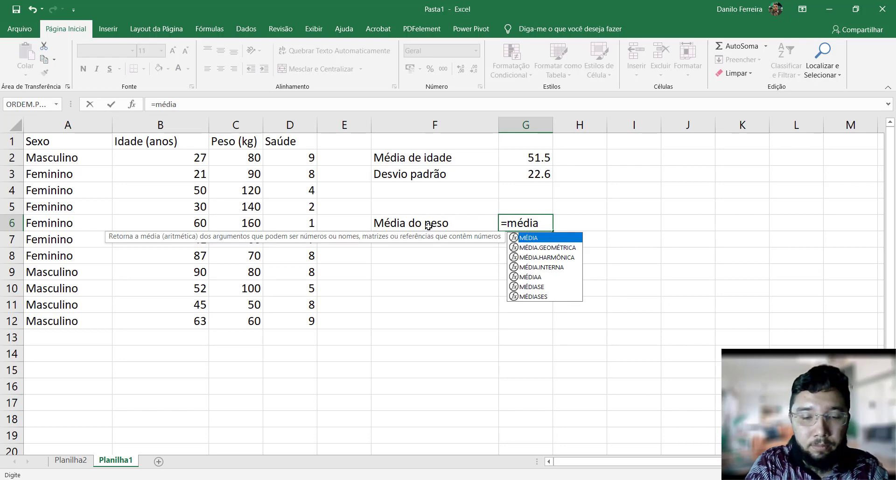
{"action": "type", "text": "|("}
{"action": "key", "text": "BackSpace"}
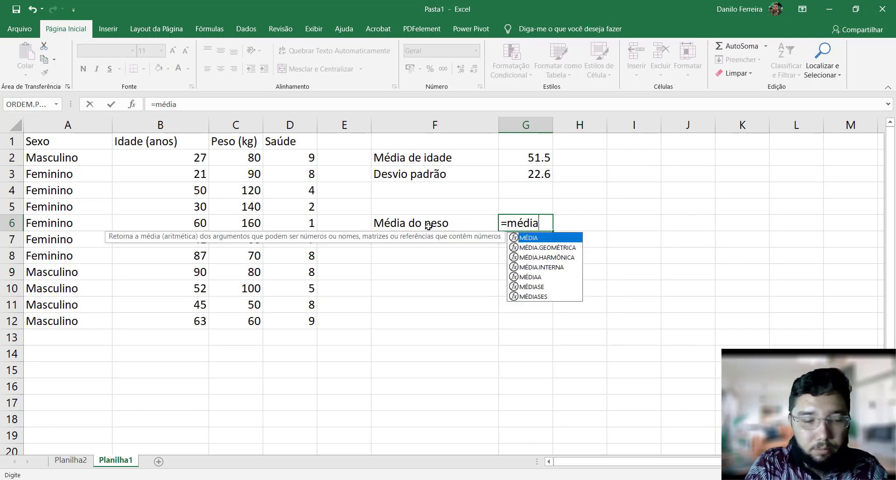
{"action": "type", "text": "("}
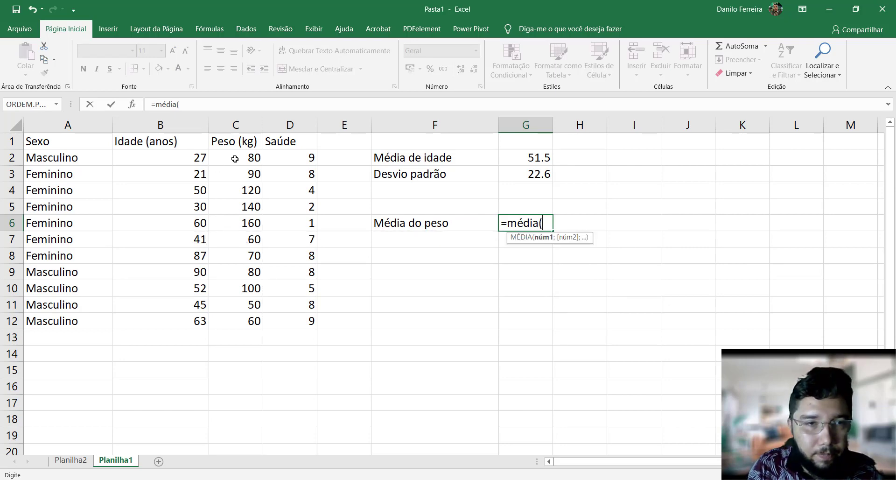
{"action": "left_click_drag", "start_coordinate": [236, 159], "coordinate": [234, 322]}
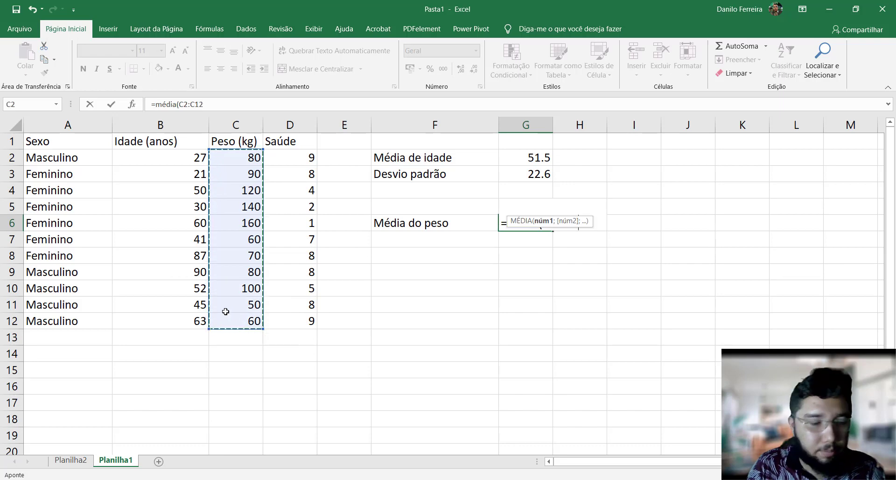
{"action": "type", "text": ")"}
{"action": "key", "text": "Return"}
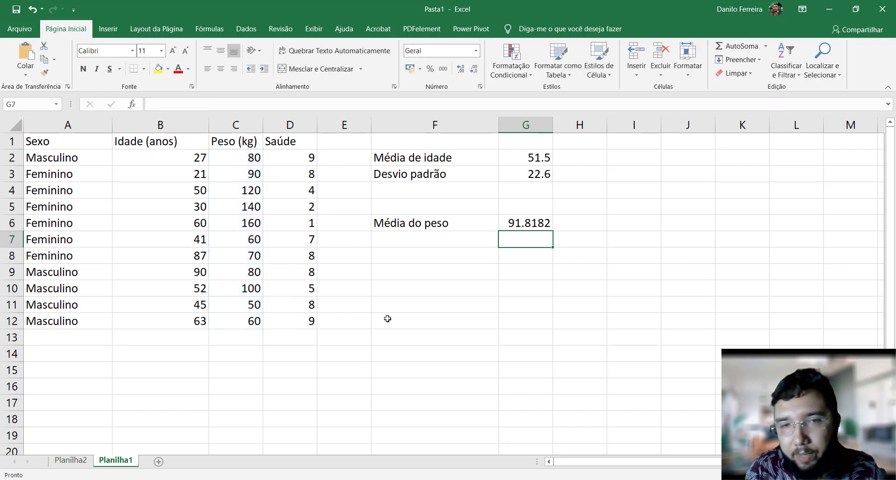
Reduce the average weight in G6 to one decimal place
{"action": "left_click", "coordinate": [535, 221]}
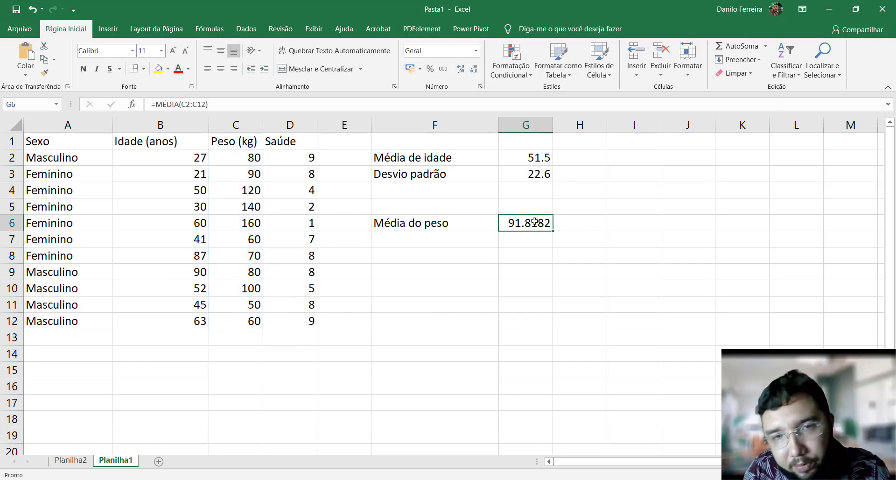
{"action": "left_click", "coordinate": [475, 70]}
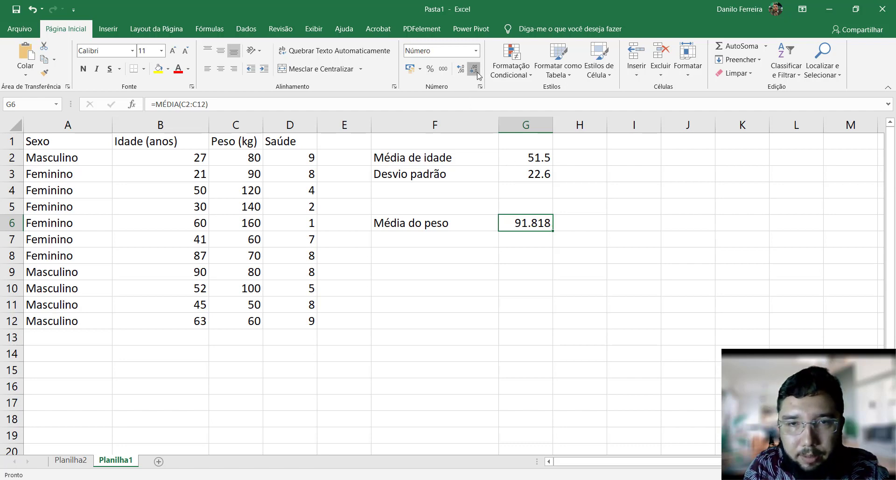
{"action": "left_click", "coordinate": [476, 71]}
{"action": "left_click", "coordinate": [476, 71]}
Label cell F7 "SD" and calculate the weight's sample standard deviation in G7 with =DESVPAD.A(C2:C12)
{"action": "left_click", "coordinate": [459, 244]}
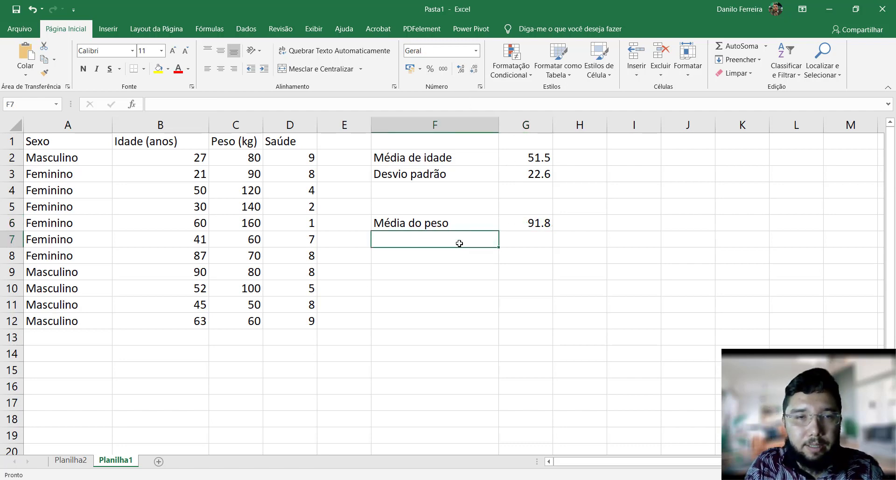
{"action": "type", "text": "SD"}
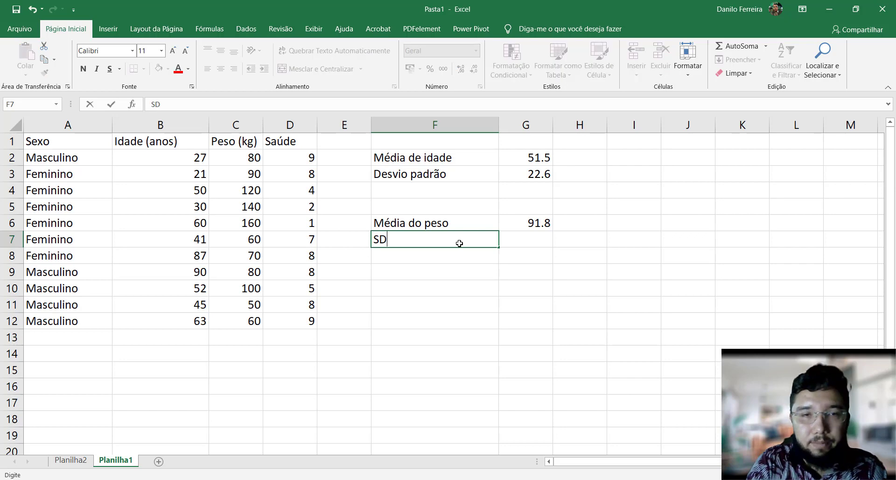
{"action": "key", "text": "Tab"}
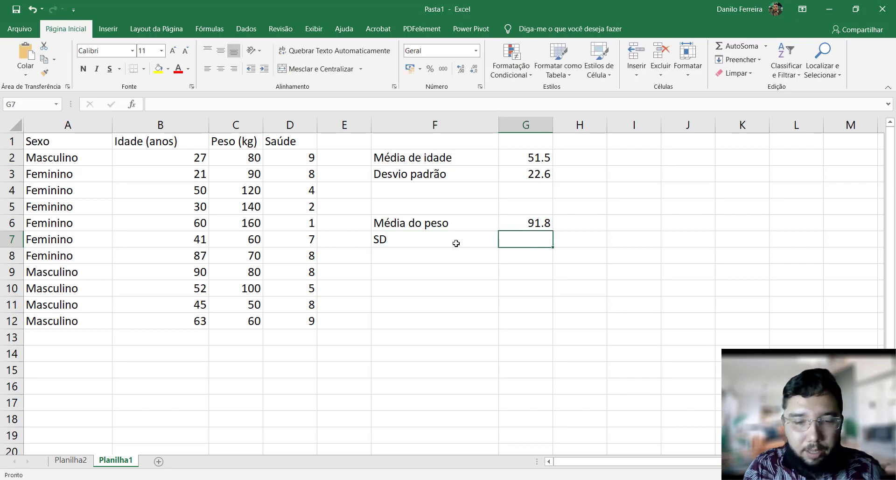
{"action": "type", "text": "=desv"}
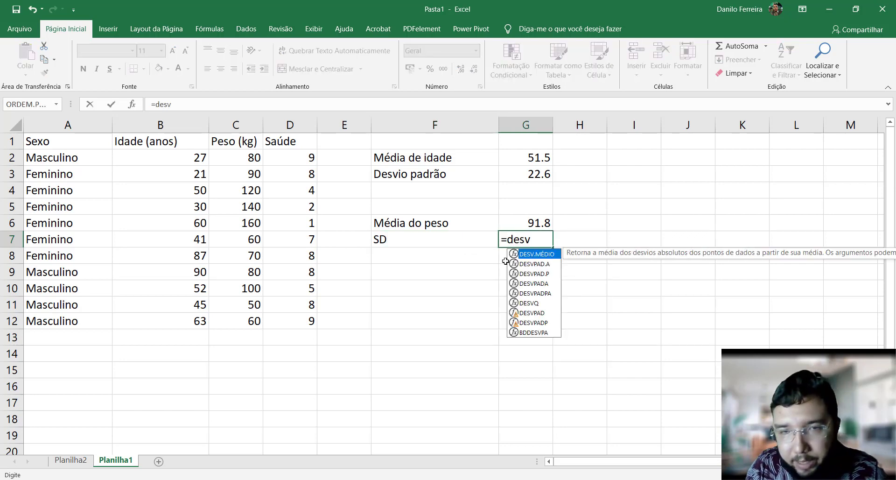
{"action": "double_click", "coordinate": [532, 264]}
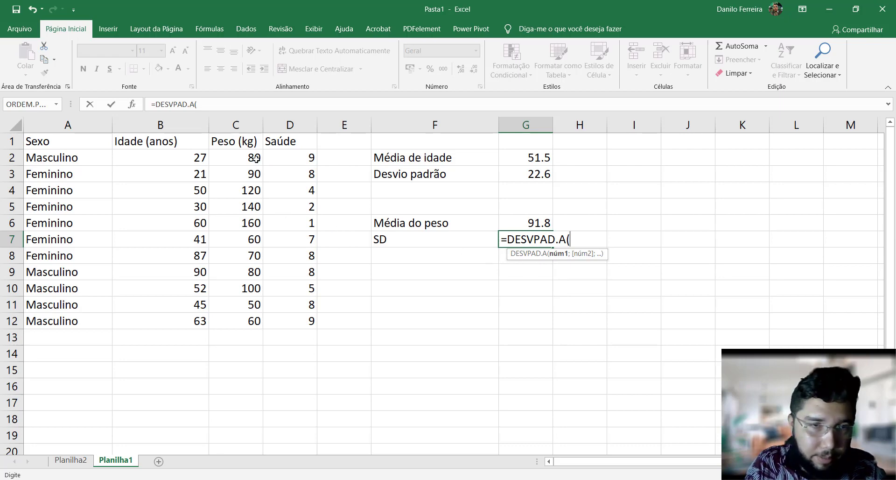
{"action": "left_click_drag", "start_coordinate": [256, 158], "coordinate": [216, 308]}
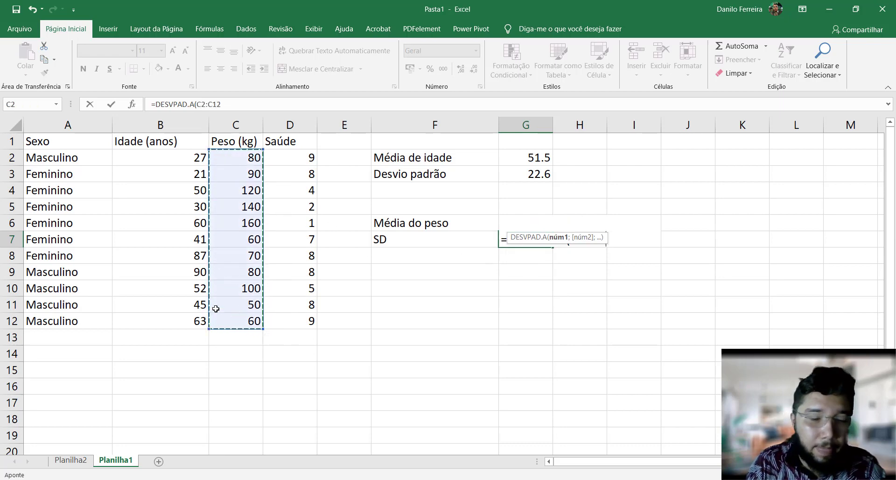
{"action": "key", "text": "Return"}
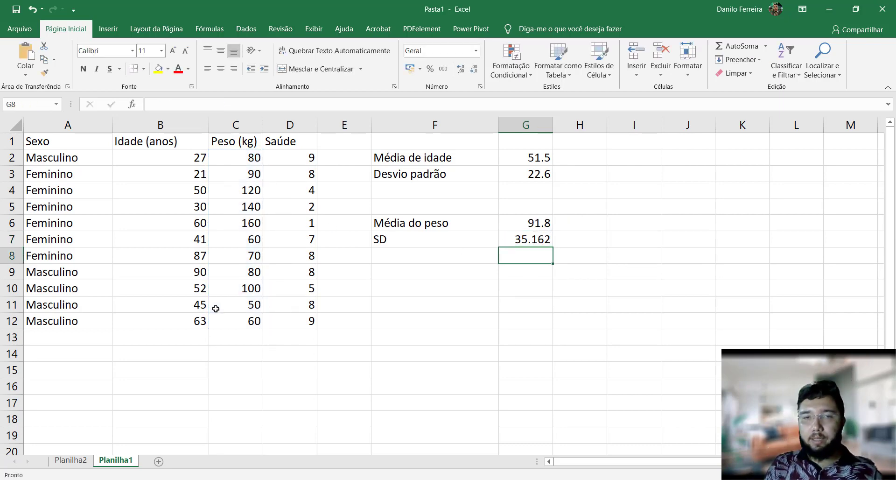
Reduce the weight's standard deviation in G7 to one decimal place and switch back to the Word document
{"action": "left_click", "coordinate": [519, 238]}
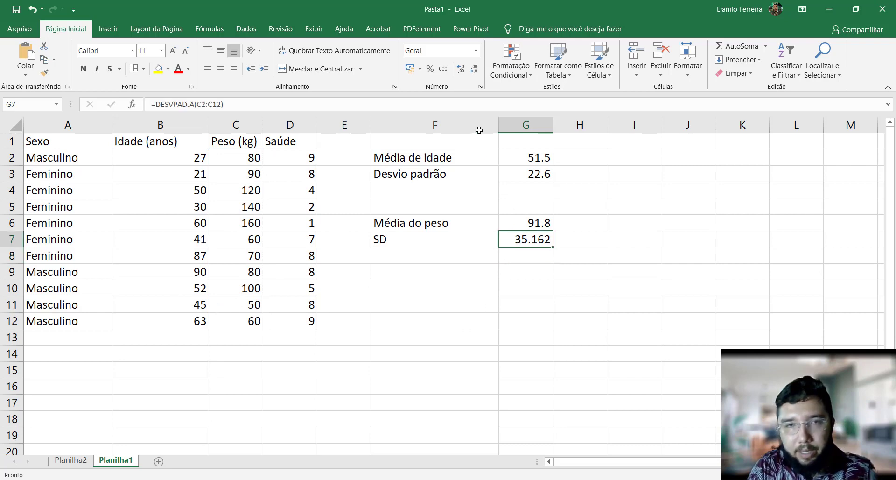
{"action": "left_click", "coordinate": [474, 69]}
{"action": "left_click", "coordinate": [474, 68]}
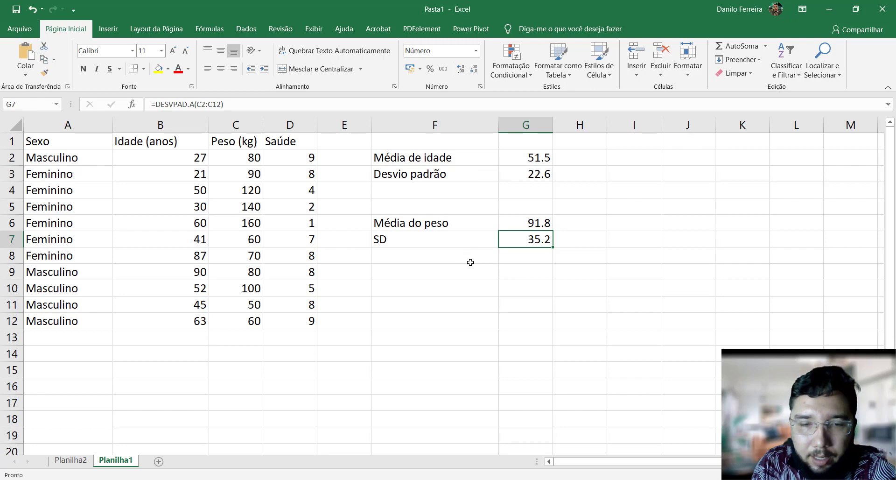
{"action": "key", "text": "alt+Tab"}
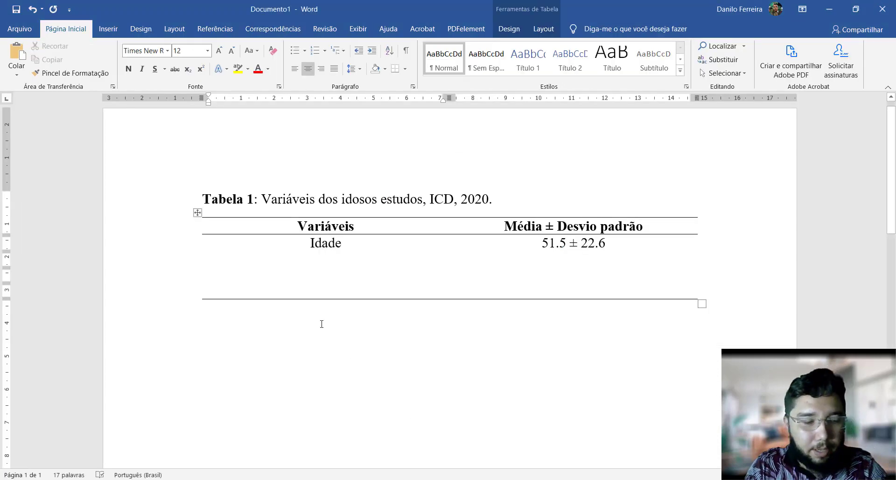
Enter "Peso" below Idade in the table and fill in its average as 91,8, consulting the Excel sheet for the value
{"action": "type", "text": "Peso"}
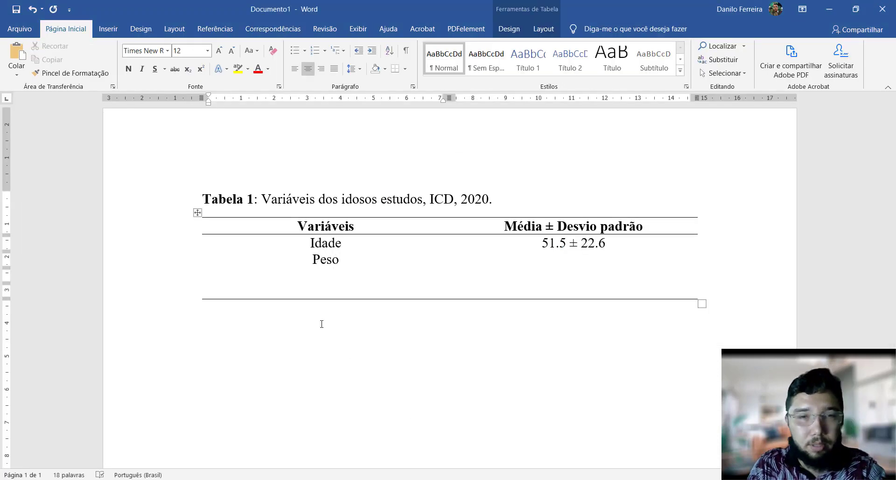
{"action": "key", "text": "Tab"}
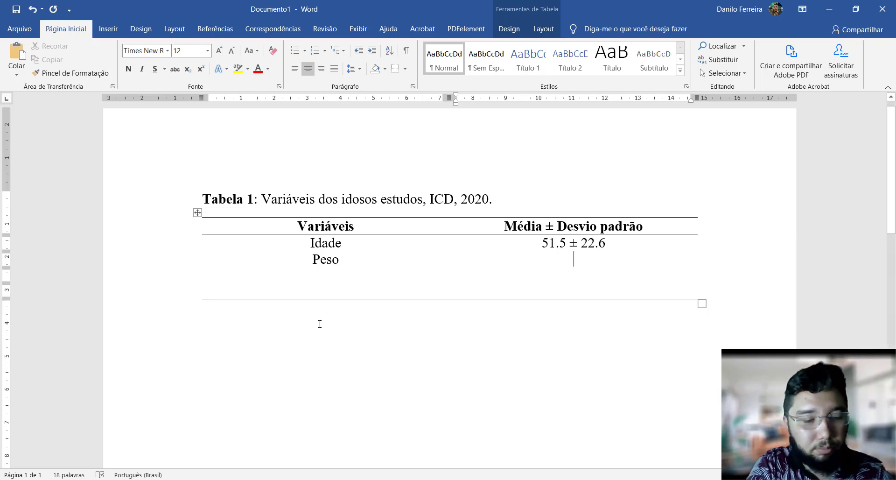
{"action": "key", "text": "alt+Tab"}
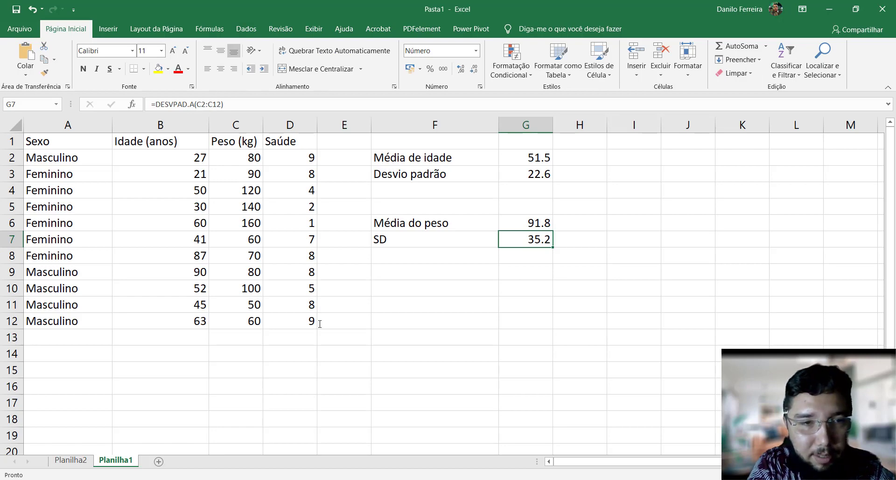
{"action": "key", "text": "alt+Tab"}
{"action": "type", "text": "9"}
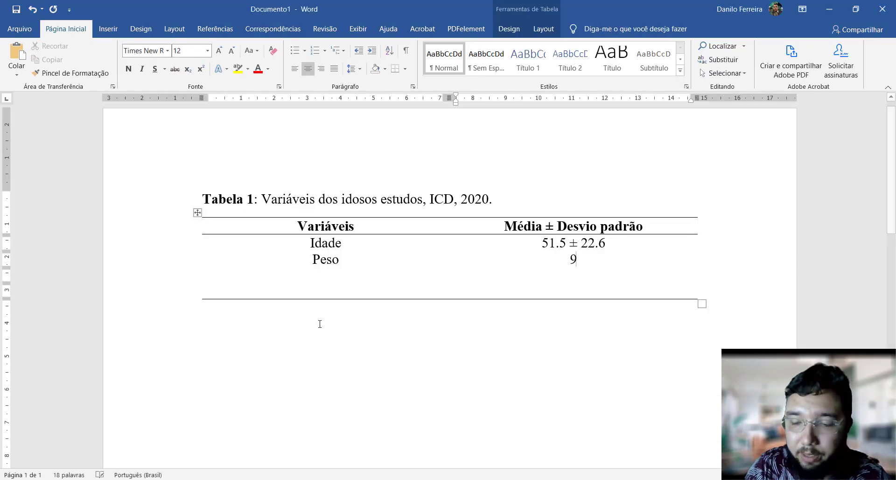
{"action": "type", "text": "1,"}
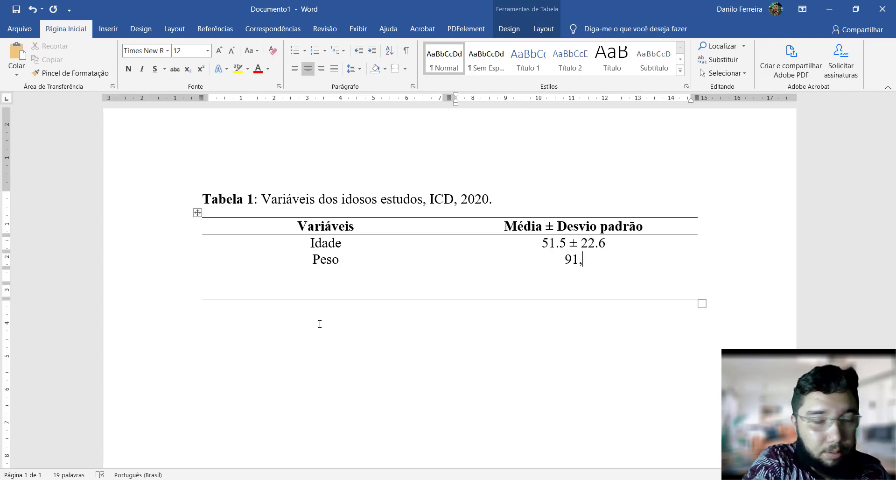
{"action": "key", "text": "alt+Tab"}
{"action": "key", "text": "alt+Tab"}
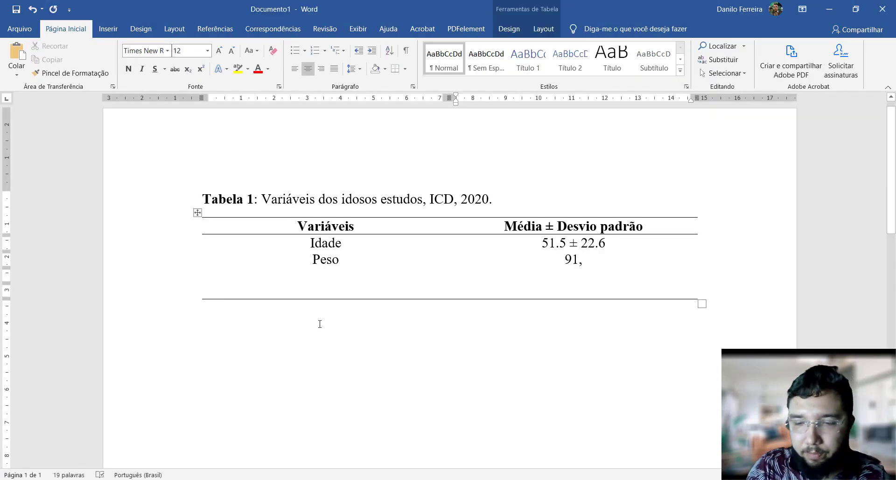
{"action": "type", "text": "8"}
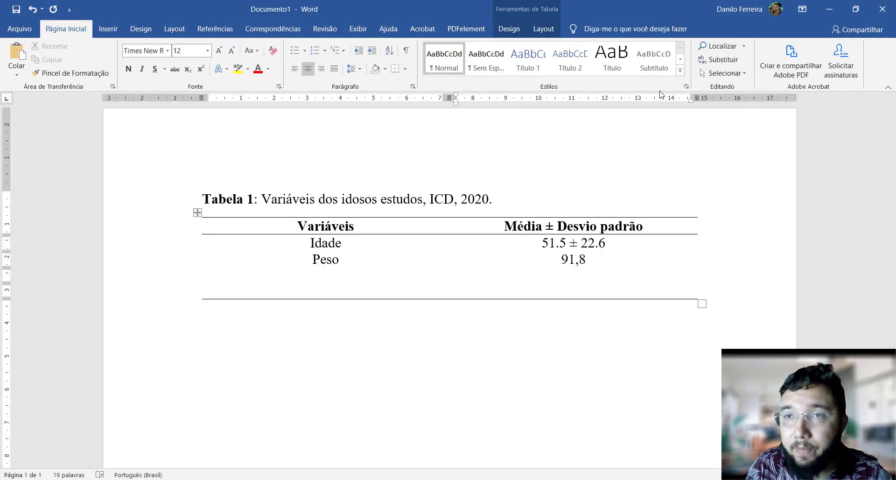
Insert a ± symbol after 91,8 in the Peso row and look up the weight's standard deviation in the Excel sheet
{"action": "left_click", "coordinate": [108, 29]}
{"action": "left_click", "coordinate": [782, 59]}
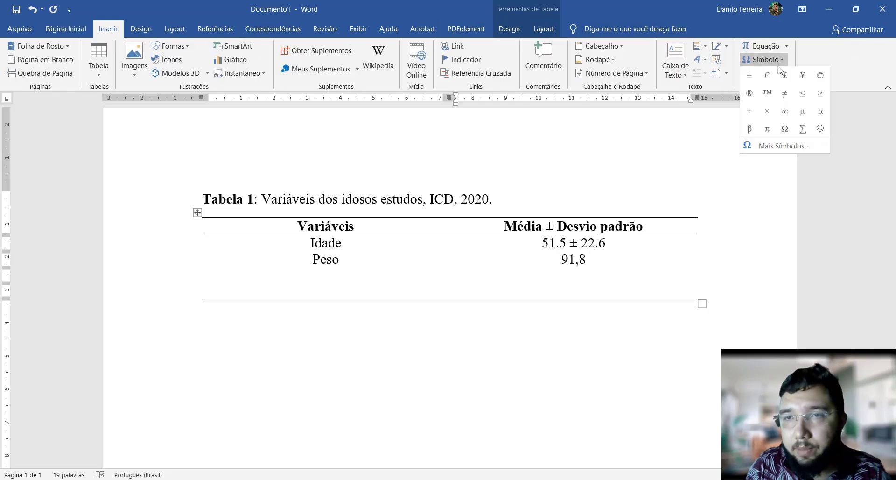
{"action": "left_click", "coordinate": [752, 76]}
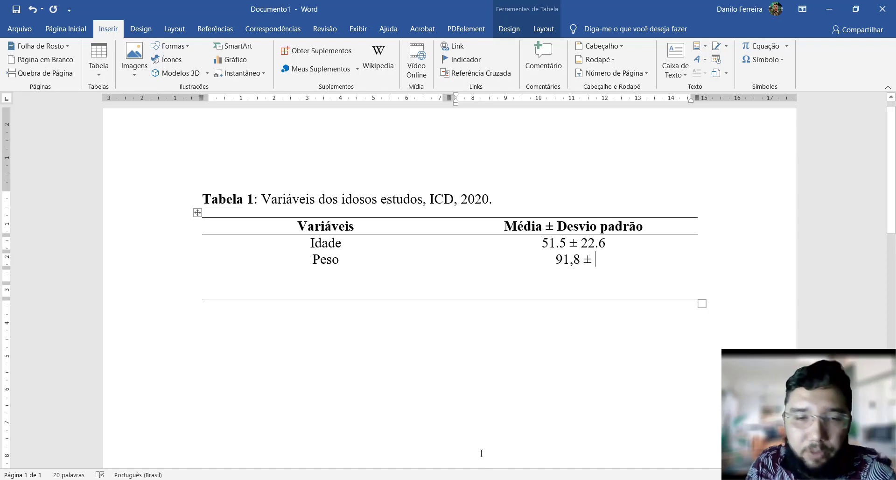
{"action": "key", "text": "alt+Tab"}
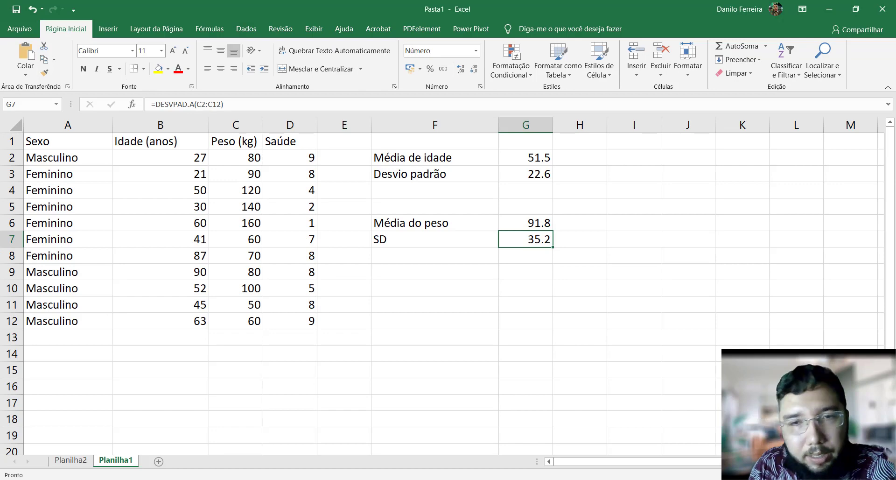
{"action": "key", "text": "alt+Tab"}
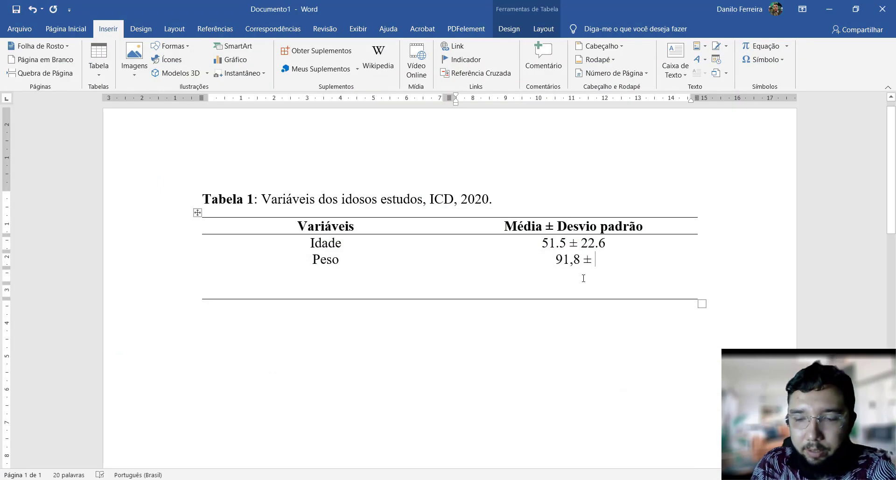
Complete the Peso row of Table 1 with the standard deviation 35,2 and switch to the Excel workbook Pasta1
{"action": "type", "text": "35,2"}
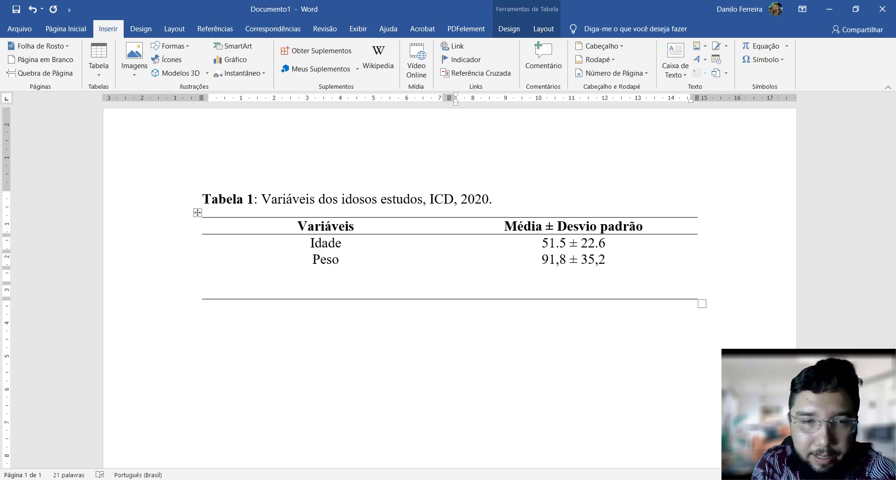
{"action": "left_click", "coordinate": [397, 479]}
{"action": "left_click", "coordinate": [397, 479]}
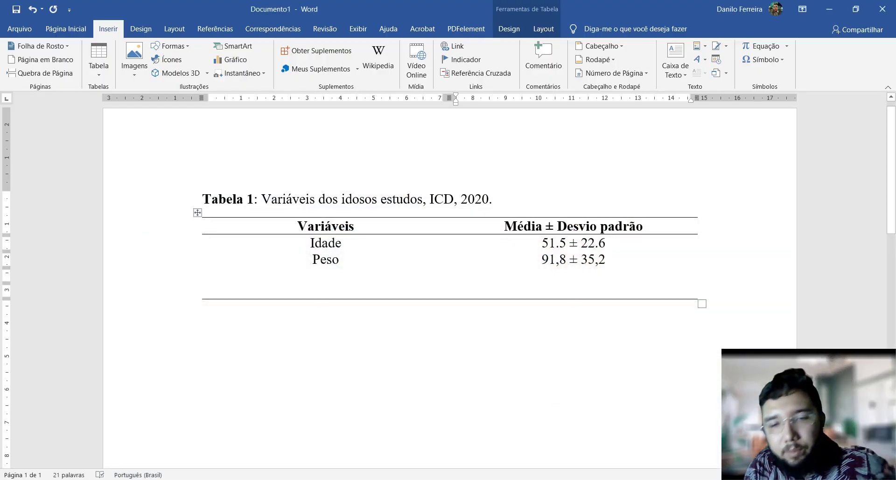
{"action": "left_click", "coordinate": [466, 479]}
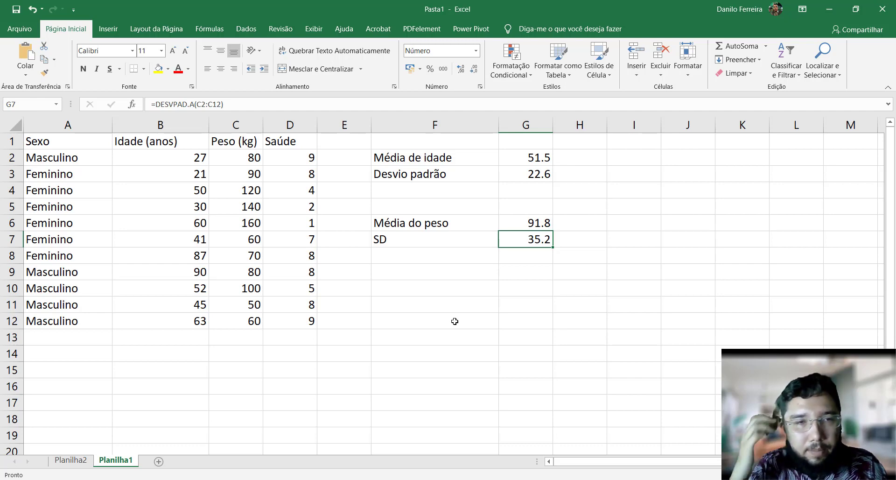
Average the ages in B2:B12 in cell B13 with the MÉDIA function, and delete the result
{"action": "left_click", "coordinate": [430, 274]}
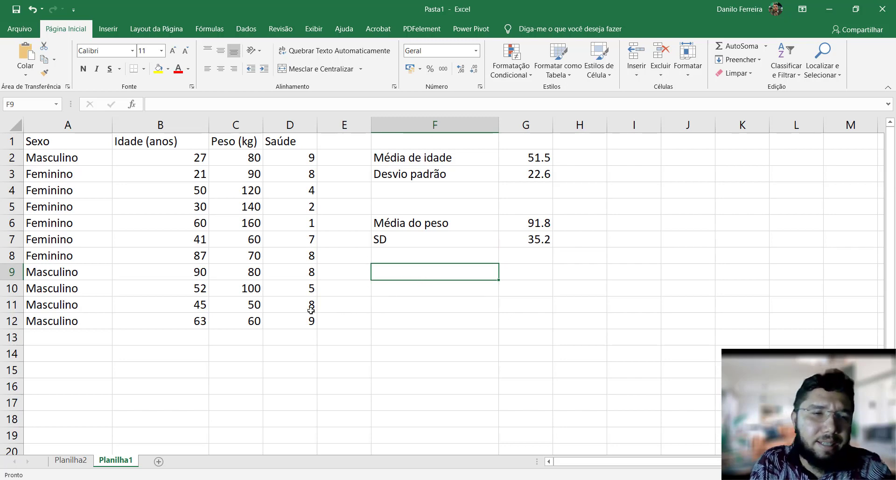
{"action": "left_click", "coordinate": [204, 339]}
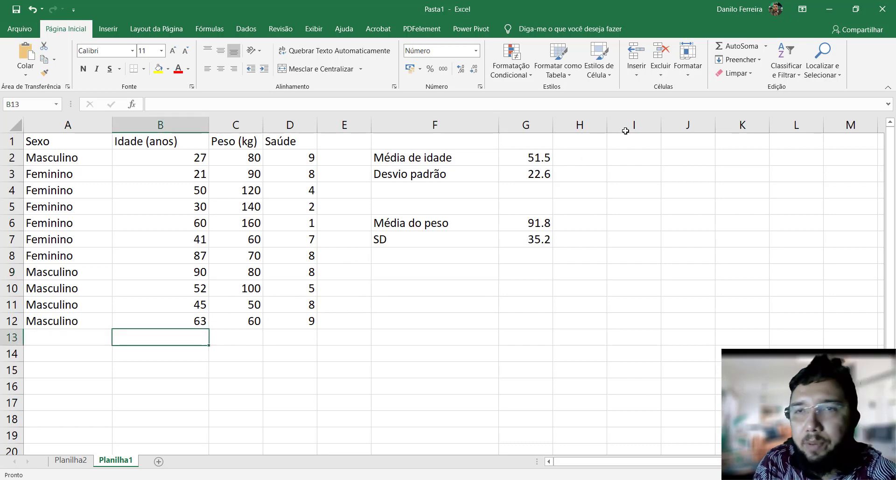
{"action": "left_click", "coordinate": [766, 47]}
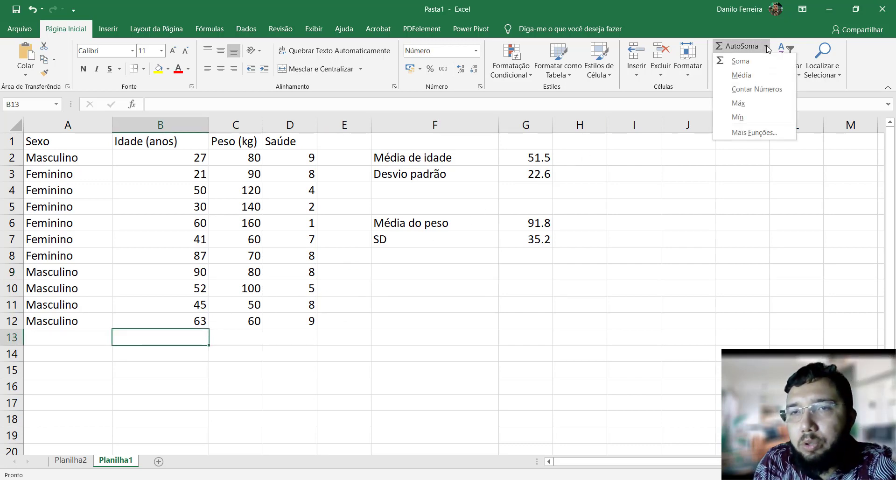
{"action": "left_click", "coordinate": [746, 72]}
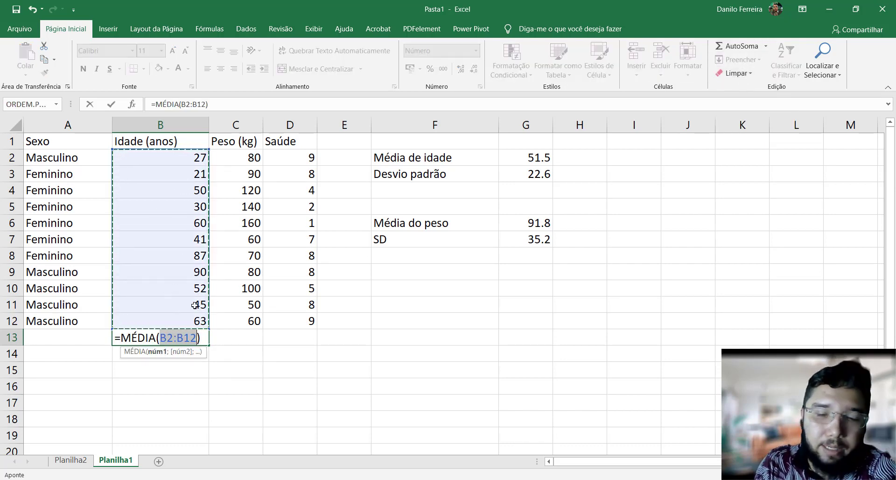
{"action": "key", "text": "Return"}
{"action": "left_click", "coordinate": [191, 337]}
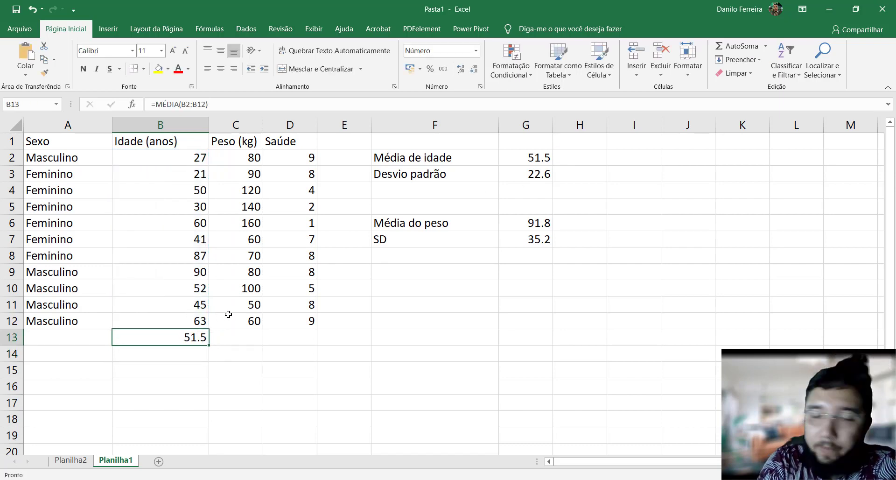
{"action": "key", "text": "Delete"}
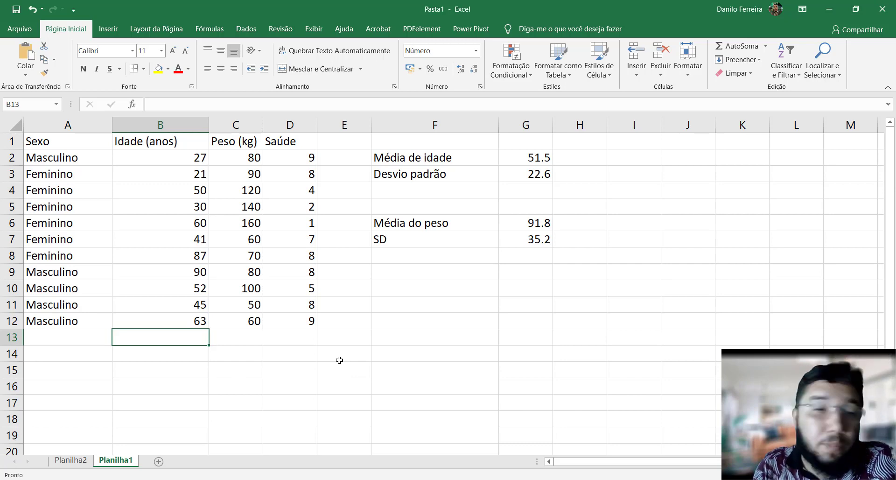
Switch to the Word document and clear the contents of the Idade and Peso rows in Table 1
{"action": "left_click", "coordinate": [427, 314]}
{"action": "left_click", "coordinate": [475, 479]}
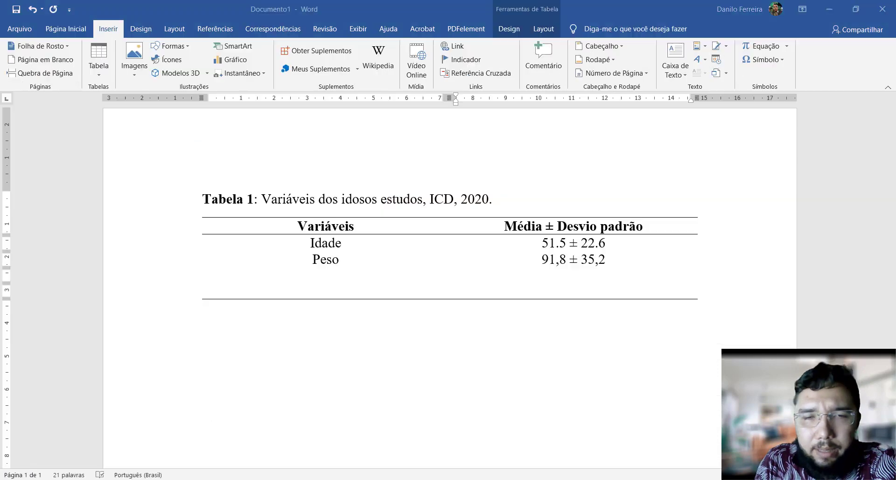
{"action": "left_click_drag", "start_coordinate": [309, 243], "coordinate": [674, 266]}
{"action": "key", "text": "Delete"}
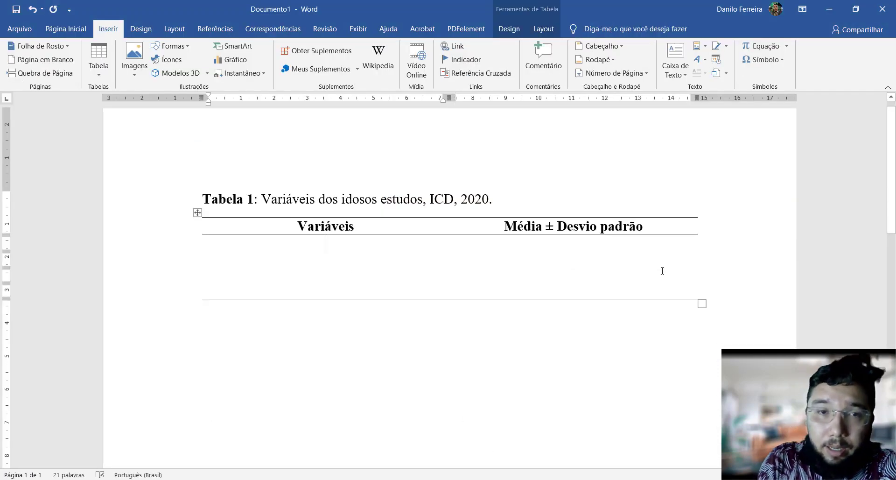
Replace the table header "Média ± Desvio padrão" with "N (%)" and switch back to the Excel workbook
{"action": "left_click_drag", "start_coordinate": [505, 227], "coordinate": [628, 229]}
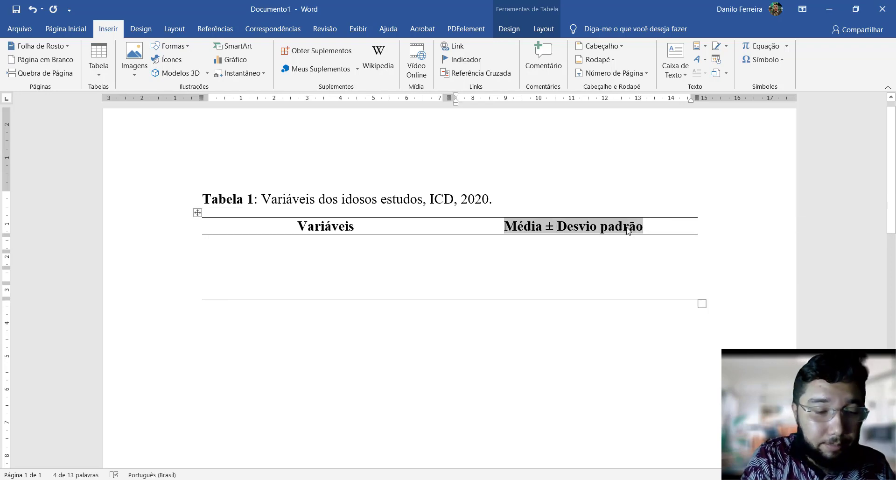
{"action": "type", "text": "N ("}
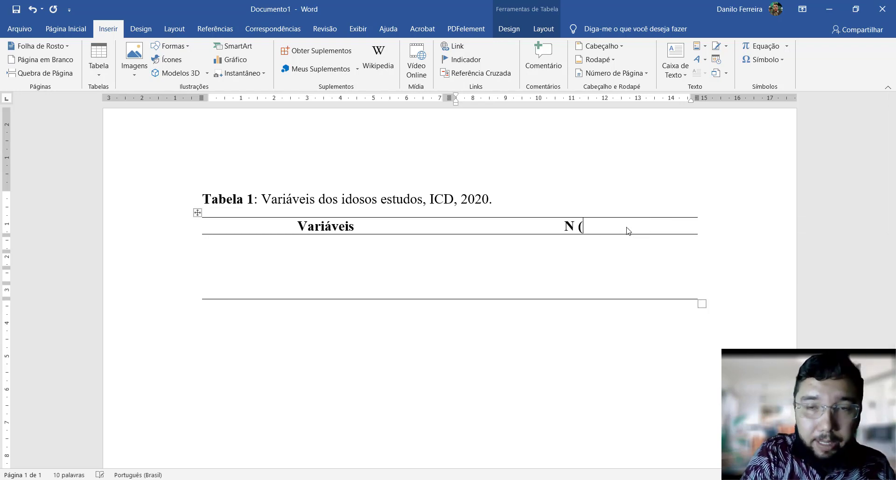
{"action": "type", "text": "%)"}
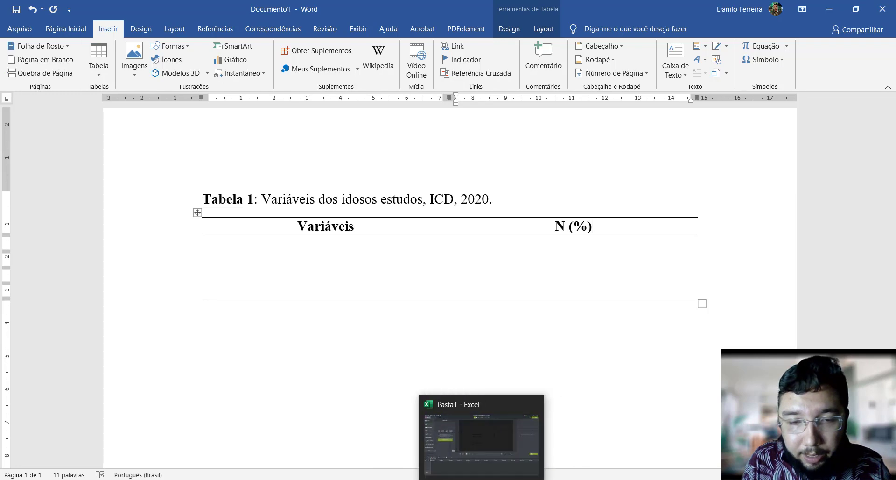
{"action": "left_click", "coordinate": [483, 478]}
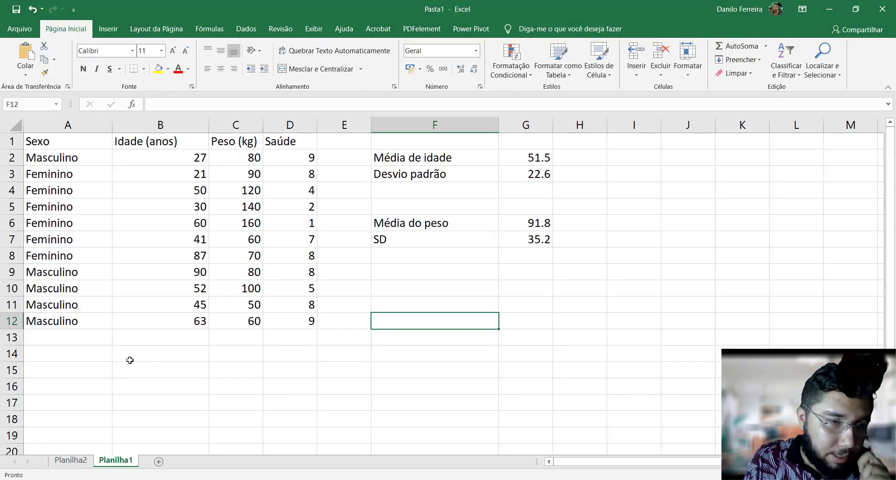
{"action": "left_click", "coordinate": [84, 353]}
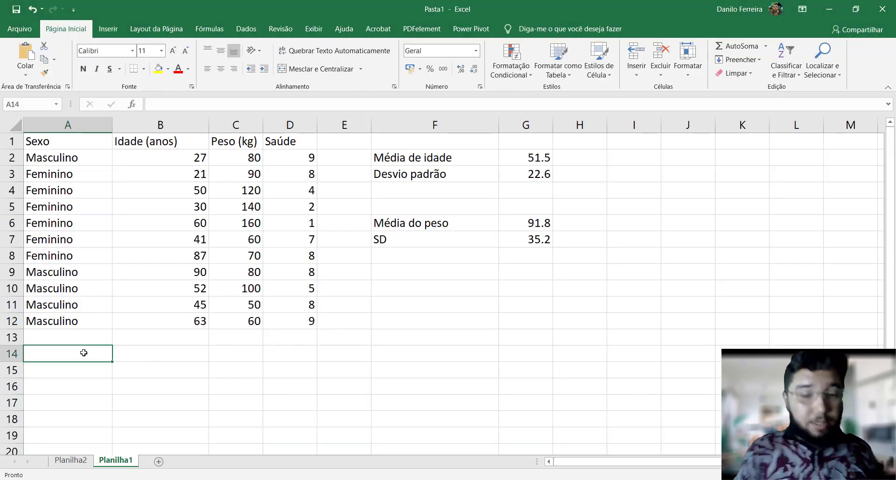
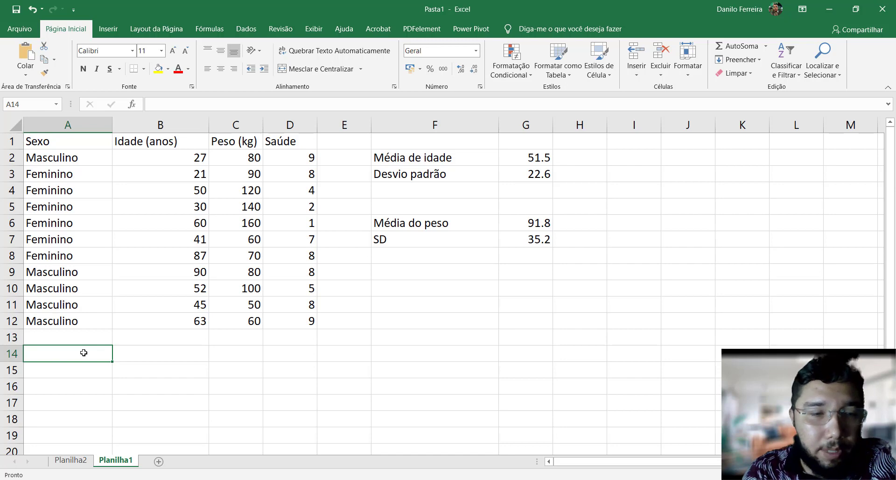
{"action": "type", "text": "="}
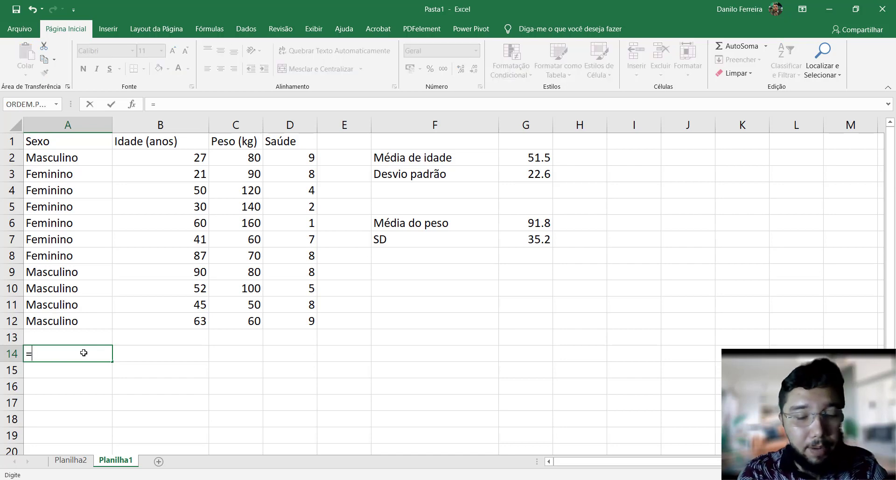
{"action": "type", "text": "cont"}
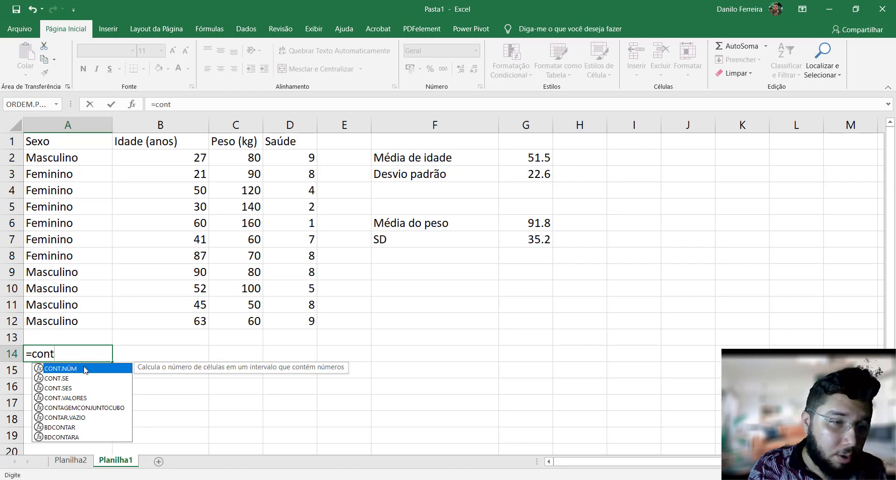
{"action": "double_click", "coordinate": [74, 378]}
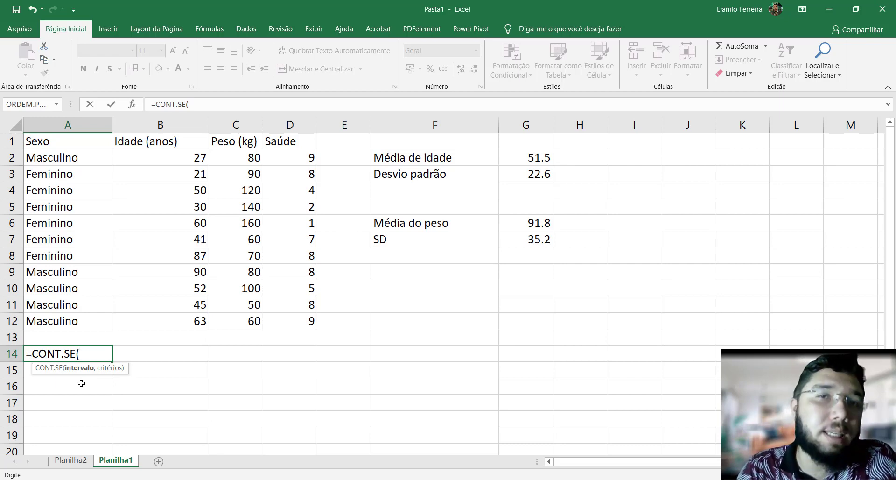
{"action": "key", "text": "BackSpace"}
{"action": "key", "text": "BackSpace"}
{"action": "key", "text": "BackSpace"}
{"action": "key", "text": "BackSpace"}
{"action": "key", "text": "BackSpace"}
{"action": "key", "text": "BackSpace"}
{"action": "key", "text": "BackSpace"}
{"action": "key", "text": "BackSpace"}
{"action": "key", "text": "BackSpace"}
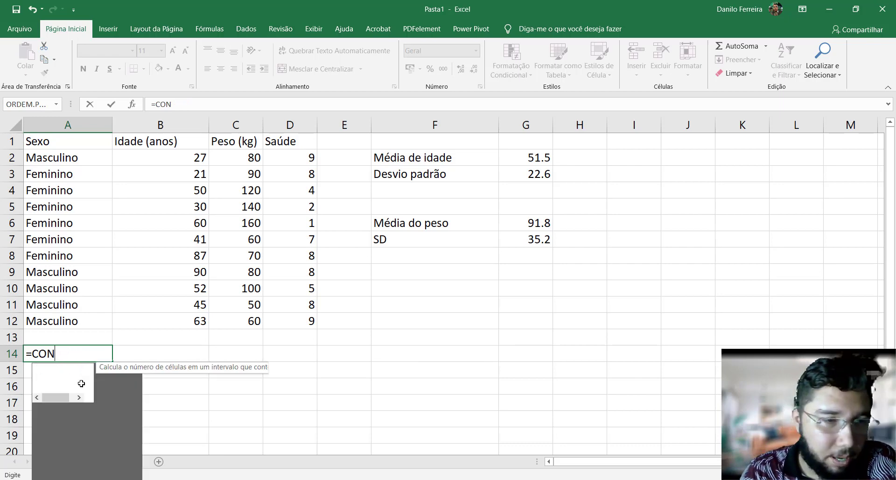
Enter the labels MASCULINO in cell F12 and FEMININO in cell F13
{"action": "left_click", "coordinate": [424, 322]}
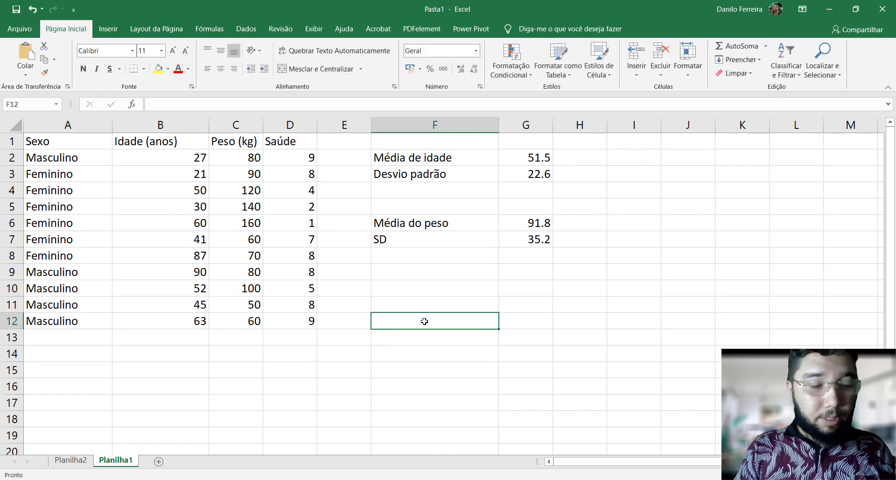
{"action": "key", "text": "Caps_Lock"}
{"action": "type", "text": "MASCULINO"}
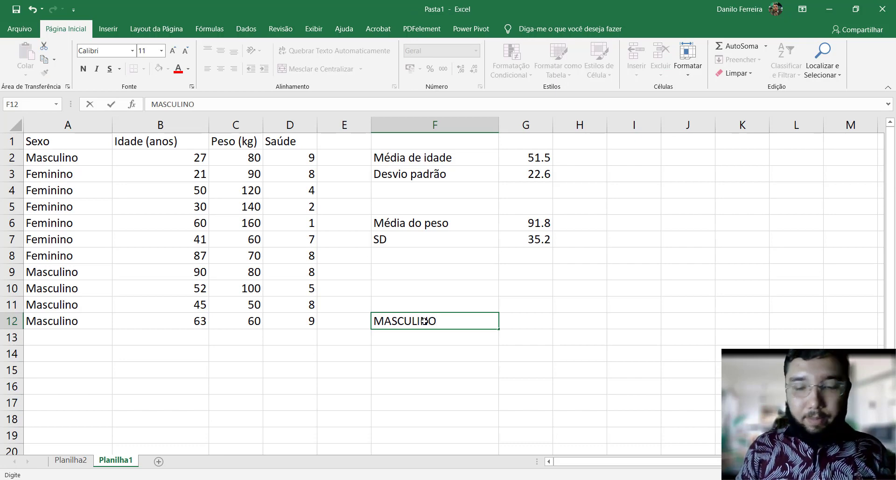
{"action": "key", "text": "Return"}
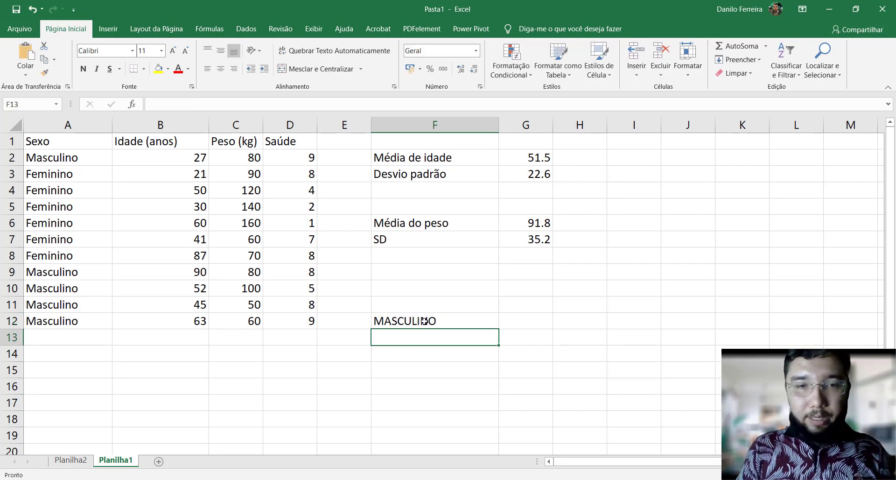
{"action": "type", "text": "FEMINI"}
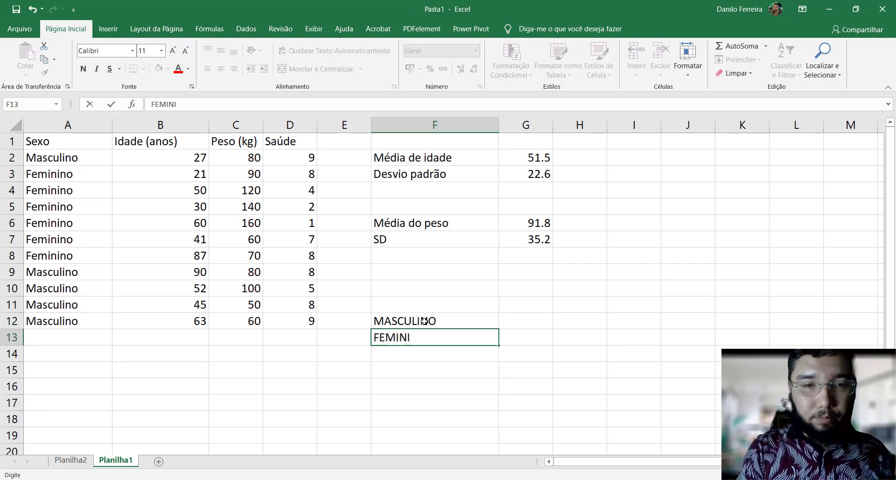
{"action": "type", "text": "NO"}
{"action": "key", "text": "Return"}
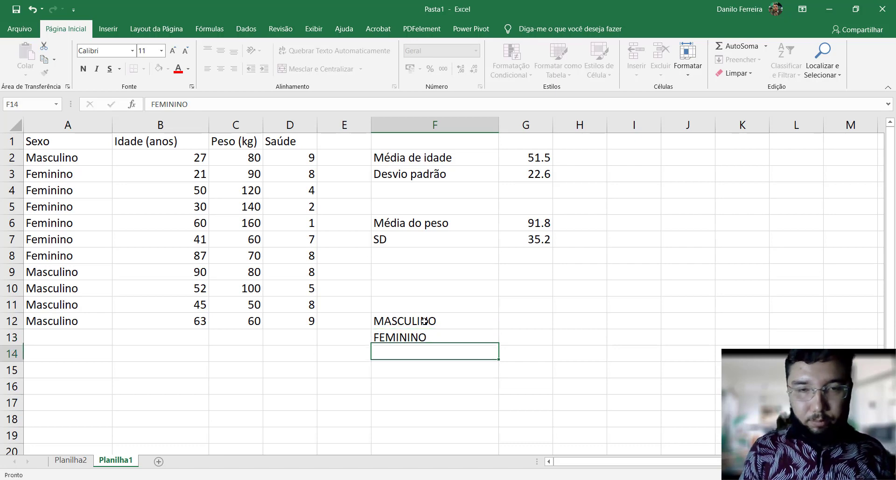
Count the Masculino entries in A2:A12 in cell G12 with the formula =CONT.SE(A2:A12;"Masculino")
{"action": "left_click", "coordinate": [520, 321]}
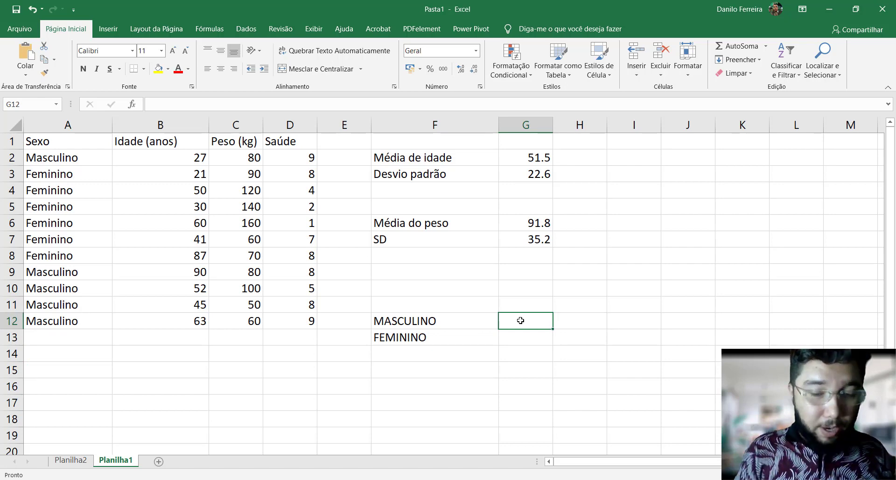
{"action": "type", "text": "=CO"}
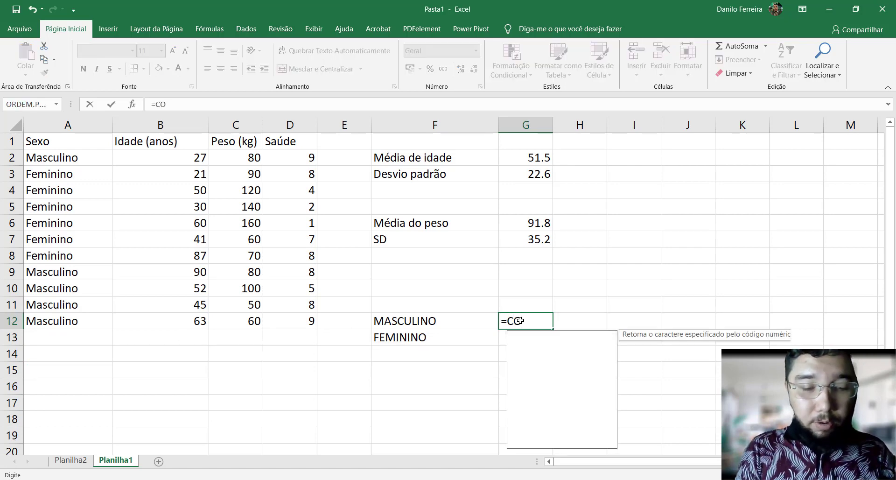
{"action": "type", "text": "NT.S"}
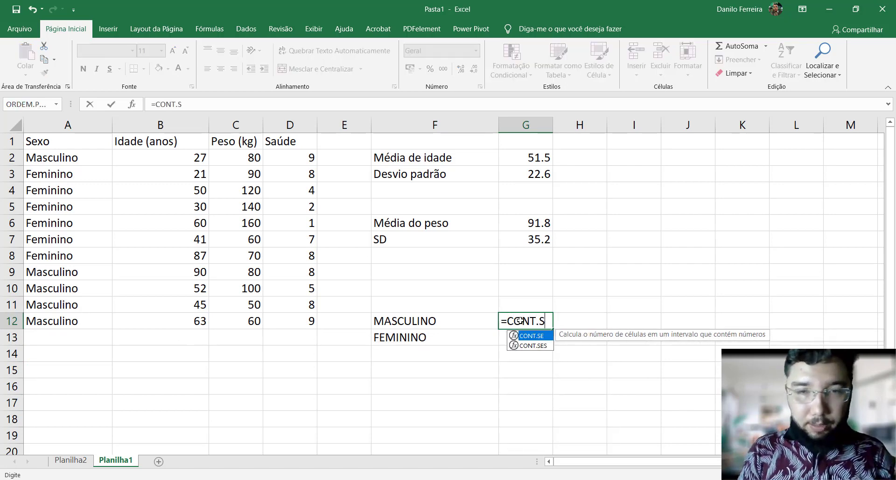
{"action": "type", "text": "E("}
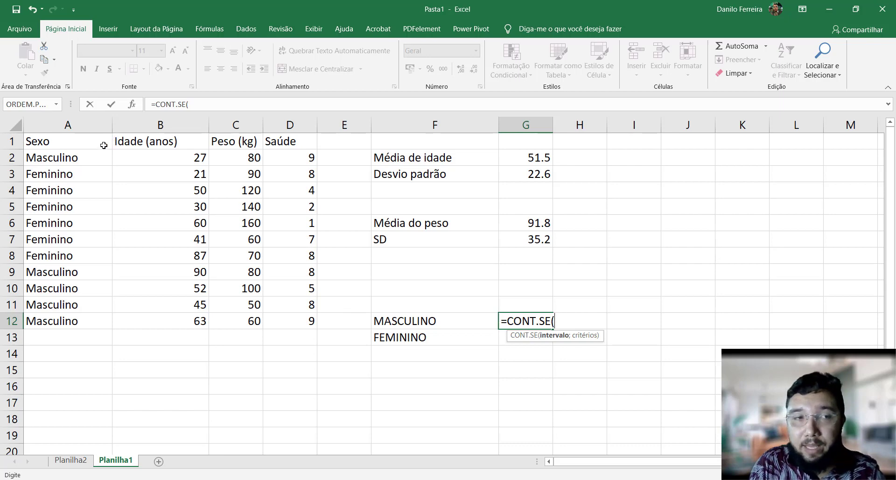
{"action": "left_click_drag", "start_coordinate": [81, 158], "coordinate": [67, 318]}
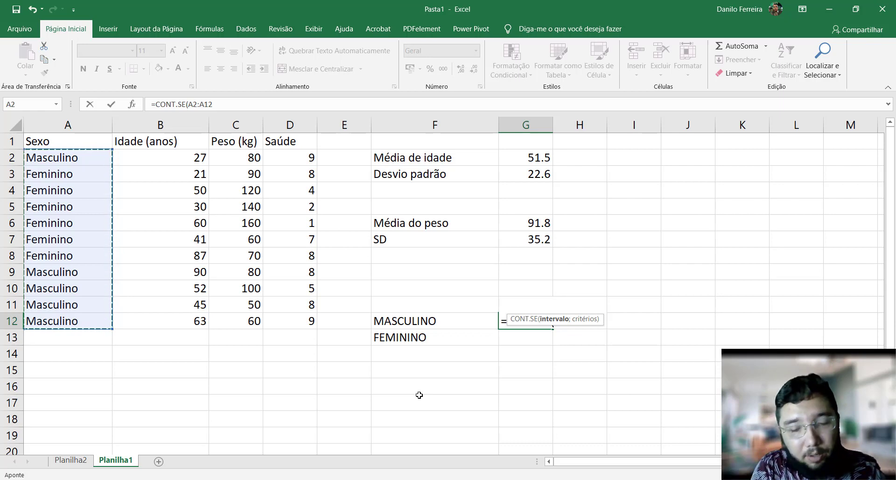
{"action": "type", "text": ";"}
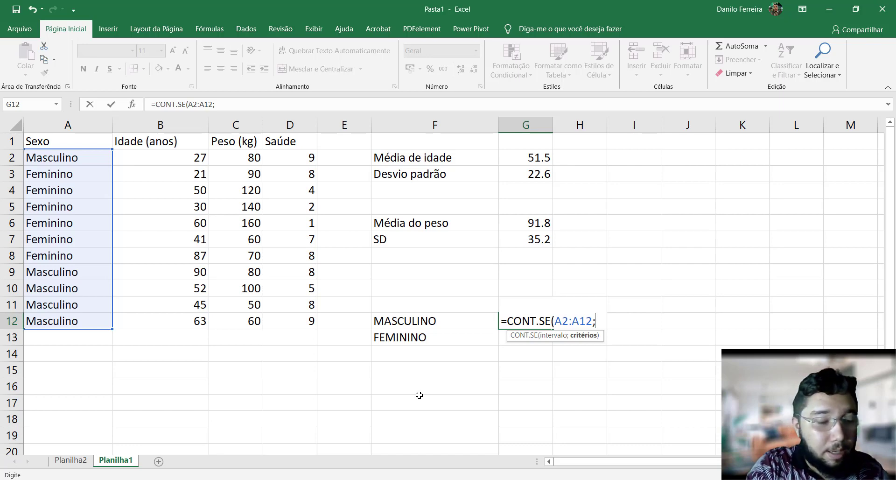
{"action": "type", "text": "\""}
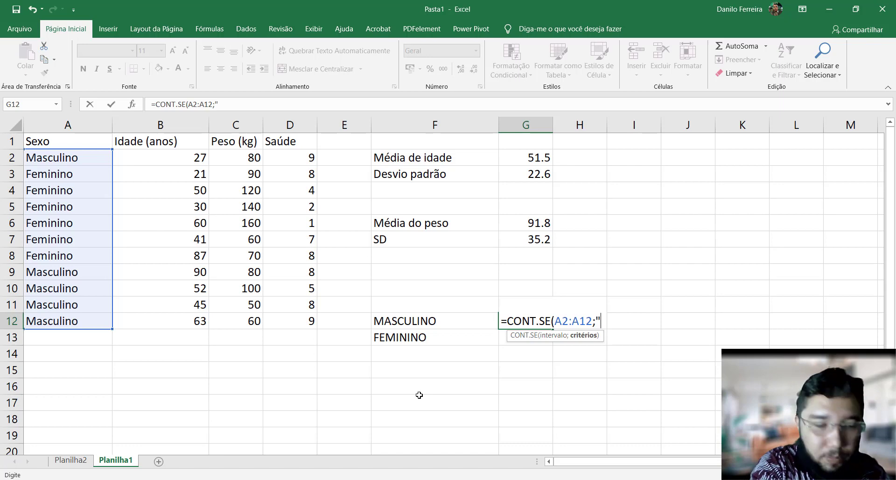
{"action": "key", "text": "Caps_Lock"}
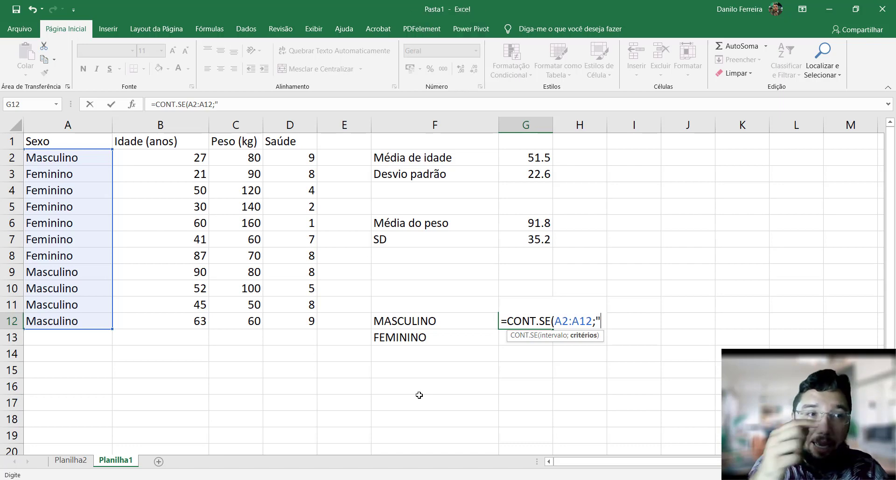
{"action": "type", "text": "M"}
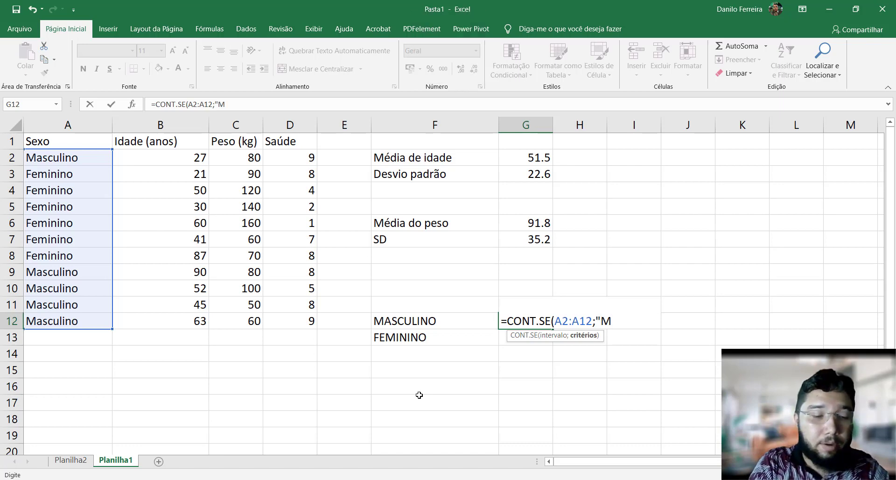
{"action": "type", "text": "asculino"}
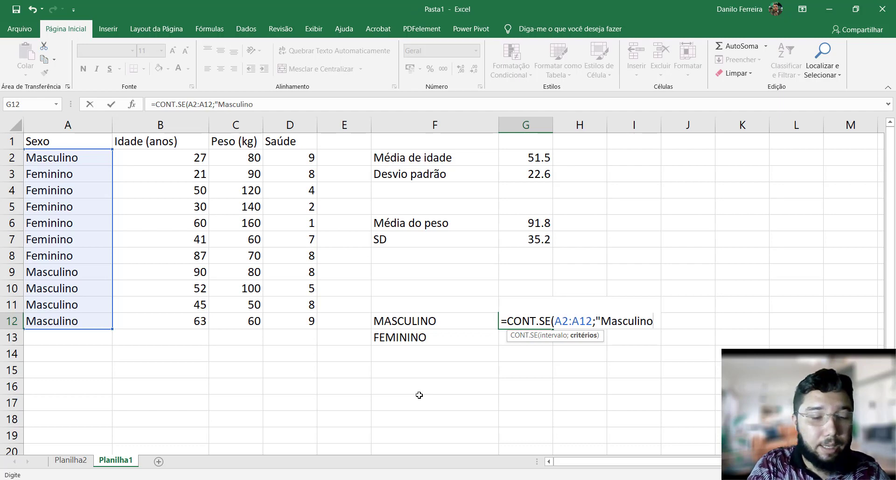
{"action": "key", "text": "BackSpace"}
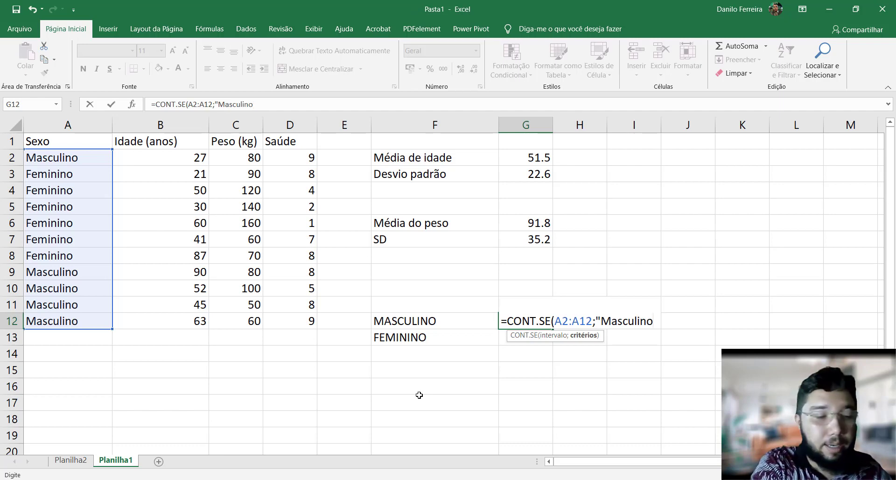
{"action": "type", "text": "\""}
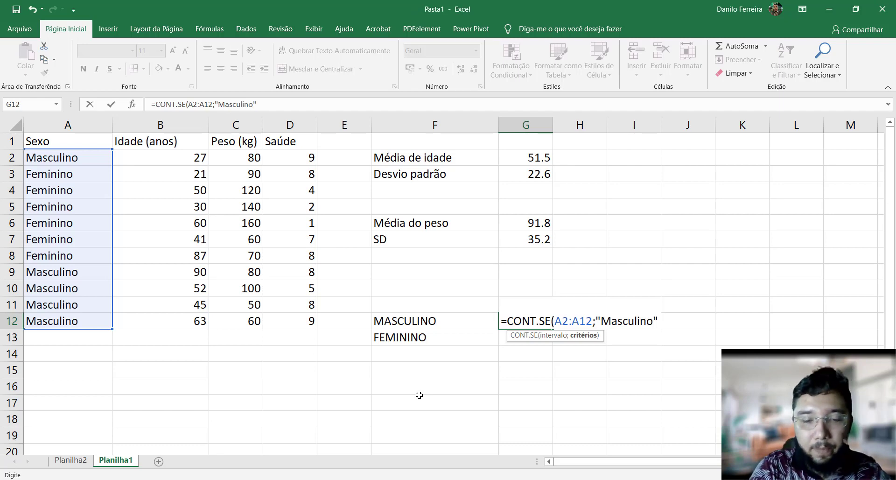
{"action": "type", "text": ")"}
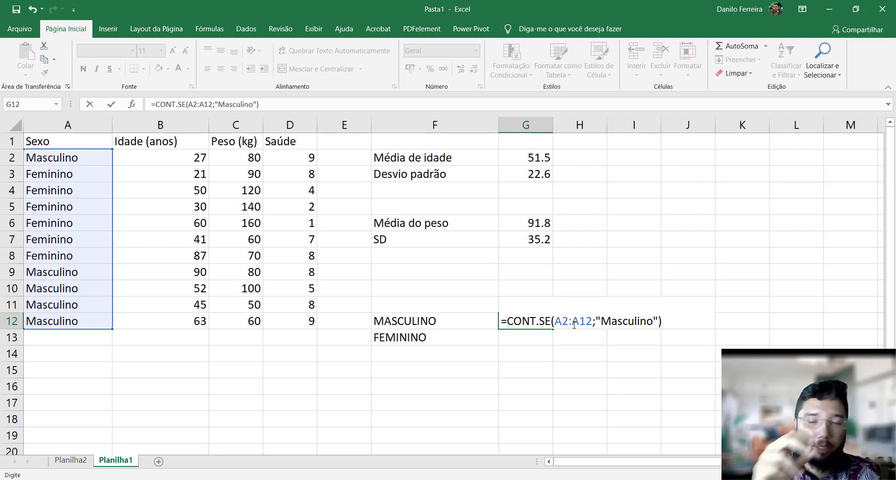
{"action": "key", "text": "Return"}
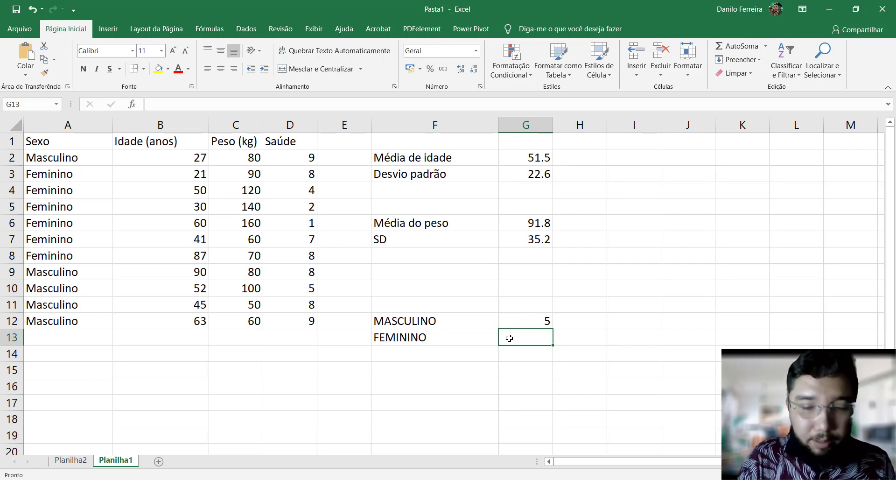
Count the Feminino entries in A2:A12 in cell G13 with the formula =CONT.SE(A2:A12;"Feminino")
{"action": "type", "text": "=cont"}
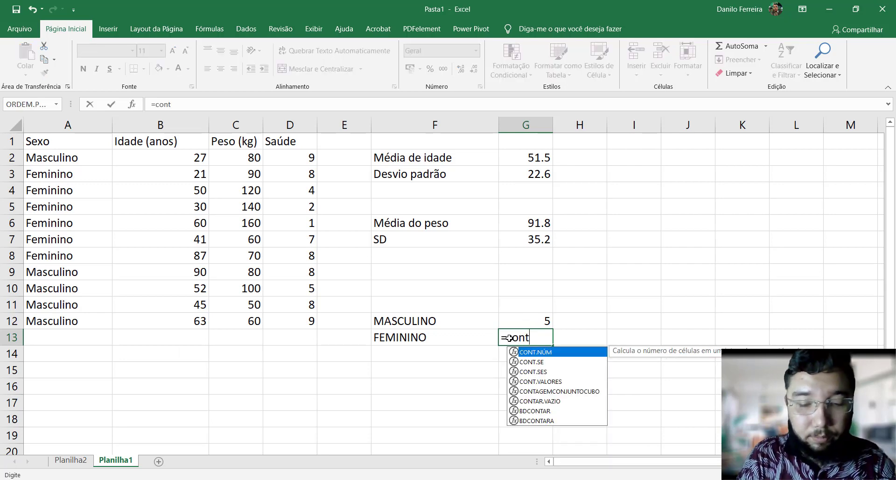
{"action": "type", "text": ".se("}
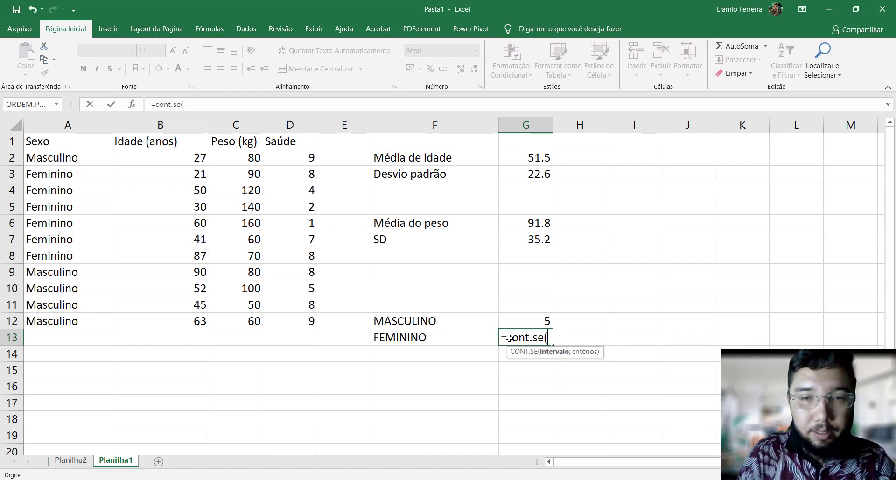
{"action": "left_click_drag", "start_coordinate": [83, 158], "coordinate": [72, 320]}
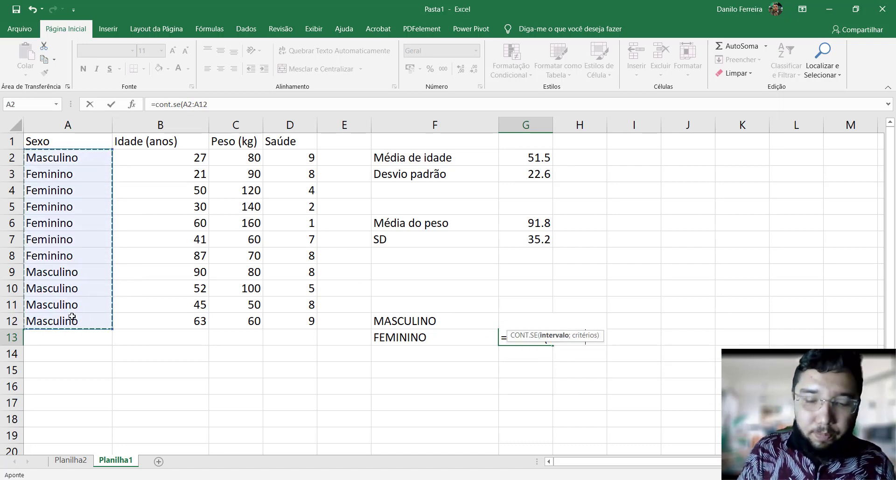
{"action": "type", "text": ";"}
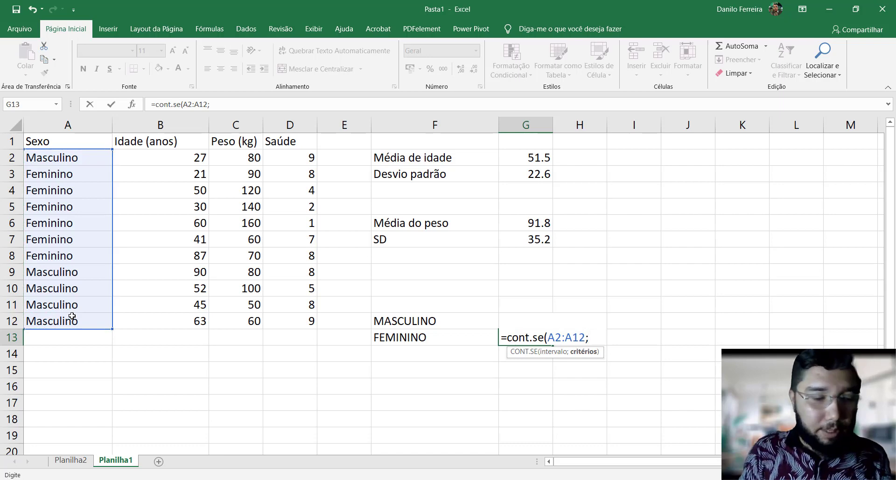
{"action": "type", "text": "\"D"}
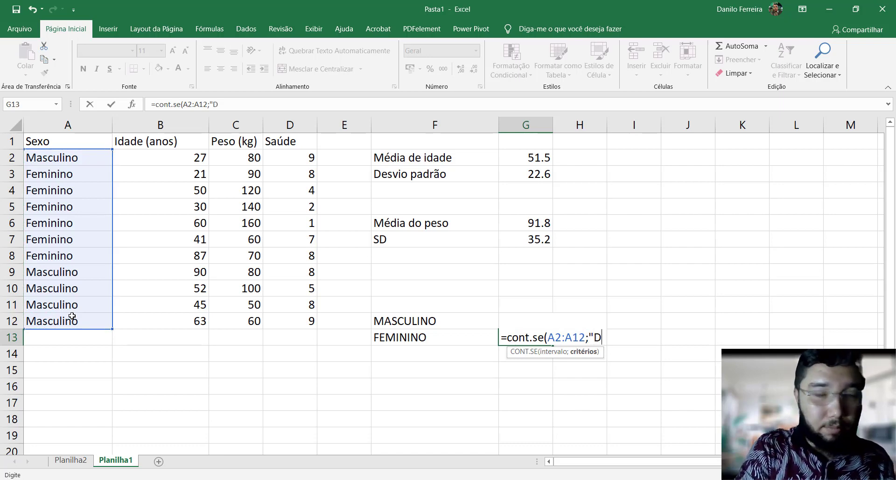
{"action": "key", "text": "BackSpace"}
{"action": "type", "text": "Fe"}
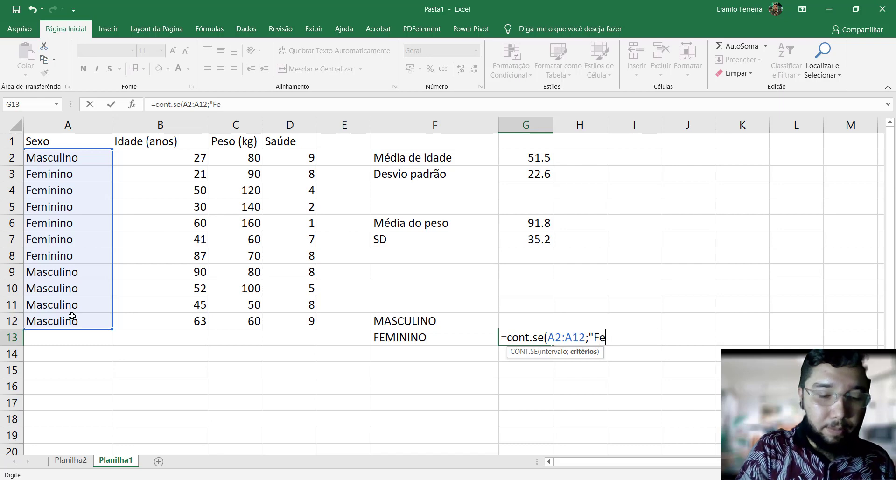
{"action": "type", "text": "minino)"}
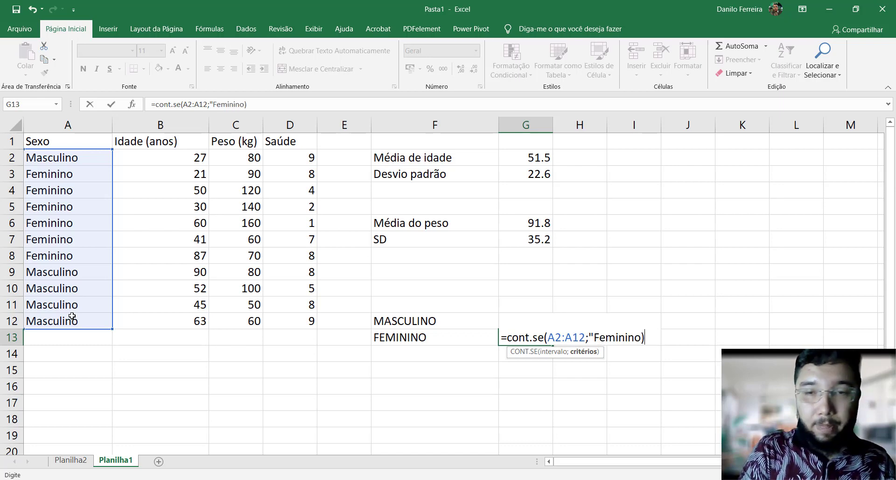
{"action": "key", "text": "BackSpace"}
{"action": "type", "text": "\""}
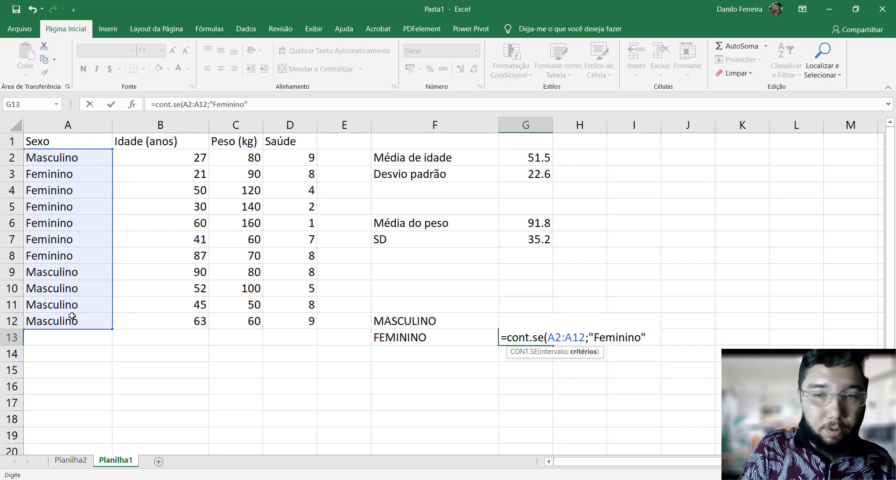
{"action": "type", "text": ")"}
{"action": "key", "text": "Return"}
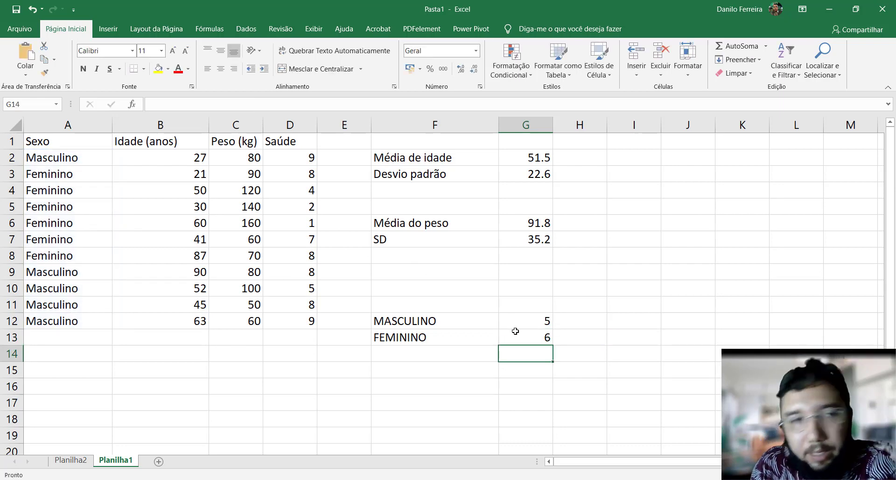
Check the sex counts on the Planilha2 sheet, and enter the total 11 in cell G10 of Planilha1
{"action": "left_click", "coordinate": [63, 461]}
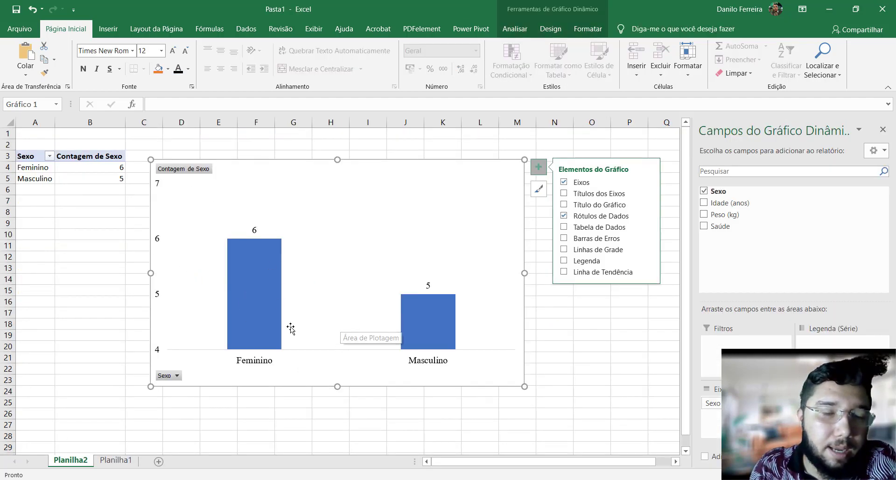
{"action": "left_click", "coordinate": [127, 461]}
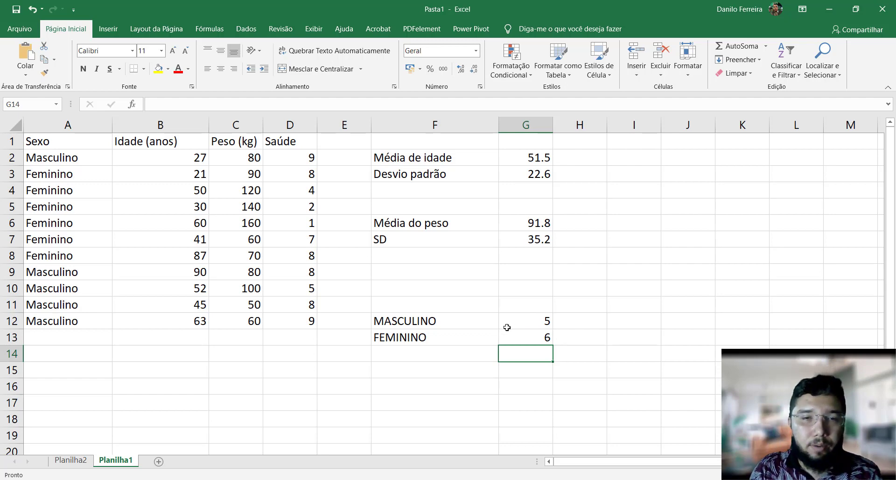
{"action": "left_click", "coordinate": [538, 289]}
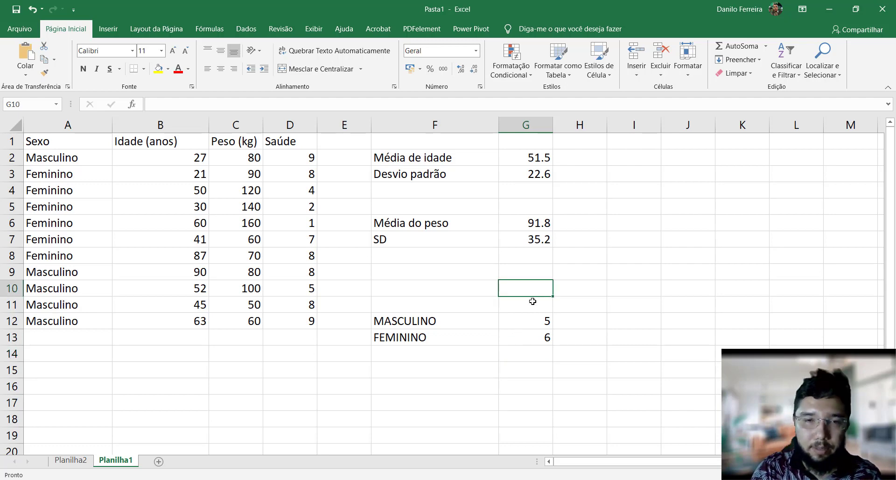
{"action": "type", "text": "11"}
{"action": "key", "text": "Return"}
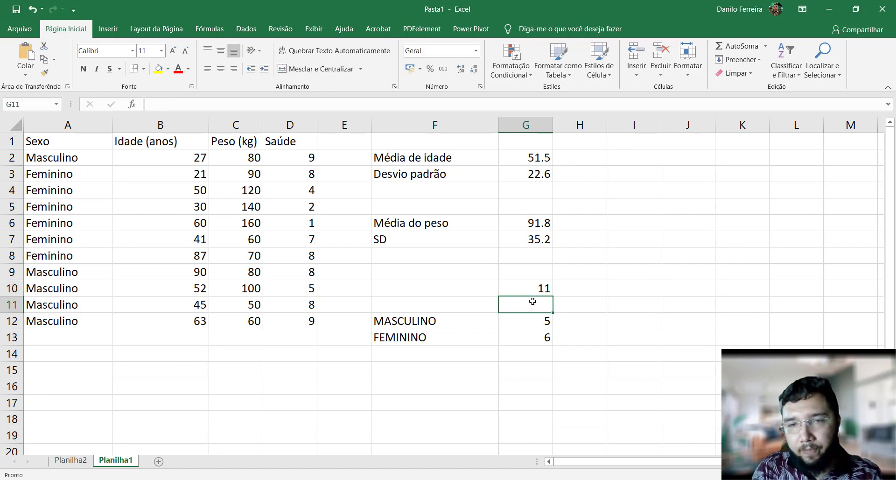
Convert the CONT.SE formulas in cells G12 and G13 to fixed values and check both cells
{"action": "left_click", "coordinate": [582, 332]}
{"action": "left_click", "coordinate": [535, 325]}
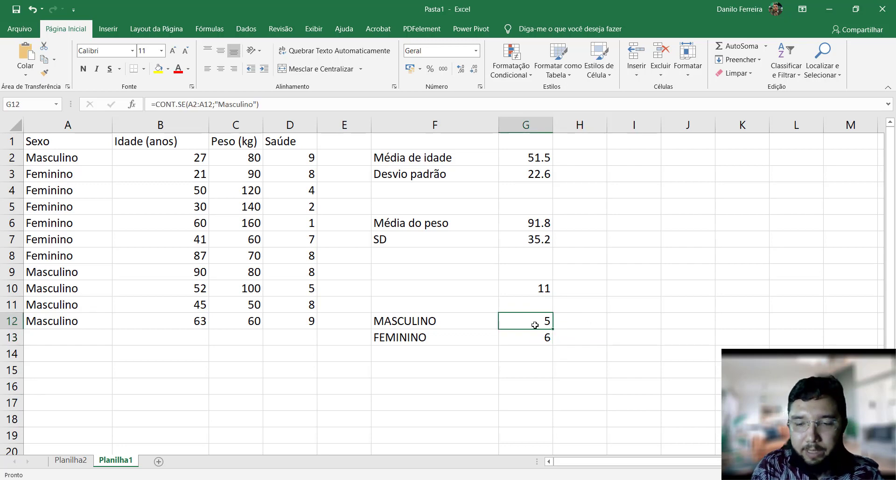
{"action": "key", "text": "F2"}
{"action": "key", "text": "F9"}
{"action": "key", "text": "Return"}
{"action": "key", "text": "F2"}
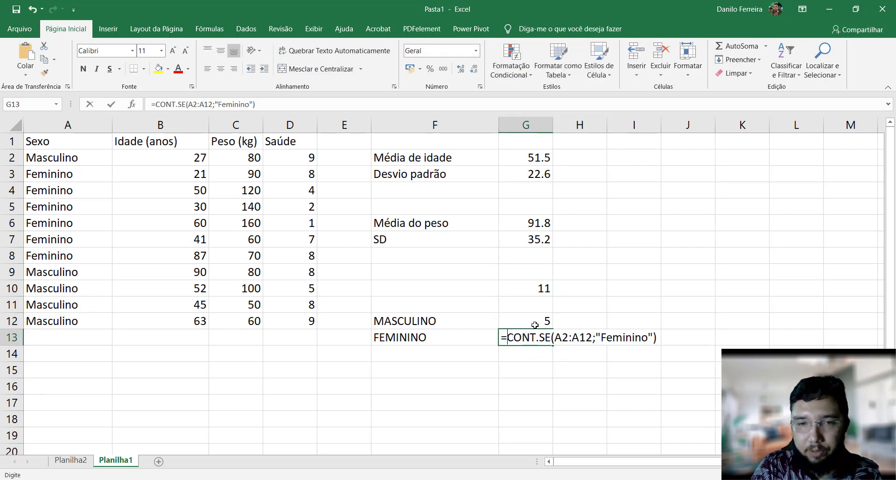
{"action": "key", "text": "F9"}
{"action": "key", "text": "Return"}
{"action": "left_click", "coordinate": [509, 322]}
{"action": "left_click", "coordinate": [451, 321]}
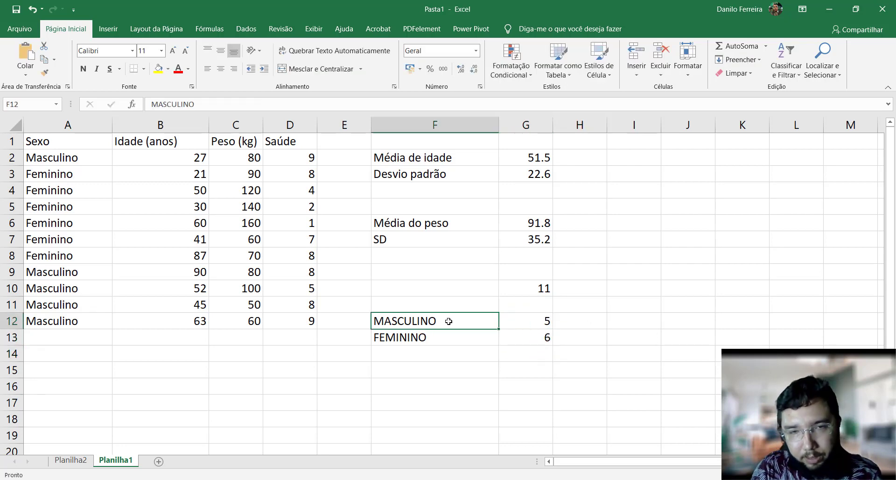
{"action": "left_click", "coordinate": [531, 333]}
{"action": "left_click", "coordinate": [455, 336]}
{"action": "left_click", "coordinate": [504, 338]}
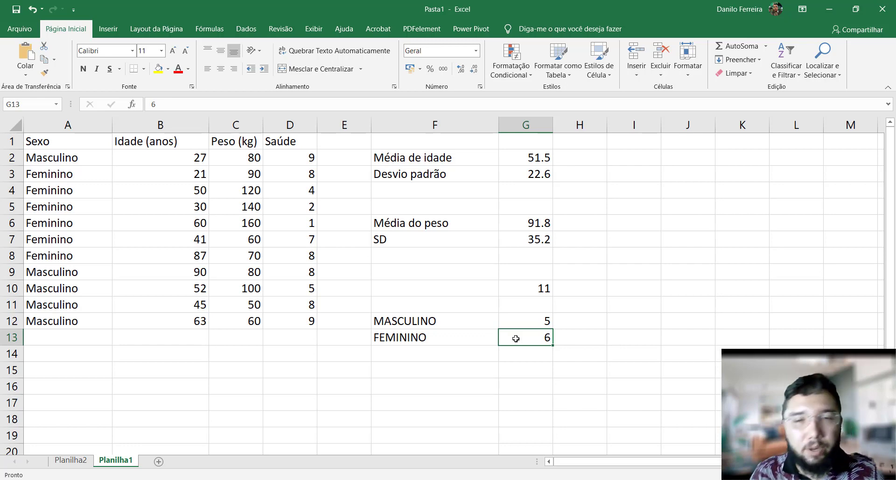
{"action": "left_click", "coordinate": [578, 322]}
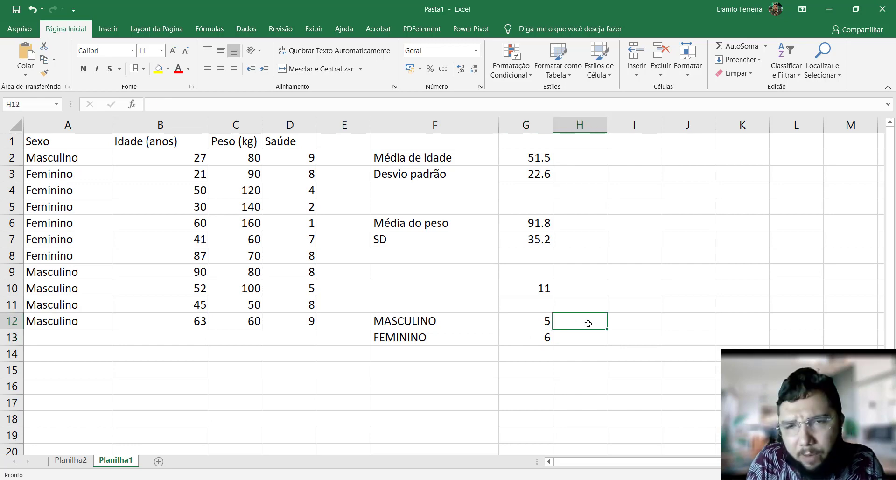
{"action": "type", "text": "="}
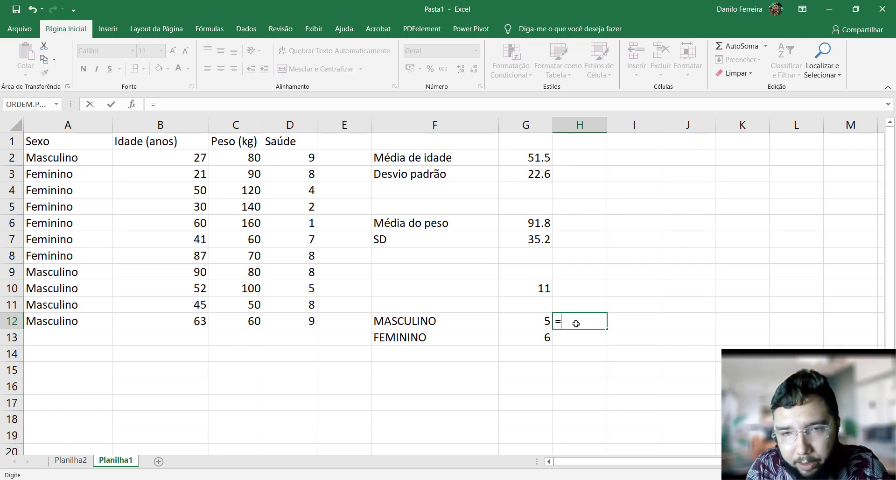
{"action": "type", "text": "("}
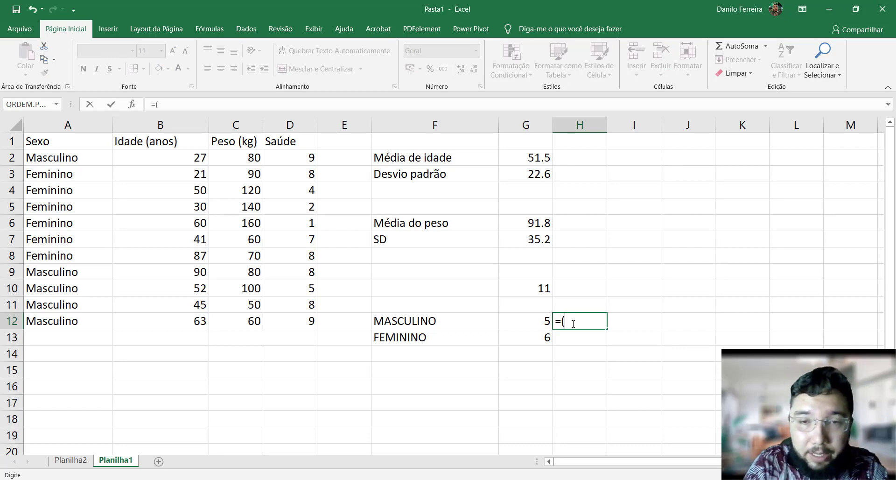
{"action": "key", "text": "BackSpace"}
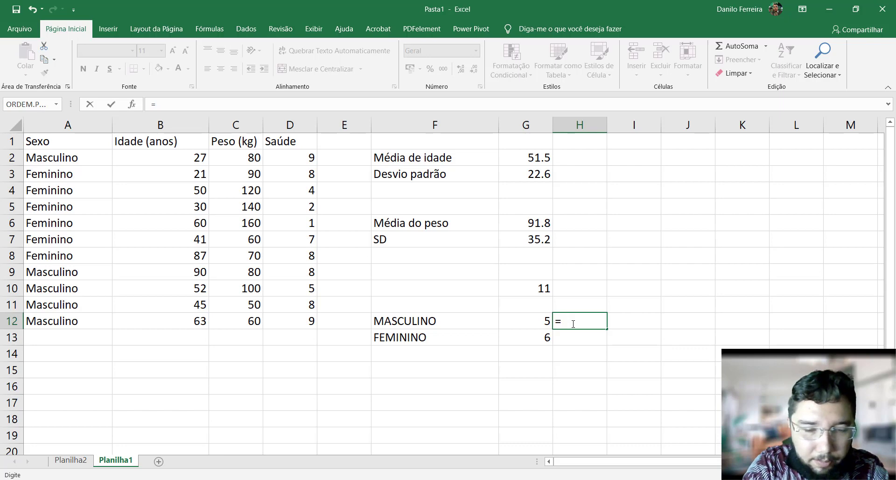
{"action": "type", "text": "("}
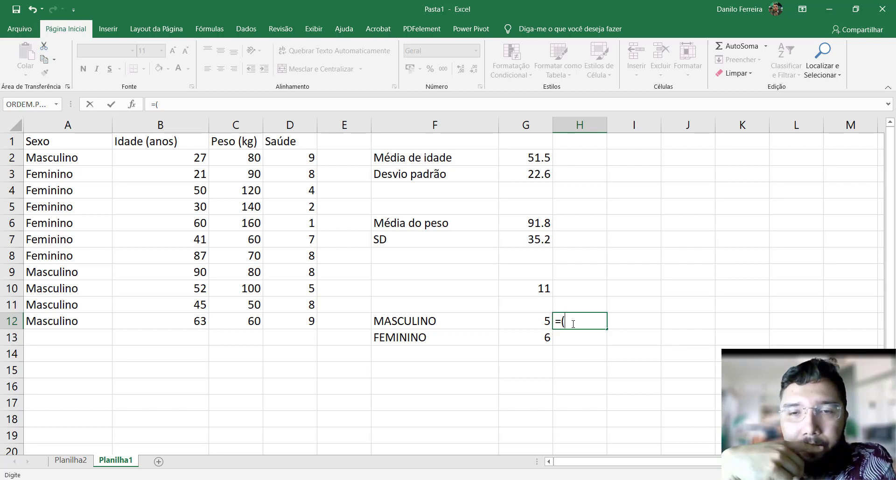
{"action": "key", "text": "BackSpace"}
{"action": "key", "text": "BackSpace"}
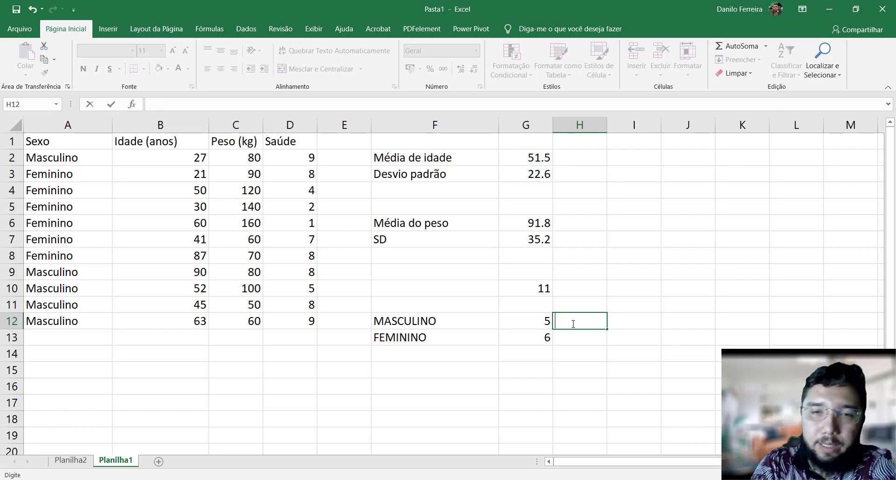
{"action": "key", "text": "Escape"}
Sum the sex counts G12:G13 in cell G15 with the SOMA function as a check, and clear that cell again
{"action": "left_click", "coordinate": [548, 367]}
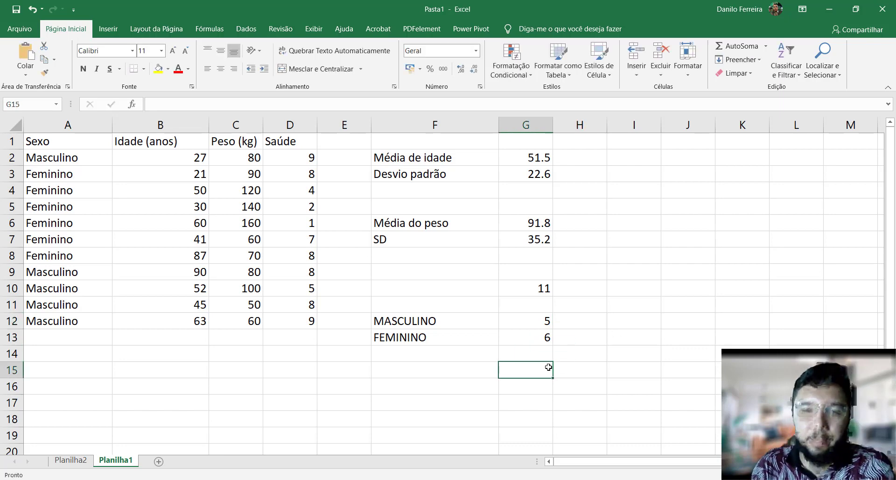
{"action": "type", "text": "=soma"}
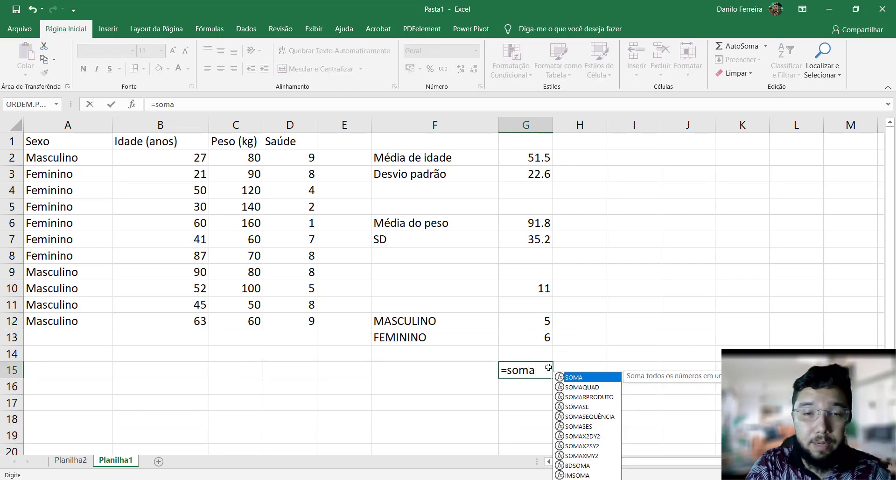
{"action": "type", "text": "("}
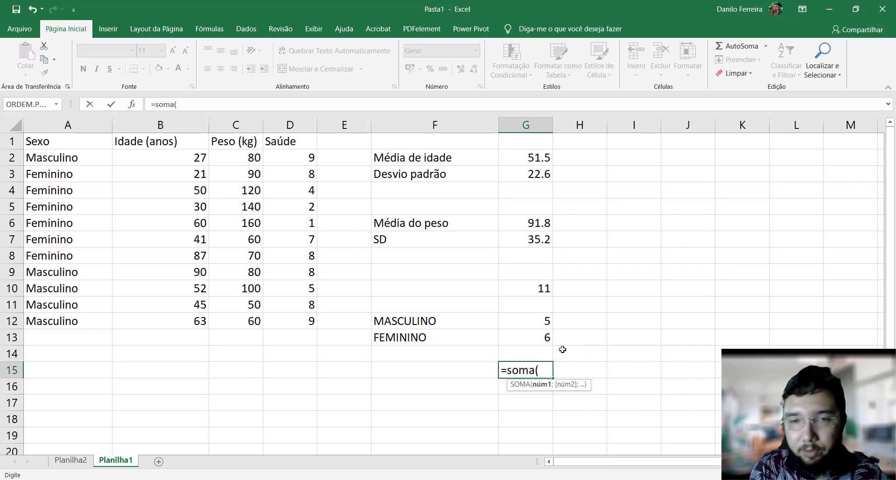
{"action": "left_click_drag", "start_coordinate": [542, 323], "coordinate": [543, 334]}
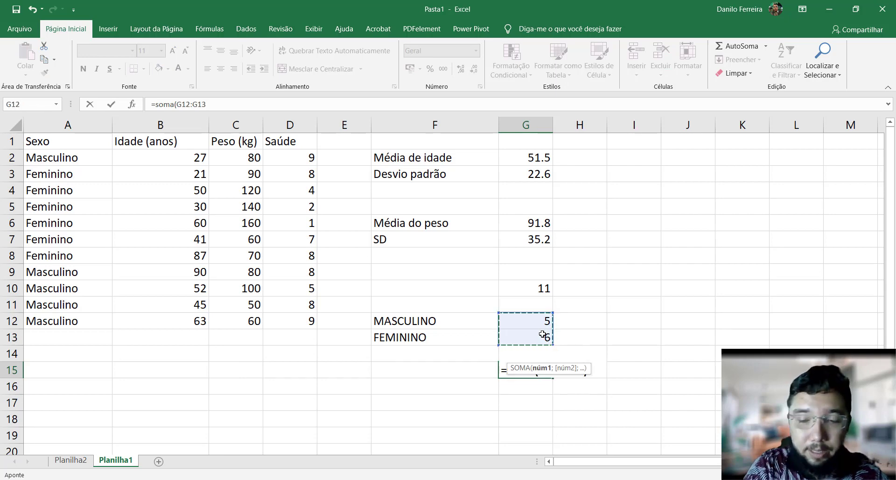
{"action": "key", "text": "Return"}
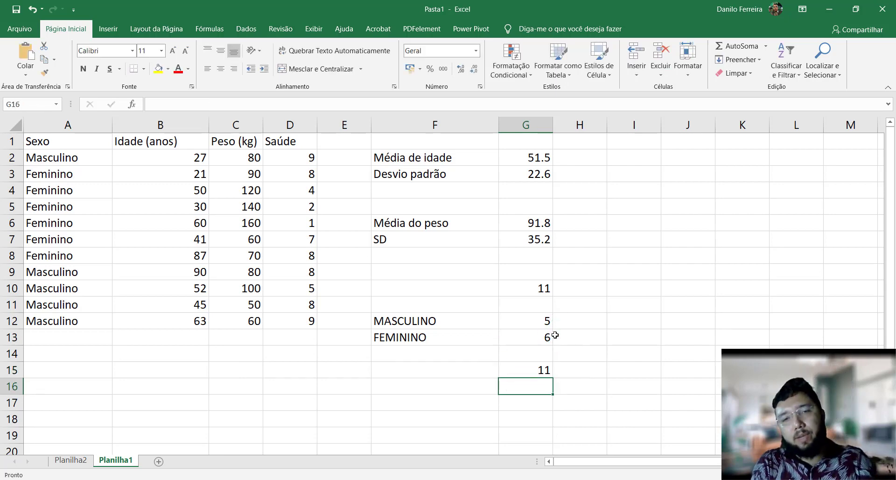
{"action": "left_click", "coordinate": [573, 321]}
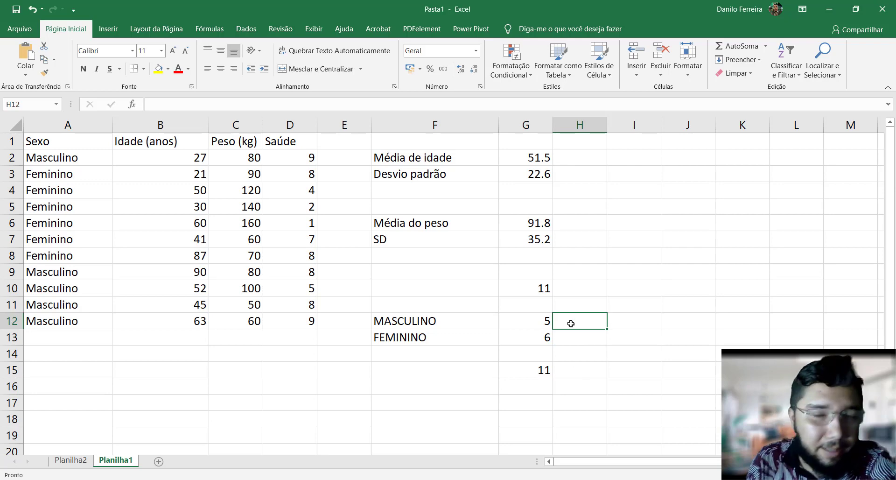
{"action": "left_click", "coordinate": [544, 368]}
{"action": "key", "text": "Delete"}
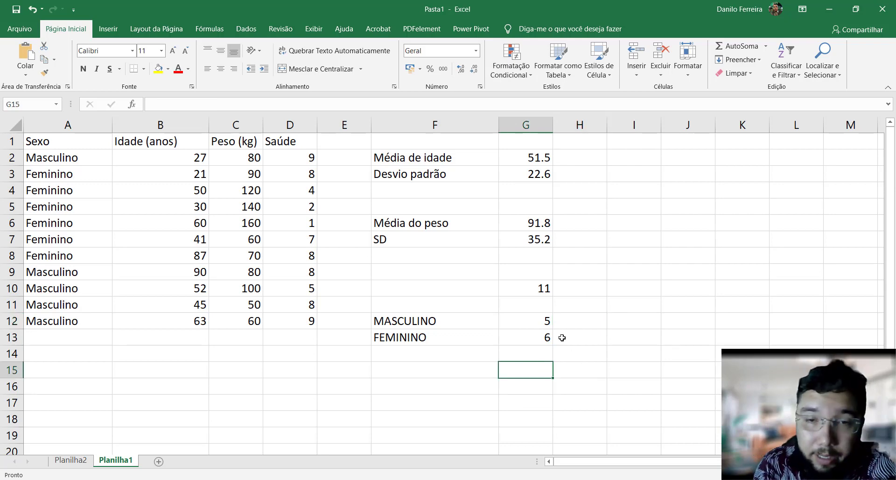
Calculate the Masculino percentage in cell H12 with the formula =(G12*100)/11
{"action": "left_click", "coordinate": [578, 327]}
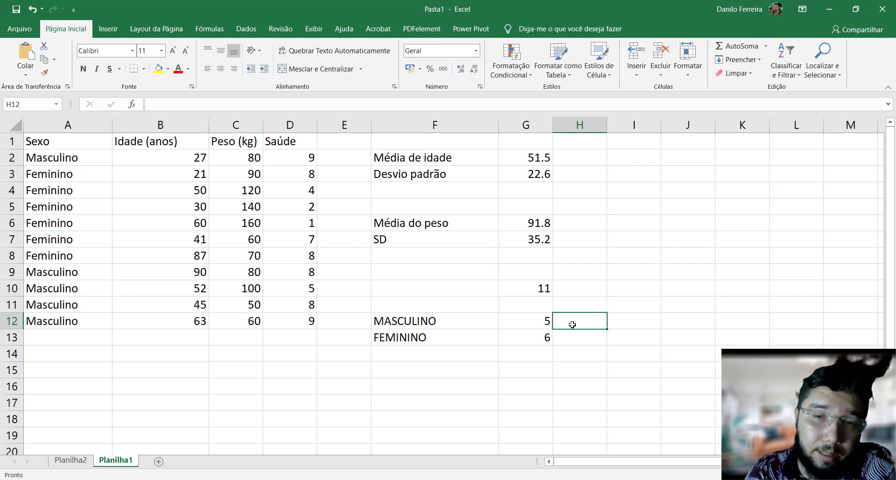
{"action": "type", "text": "="}
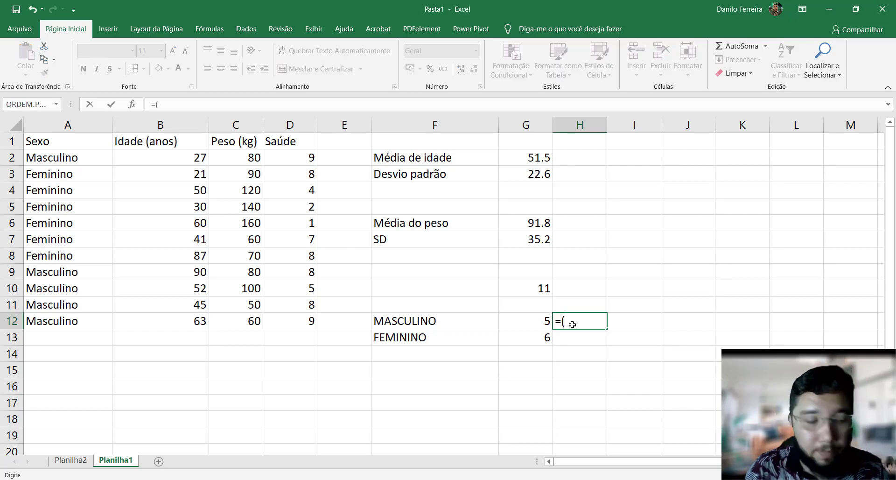
{"action": "type", "text": "("}
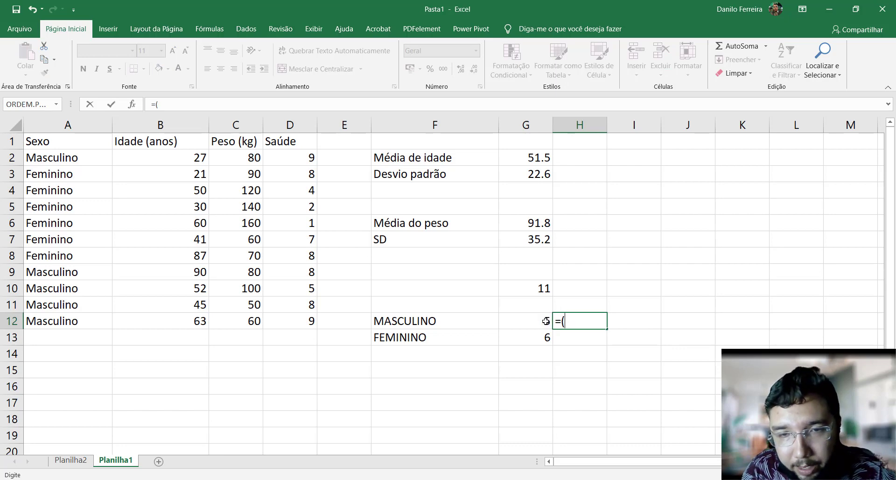
{"action": "left_click", "coordinate": [545, 321]}
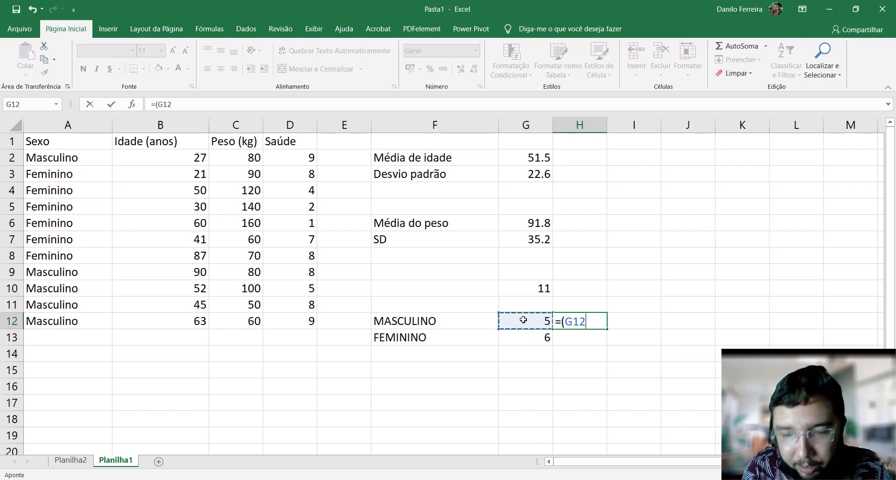
{"action": "type", "text": "*100"}
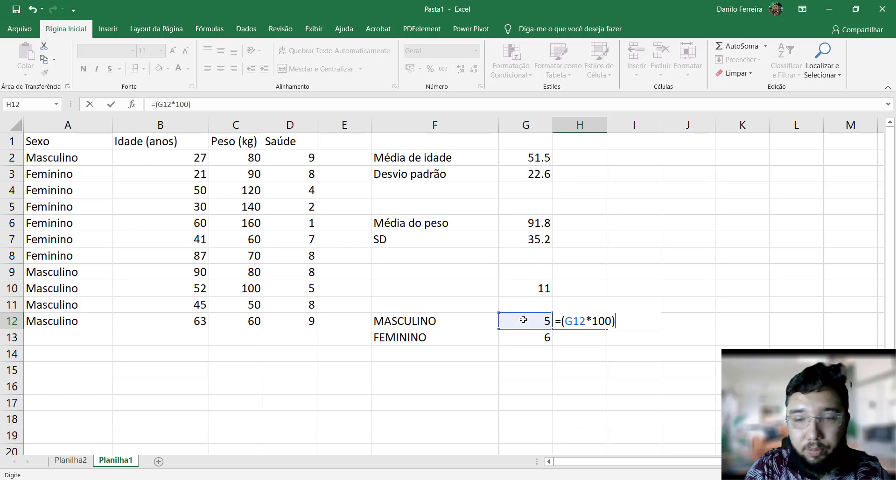
{"action": "type", "text": "11"}
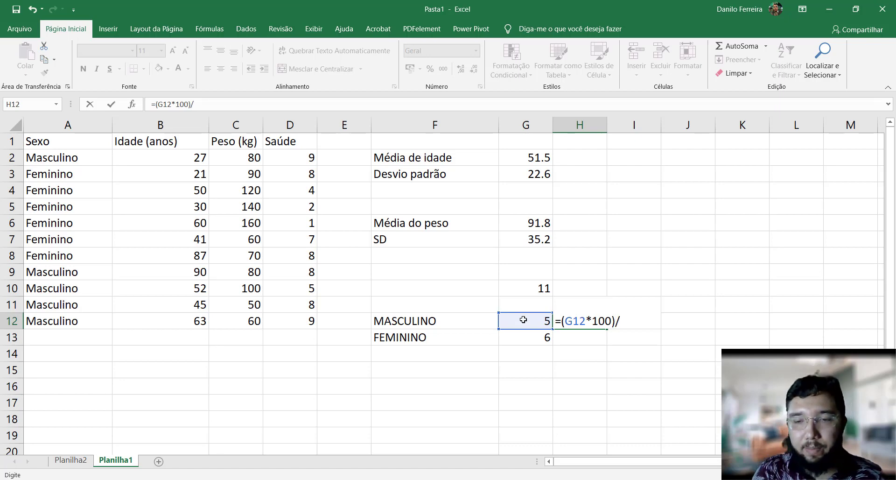
{"action": "type", "text": "11"}
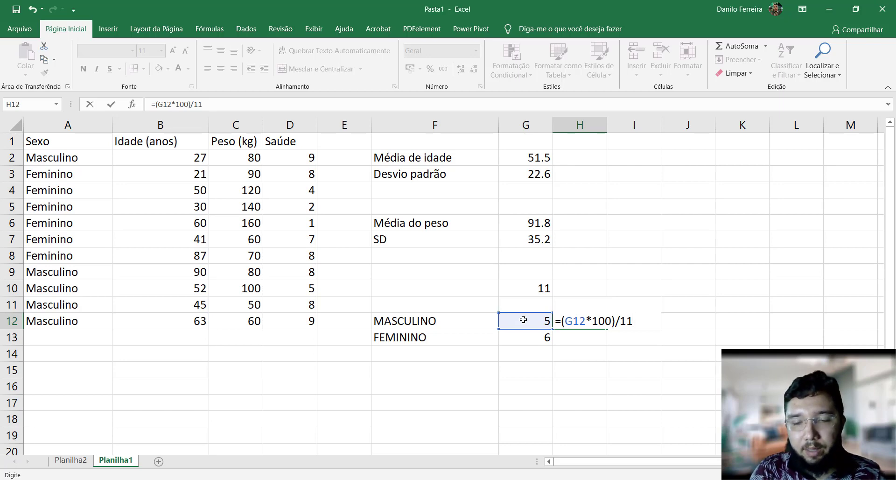
{"action": "key", "text": "Return"}
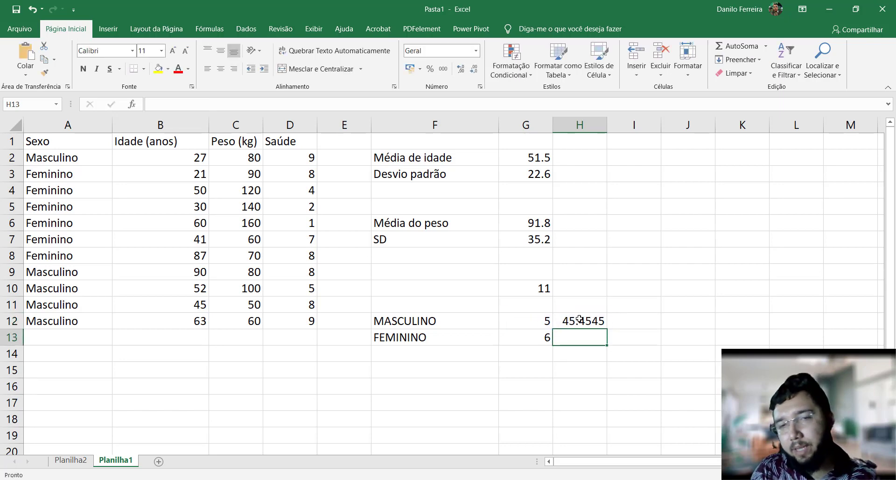
Check the percentage formula in cell H12 and fill it down to H13 for the Feminino count
{"action": "left_click", "coordinate": [596, 319]}
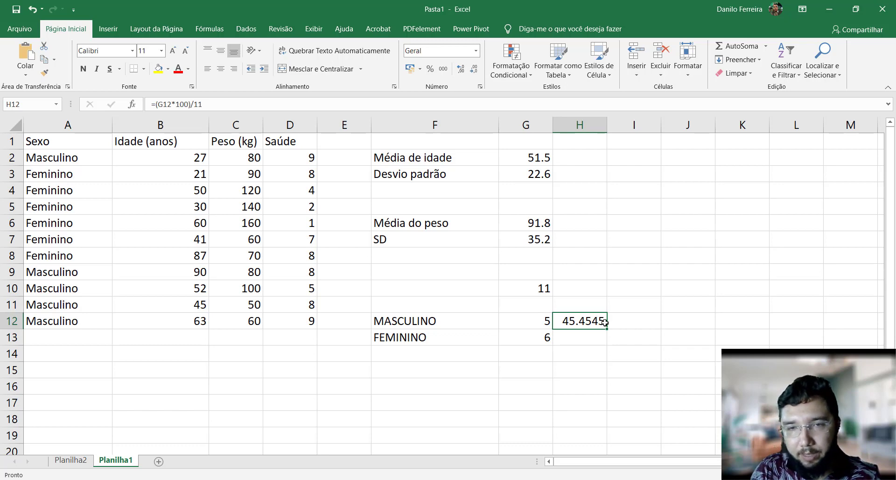
{"action": "mouse_move", "coordinate": [607, 327]}
{"action": "left_mouse_down"}
{"action": "mouse_move", "coordinate": [605, 339]}
{"action": "mouse_move", "coordinate": [609, 330]}
{"action": "left_mouse_up"}
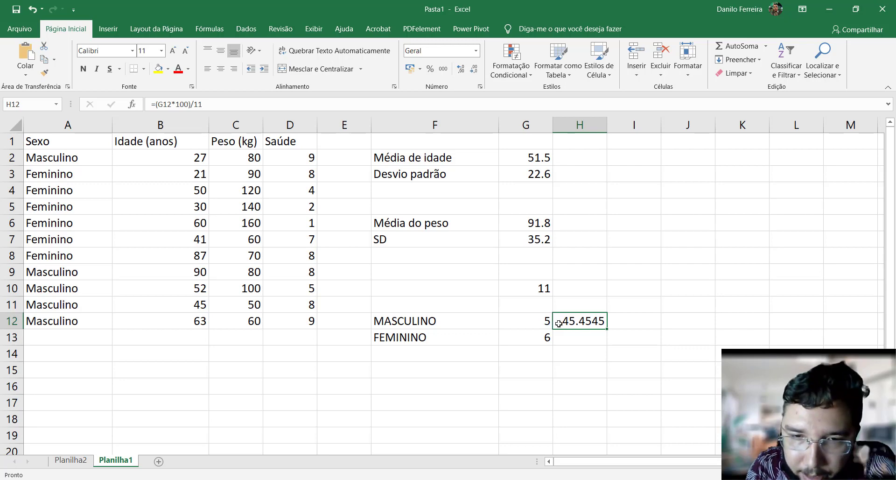
{"action": "double_click", "coordinate": [579, 321]}
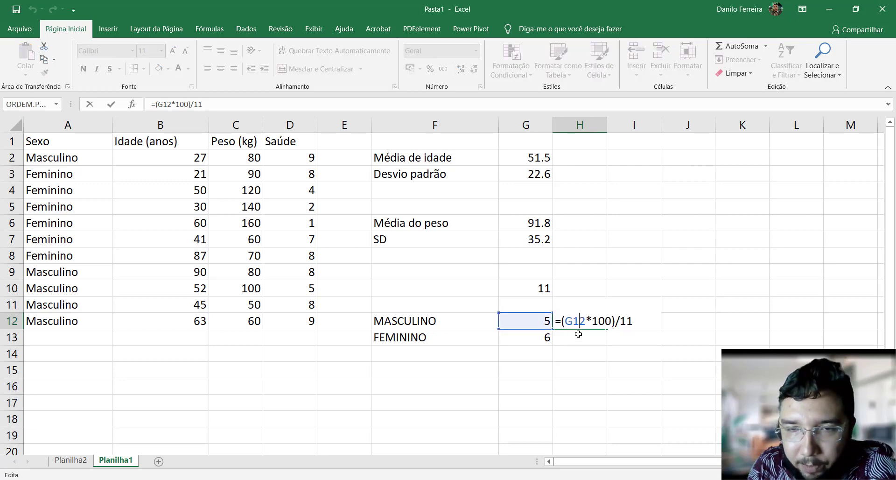
{"action": "key", "text": "Return"}
{"action": "left_click", "coordinate": [564, 321]}
{"action": "left_click", "coordinate": [545, 322]}
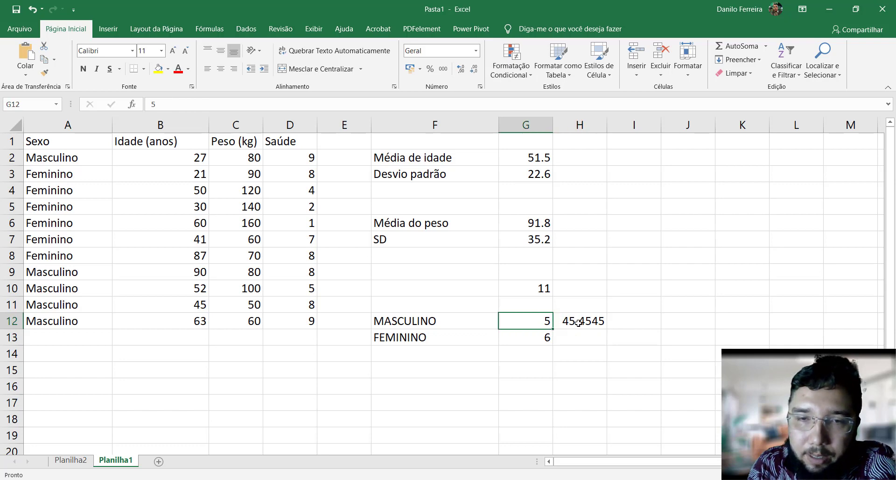
{"action": "left_click", "coordinate": [579, 322]}
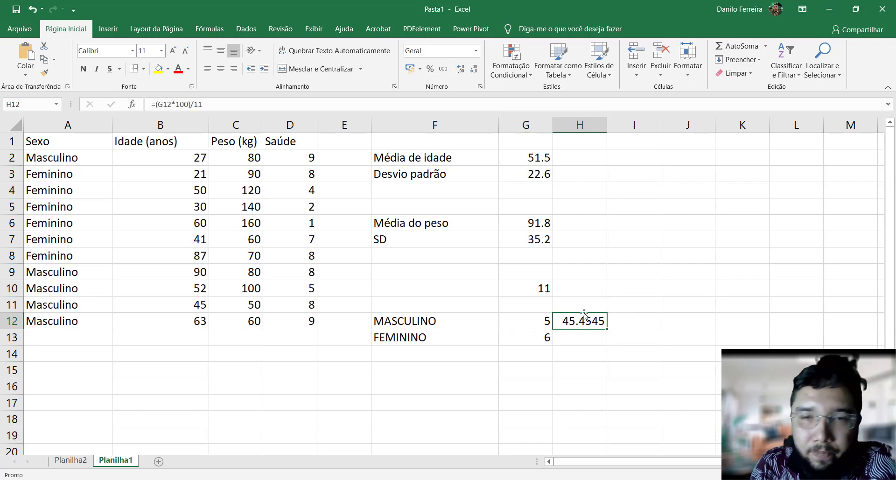
{"action": "left_click_drag", "start_coordinate": [609, 328], "coordinate": [605, 341]}
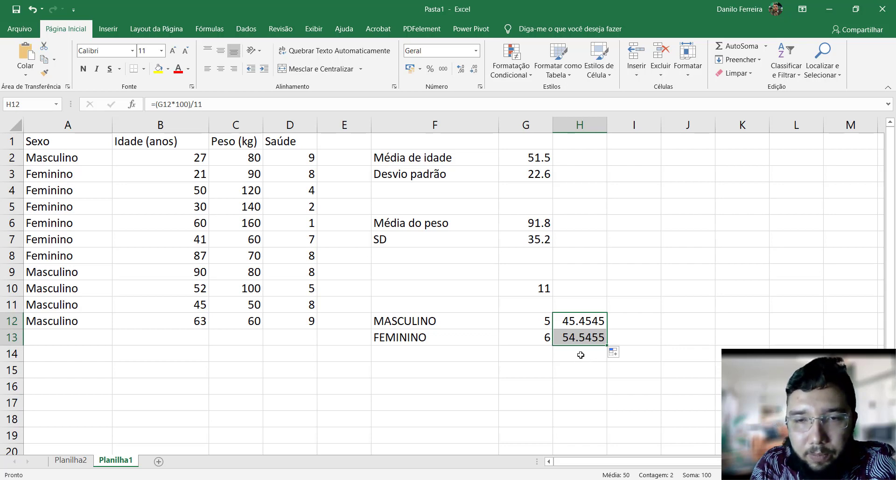
Format the percentages in H12:H13 with one decimal place and check them against the counts in column G
{"action": "left_click", "coordinate": [473, 72]}
{"action": "left_click", "coordinate": [473, 71]}
{"action": "left_click", "coordinate": [473, 71]}
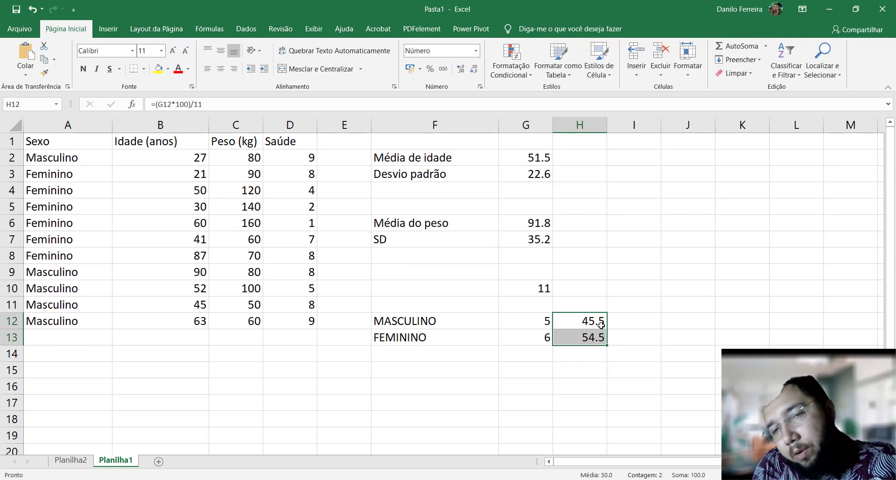
{"action": "left_click", "coordinate": [592, 320]}
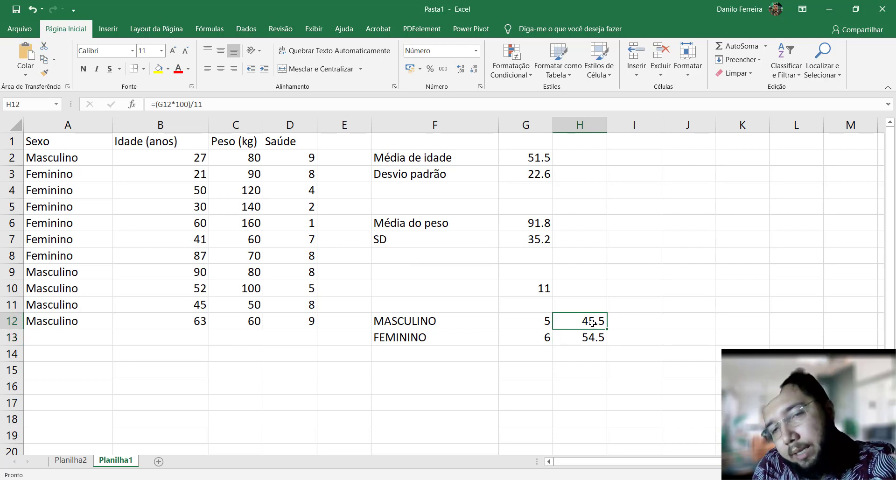
{"action": "left_click", "coordinate": [542, 321]}
{"action": "left_click", "coordinate": [591, 339]}
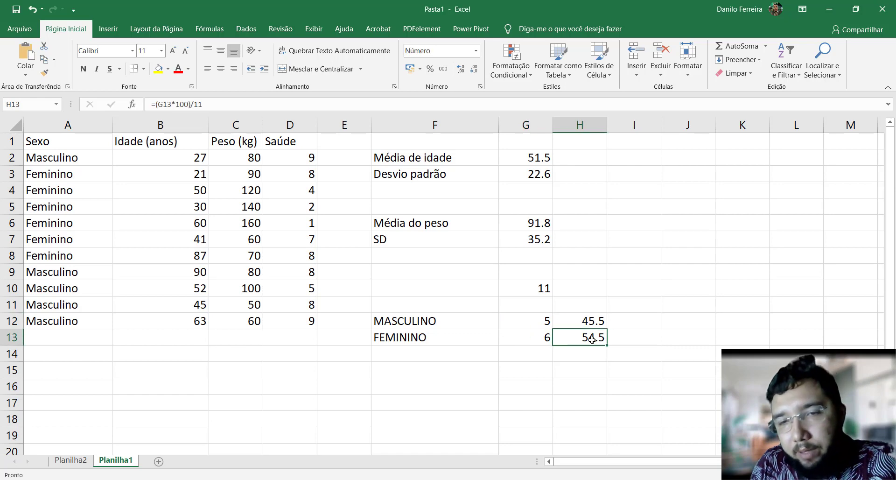
{"action": "left_click", "coordinate": [539, 342]}
Sum the two percentages in cell H14 with the formula =SOMA(H12:H13) and check the total
{"action": "left_click", "coordinate": [580, 353]}
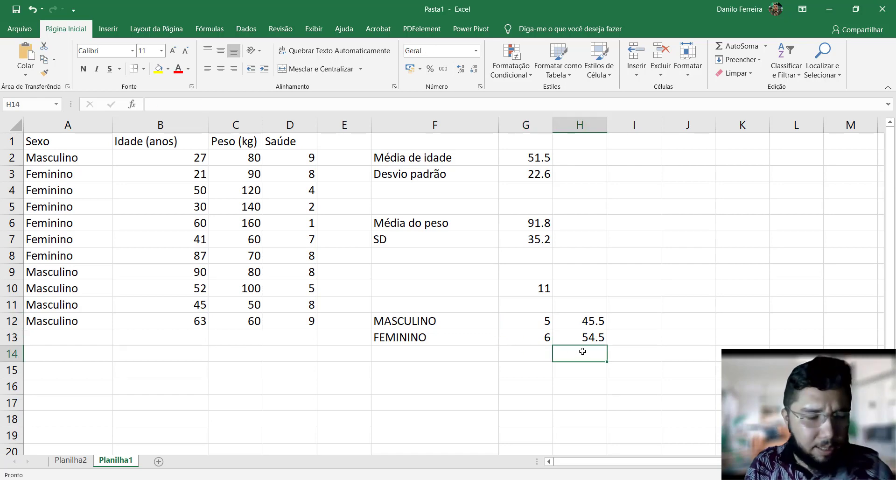
{"action": "type", "text": "="}
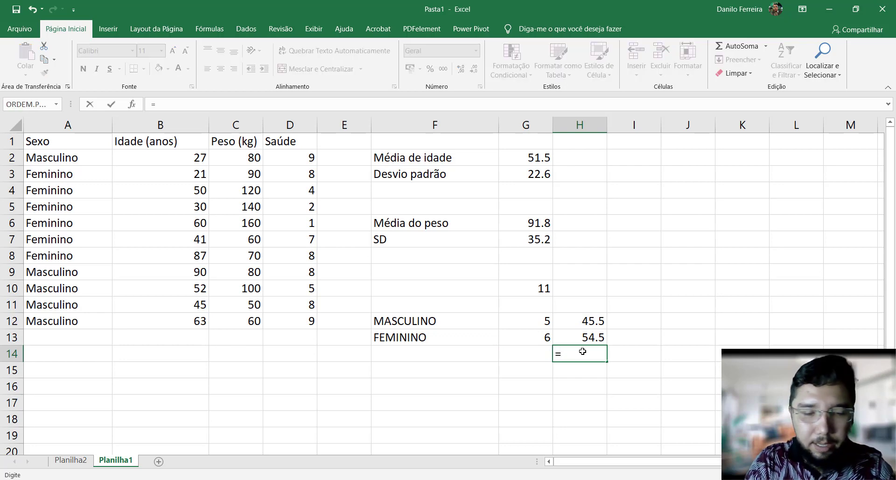
{"action": "type", "text": "soma"}
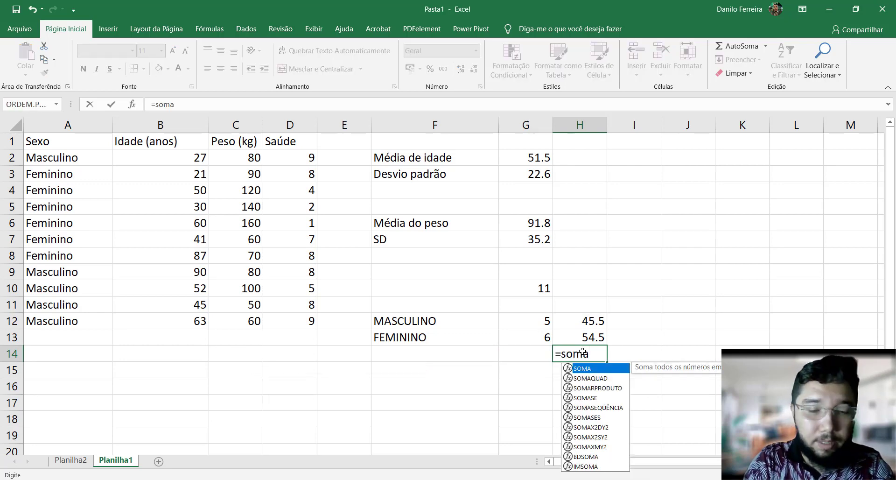
{"action": "type", "text": "("}
{"action": "left_click_drag", "start_coordinate": [581, 318], "coordinate": [584, 336]}
{"action": "type", "text": ")"}
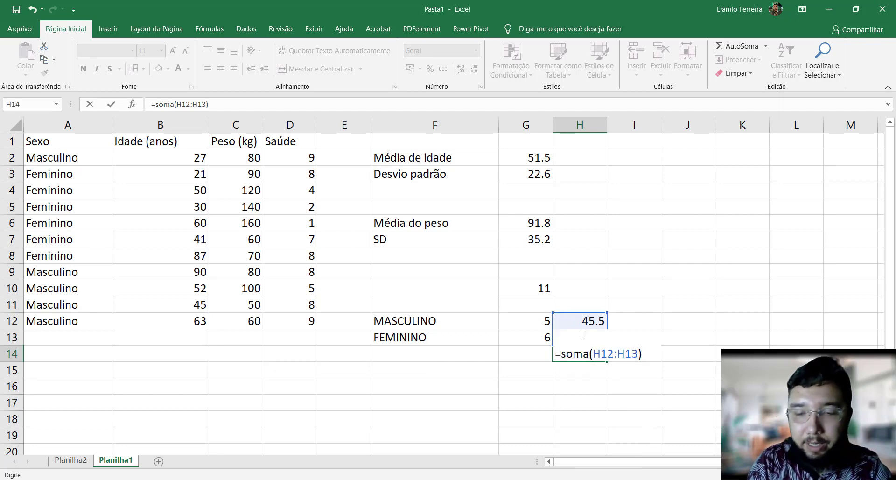
{"action": "key", "text": "Return"}
{"action": "left_click", "coordinate": [579, 353]}
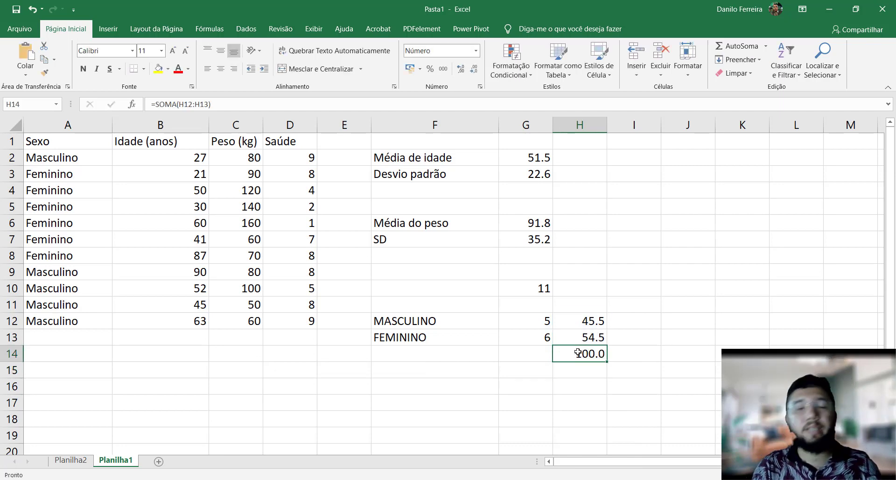
Switch to the Word document and enter Sexo, Masculino and Feminino on separate lines under the Variáveis heading
{"action": "left_click", "coordinate": [577, 321]}
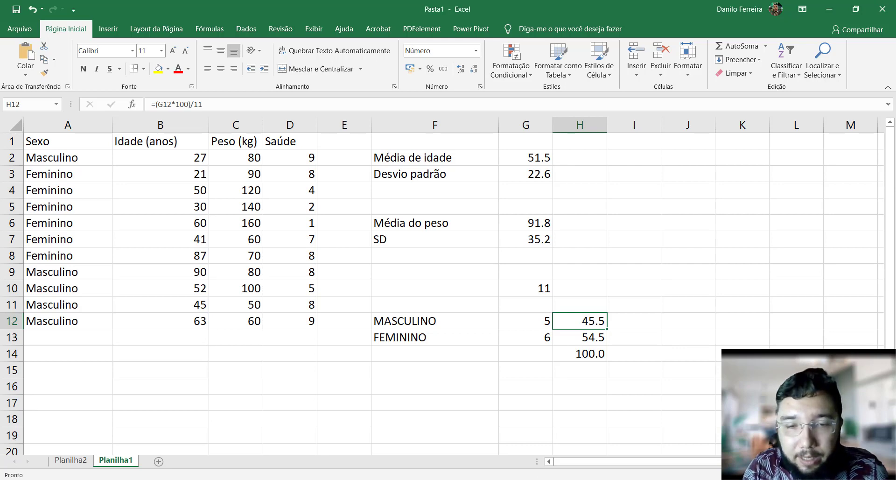
{"action": "left_click", "coordinate": [520, 479]}
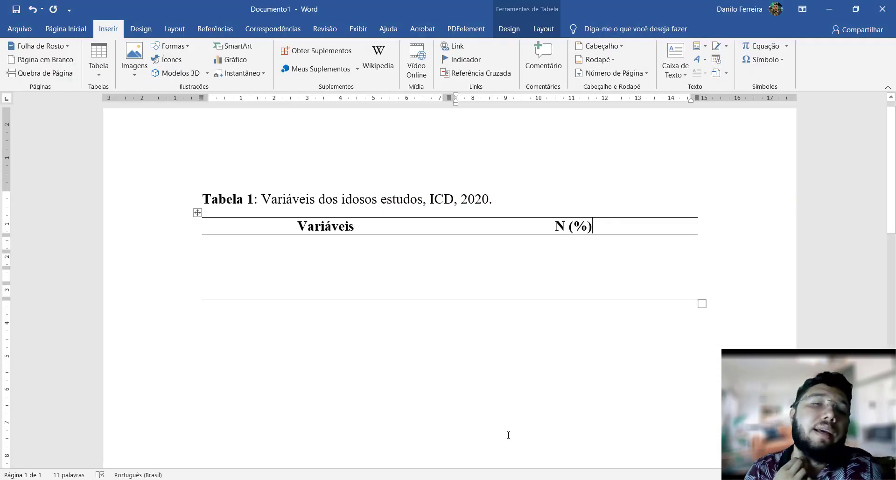
{"action": "left_click", "coordinate": [336, 248]}
{"action": "type", "text": "SE"}
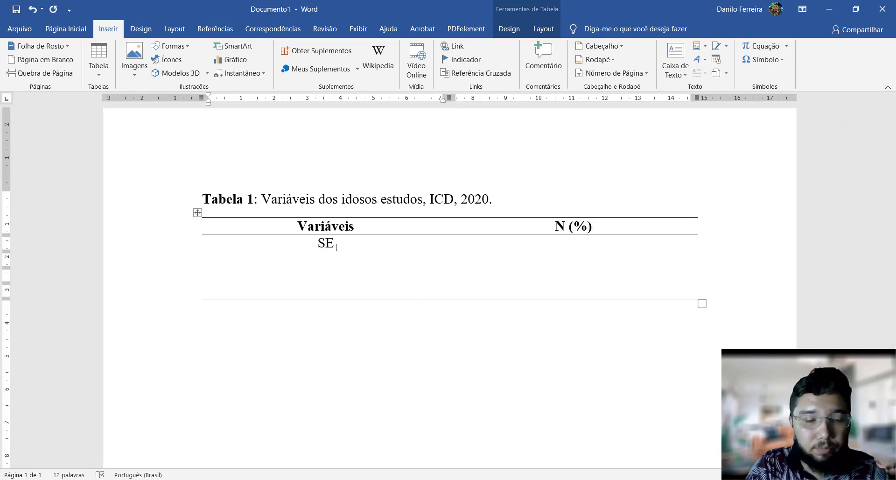
{"action": "key", "text": "BackSpace"}
{"action": "type", "text": "e"}
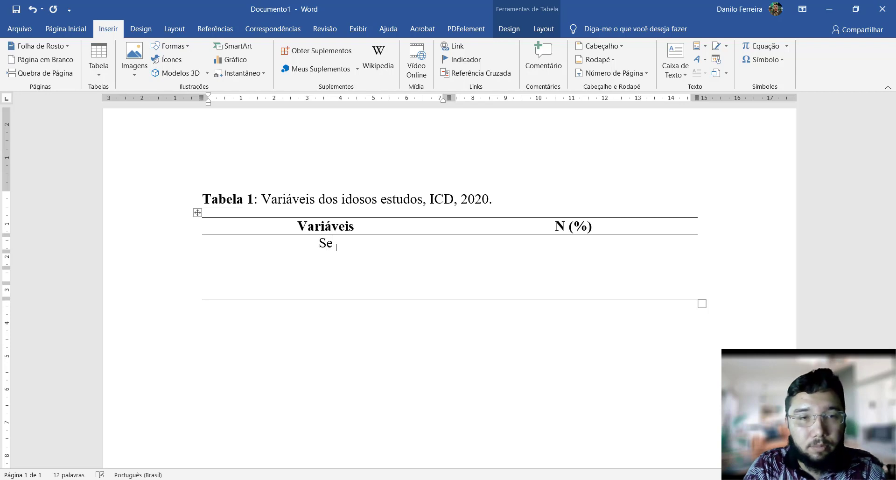
{"action": "type", "text": "xo"}
{"action": "key", "text": "Return"}
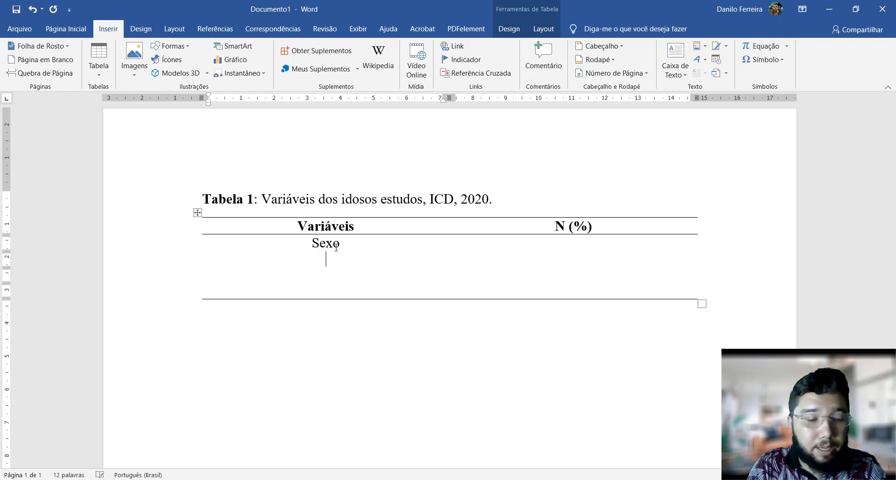
{"action": "type", "text": "Mas"}
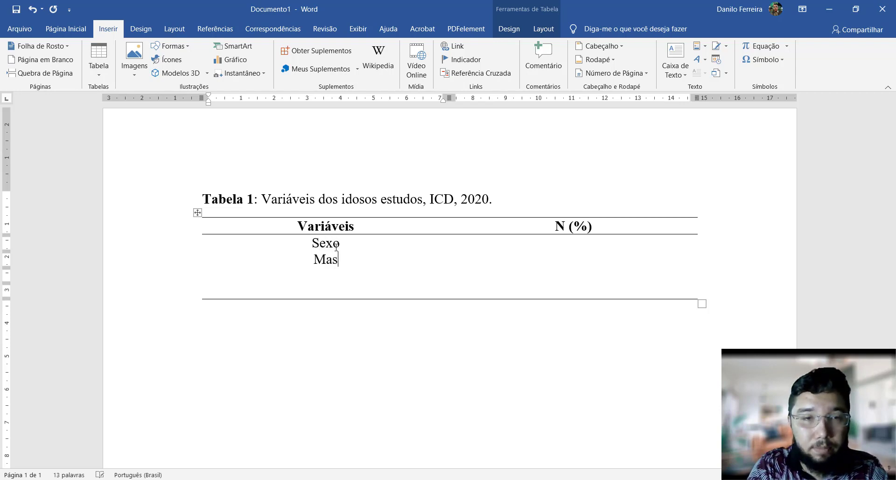
{"action": "type", "text": "culino "}
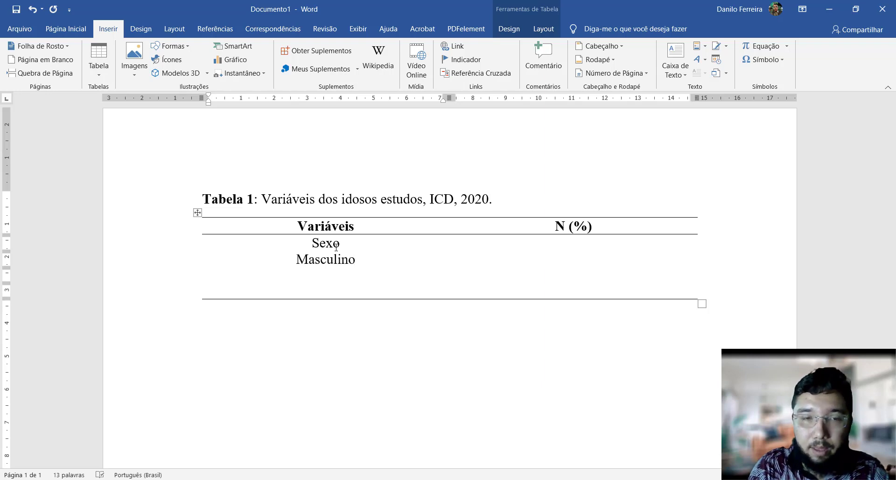
{"action": "type", "text": "Feminino"}
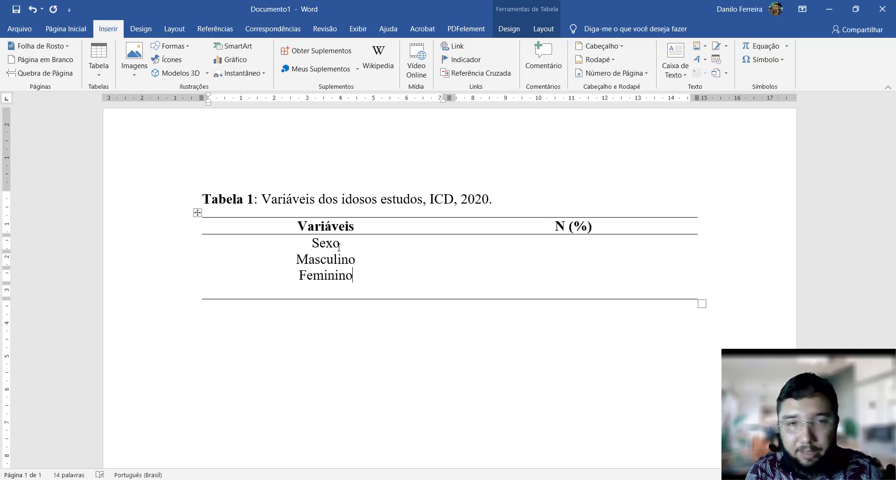
Enter 5 (45,5) in the N (%) column for Masculino, taking the values from the Excel sheet
{"action": "left_click", "coordinate": [556, 262]}
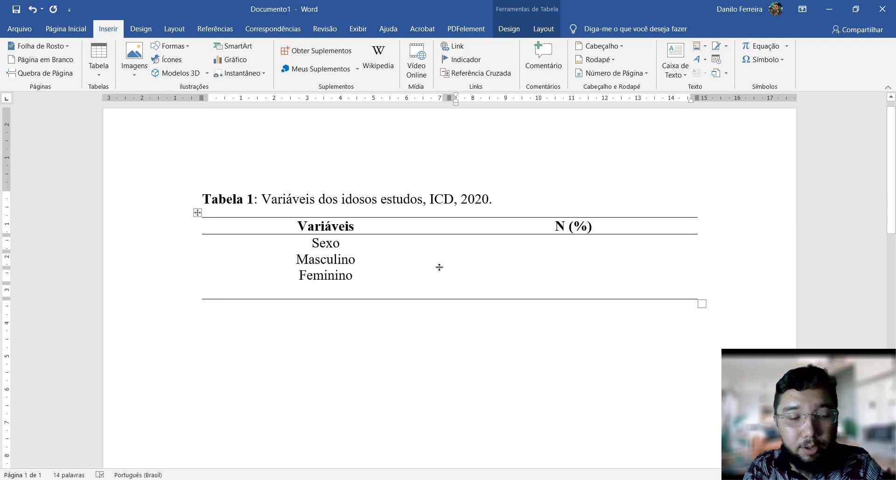
{"action": "key", "text": "alt+Tab"}
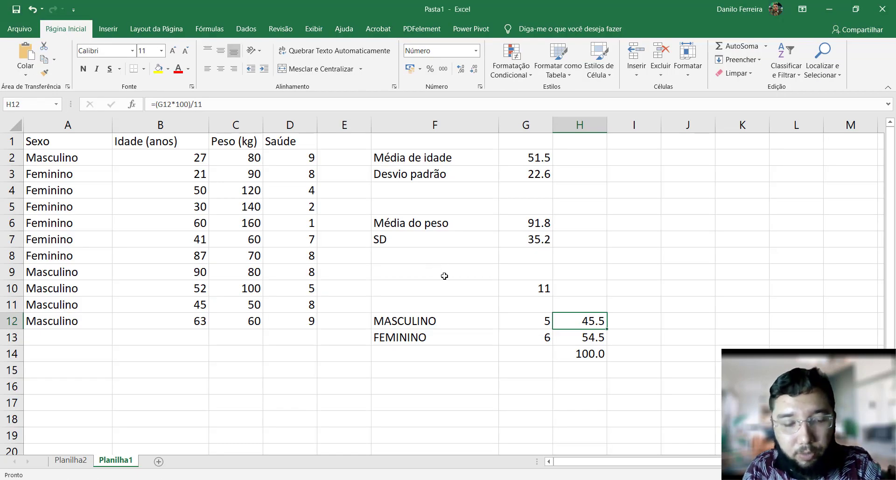
{"action": "key", "text": "alt+Tab"}
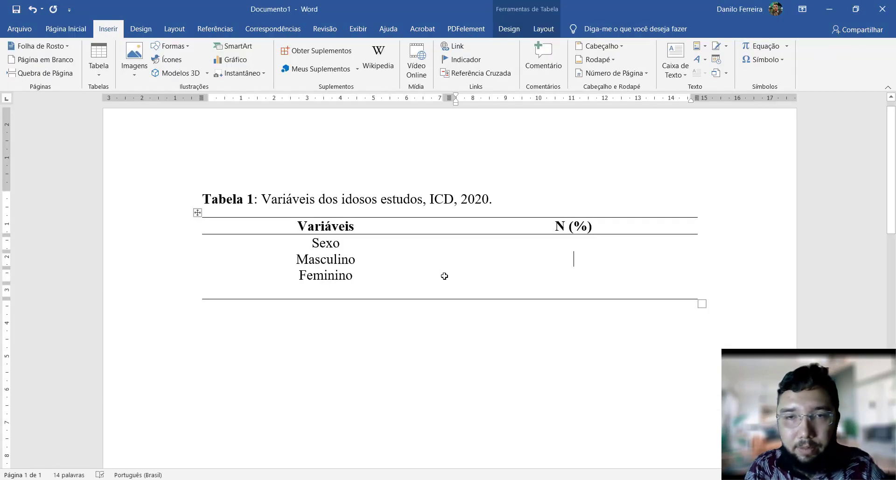
{"action": "type", "text": "5 "}
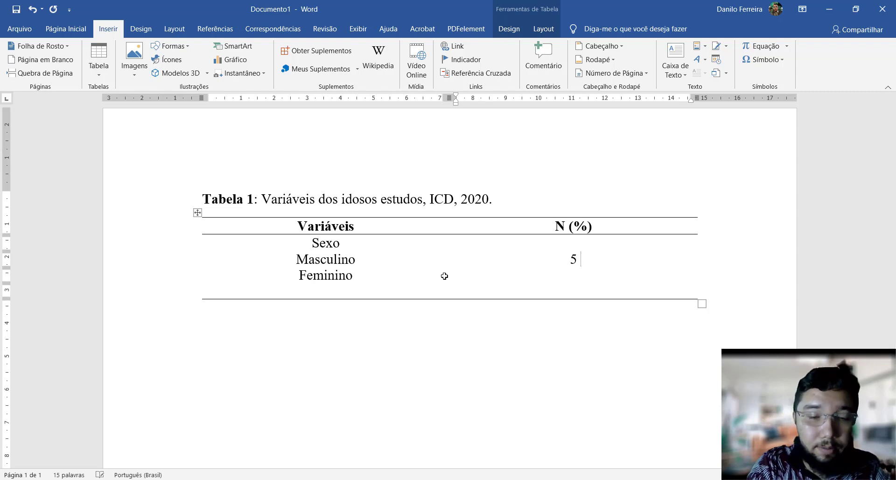
{"action": "type", "text": "(45"}
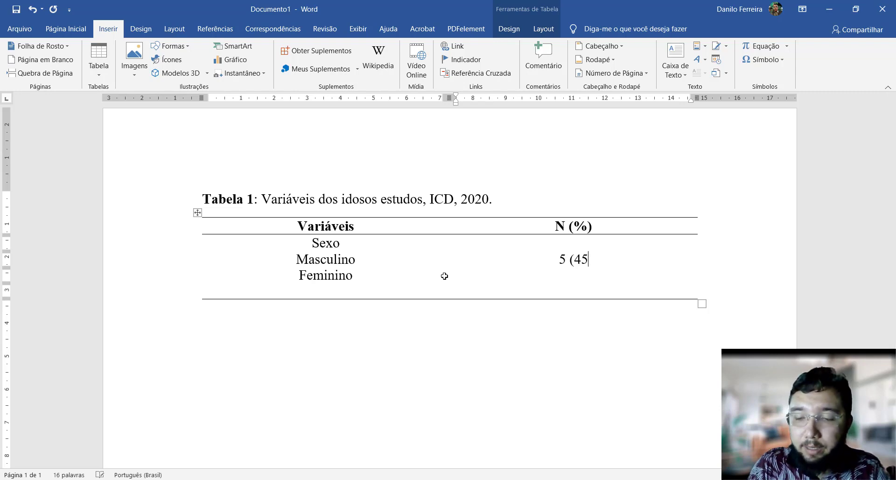
{"action": "type", "text": ",5)"}
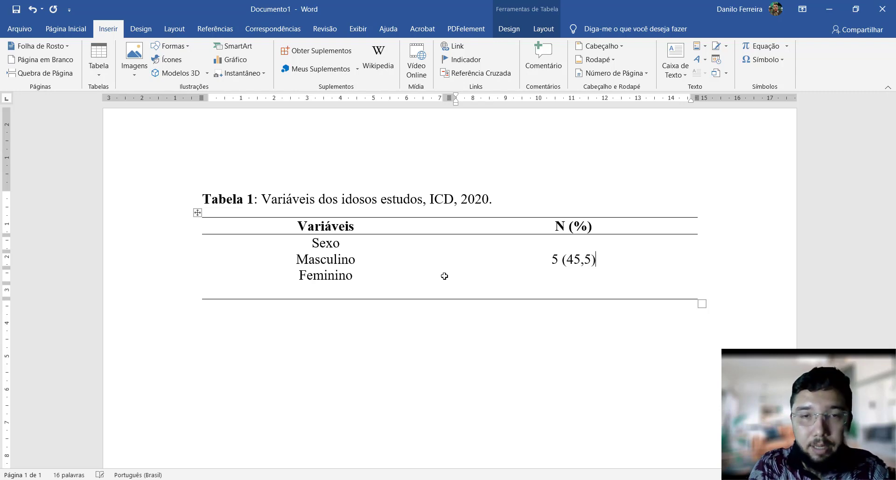
Enter 6 (54,5) in the N (%) column for Feminino and make the Sexo label bold
{"action": "left_click", "coordinate": [565, 272]}
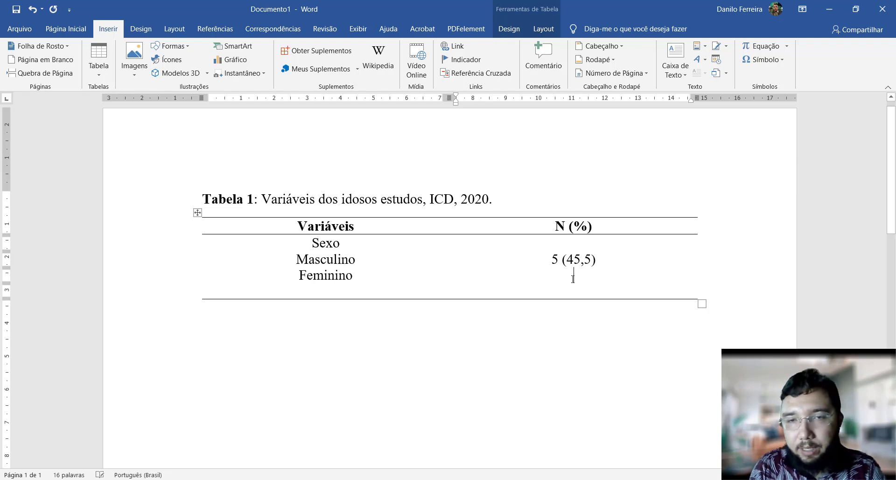
{"action": "type", "text": "6 ("}
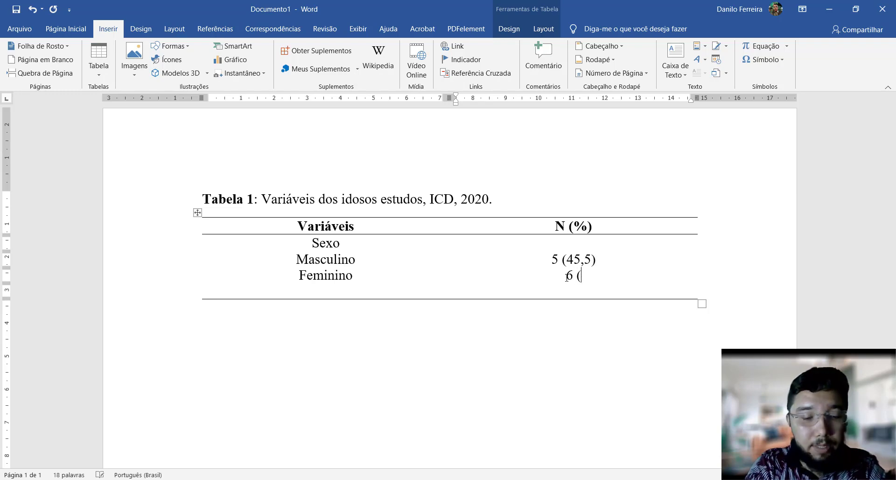
{"action": "key", "text": "alt+Tab"}
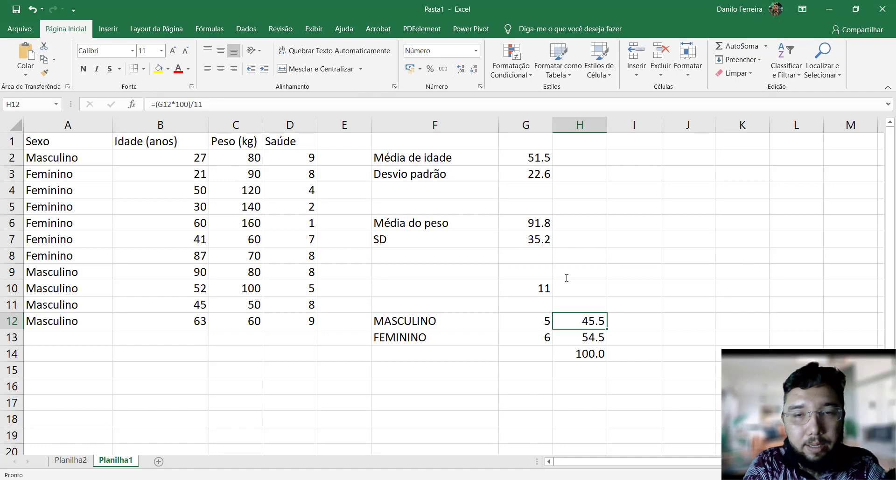
{"action": "key", "text": "alt+Tab"}
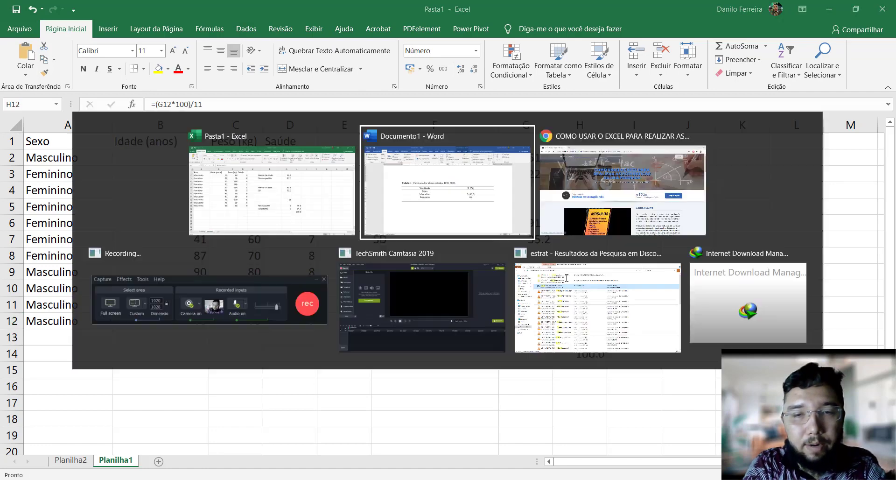
{"action": "type", "text": "54"}
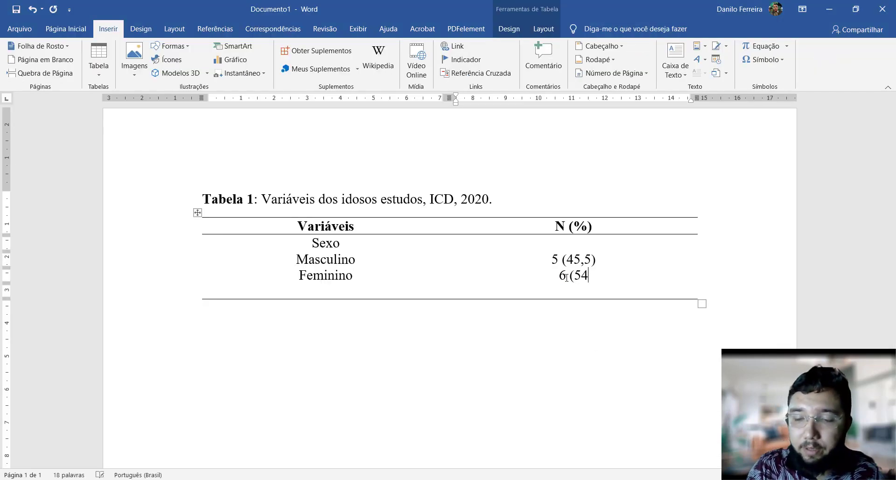
{"action": "type", "text": ",5)"}
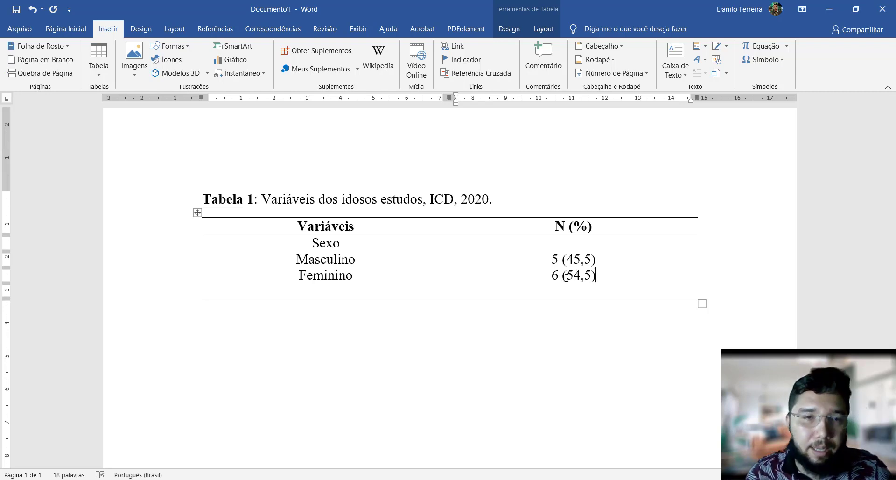
{"action": "left_click", "coordinate": [326, 244]}
{"action": "key", "text": "ctrl+n"}
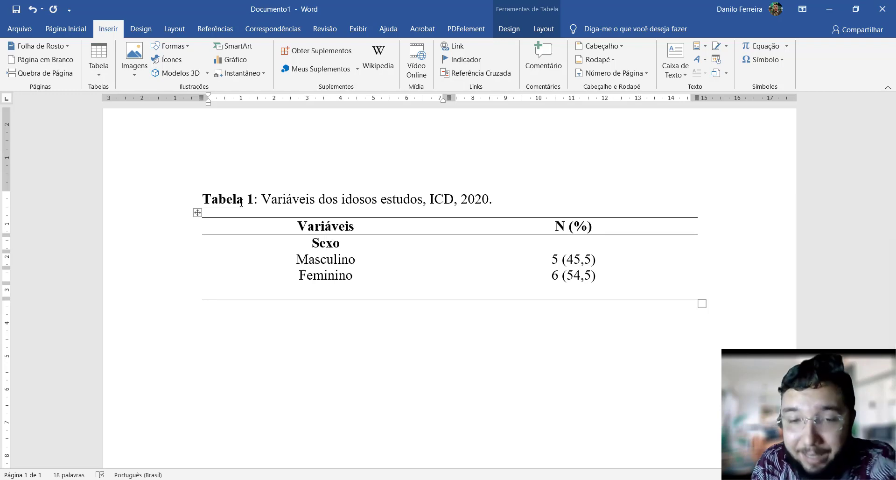
Switch to the Excel workbook and clear the calculated results in F2:H14 on Planilha1
{"action": "key", "text": "alt+Tab"}
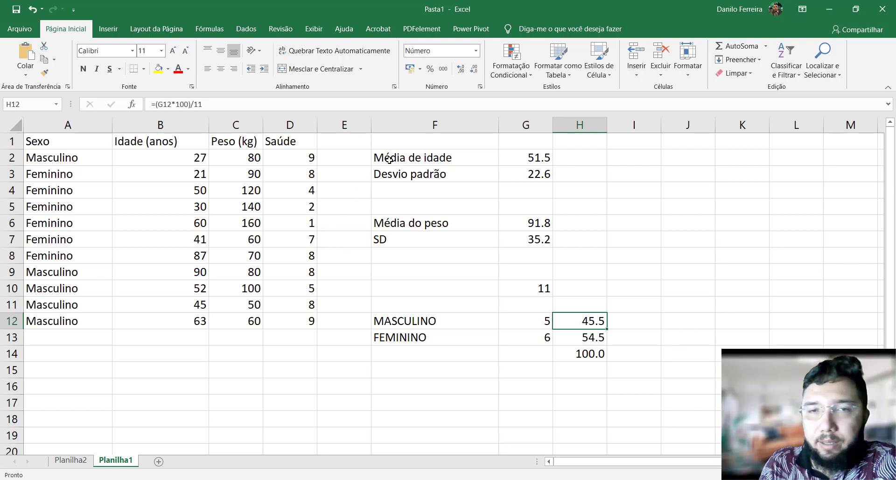
{"action": "left_click_drag", "start_coordinate": [387, 161], "coordinate": [566, 356]}
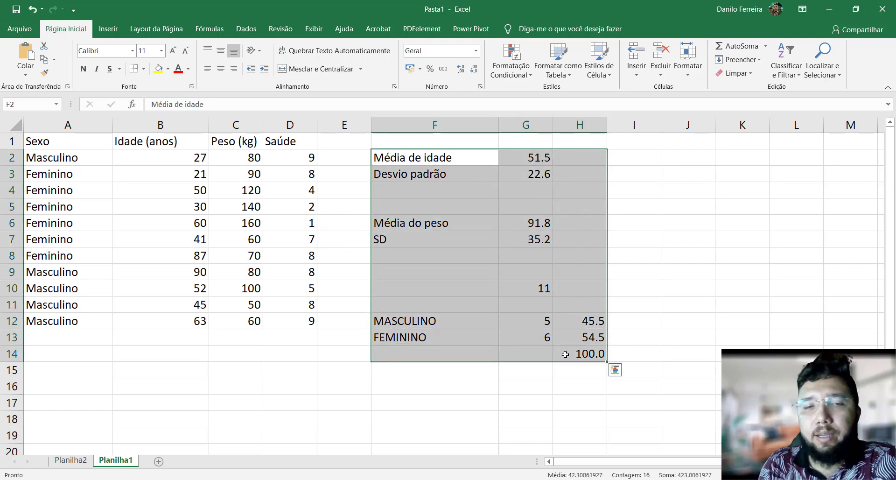
{"action": "key", "text": "Delete"}
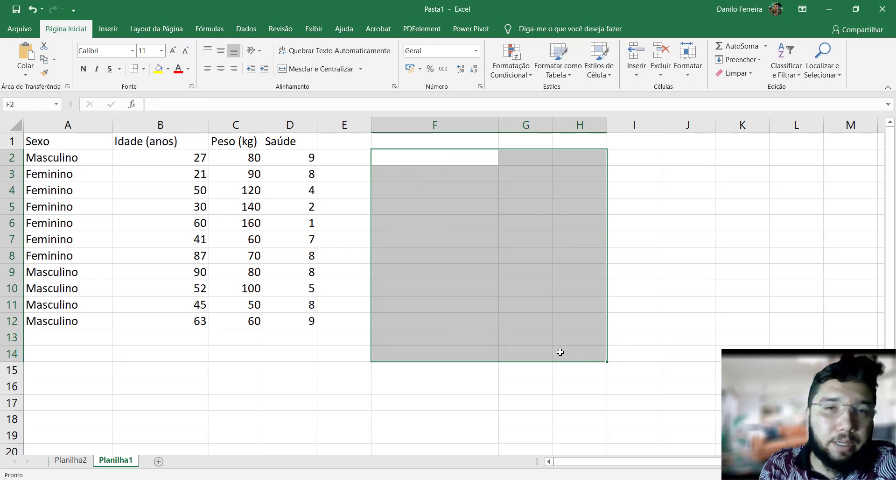
{"action": "left_click", "coordinate": [280, 374]}
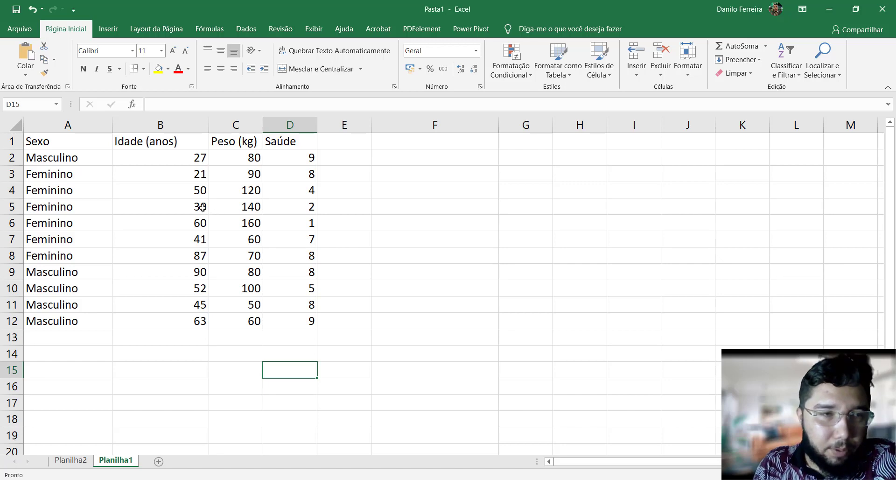
Review the Sexo data in A2:A12 and the column chart of sex counts on Planilha2
{"action": "left_click_drag", "start_coordinate": [69, 161], "coordinate": [74, 321]}
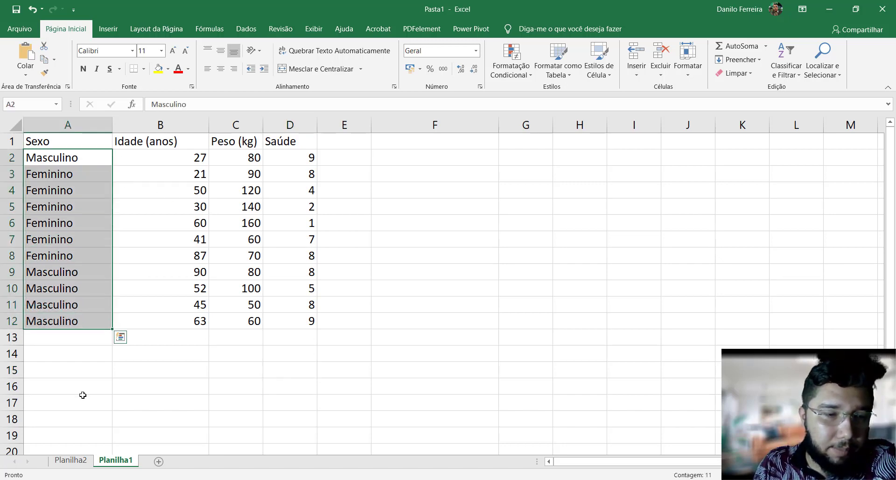
{"action": "left_click", "coordinate": [79, 464]}
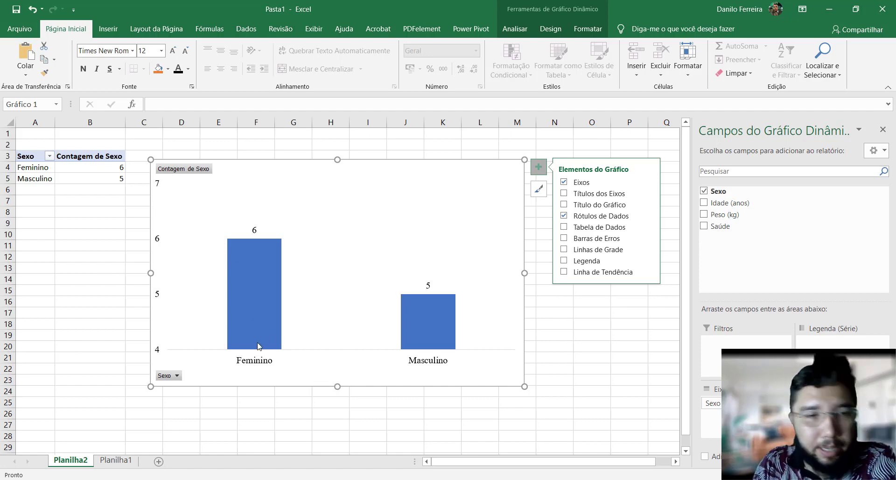
{"action": "left_click", "coordinate": [119, 460]}
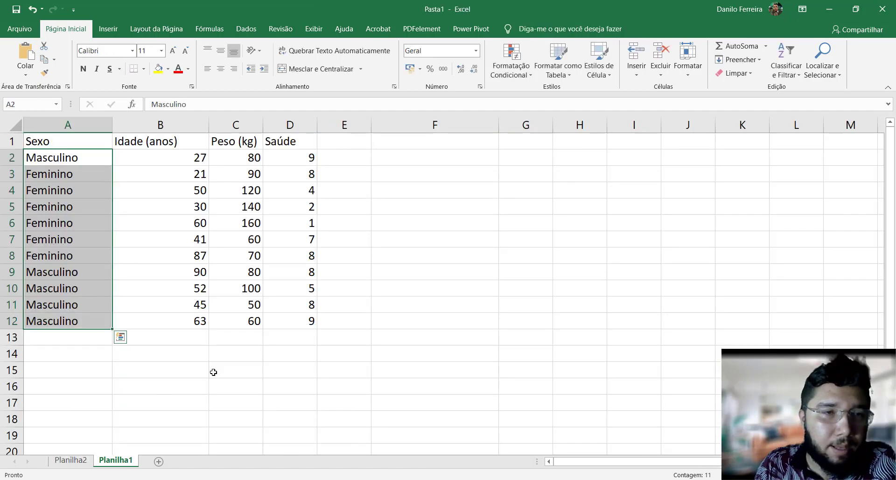
{"action": "left_click_drag", "start_coordinate": [236, 272], "coordinate": [235, 321]}
{"action": "left_click", "coordinate": [337, 360]}
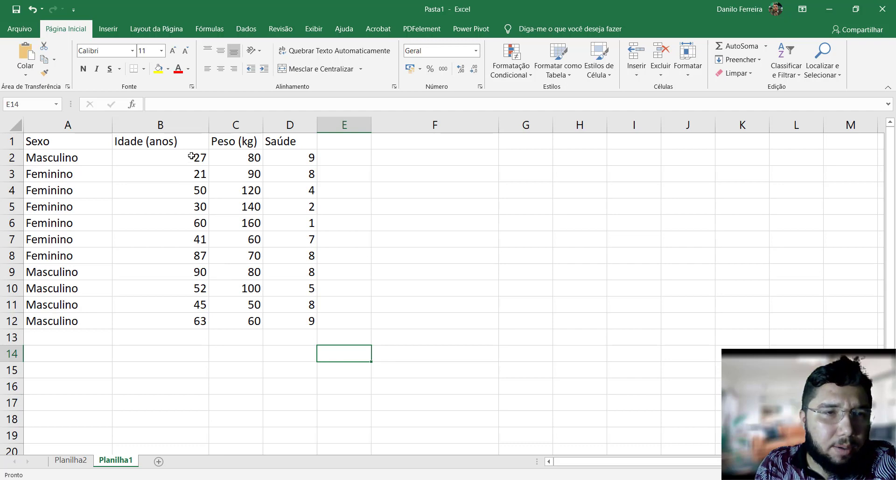
Select the ages in B2:B12 and look through the recommended charts for them
{"action": "left_click_drag", "start_coordinate": [192, 155], "coordinate": [190, 303]}
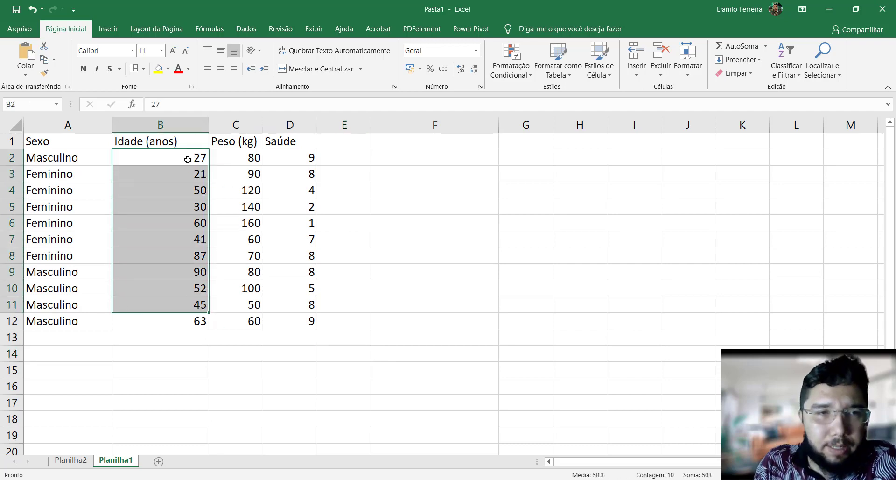
{"action": "left_click_drag", "start_coordinate": [188, 157], "coordinate": [182, 310]}
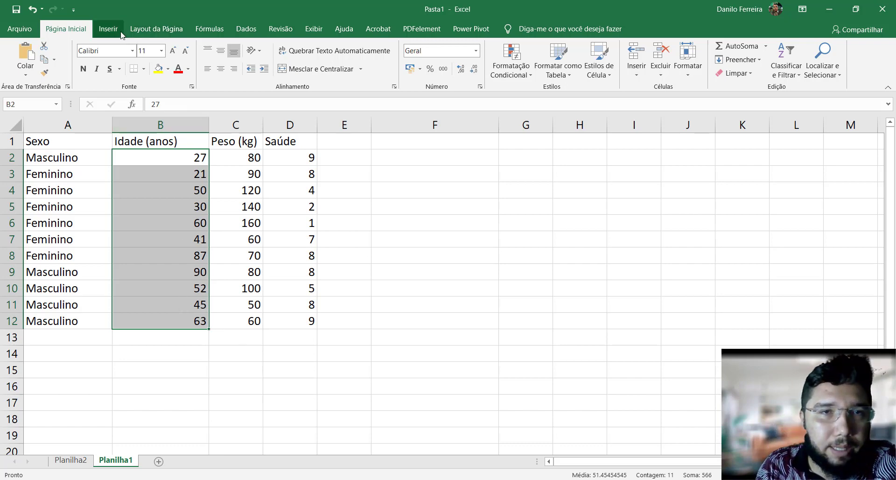
{"action": "left_click_drag", "start_coordinate": [198, 157], "coordinate": [194, 318]}
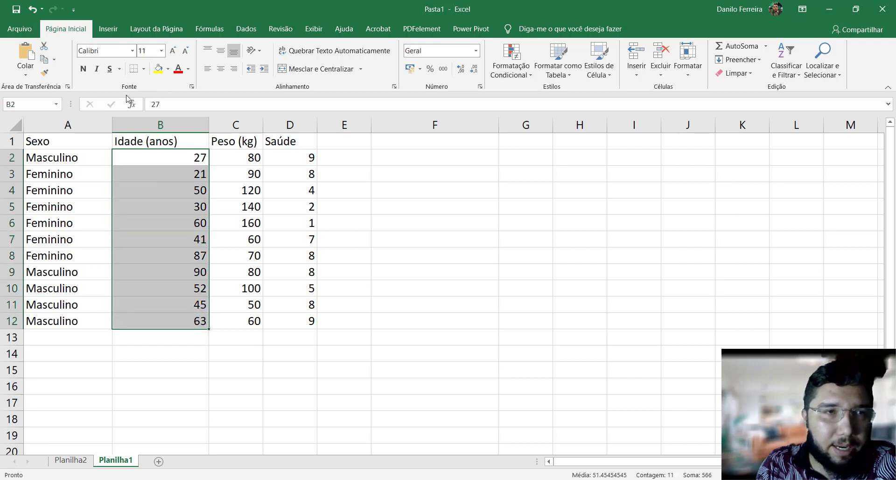
{"action": "left_click", "coordinate": [116, 32]}
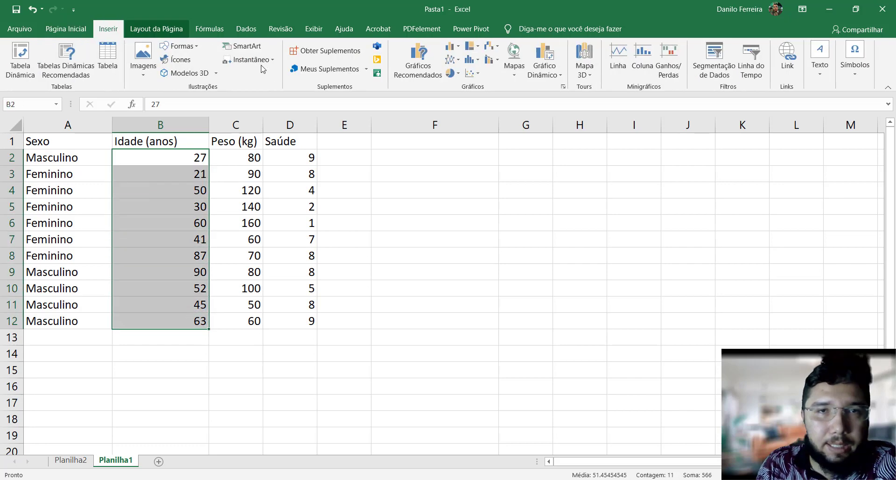
{"action": "left_click", "coordinate": [407, 77]}
{"action": "scroll", "coordinate": [348, 282], "scroll_direction": "down", "scroll_amount": 3}
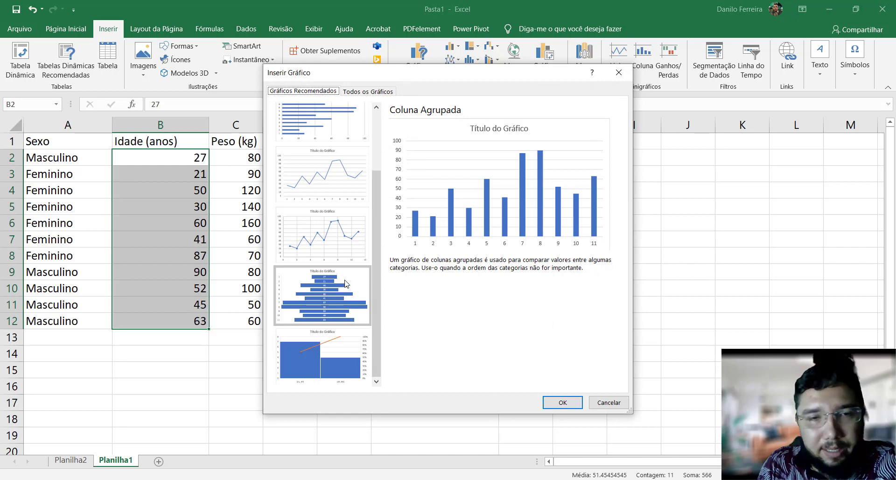
{"action": "scroll", "coordinate": [348, 283], "scroll_direction": "up", "scroll_amount": 3}
{"action": "scroll", "coordinate": [347, 283], "scroll_direction": "down", "scroll_amount": 3}
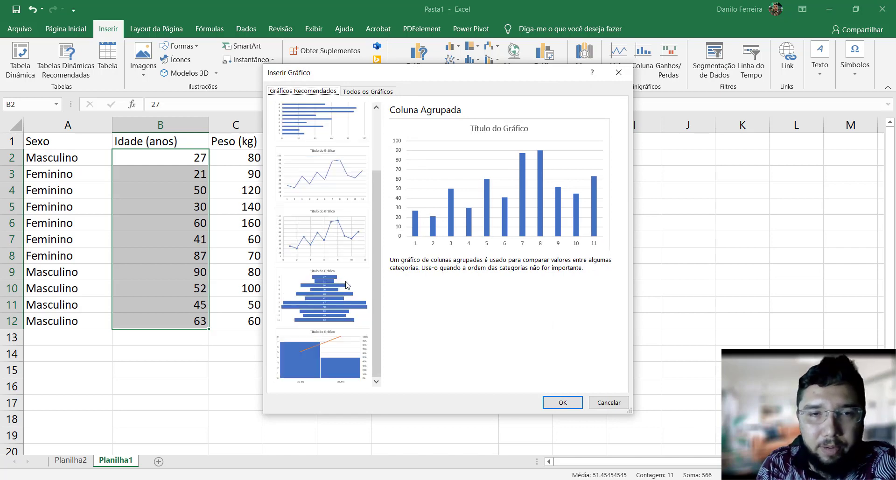
{"action": "scroll", "coordinate": [346, 283], "scroll_direction": "up", "scroll_amount": 3}
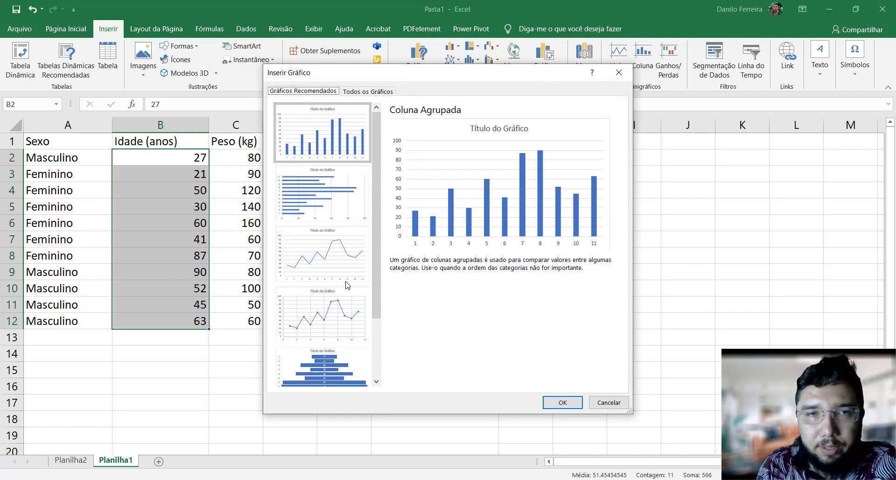
Insert a Caixa Estreita (box and whisker) chart of the selected ages, choosing it from all available chart types
{"action": "left_click", "coordinate": [383, 91]}
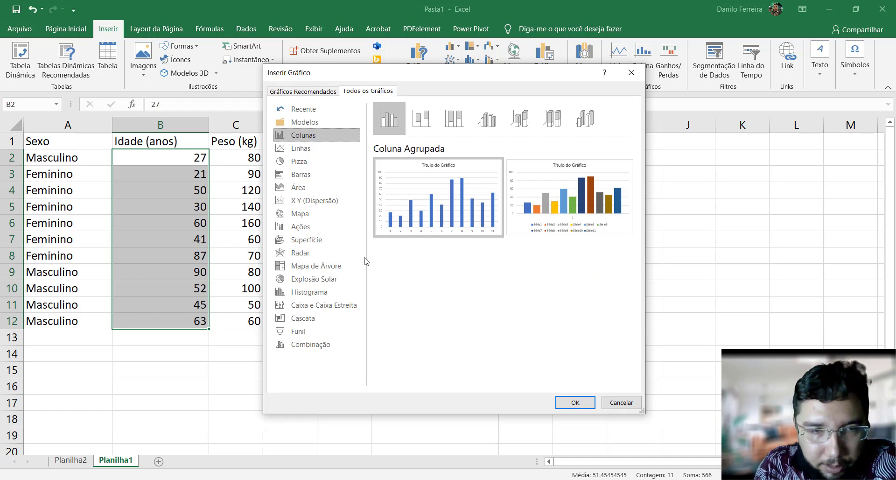
{"action": "left_click", "coordinate": [347, 291]}
{"action": "mouse_move", "coordinate": [444, 195]}
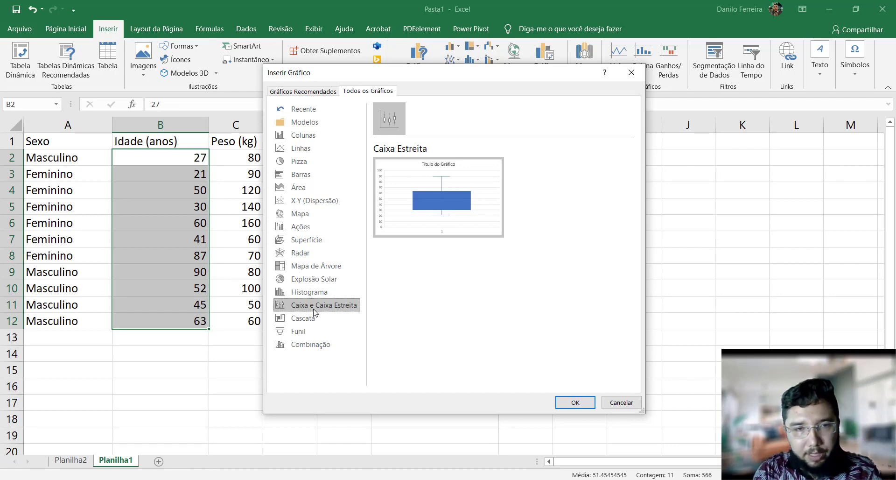
{"action": "left_click", "coordinate": [575, 402]}
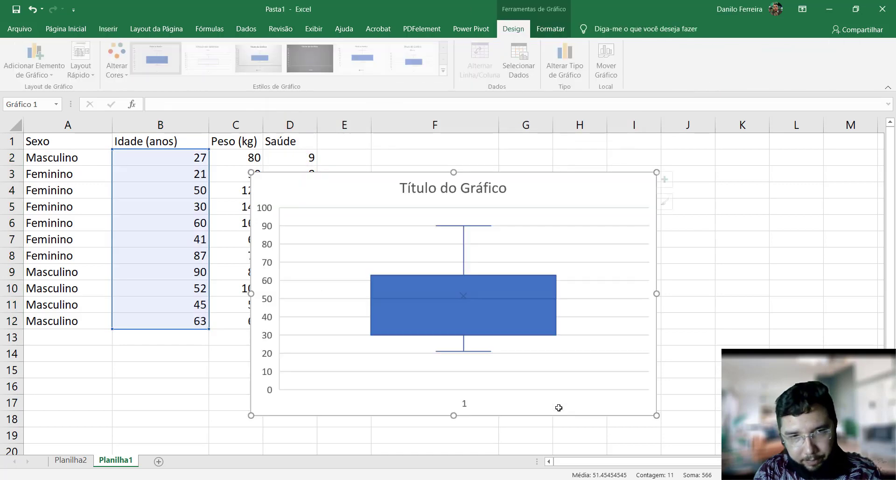
Delete the horizontal axis label and the title from the age box plot
{"action": "left_click", "coordinate": [465, 405]}
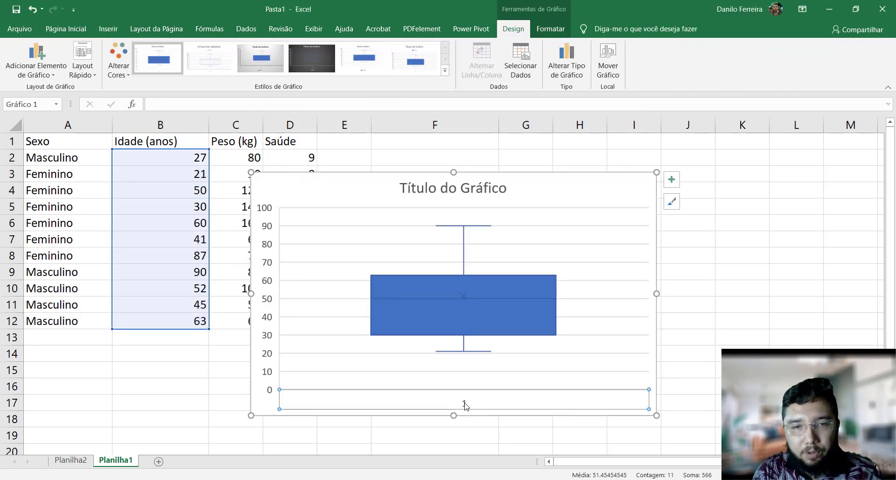
{"action": "key", "text": "Delete"}
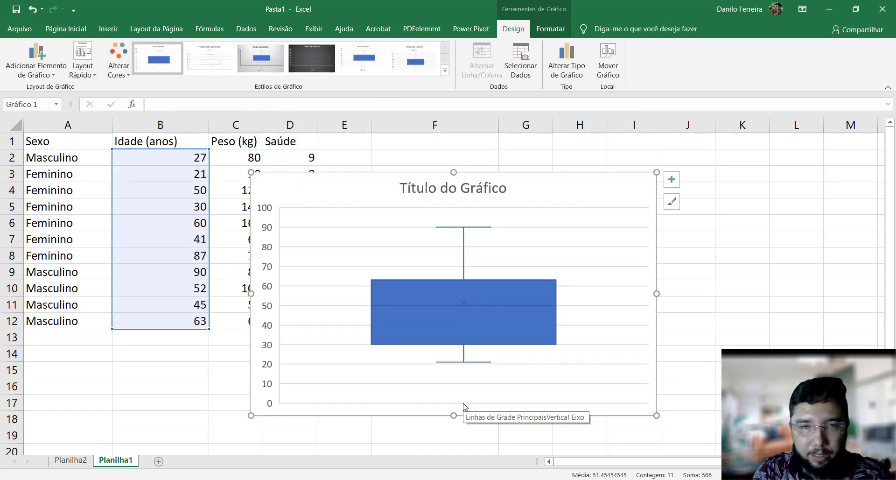
{"action": "left_click", "coordinate": [441, 189]}
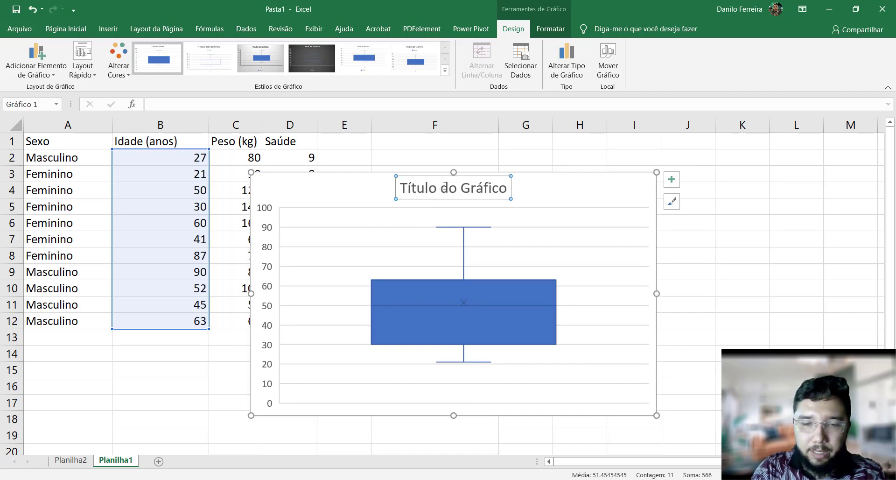
{"action": "key", "text": "Delete"}
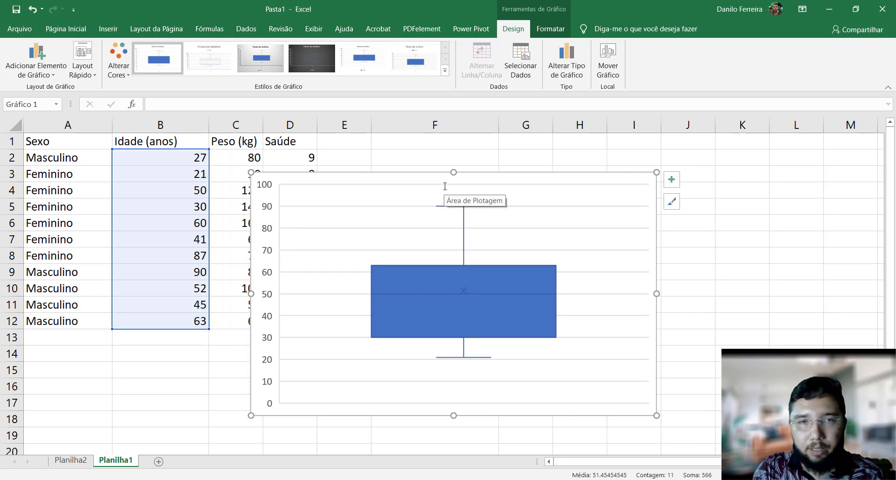
Remove the major horizontal gridlines from the age box plot
{"action": "left_click", "coordinate": [412, 186]}
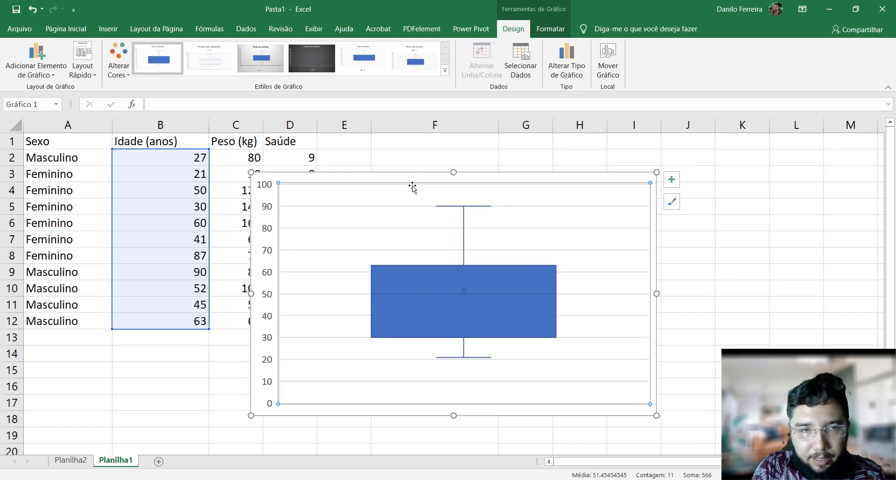
{"action": "left_click", "coordinate": [411, 206]}
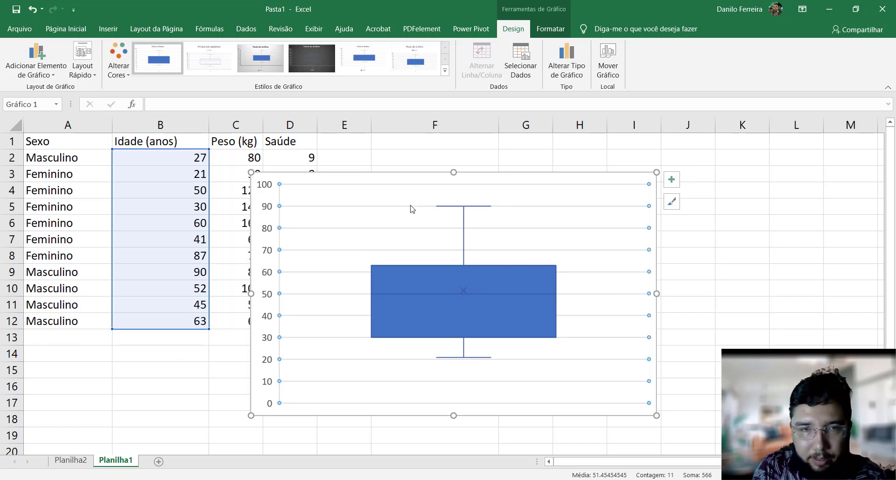
{"action": "key", "text": "Delete"}
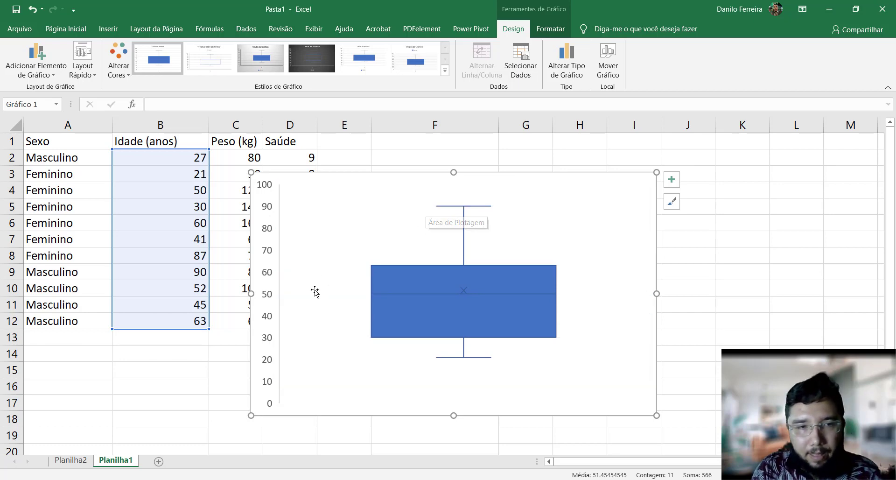
{"action": "left_click", "coordinate": [278, 307]}
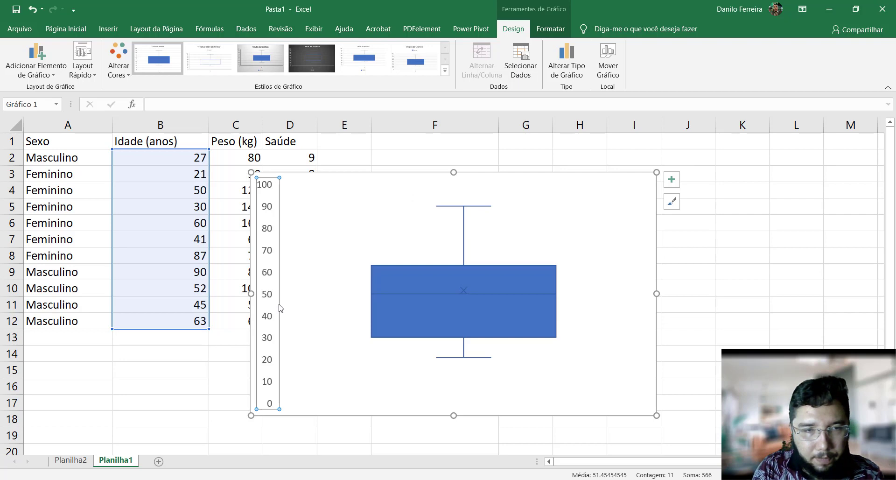
Preview the available colour palettes and quick layouts for the box plot without applying any
{"action": "left_click", "coordinate": [454, 273]}
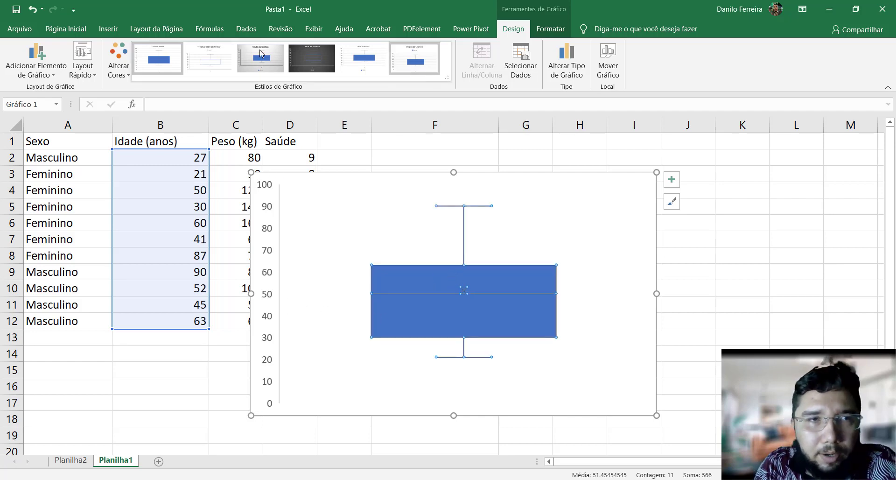
{"action": "left_click", "coordinate": [120, 74]}
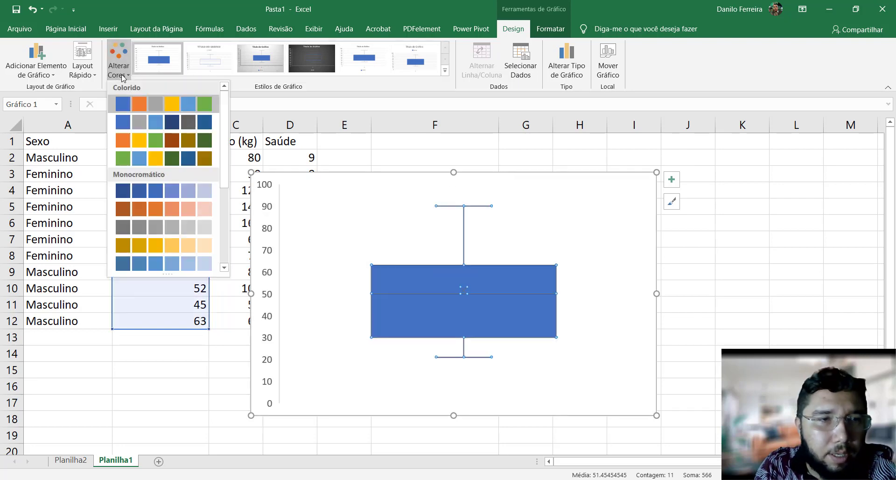
{"action": "scroll", "coordinate": [202, 220], "scroll_direction": "down", "scroll_amount": 3}
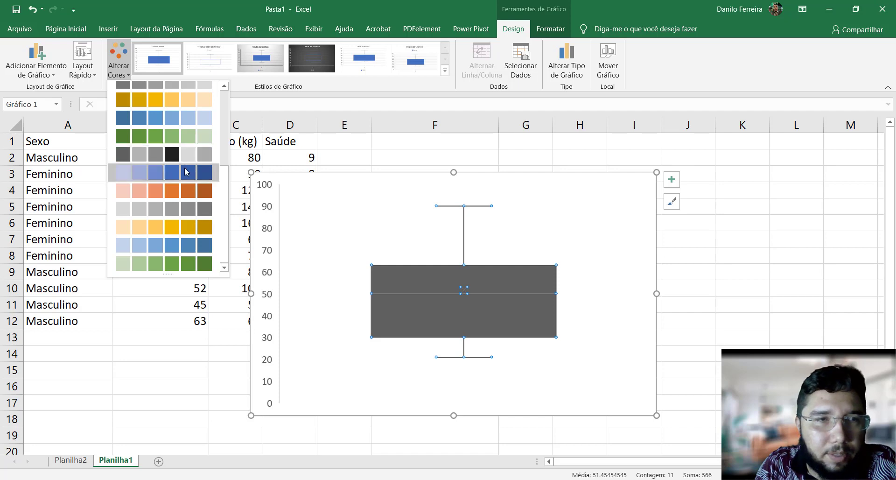
{"action": "scroll", "coordinate": [186, 172], "scroll_direction": "up", "scroll_amount": 5}
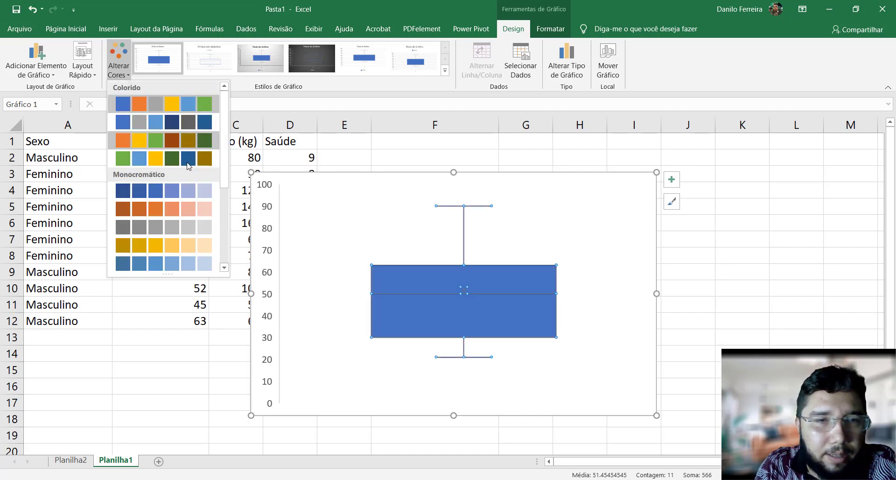
{"action": "scroll", "coordinate": [188, 168], "scroll_direction": "down", "scroll_amount": 5}
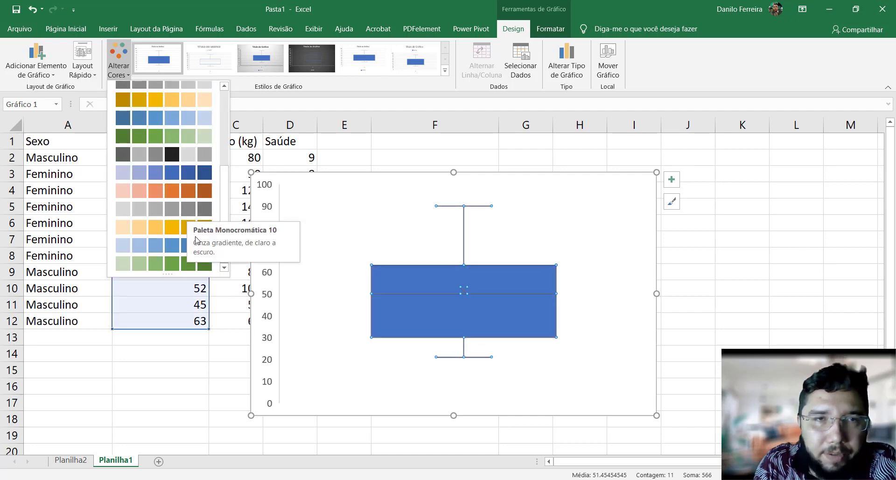
{"action": "scroll", "coordinate": [161, 207], "scroll_direction": "up", "scroll_amount": 5}
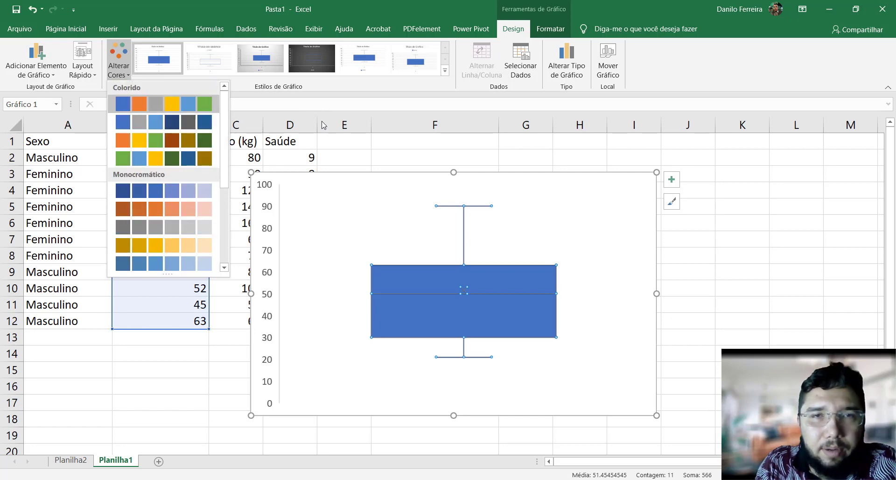
{"action": "left_click", "coordinate": [330, 130]}
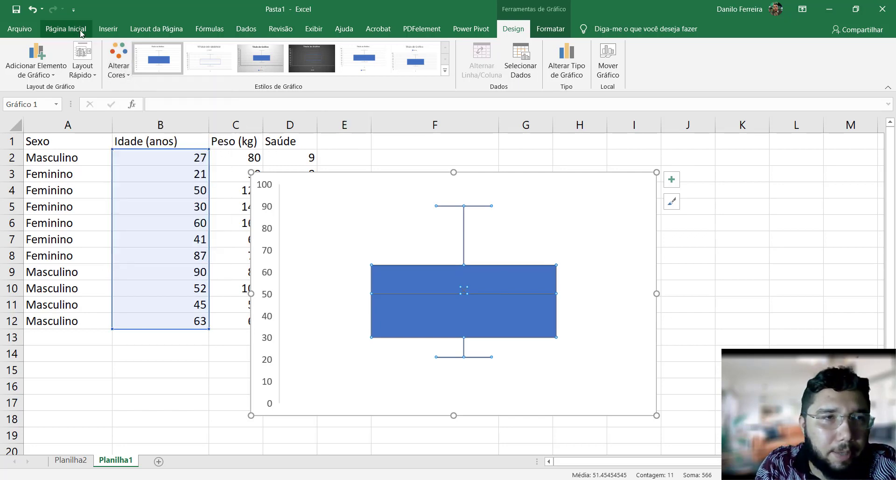
{"action": "left_click", "coordinate": [94, 74]}
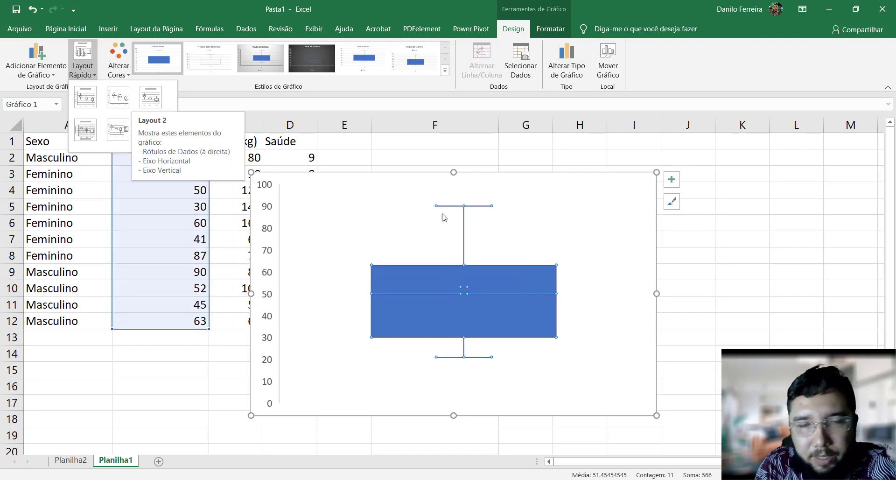
{"action": "left_click", "coordinate": [537, 193]}
{"action": "left_click", "coordinate": [540, 184]}
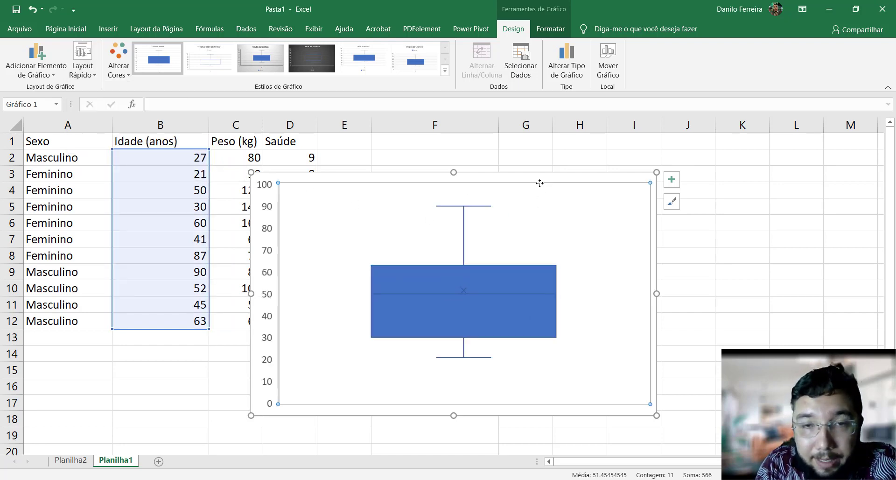
Add data labels to the series of the age box plot
{"action": "left_click", "coordinate": [465, 310]}
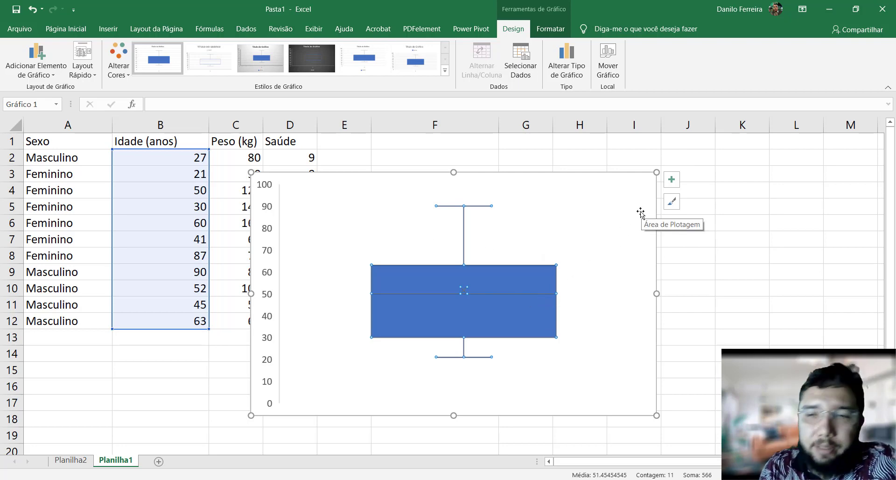
{"action": "left_click", "coordinate": [672, 182]}
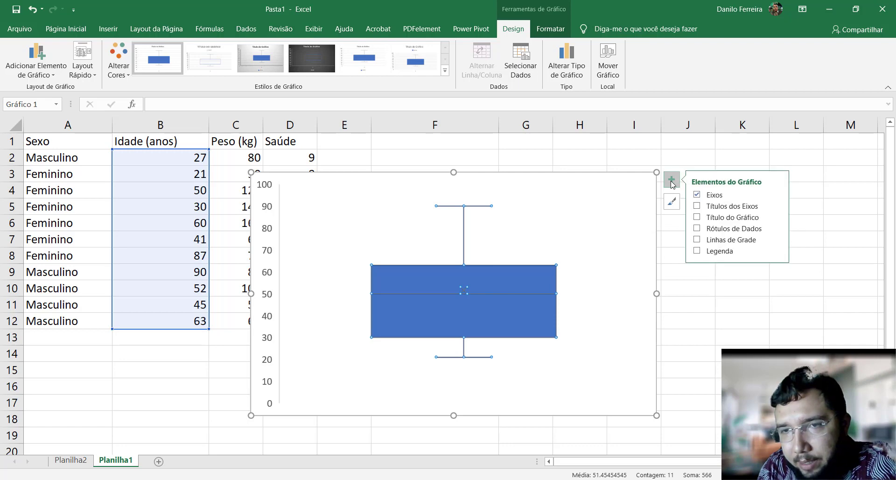
{"action": "left_click", "coordinate": [707, 228]}
{"action": "left_click", "coordinate": [520, 310]}
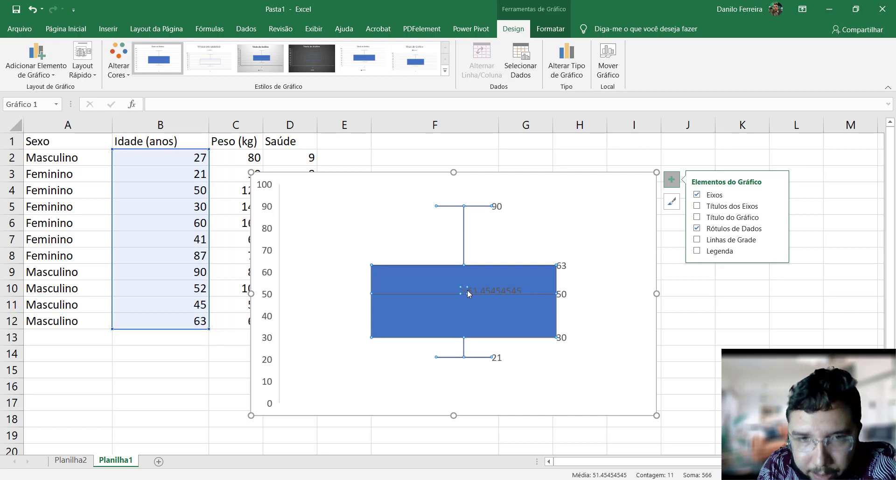
Set the font colour of all the text in the age box plot to black
{"action": "left_click", "coordinate": [303, 178]}
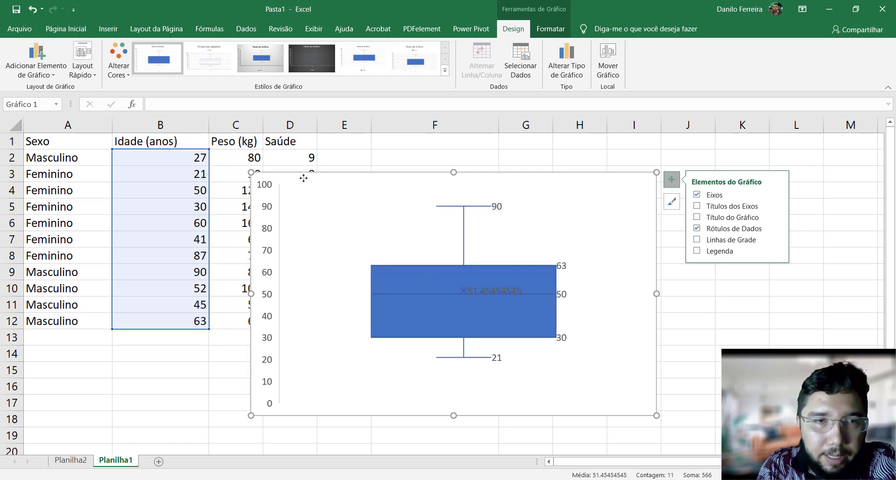
{"action": "left_click", "coordinate": [76, 28]}
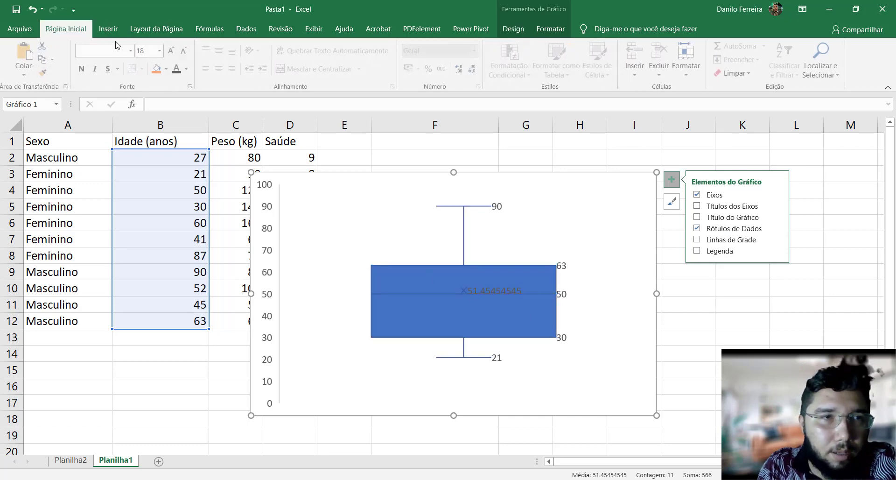
{"action": "left_click", "coordinate": [188, 69]}
{"action": "left_click", "coordinate": [186, 110]}
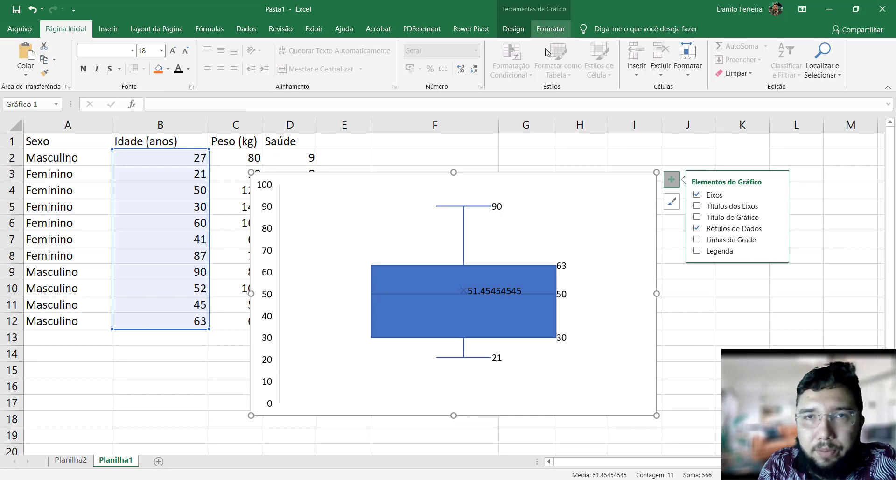
Fill the box of the age box plot's series with white
{"action": "left_click", "coordinate": [481, 274]}
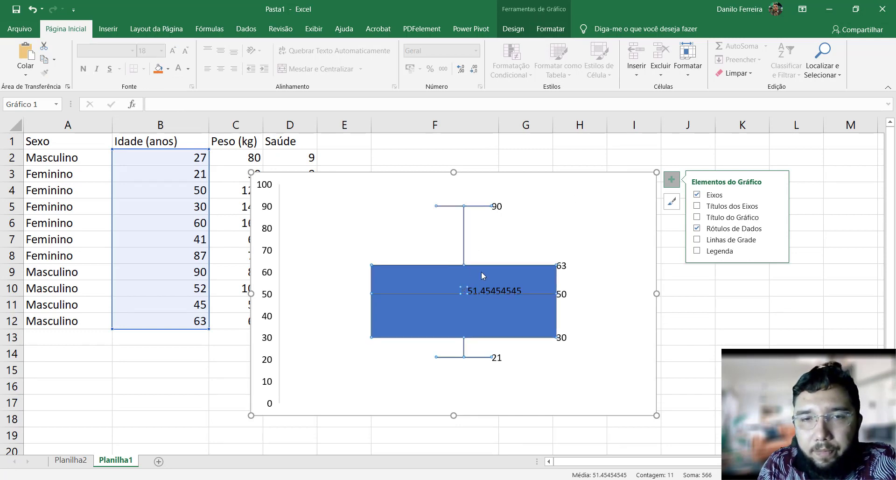
{"action": "double_click", "coordinate": [486, 273]}
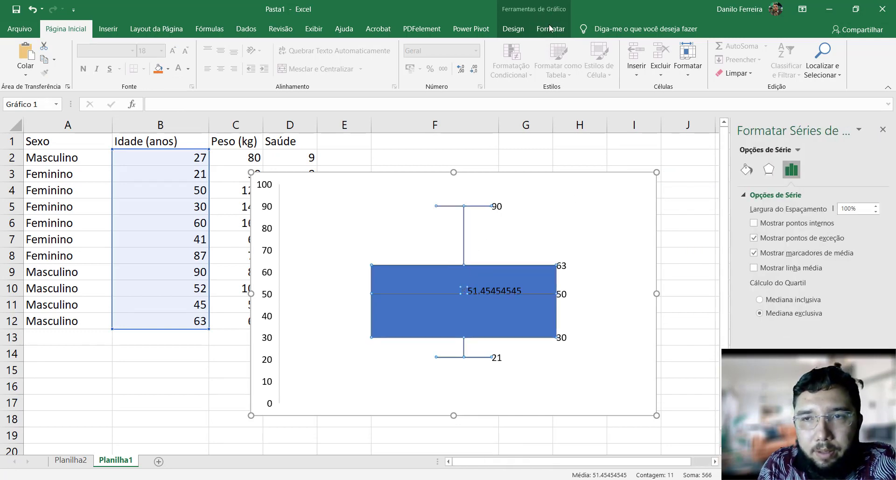
{"action": "left_click", "coordinate": [751, 169]}
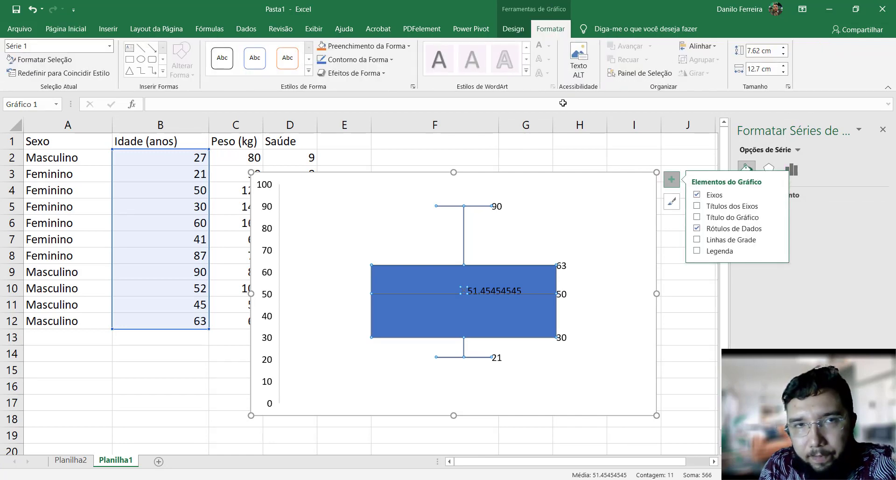
{"action": "left_click", "coordinate": [366, 46]}
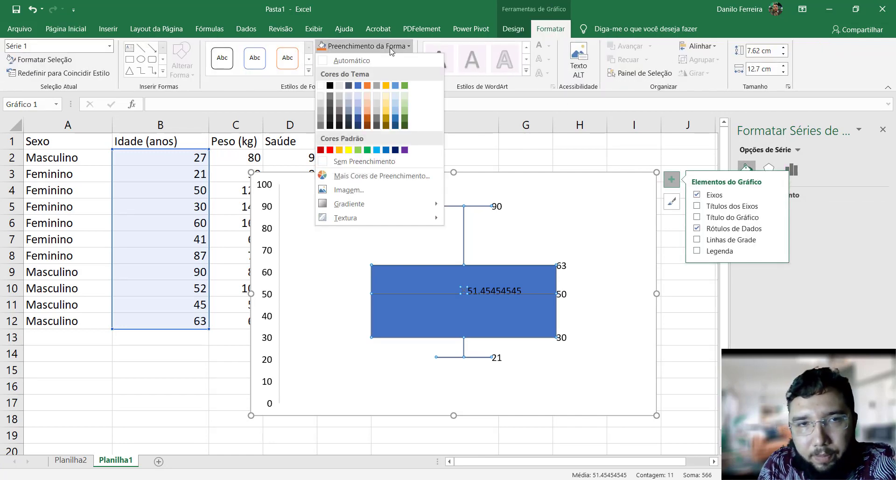
{"action": "left_click", "coordinate": [320, 85]}
{"action": "left_click", "coordinate": [344, 205]}
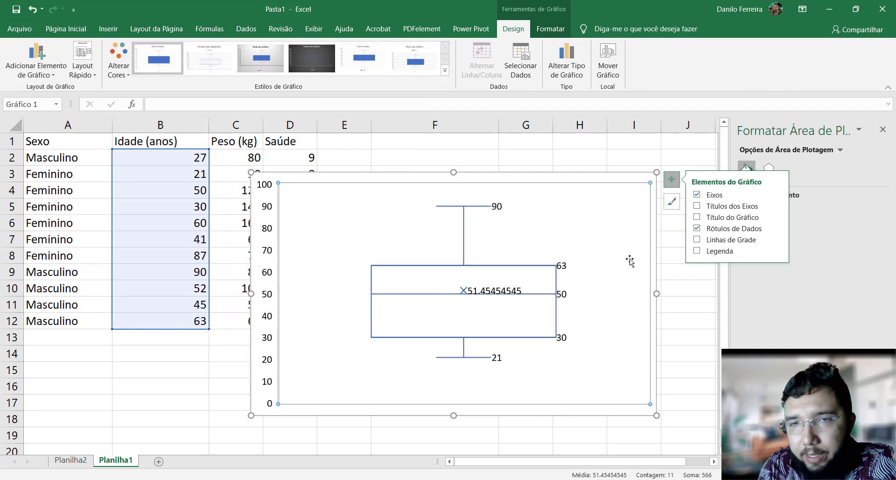
{"action": "left_click", "coordinate": [675, 182]}
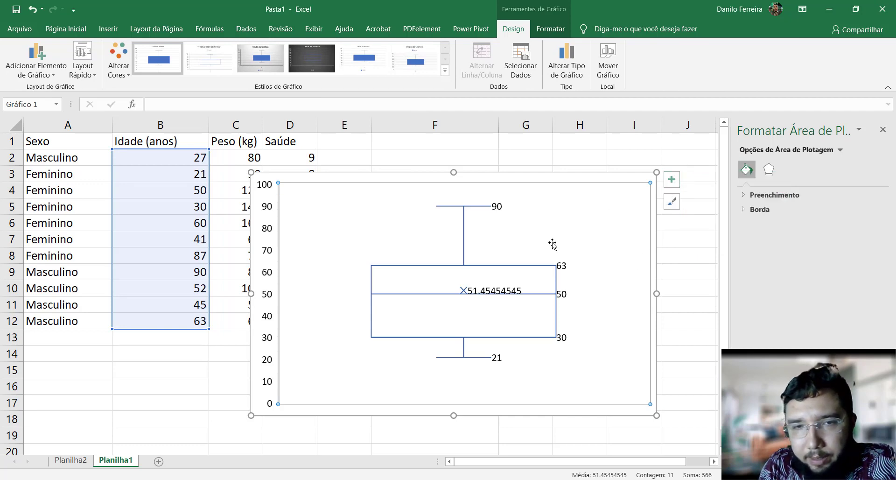
Examine the age box plot's whiskers, quartiles, median and mean together with their data labels
{"action": "left_click", "coordinate": [307, 177]}
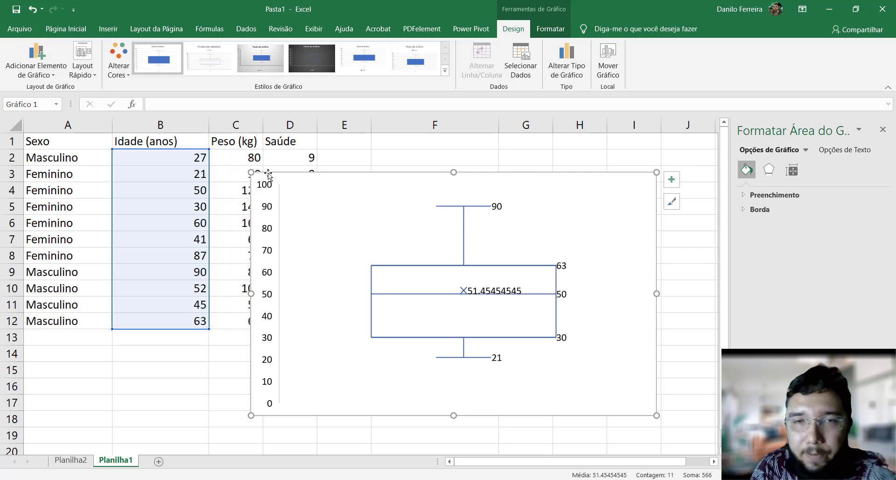
{"action": "mouse_move", "coordinate": [480, 295]}
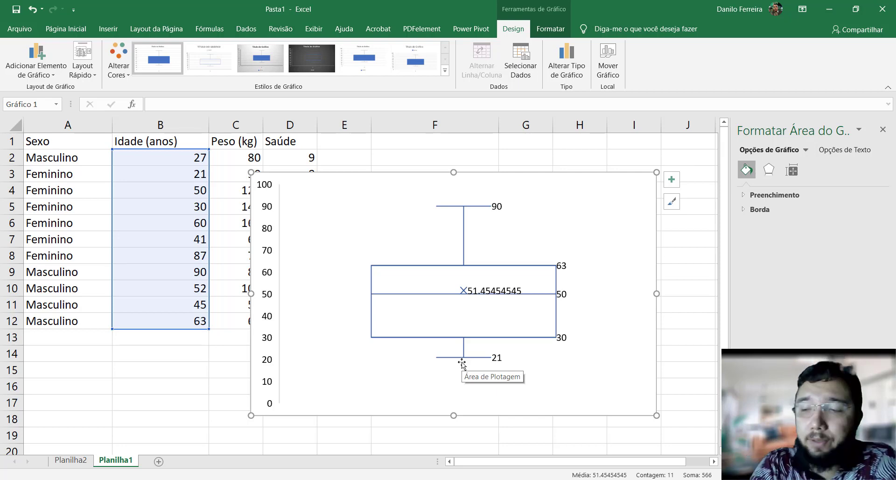
{"action": "left_click", "coordinate": [498, 208]}
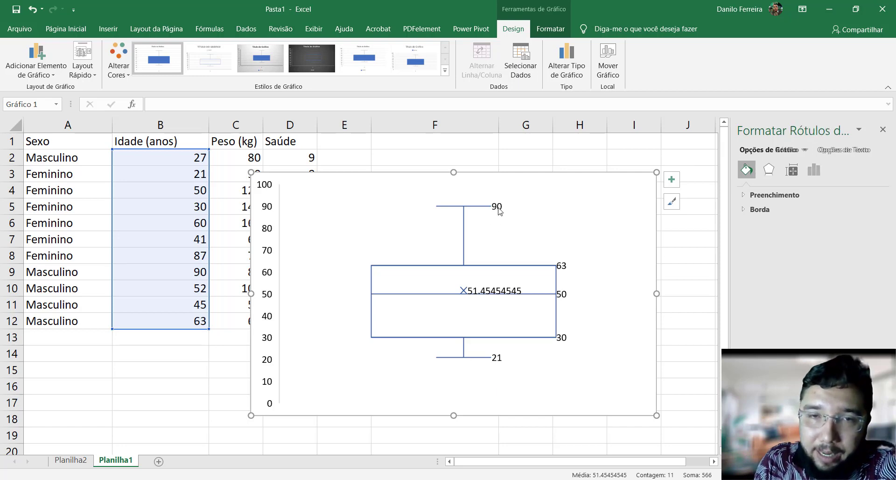
{"action": "left_click", "coordinate": [572, 222]}
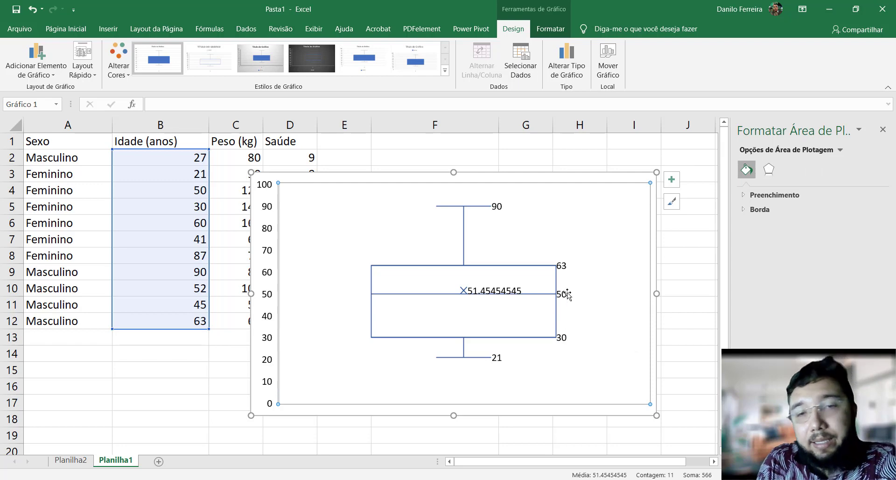
{"action": "left_click", "coordinate": [564, 338]}
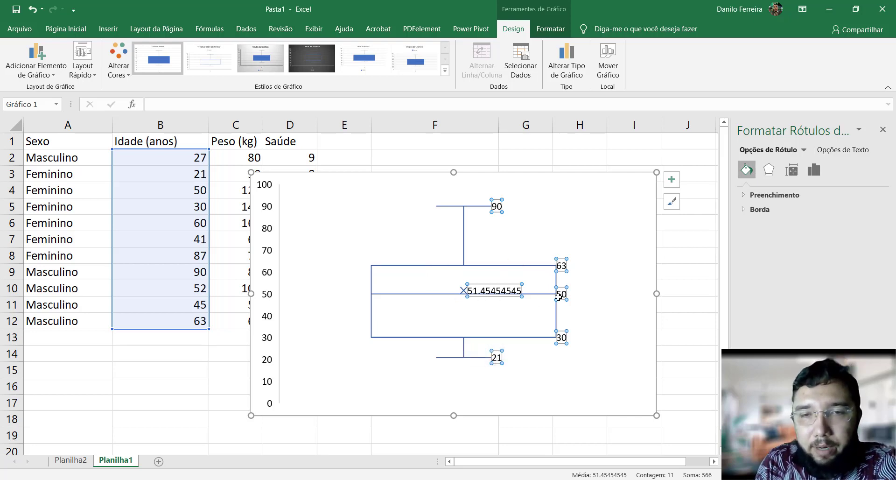
{"action": "left_click", "coordinate": [578, 300]}
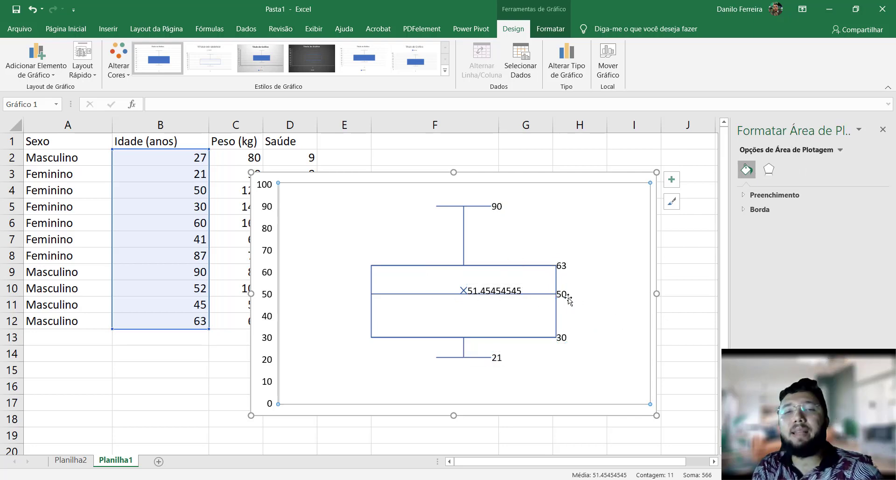
{"action": "mouse_move", "coordinate": [561, 297]}
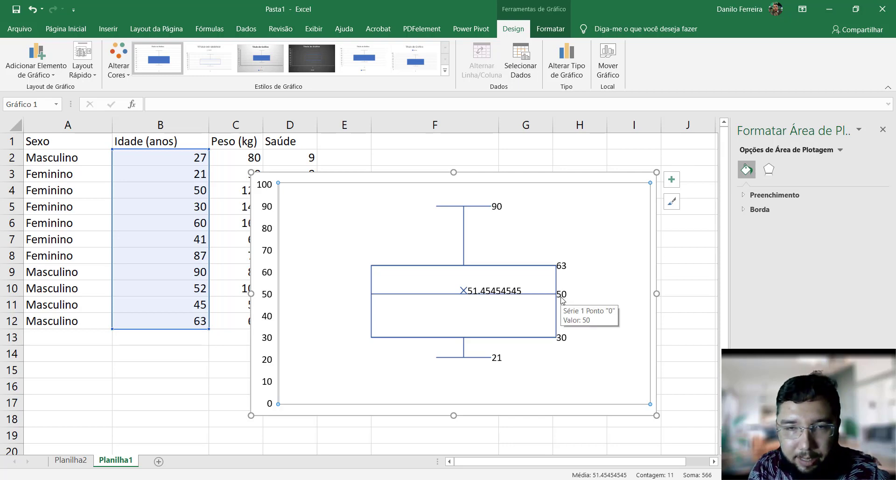
{"action": "left_click", "coordinate": [561, 295]}
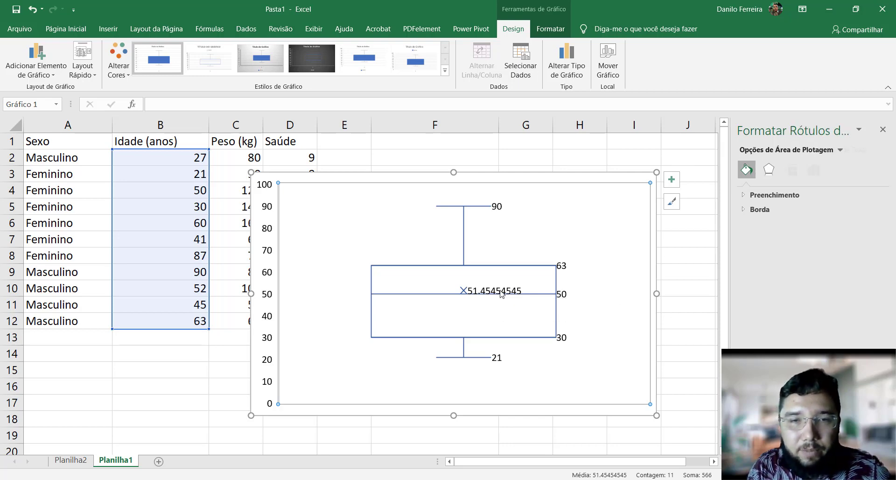
{"action": "left_click", "coordinate": [532, 210]}
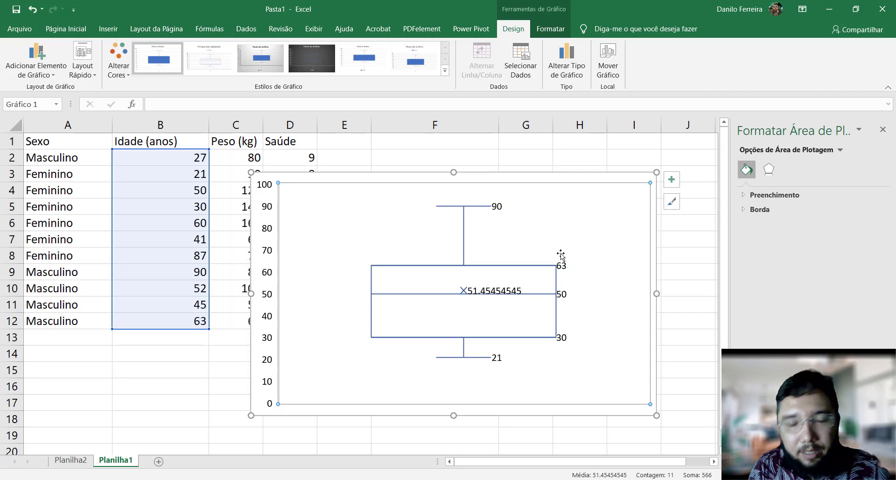
Delete the mean's data label and turn off the mean markers in the age box plot
{"action": "left_click", "coordinate": [486, 294]}
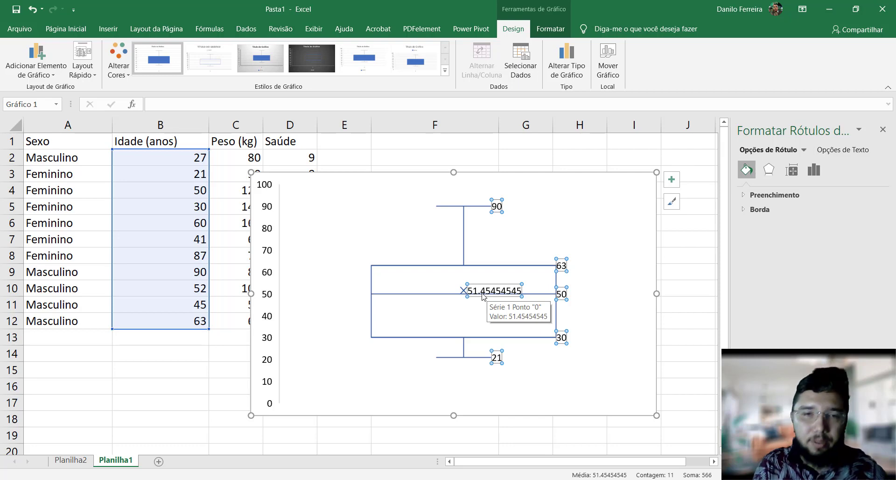
{"action": "left_click", "coordinate": [486, 293]}
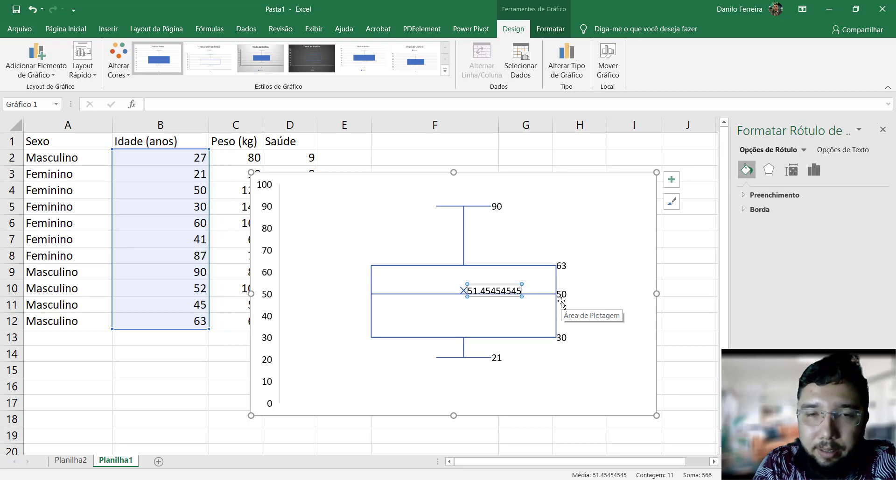
{"action": "key", "text": "Delete"}
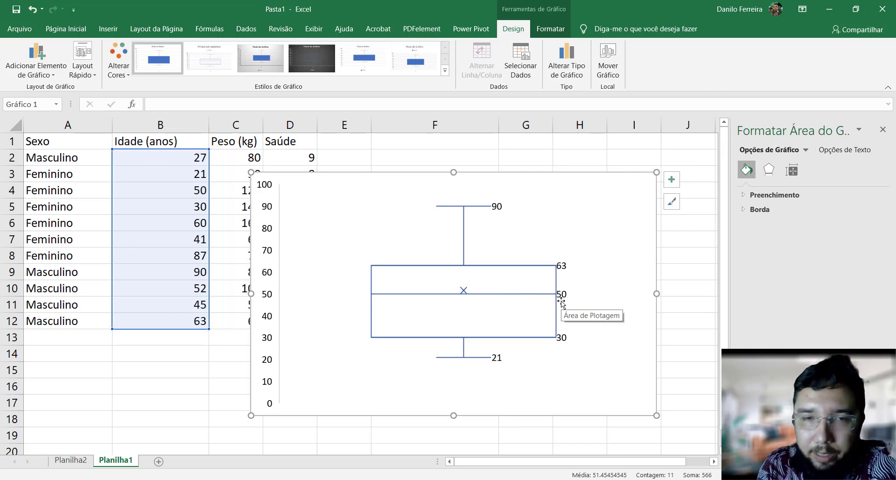
{"action": "left_click", "coordinate": [464, 292]}
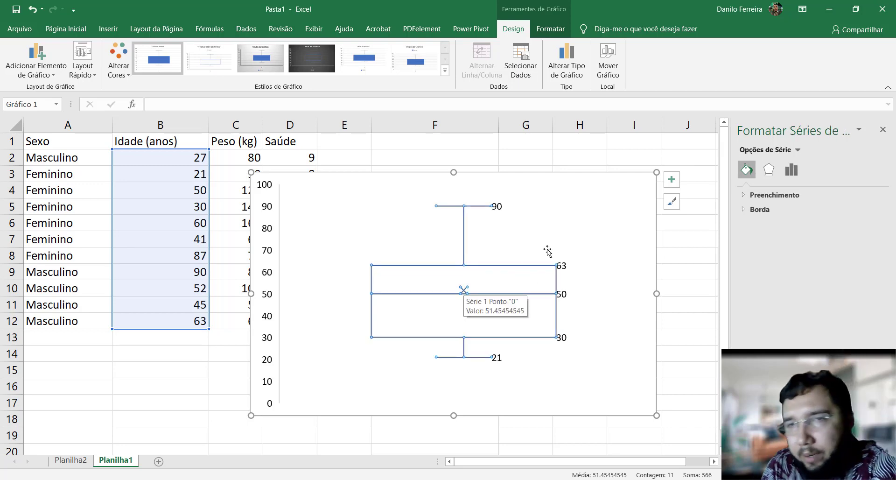
{"action": "left_click", "coordinate": [792, 172]}
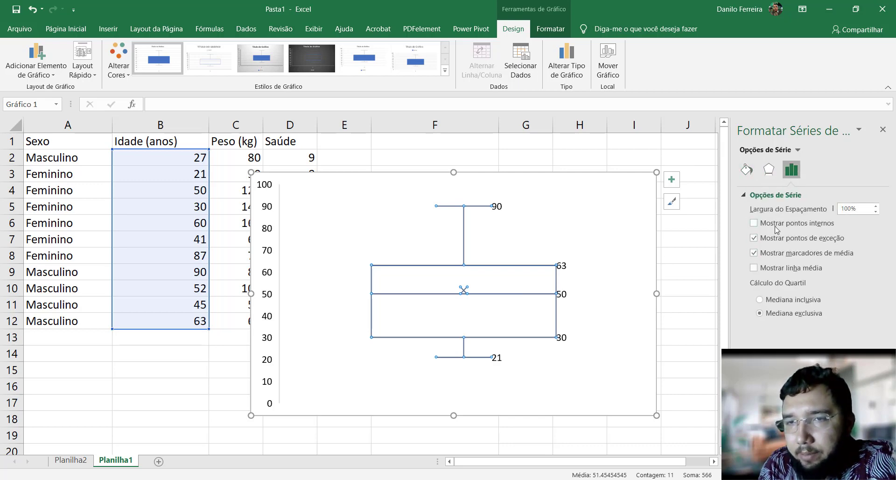
{"action": "left_click", "coordinate": [753, 253]}
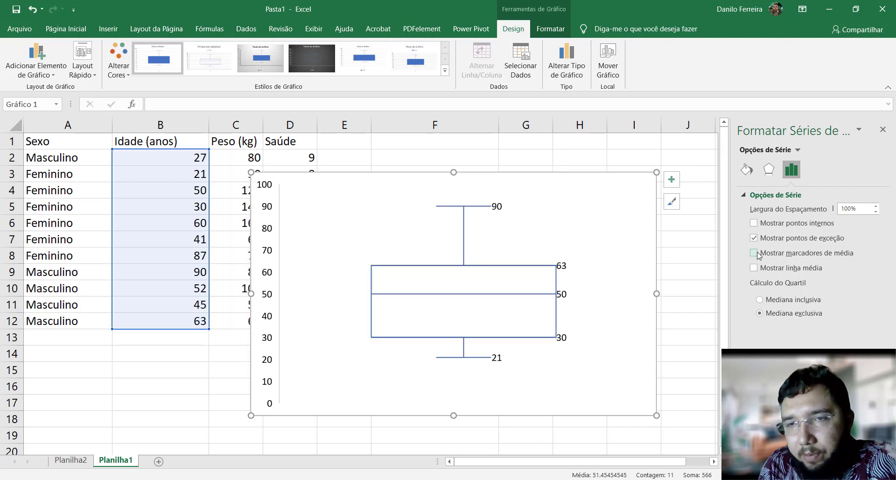
{"action": "left_click", "coordinate": [565, 220]}
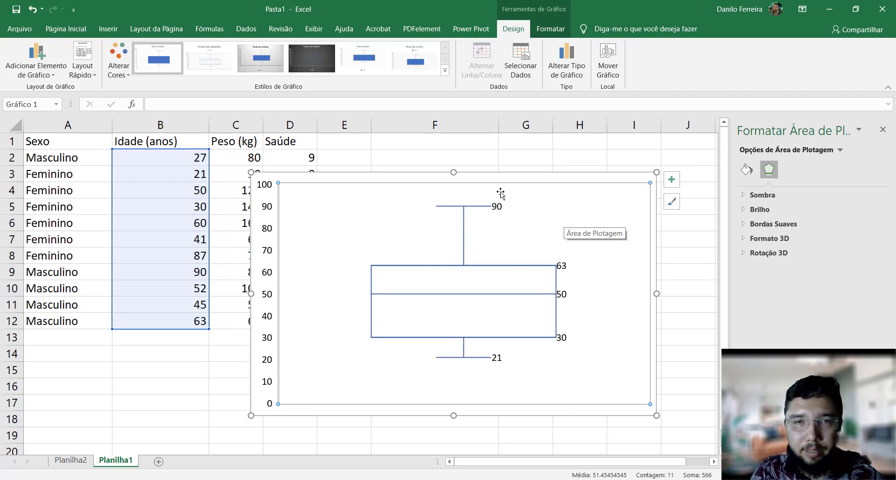
Delete the age box plot from the sheet and close the formatting pane
{"action": "mouse_move", "coordinate": [510, 180]}
{"action": "left_mouse_down"}
{"action": "mouse_move", "coordinate": [532, 186]}
{"action": "mouse_move", "coordinate": [561, 216]}
{"action": "mouse_move", "coordinate": [528, 160]}
{"action": "mouse_move", "coordinate": [518, 173]}
{"action": "left_mouse_up"}
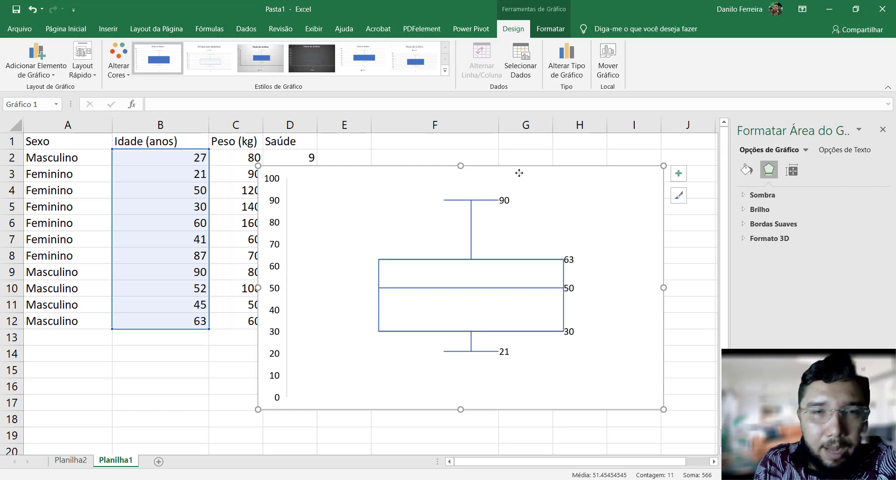
{"action": "key", "text": "Delete"}
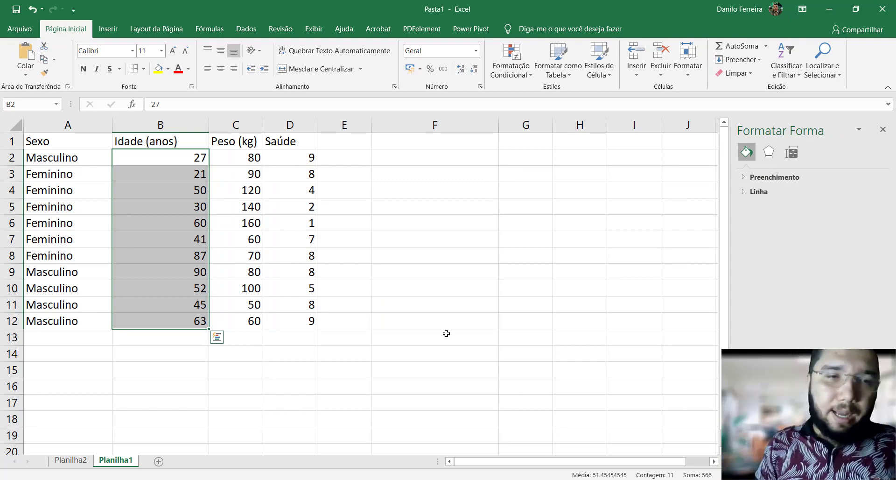
{"action": "left_click", "coordinate": [267, 364]}
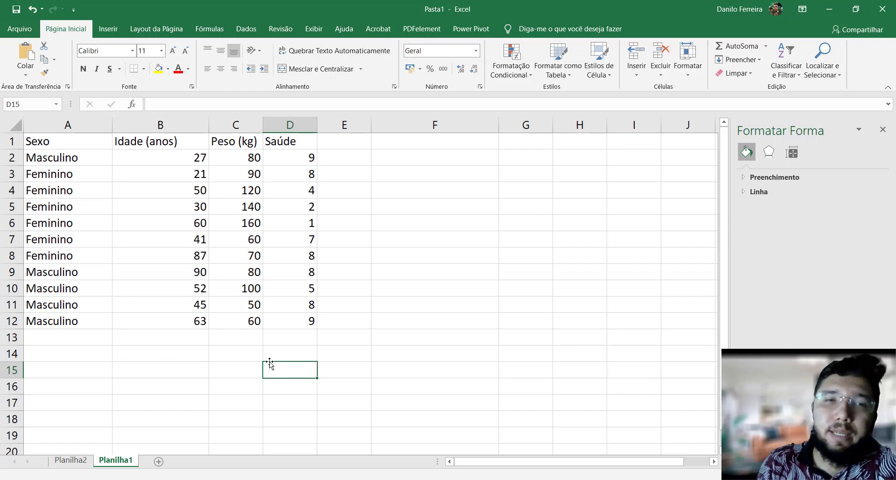
{"action": "left_click", "coordinate": [883, 129]}
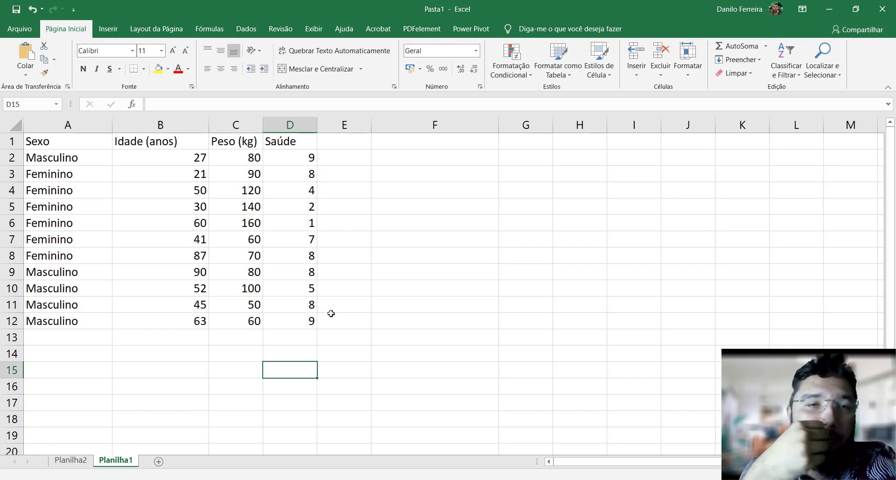
{"action": "left_click", "coordinate": [250, 195]}
{"action": "left_click", "coordinate": [248, 206]}
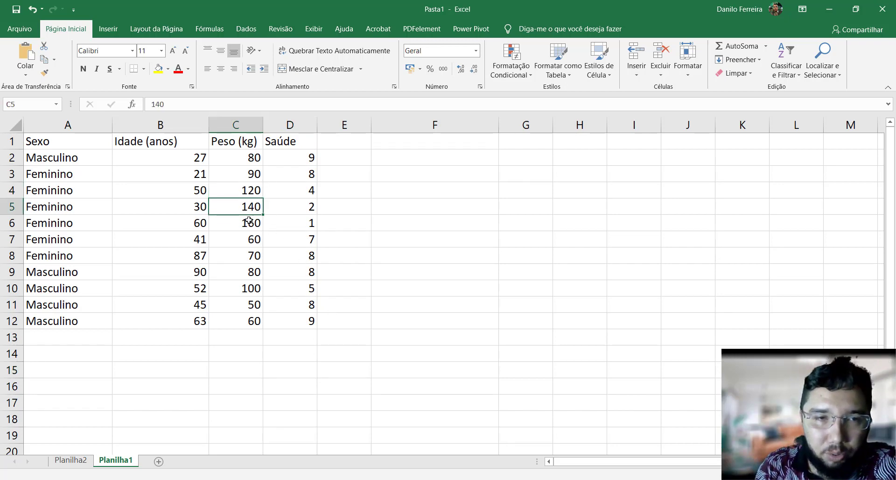
{"action": "left_click", "coordinate": [248, 227]}
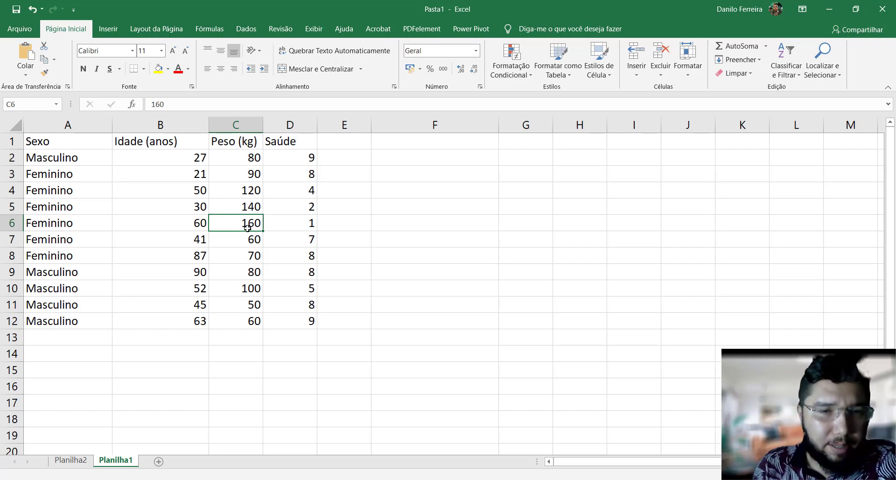
Calculate the correlation between weight and health in D15 with =CORREL(C2:C12;D2:D12)
{"action": "left_click", "coordinate": [285, 372]}
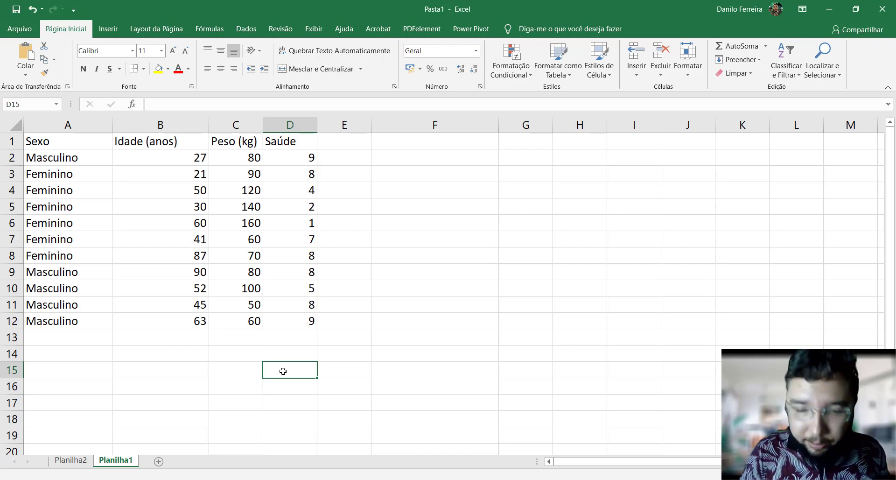
{"action": "type", "text": "="}
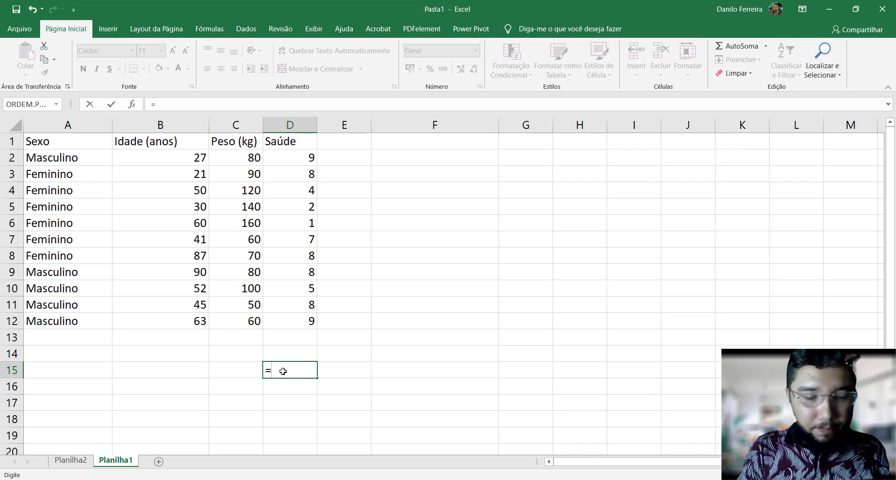
{"action": "type", "text": "corre"}
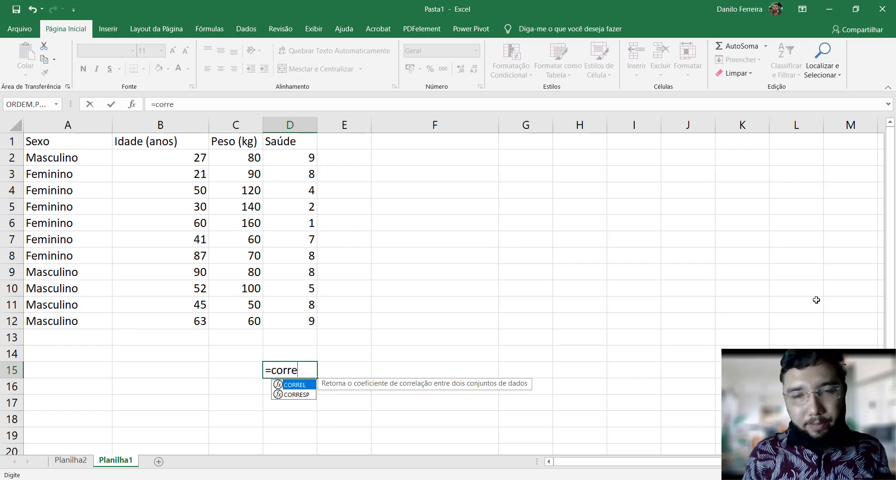
{"action": "double_click", "coordinate": [310, 385]}
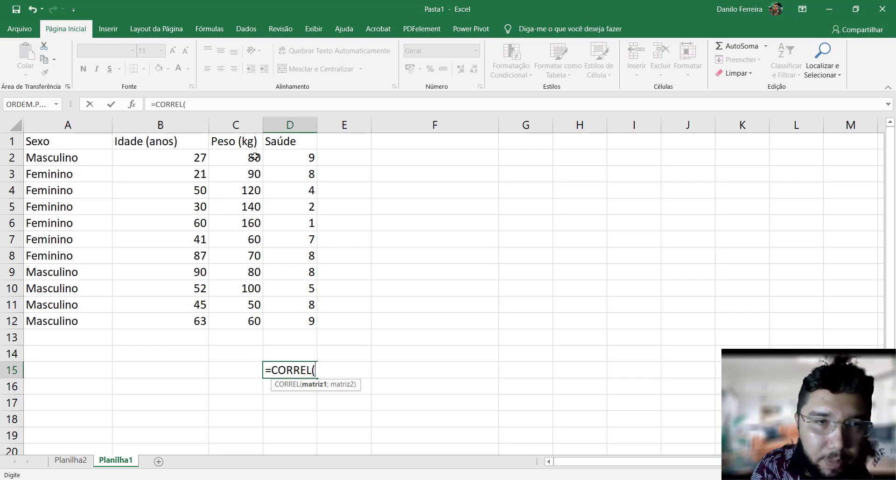
{"action": "left_click_drag", "start_coordinate": [254, 156], "coordinate": [229, 314]}
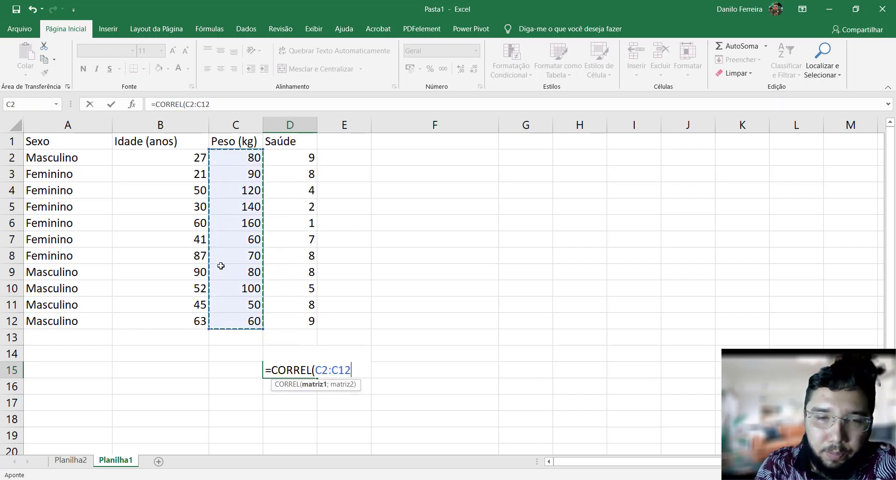
{"action": "type", "text": ";"}
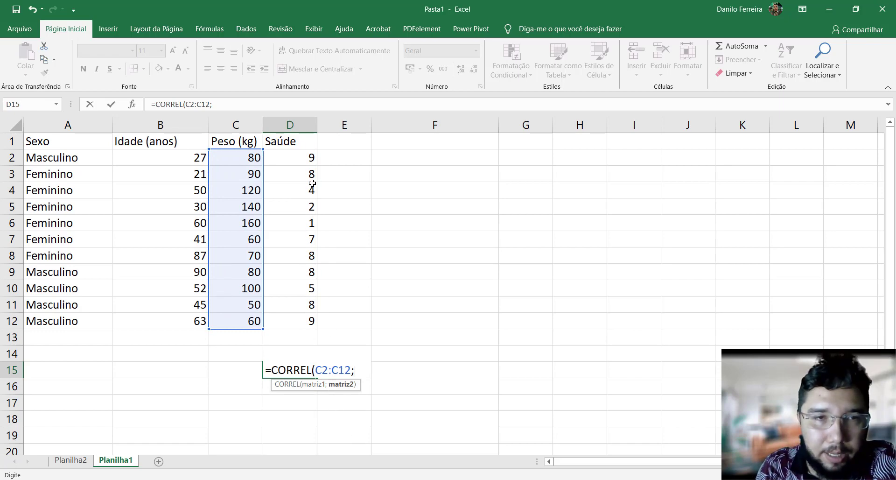
{"action": "left_click_drag", "start_coordinate": [310, 159], "coordinate": [305, 317]}
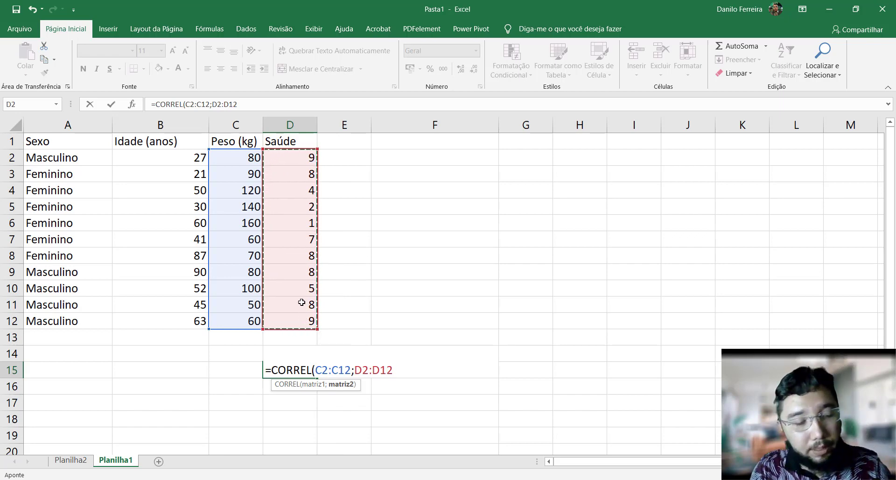
{"action": "type", "text": ")"}
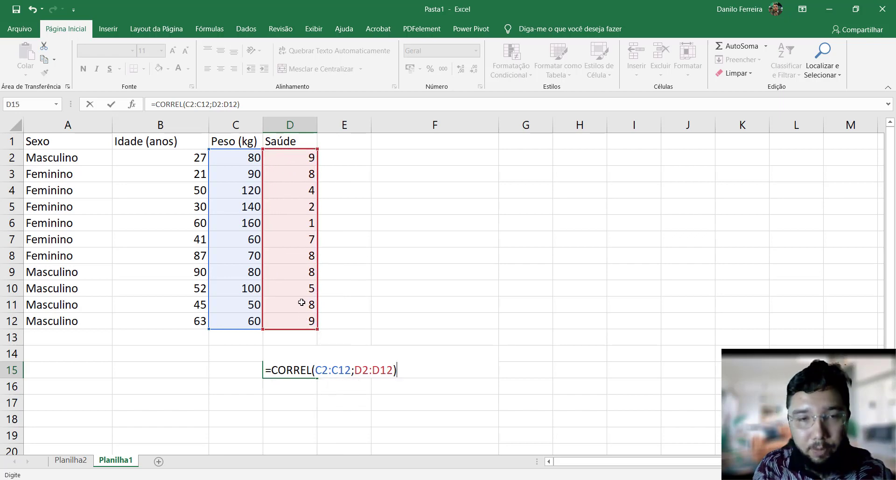
{"action": "key", "text": "Return"}
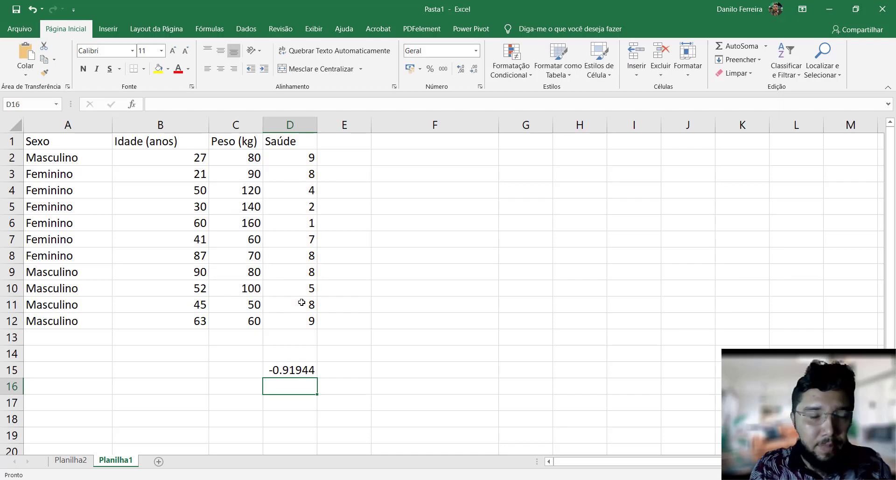
{"action": "left_click", "coordinate": [280, 370]}
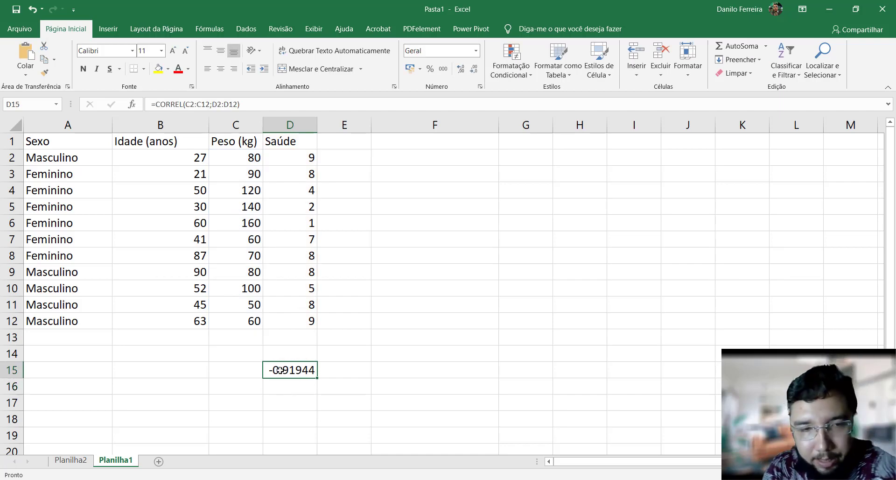
Label the correlation coefficient "r de Pearson" in E15 and widen column E to fit the text
{"action": "left_click", "coordinate": [343, 369]}
{"action": "type", "text": "R"}
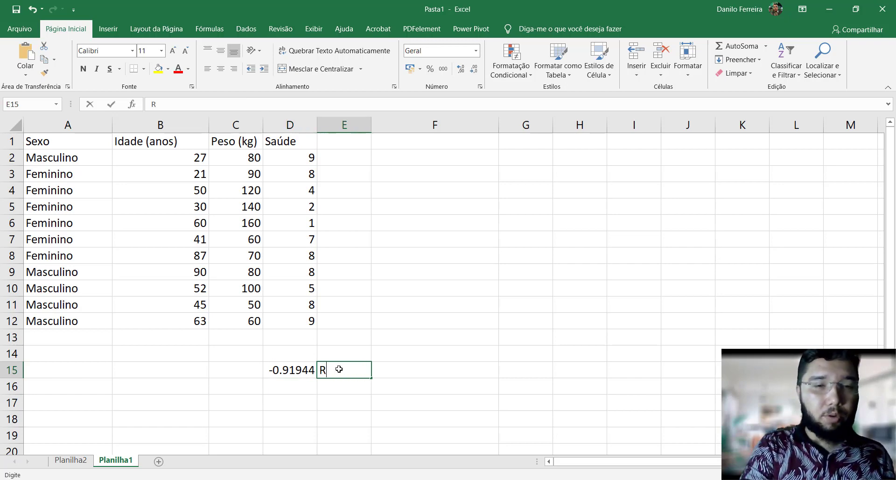
{"action": "key", "text": "BackSpace"}
{"action": "key", "text": "Caps_Lock"}
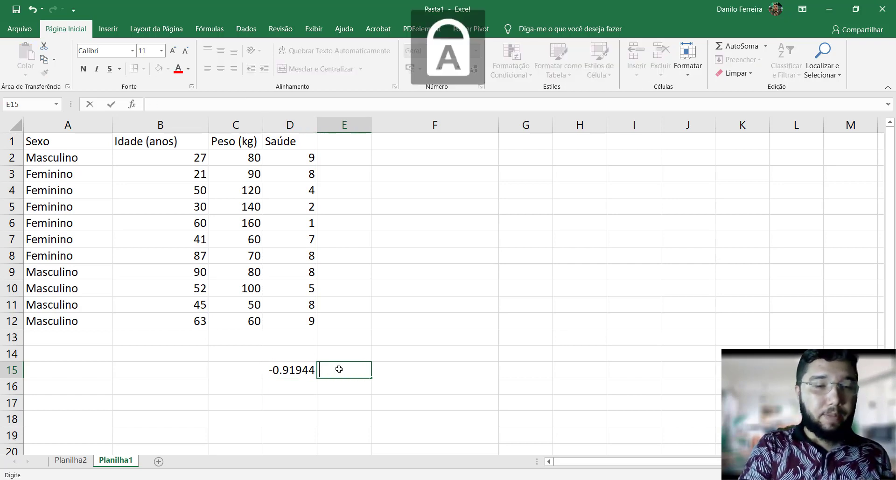
{"action": "type", "text": "R"}
{"action": "key", "text": "BackSpace"}
{"action": "key", "text": "Caps_Lock"}
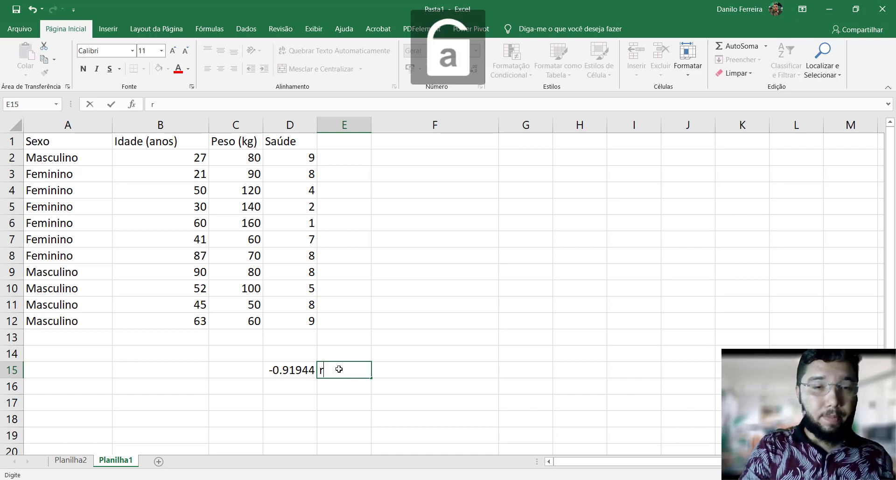
{"action": "type", "text": "r de"}
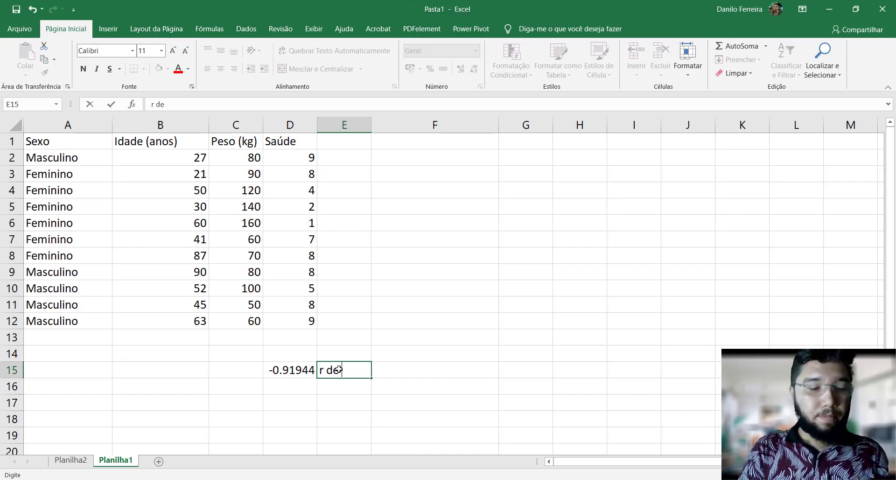
{"action": "type", "text": " Pearosn"}
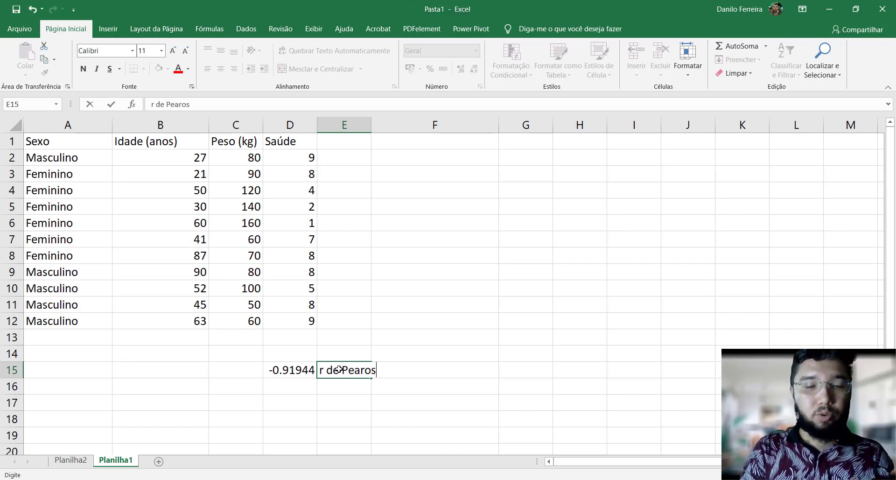
{"action": "key", "text": "BackSpace"}
{"action": "key", "text": "BackSpace"}
{"action": "key", "text": "BackSpace"}
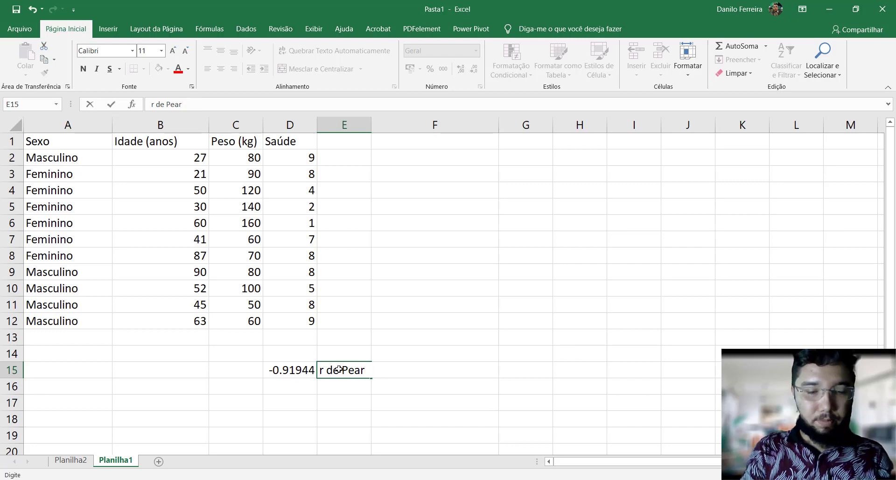
{"action": "type", "text": "son"}
{"action": "key", "text": "Return"}
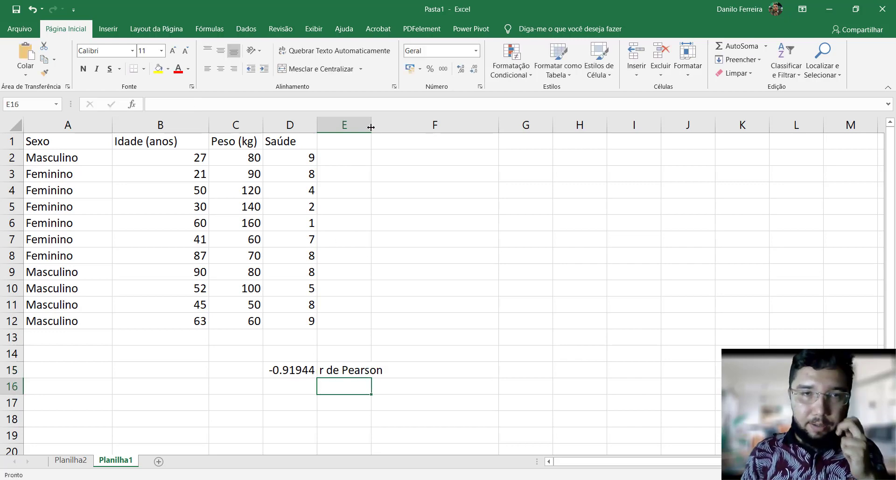
{"action": "left_click_drag", "start_coordinate": [371, 127], "coordinate": [398, 127]}
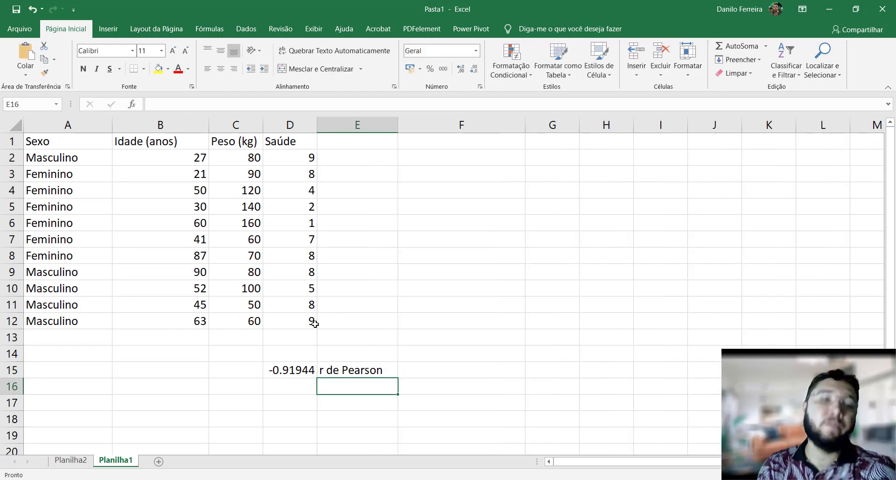
Fill the "r de Pearson" label cell E15 with yellow
{"action": "left_click", "coordinate": [286, 370]}
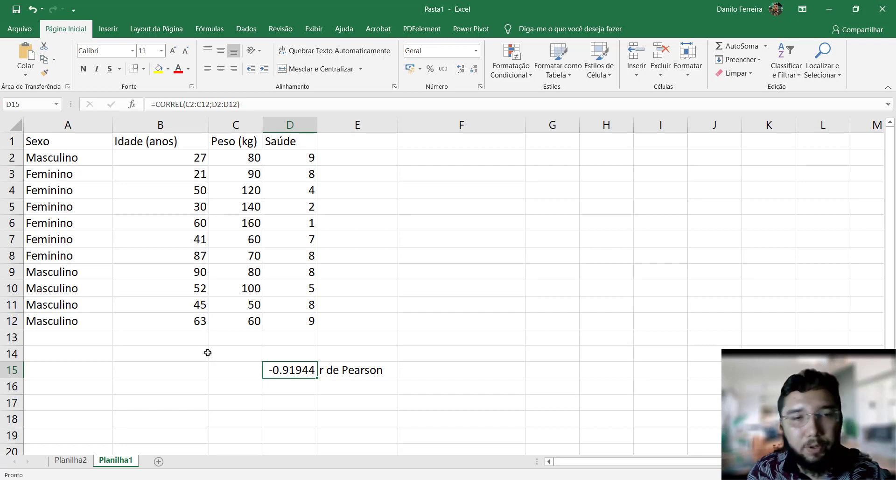
{"action": "left_click", "coordinate": [372, 372]}
{"action": "left_click", "coordinate": [161, 70]}
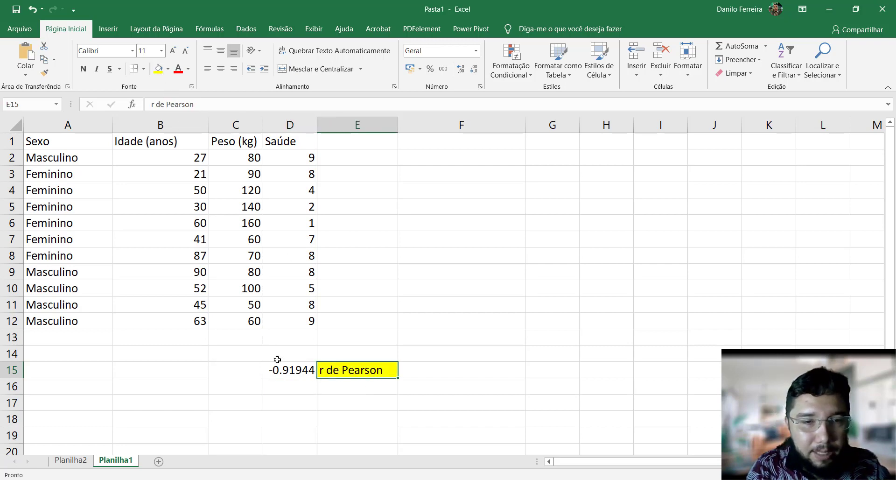
Reduce the correlation coefficient in D15 to three decimal places
{"action": "left_click", "coordinate": [289, 369]}
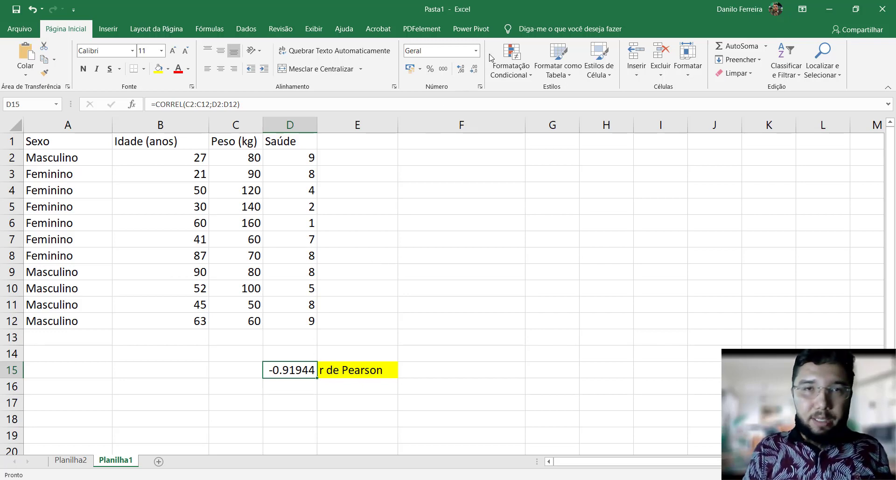
{"action": "left_click", "coordinate": [473, 74]}
{"action": "left_click", "coordinate": [474, 74]}
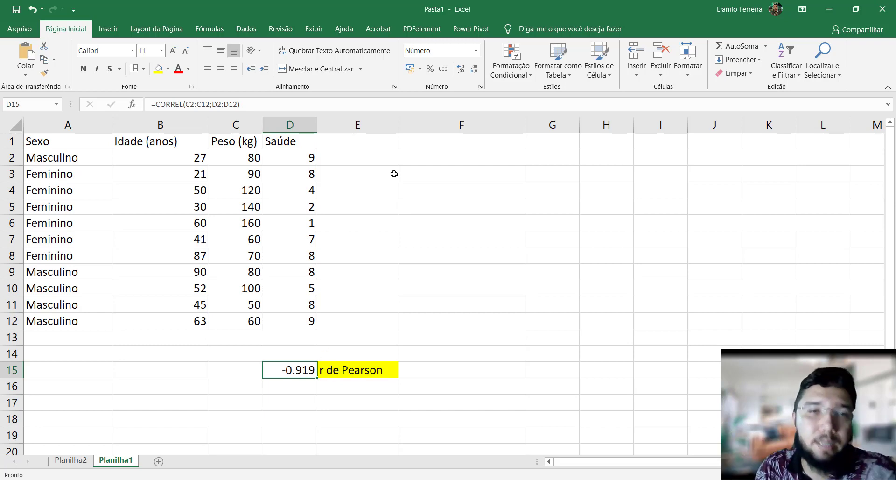
Rename the "Saúde" column header in D1 as "Risco CV"
{"action": "left_click", "coordinate": [286, 143]}
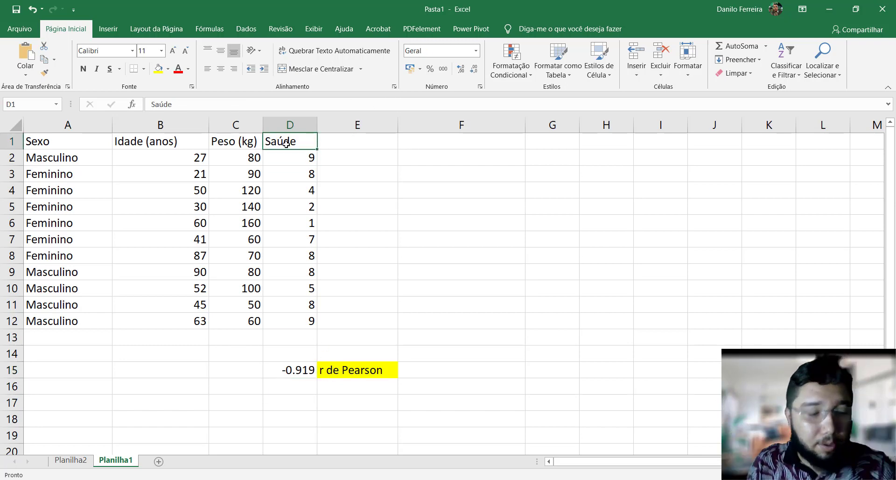
{"action": "type", "text": "Ri"}
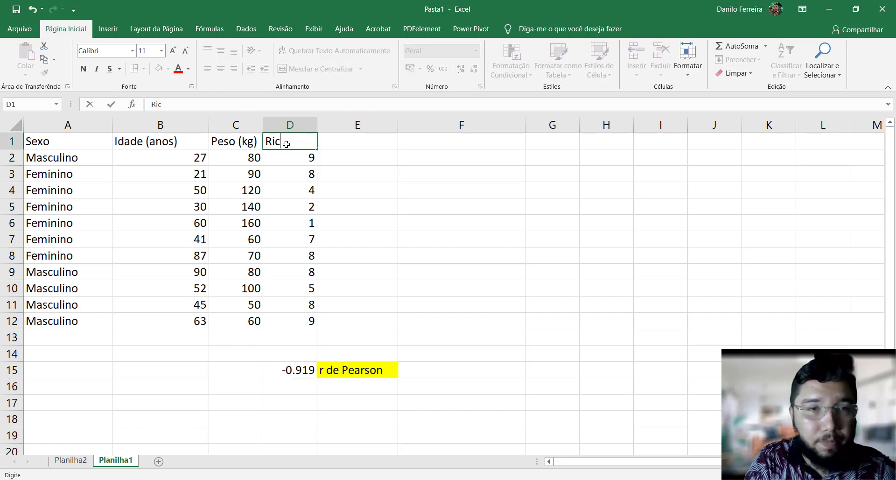
{"action": "type", "text": "sco "}
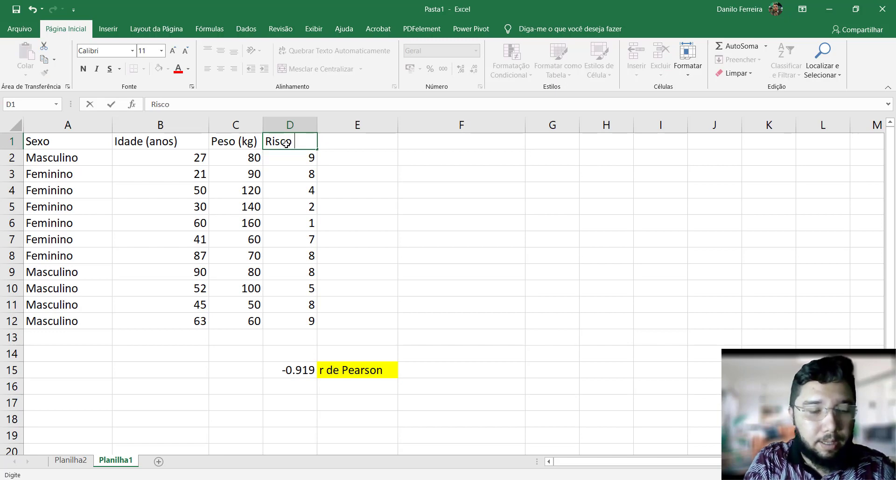
{"action": "type", "text": "CV"}
{"action": "key", "text": "Return"}
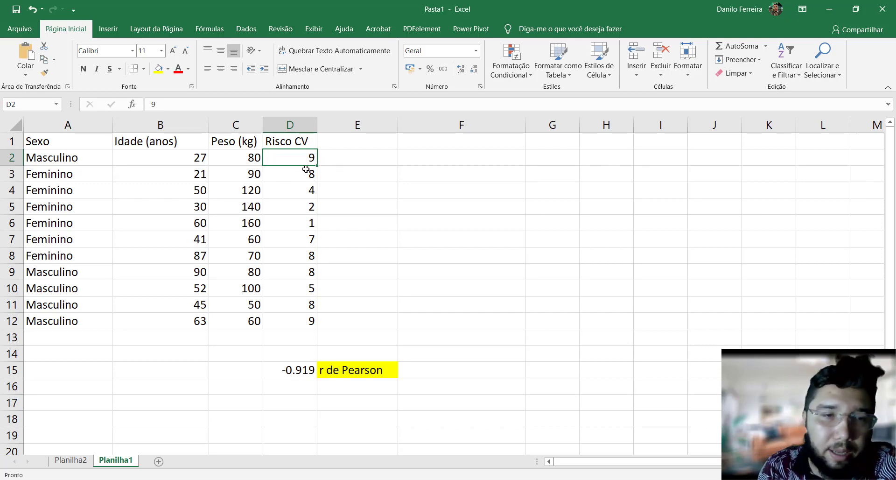
Set the Risco CV value in D12 to 1 and check the correlation coefficient in D15
{"action": "left_click", "coordinate": [290, 319]}
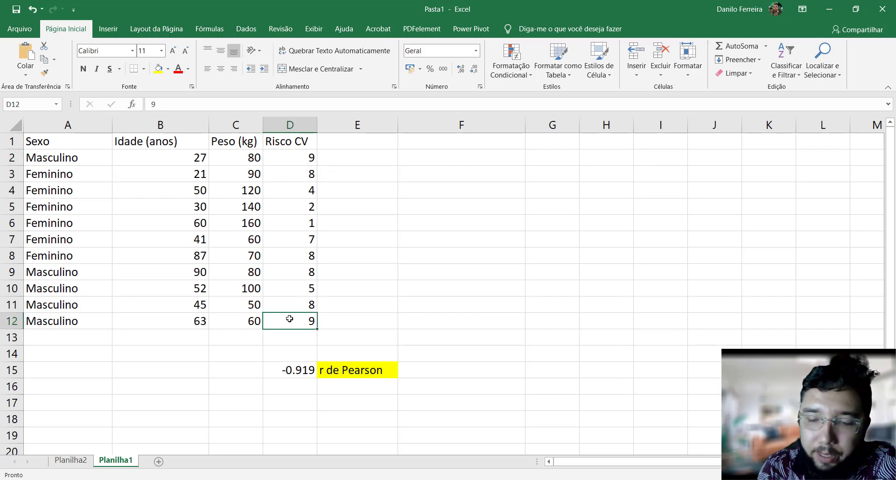
{"action": "type", "text": "1"}
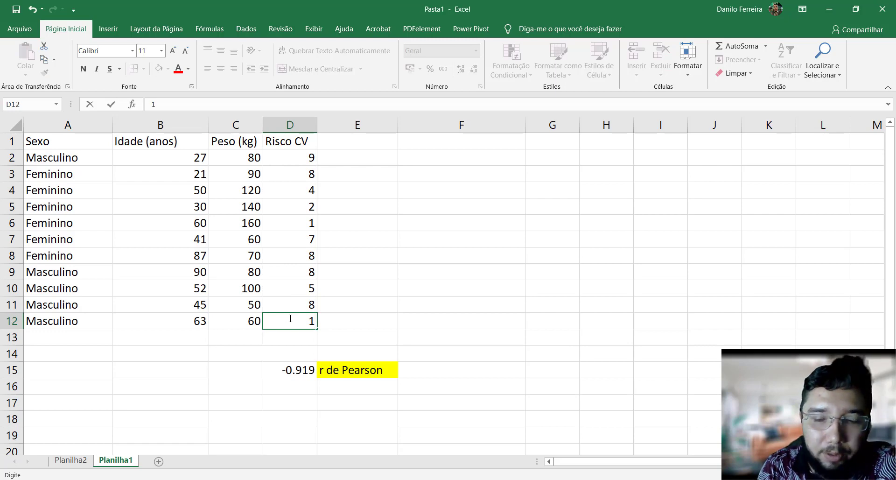
{"action": "key", "text": "Up"}
{"action": "left_click", "coordinate": [291, 320]}
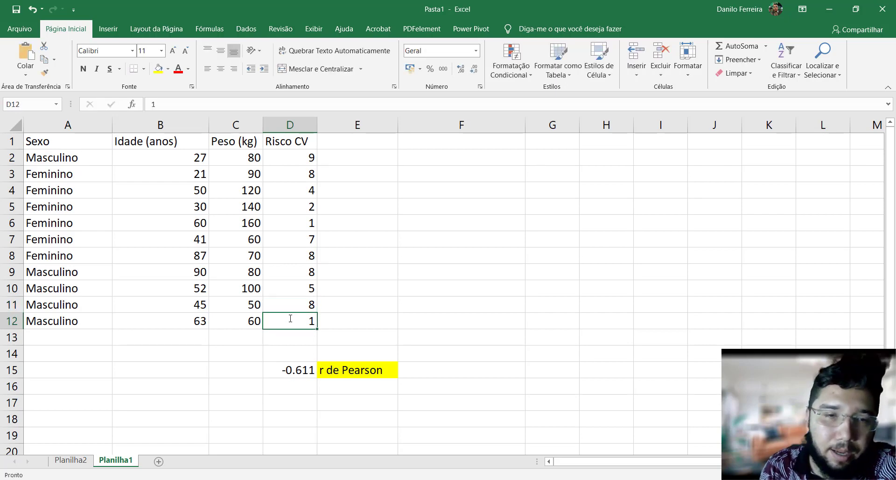
{"action": "left_click", "coordinate": [290, 369]}
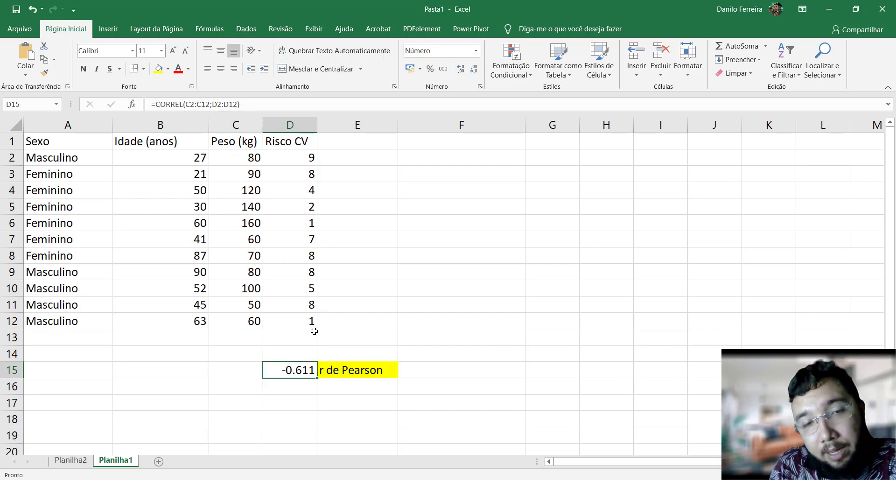
Set the Risco CV values in D11 to 2 and in D10 to 8
{"action": "left_click", "coordinate": [305, 304]}
{"action": "type", "text": "2"}
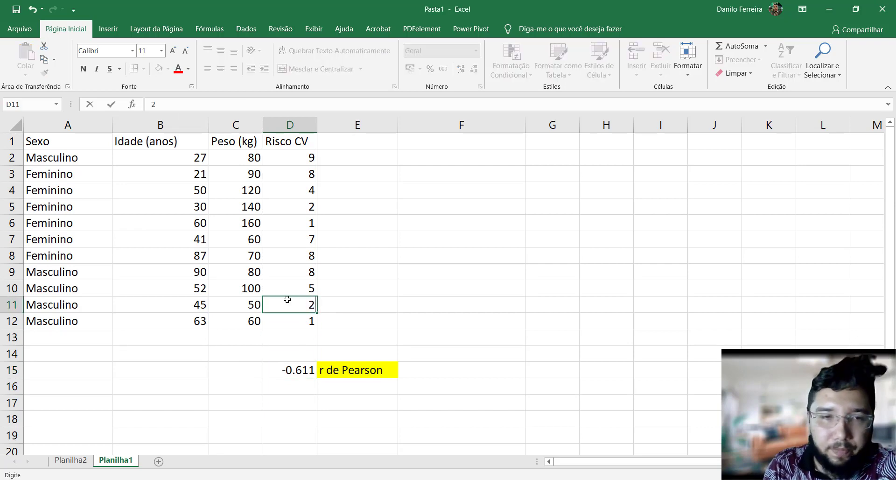
{"action": "left_click", "coordinate": [286, 285]}
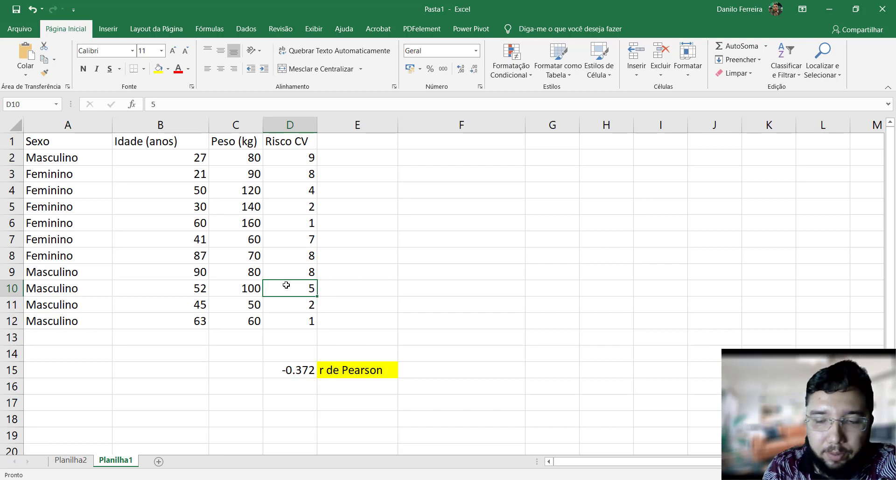
{"action": "type", "text": "8"}
{"action": "key", "text": "Up"}
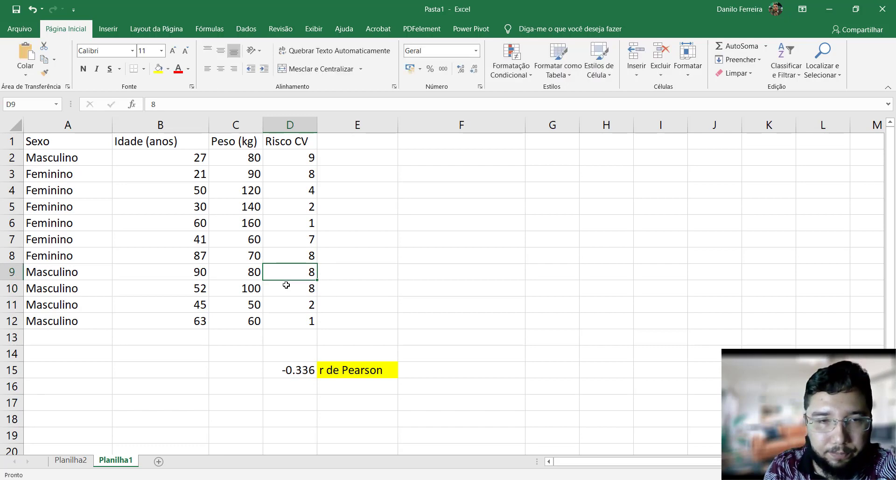
Set the Risco CV value of the first record, in D2, to 1
{"action": "key", "text": "Up"}
{"action": "key", "text": "Up"}
{"action": "key", "text": "Up"}
{"action": "key", "text": "Up"}
{"action": "key", "text": "Up"}
{"action": "key", "text": "Up"}
{"action": "key", "text": "Up"}
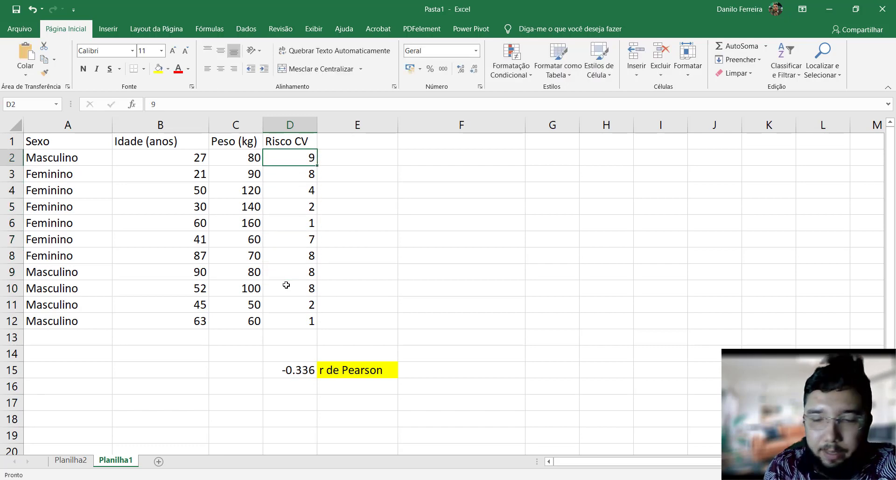
{"action": "type", "text": "1"}
{"action": "key", "text": "Return"}
{"action": "key", "text": "Down"}
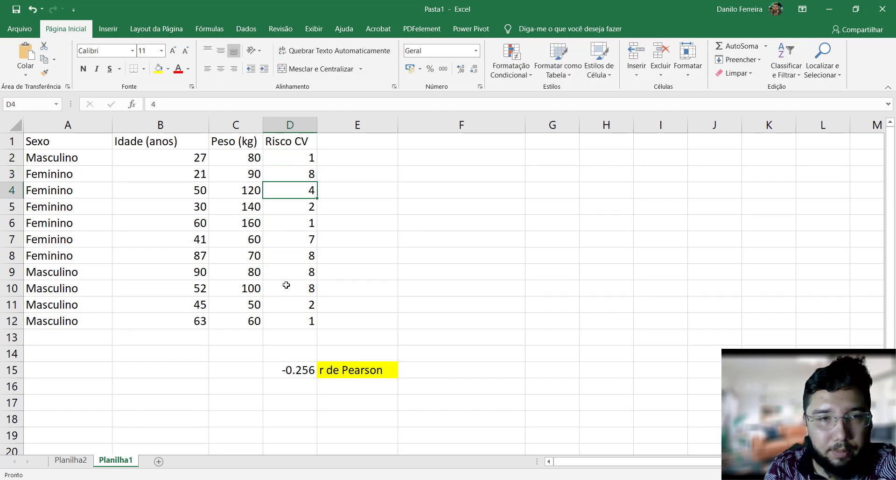
Set the Risco CV values in D4 and D5 to 9 and in D6 to 10
{"action": "type", "text": "9"}
{"action": "key", "text": "Return"}
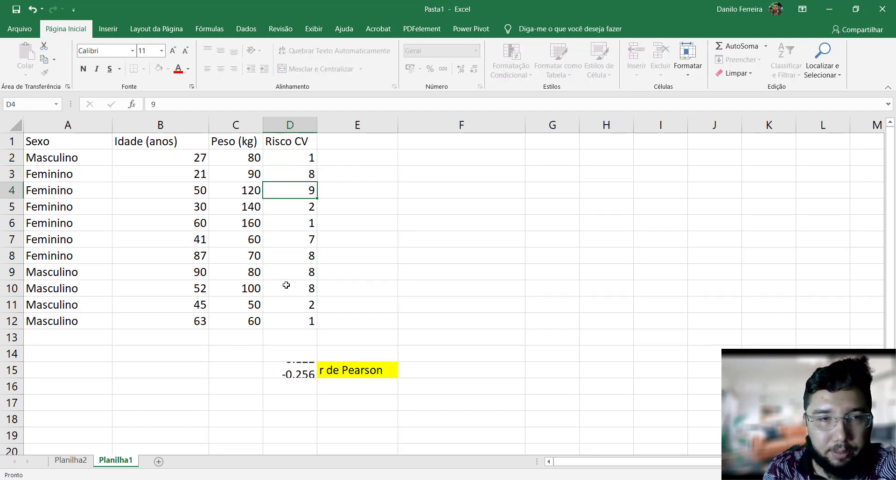
{"action": "type", "text": "9"}
{"action": "key", "text": "Return"}
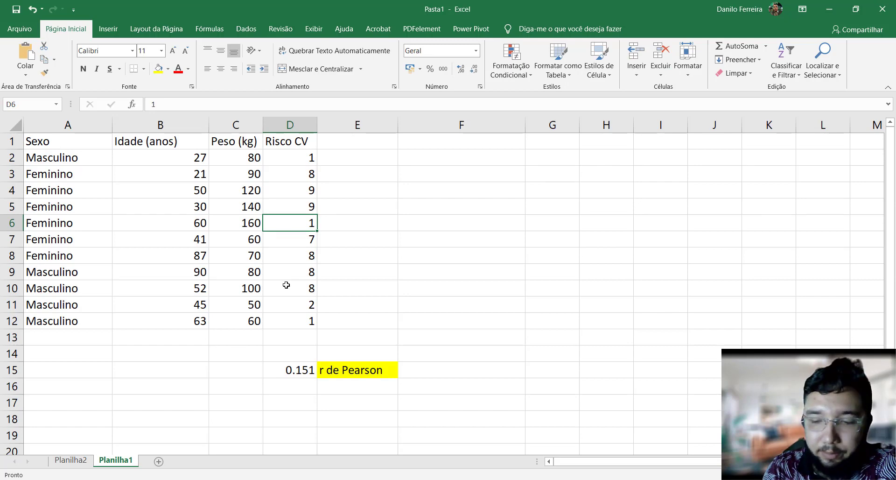
{"action": "type", "text": "10"}
{"action": "key", "text": "Return"}
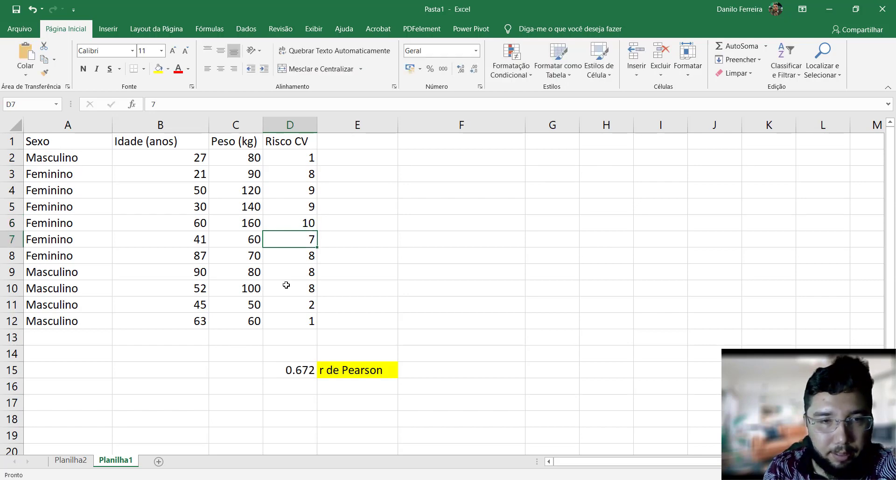
Set the Risco CV values in D8 and D9 to 4 and check the correlation coefficient in D15
{"action": "key", "text": "Return"}
{"action": "type", "text": "4"}
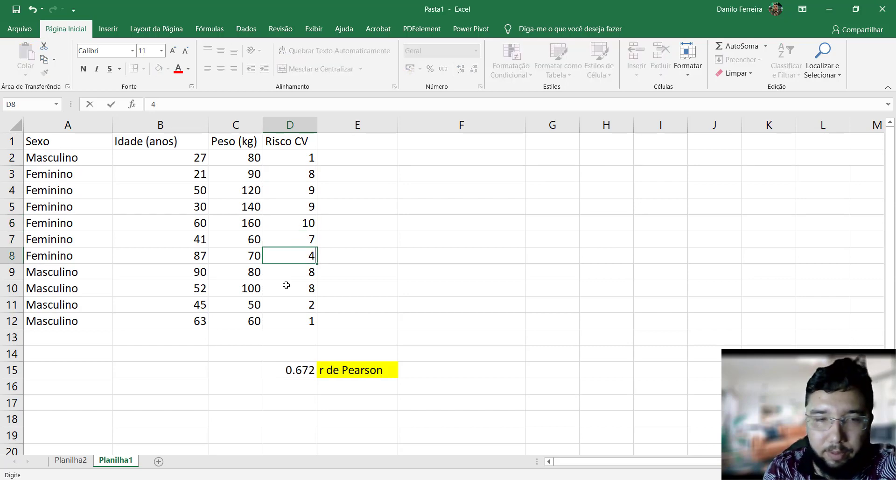
{"action": "key", "text": "Return"}
{"action": "type", "text": "4"}
{"action": "key", "text": "Return"}
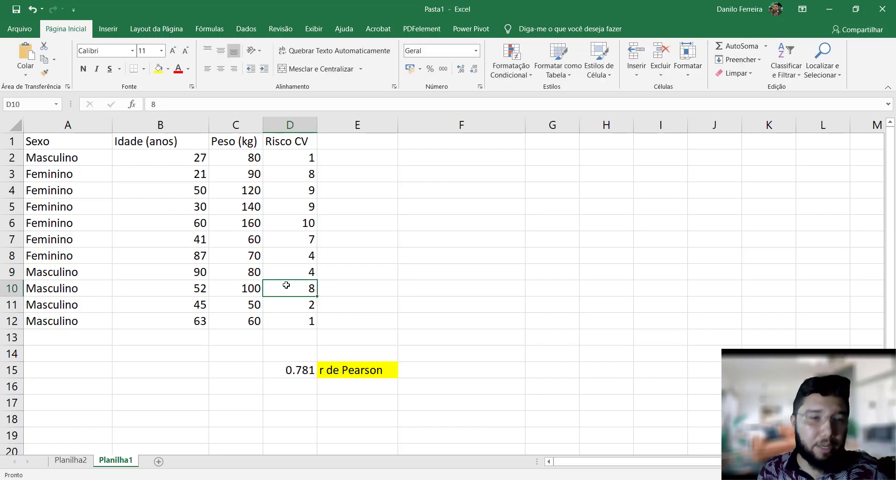
{"action": "left_click", "coordinate": [288, 370]}
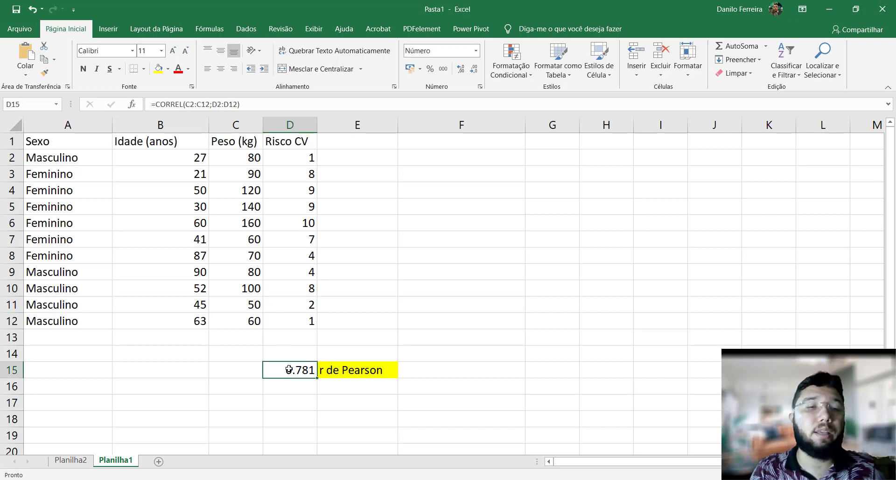
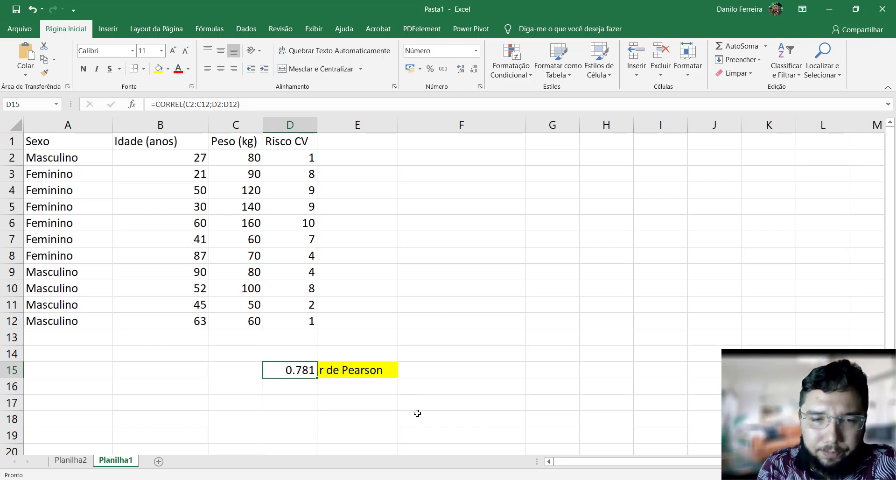
Switch to Chrome and examine the Excel statistics course page, from its introduction through the statistics topics under "O que você vai aprender?"
{"action": "left_click", "coordinate": [397, 479]}
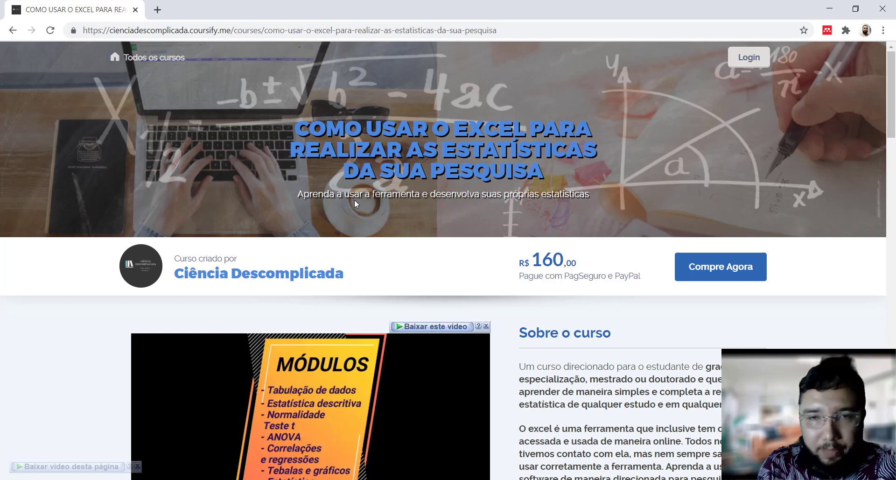
{"action": "scroll", "coordinate": [356, 203], "scroll_direction": "down", "scroll_amount": 1}
{"action": "scroll", "coordinate": [354, 200], "scroll_direction": "down", "scroll_amount": 7}
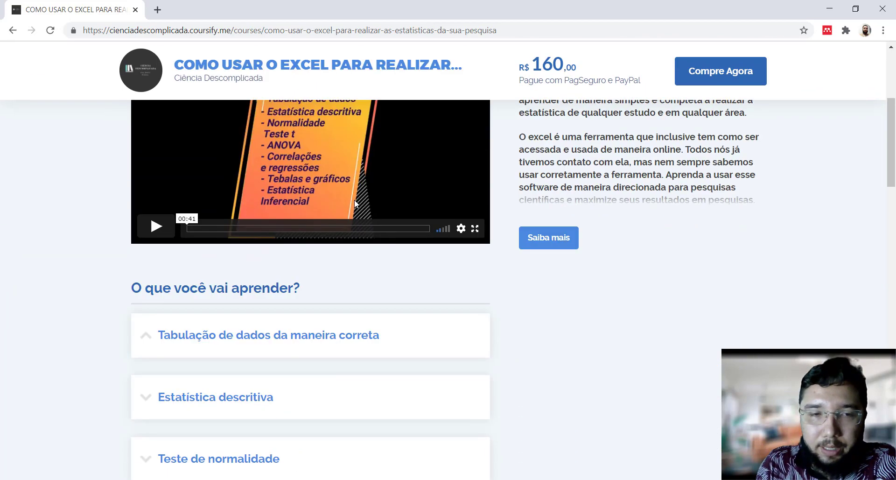
{"action": "scroll", "coordinate": [355, 200], "scroll_direction": "up", "scroll_amount": 4}
{"action": "scroll", "coordinate": [354, 200], "scroll_direction": "up", "scroll_amount": 5}
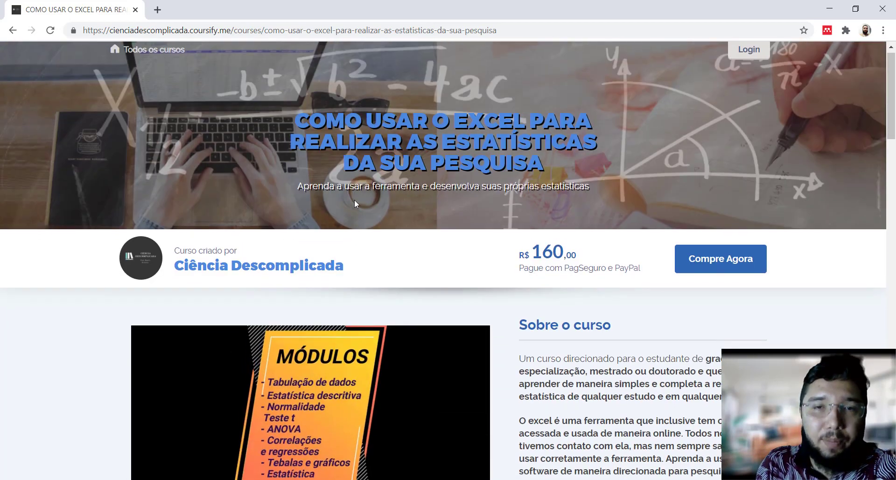
{"action": "scroll", "coordinate": [354, 200], "scroll_direction": "down", "scroll_amount": 7}
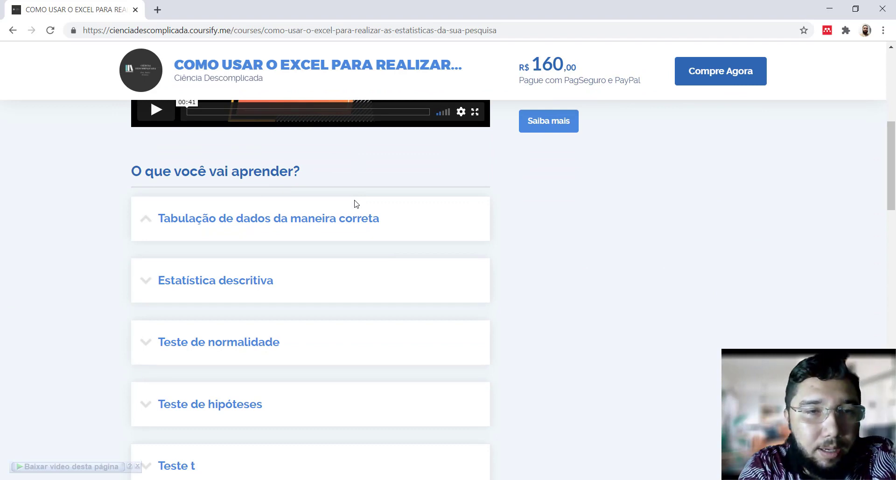
{"action": "scroll", "coordinate": [356, 204], "scroll_direction": "down", "scroll_amount": 1}
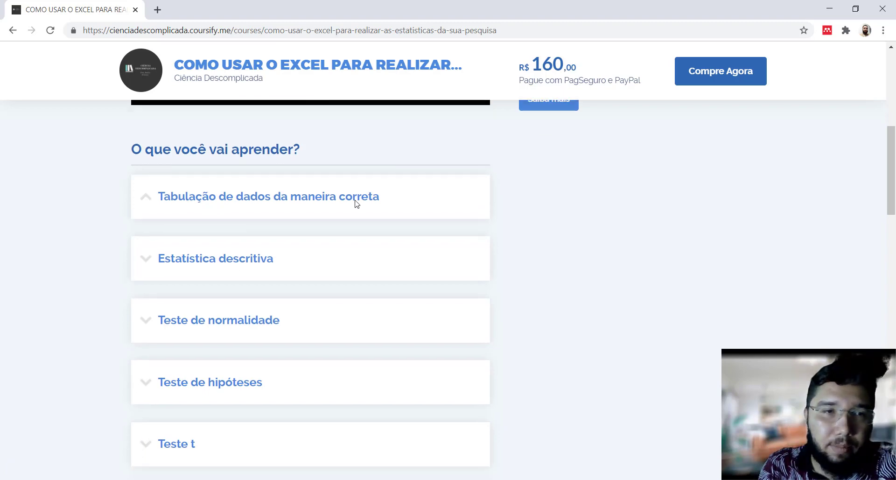
{"action": "scroll", "coordinate": [356, 203], "scroll_direction": "up", "scroll_amount": 1}
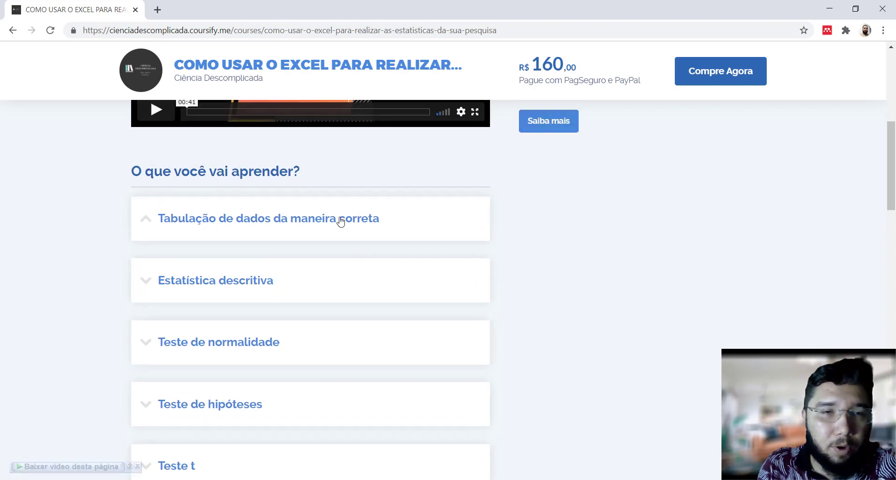
{"action": "scroll", "coordinate": [502, 226], "scroll_direction": "down", "scroll_amount": 1}
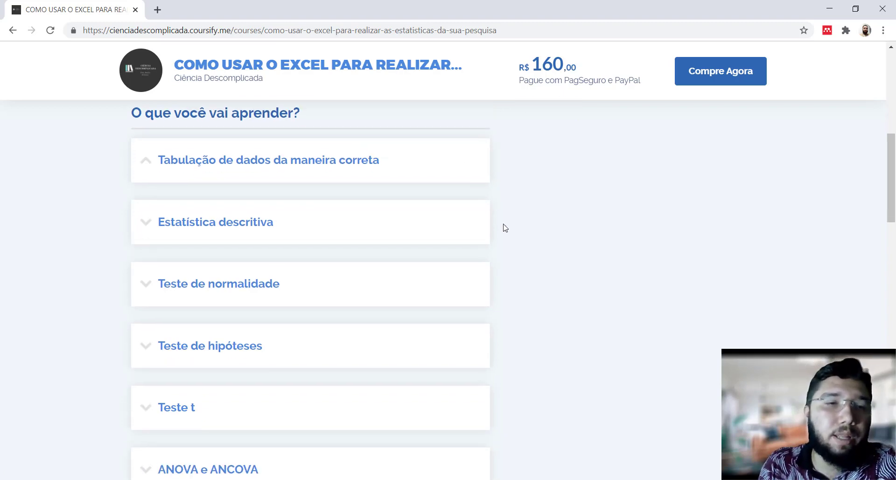
{"action": "scroll", "coordinate": [325, 227], "scroll_direction": "down", "scroll_amount": 1}
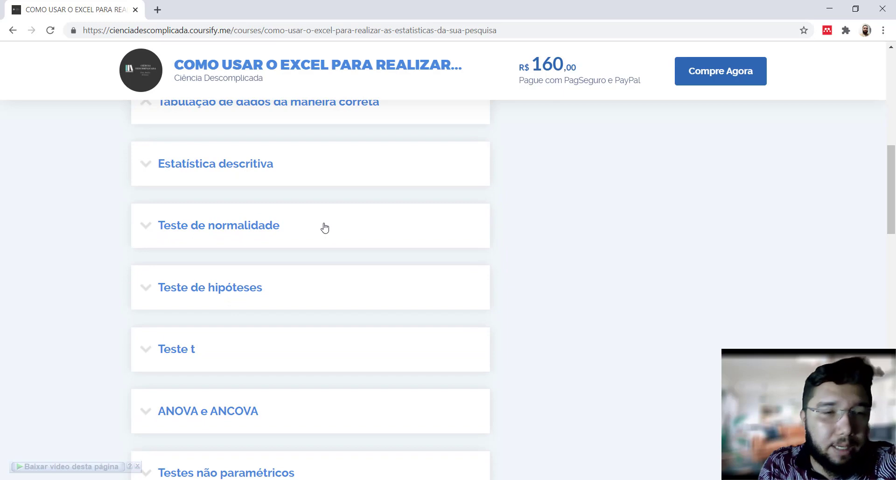
{"action": "scroll", "coordinate": [325, 227], "scroll_direction": "down", "scroll_amount": 2}
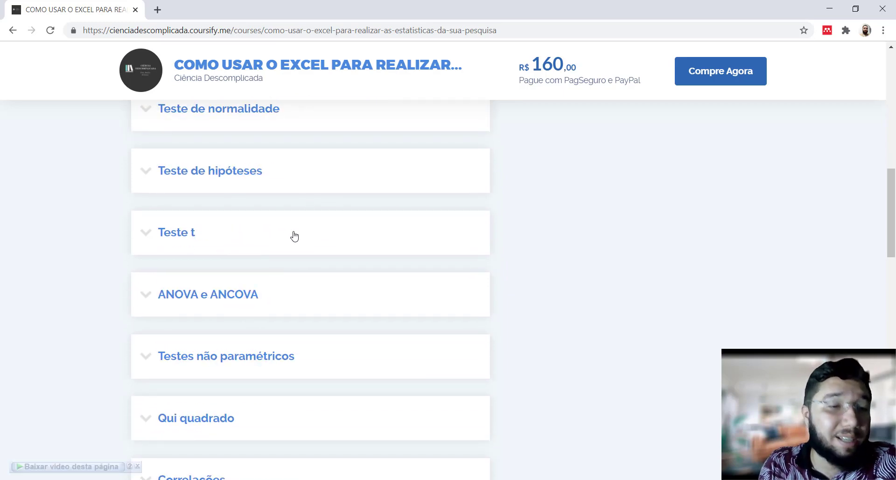
{"action": "scroll", "coordinate": [294, 236], "scroll_direction": "down", "scroll_amount": 2}
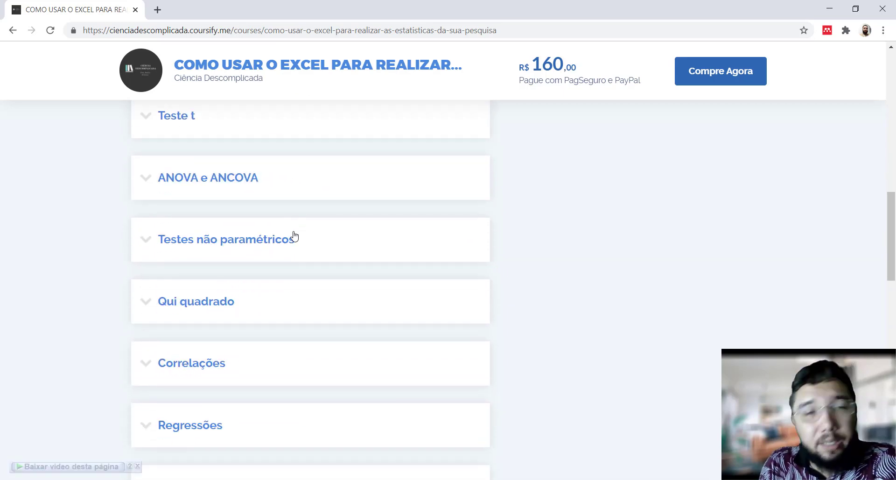
{"action": "scroll", "coordinate": [295, 238], "scroll_direction": "down", "scroll_amount": 3}
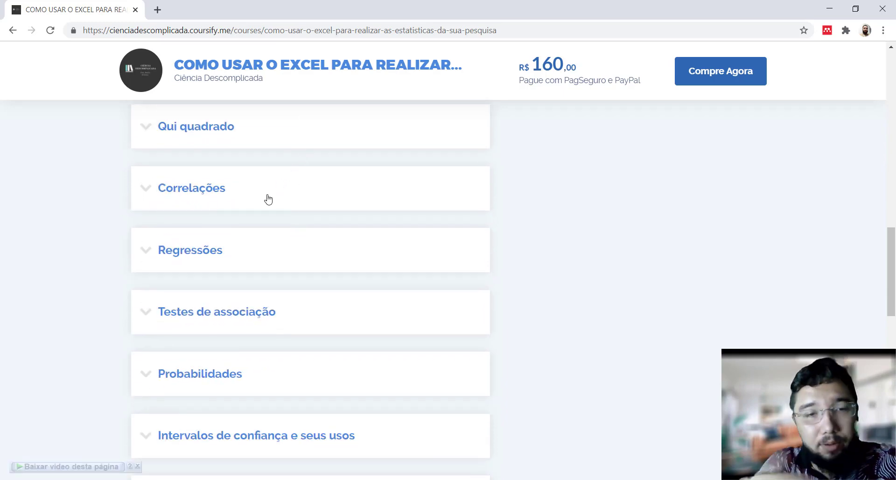
{"action": "scroll", "coordinate": [268, 200], "scroll_direction": "down", "scroll_amount": 2}
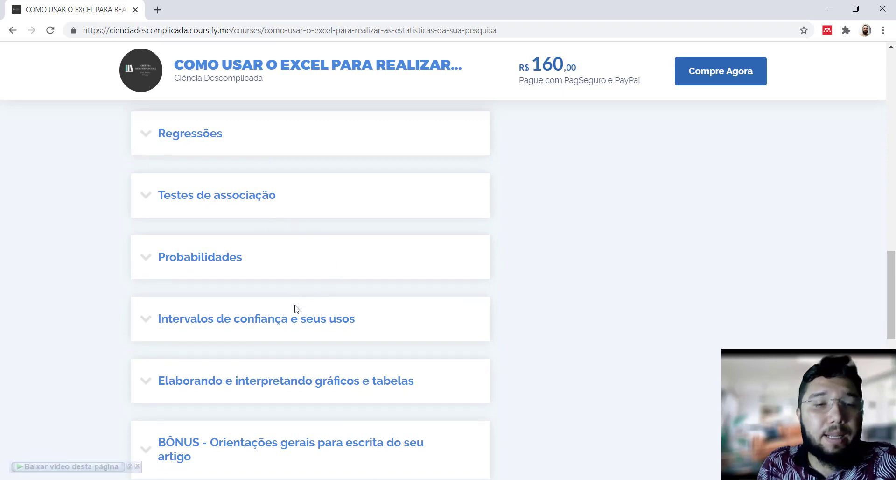
{"action": "scroll", "coordinate": [297, 309], "scroll_direction": "down", "scroll_amount": 1}
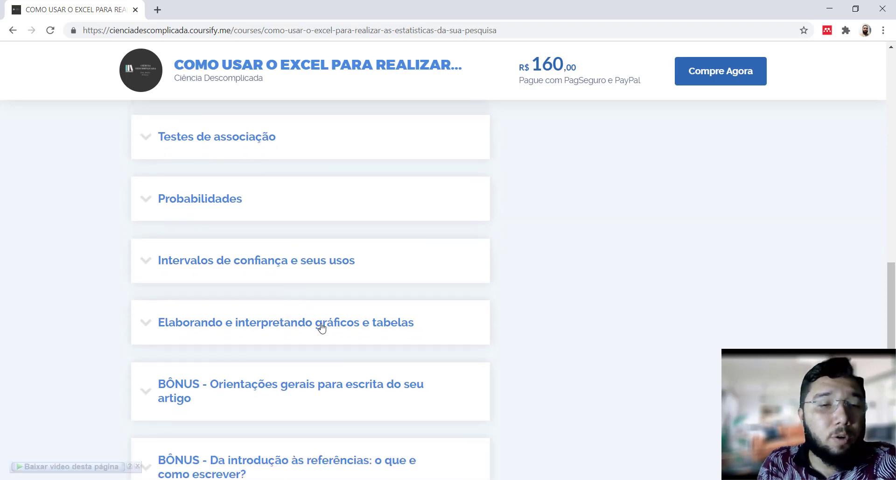
Examine the BÔNUS modules on scientific writing, data analysis, reviews and article submission at the end of the course outline
{"action": "scroll", "coordinate": [345, 321], "scroll_direction": "up", "scroll_amount": 5}
{"action": "scroll", "coordinate": [346, 321], "scroll_direction": "up", "scroll_amount": 10}
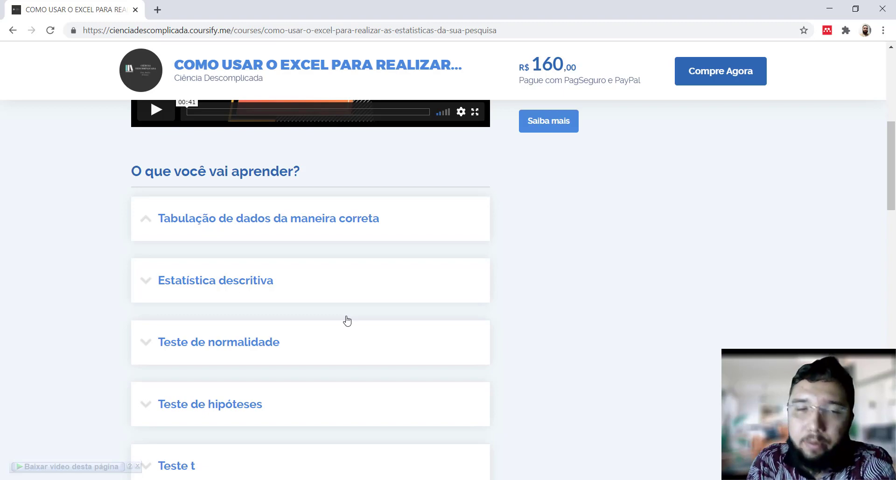
{"action": "scroll", "coordinate": [347, 320], "scroll_direction": "down", "scroll_amount": 10}
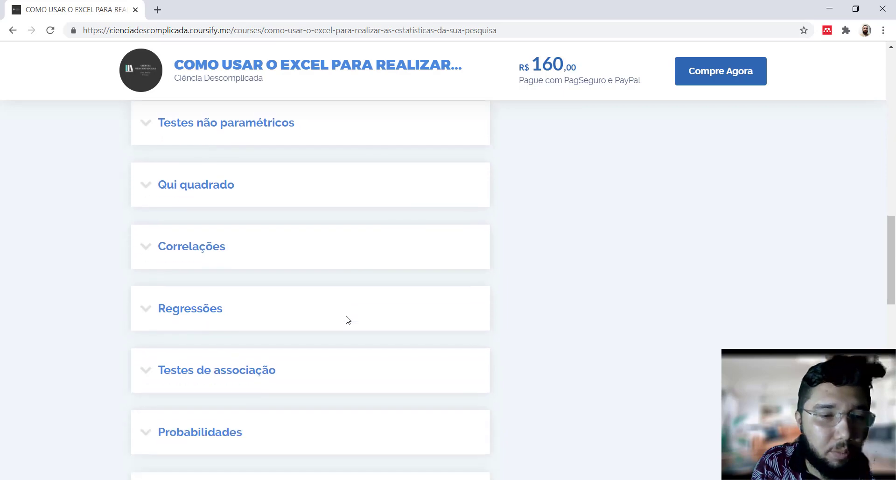
{"action": "scroll", "coordinate": [347, 320], "scroll_direction": "down", "scroll_amount": 2}
{"action": "scroll", "coordinate": [347, 321], "scroll_direction": "down", "scroll_amount": 1}
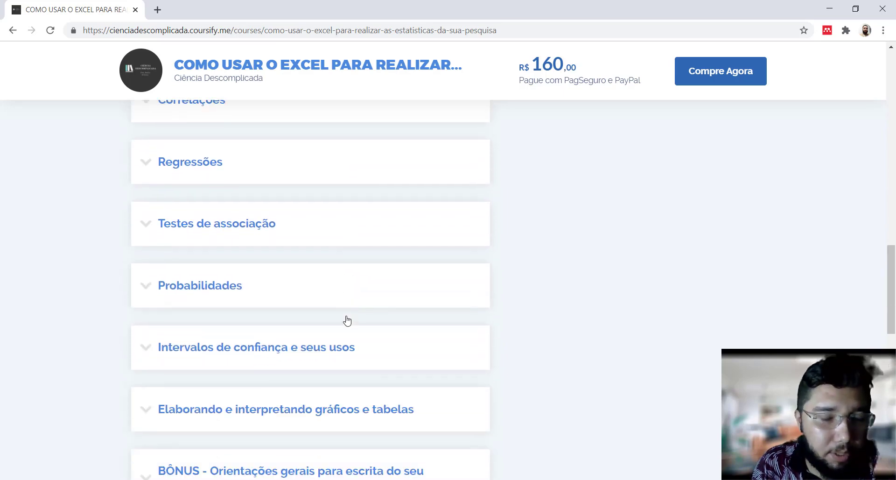
{"action": "scroll", "coordinate": [346, 320], "scroll_direction": "down", "scroll_amount": 7}
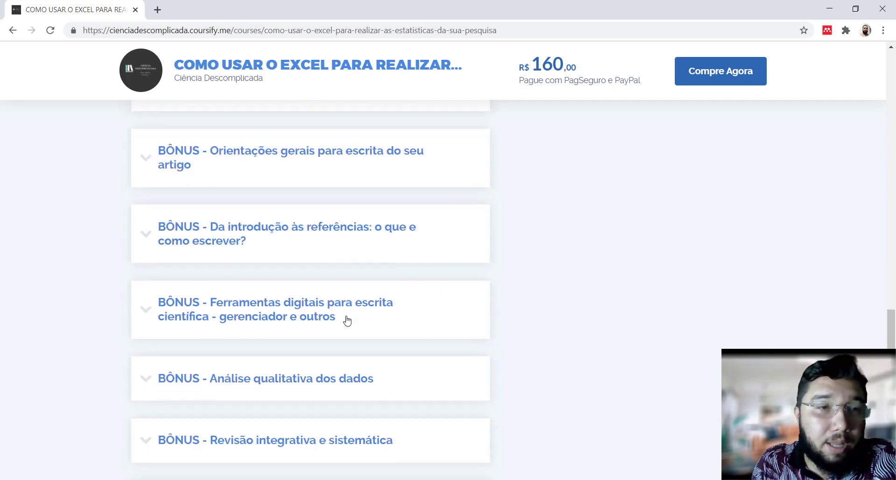
{"action": "scroll", "coordinate": [347, 320], "scroll_direction": "down", "scroll_amount": 1}
{"action": "scroll", "coordinate": [346, 319], "scroll_direction": "up", "scroll_amount": 2}
{"action": "scroll", "coordinate": [346, 319], "scroll_direction": "down", "scroll_amount": 1}
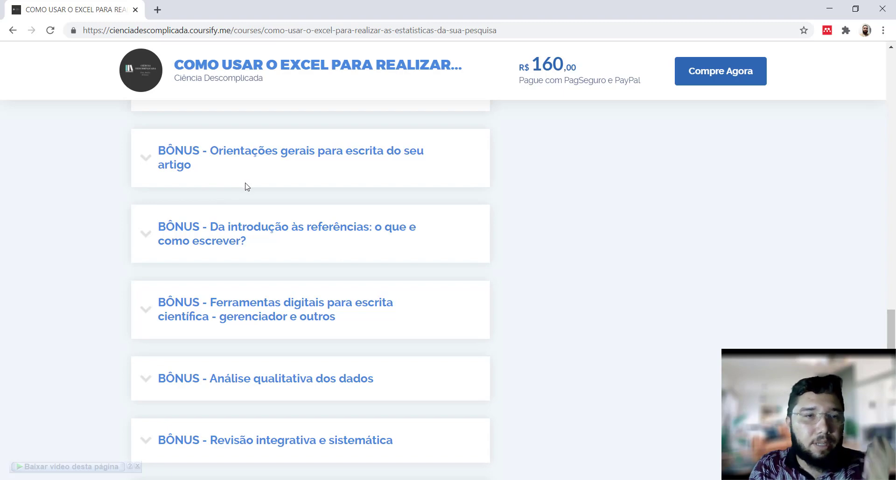
{"action": "scroll", "coordinate": [248, 187], "scroll_direction": "down", "scroll_amount": 1}
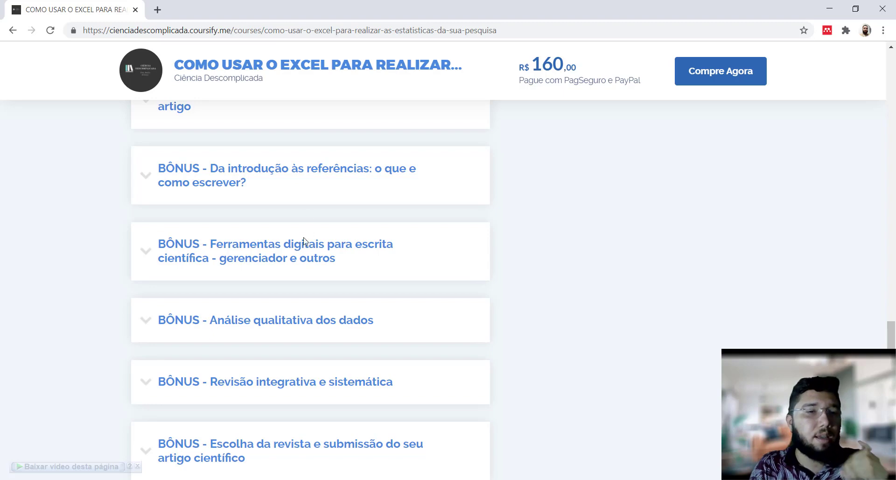
{"action": "scroll", "coordinate": [298, 244], "scroll_direction": "down", "scroll_amount": 3}
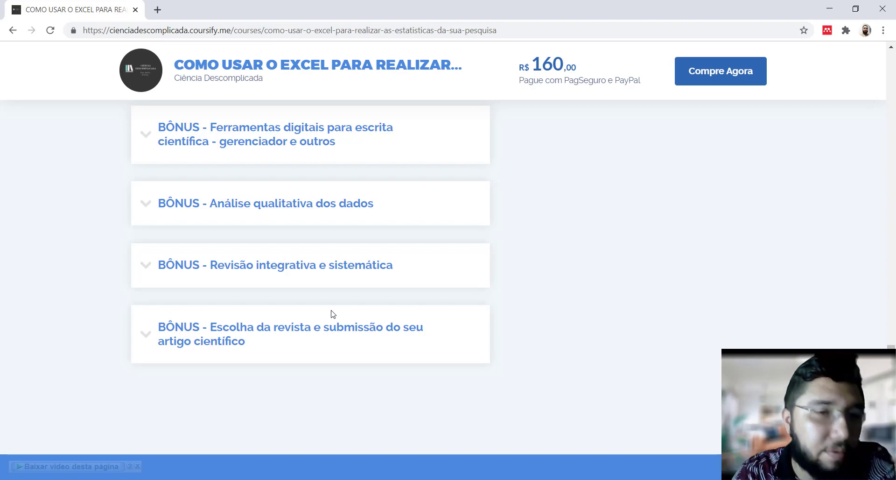
Review the whole course page again, comparing the module list with the course heading and introduction
{"action": "scroll", "coordinate": [333, 313], "scroll_direction": "up", "scroll_amount": 6}
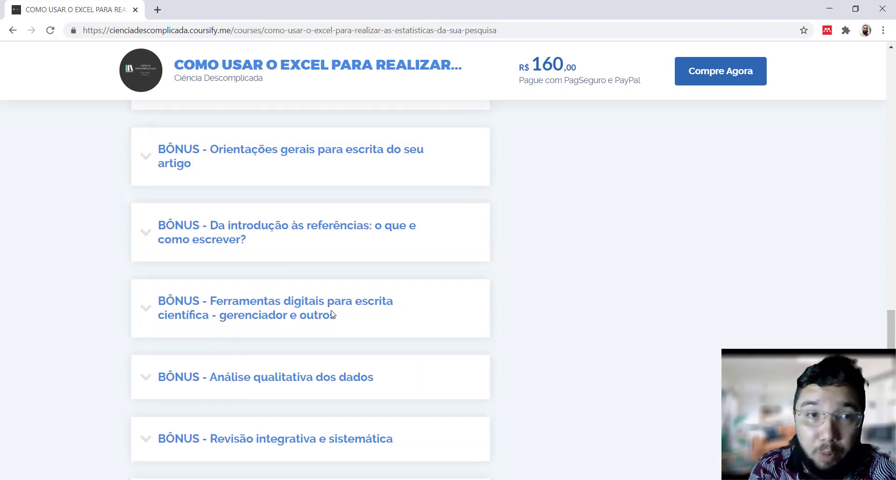
{"action": "scroll", "coordinate": [332, 313], "scroll_direction": "down", "scroll_amount": 1}
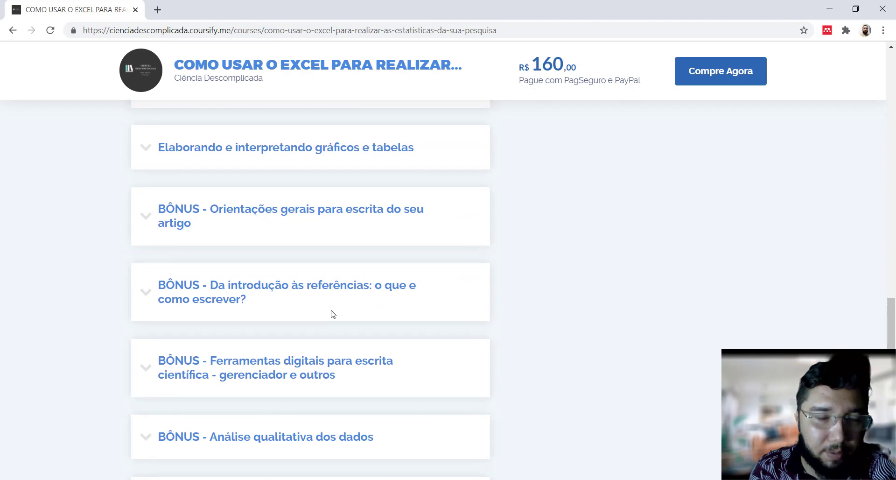
{"action": "scroll", "coordinate": [332, 314], "scroll_direction": "up", "scroll_amount": 5}
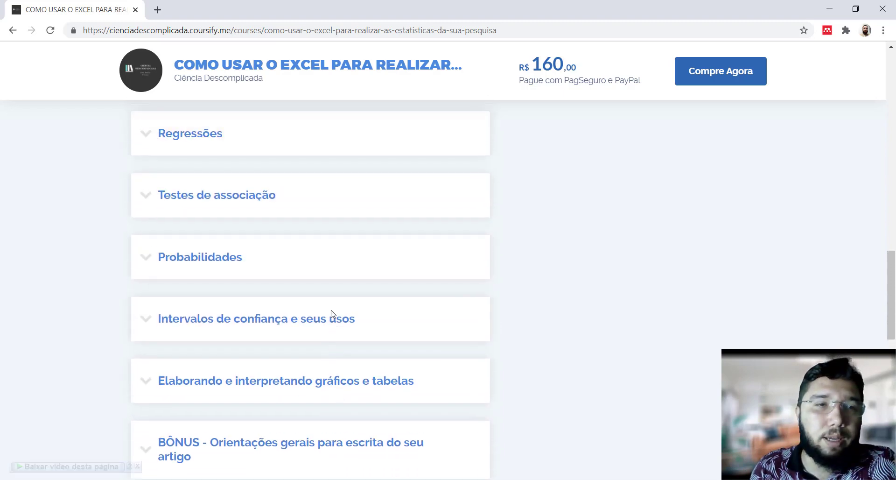
{"action": "scroll", "coordinate": [333, 314], "scroll_direction": "down", "scroll_amount": 8}
{"action": "scroll", "coordinate": [333, 314], "scroll_direction": "down", "scroll_amount": 2}
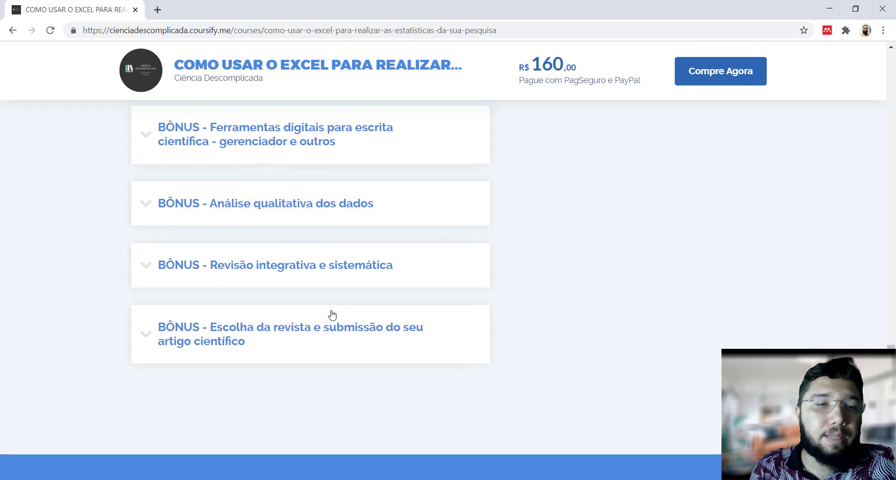
{"action": "scroll", "coordinate": [333, 314], "scroll_direction": "up", "scroll_amount": 14}
{"action": "scroll", "coordinate": [333, 314], "scroll_direction": "up", "scroll_amount": 12}
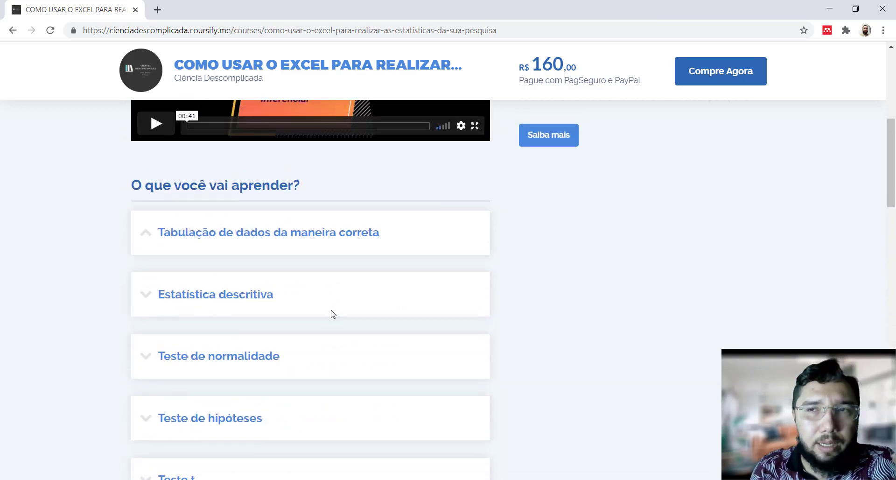
{"action": "scroll", "coordinate": [333, 314], "scroll_direction": "down", "scroll_amount": 3}
{"action": "scroll", "coordinate": [333, 314], "scroll_direction": "up", "scroll_amount": 3}
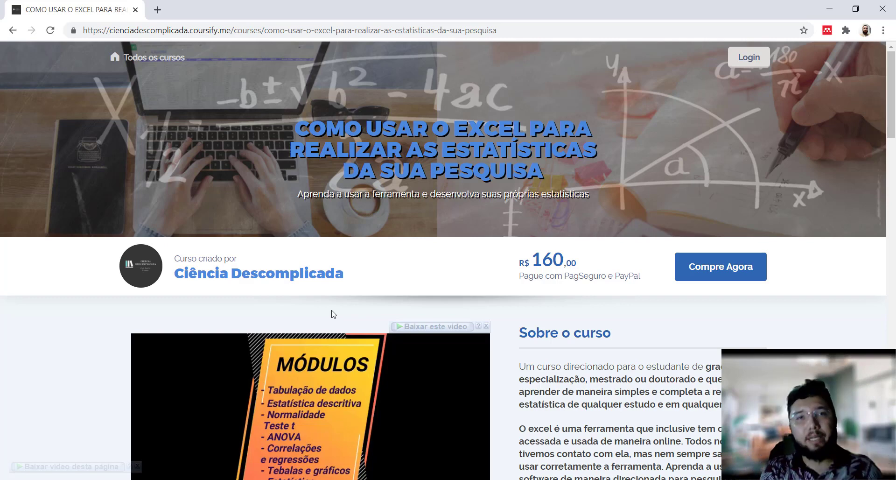
{"action": "scroll", "coordinate": [334, 314], "scroll_direction": "down", "scroll_amount": 15}
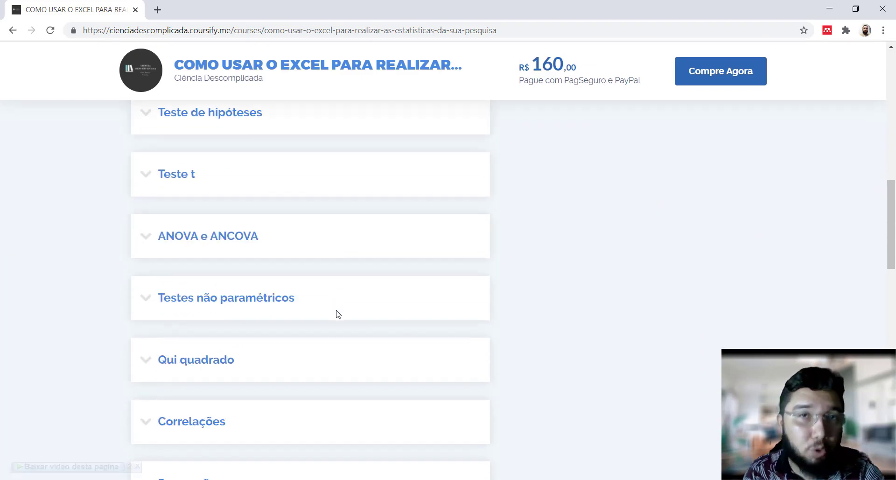
{"action": "scroll", "coordinate": [338, 314], "scroll_direction": "up", "scroll_amount": 8}
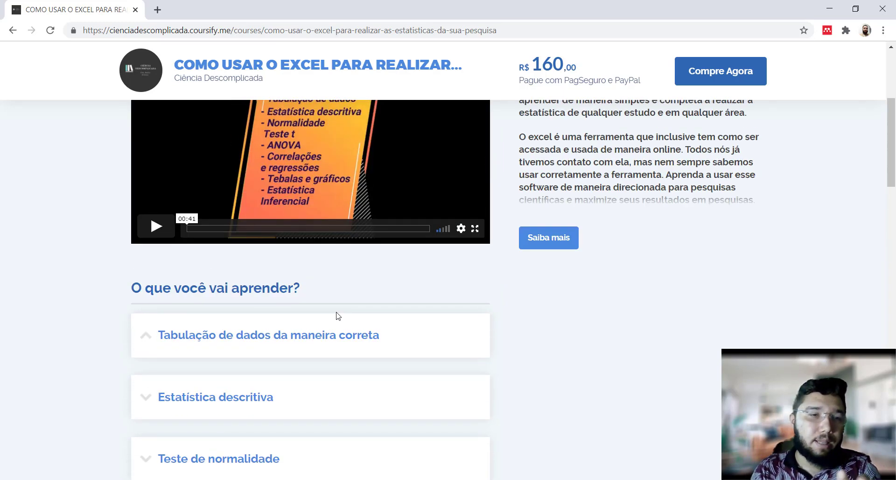
Examine the lessons of the "BÔNUS - Revisão integrativa e sistemática" module near the end of the course outline, then collapse the module
{"action": "scroll", "coordinate": [338, 316], "scroll_direction": "down", "scroll_amount": 2}
{"action": "scroll", "coordinate": [339, 316], "scroll_direction": "down", "scroll_amount": 2}
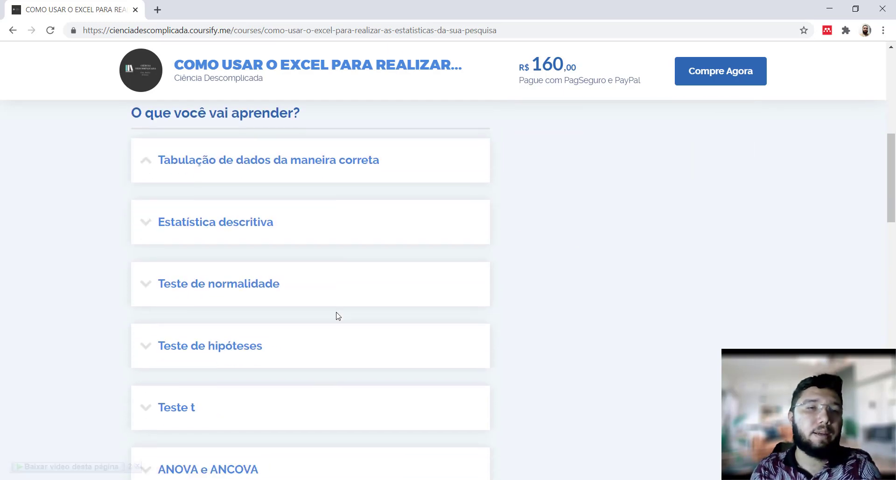
{"action": "scroll", "coordinate": [338, 316], "scroll_direction": "down", "scroll_amount": 12}
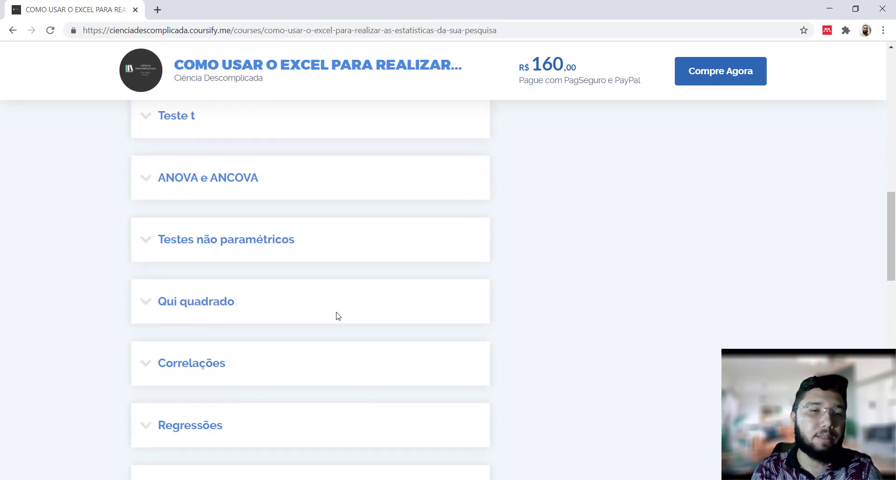
{"action": "scroll", "coordinate": [338, 317], "scroll_direction": "down", "scroll_amount": 6}
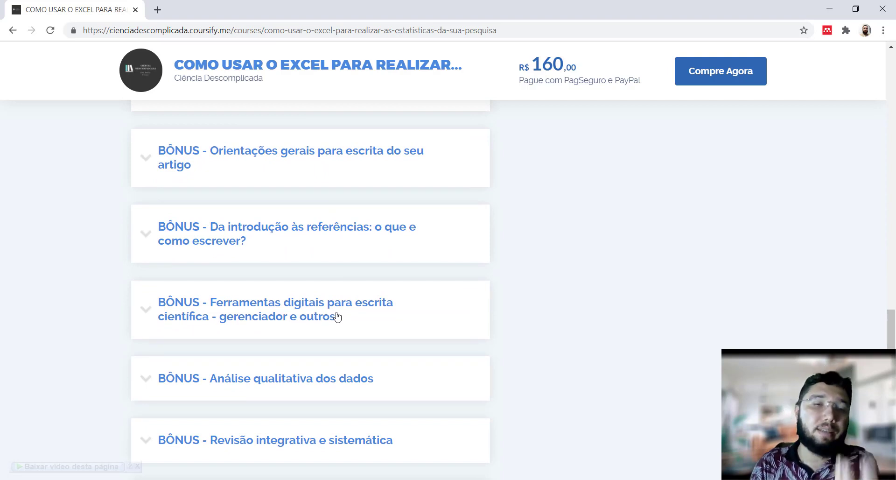
{"action": "scroll", "coordinate": [338, 317], "scroll_direction": "down", "scroll_amount": 1}
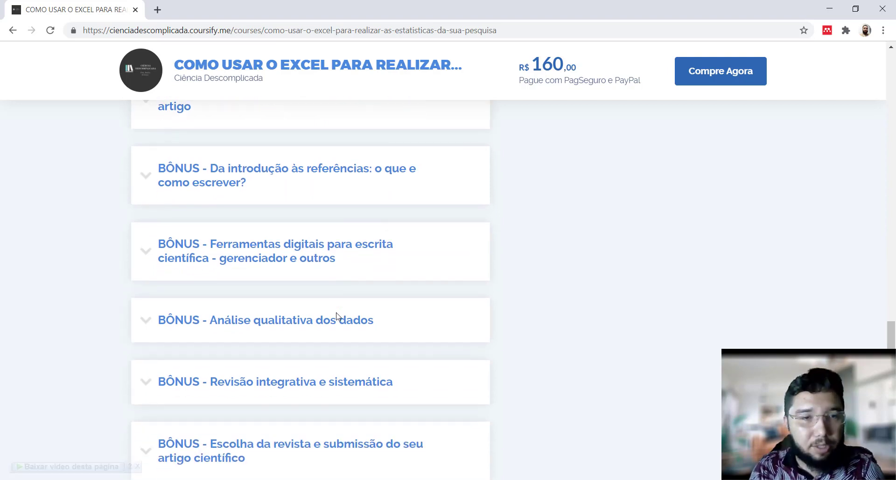
{"action": "scroll", "coordinate": [337, 316], "scroll_direction": "down", "scroll_amount": 3}
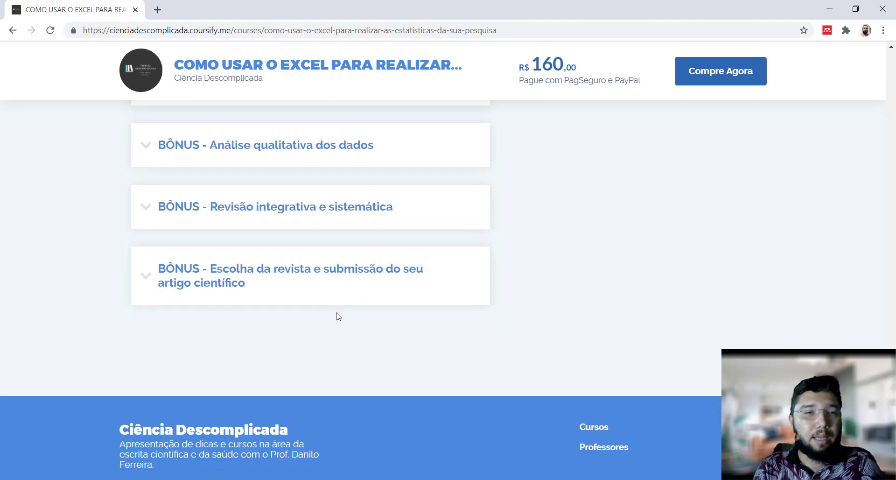
{"action": "left_click", "coordinate": [318, 215]}
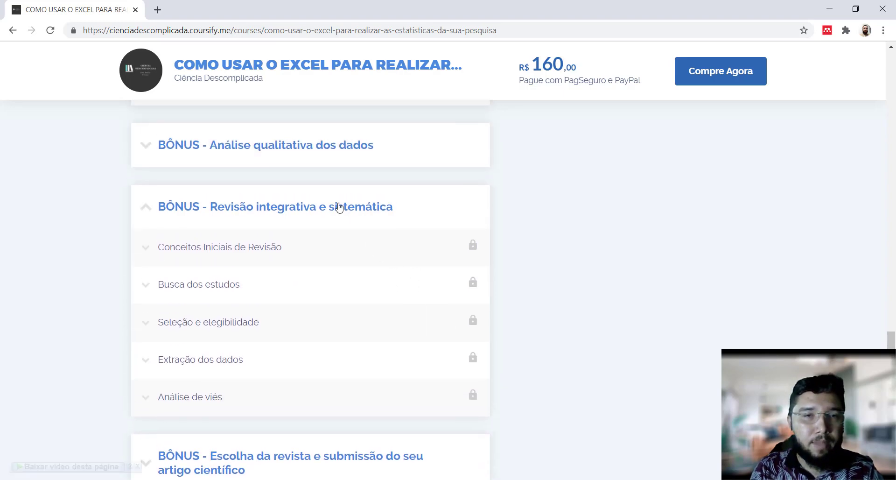
{"action": "left_click", "coordinate": [342, 210]}
Look back through the module list from the BÔNUS modules to the course introduction and the heading of the page
{"action": "scroll", "coordinate": [355, 230], "scroll_direction": "up", "scroll_amount": 2}
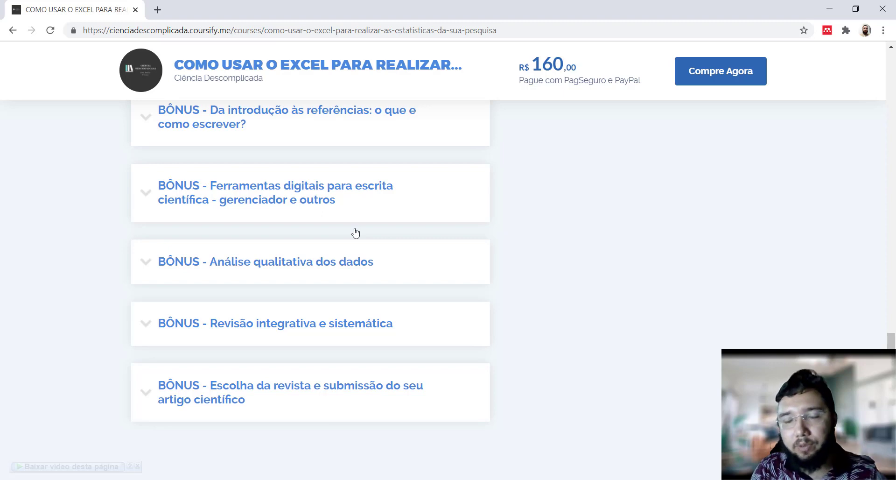
{"action": "scroll", "coordinate": [356, 232], "scroll_direction": "up", "scroll_amount": 7}
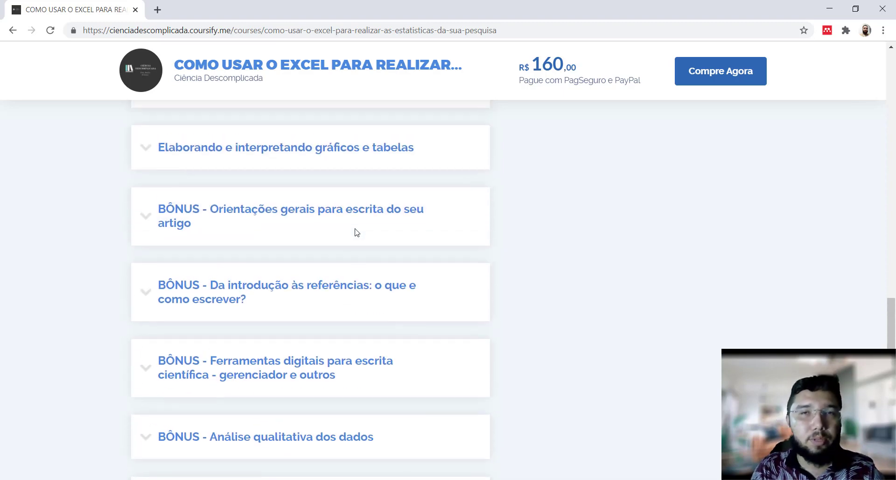
{"action": "scroll", "coordinate": [356, 234], "scroll_direction": "up", "scroll_amount": 16}
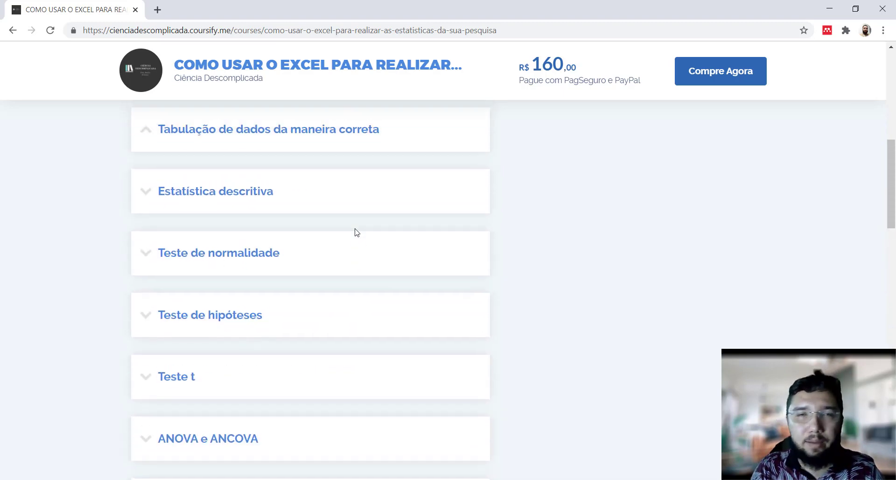
{"action": "scroll", "coordinate": [355, 228], "scroll_direction": "up", "scroll_amount": 6}
{"action": "scroll", "coordinate": [354, 228], "scroll_direction": "down", "scroll_amount": 2}
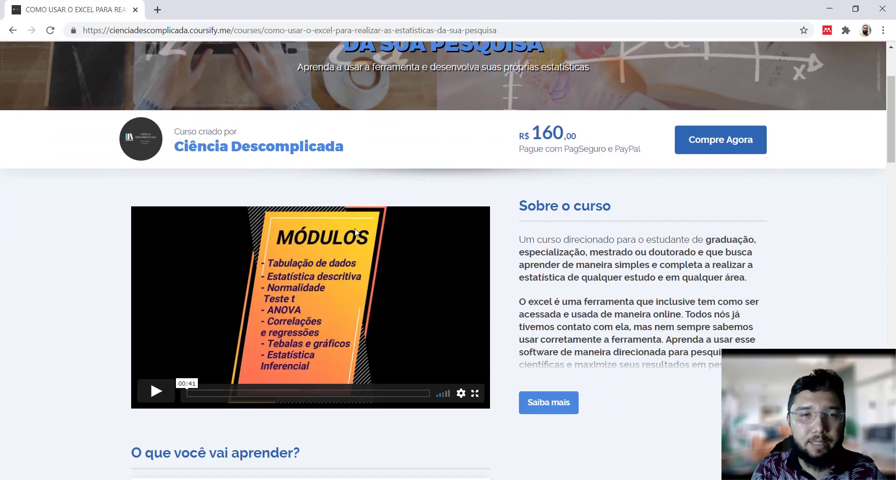
{"action": "scroll", "coordinate": [356, 229], "scroll_direction": "up", "scroll_amount": 2}
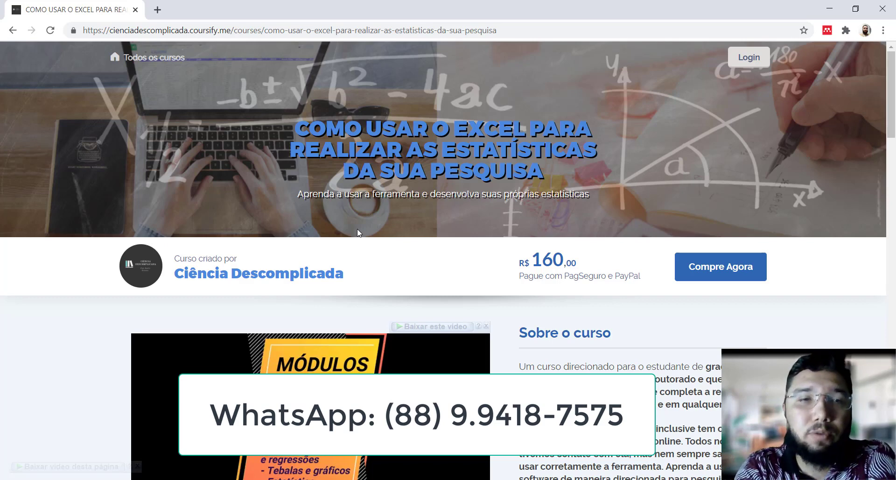
Skim the statistics and BÔNUS modules of the course outline once more and return to the course heading
{"action": "scroll", "coordinate": [372, 256], "scroll_direction": "down", "scroll_amount": 10}
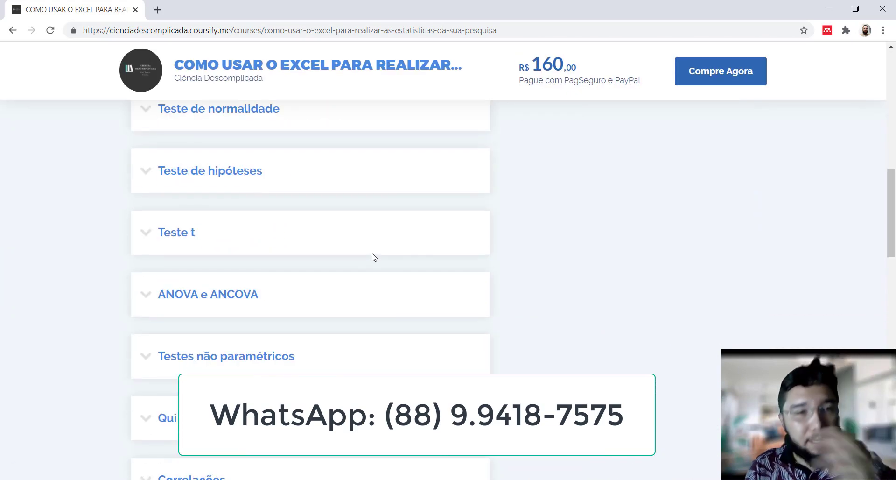
{"action": "scroll", "coordinate": [374, 257], "scroll_direction": "down", "scroll_amount": 10}
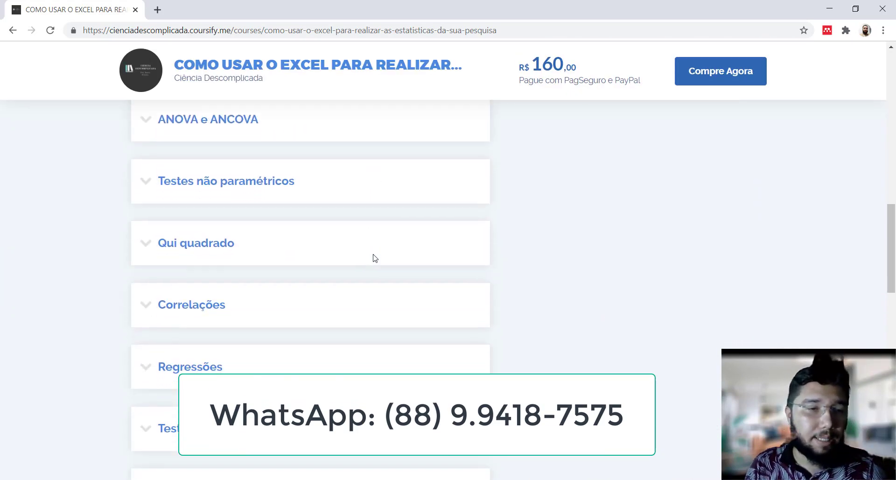
{"action": "scroll", "coordinate": [374, 257], "scroll_direction": "down", "scroll_amount": 4}
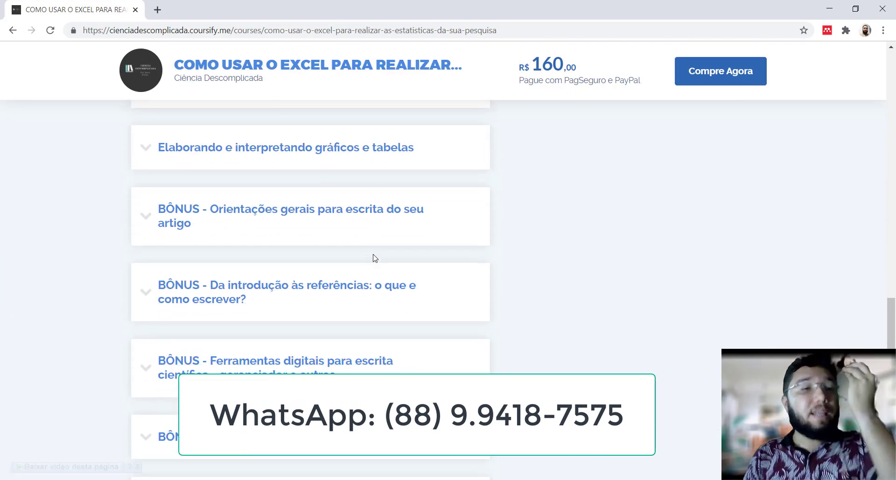
{"action": "scroll", "coordinate": [374, 258], "scroll_direction": "down", "scroll_amount": 4}
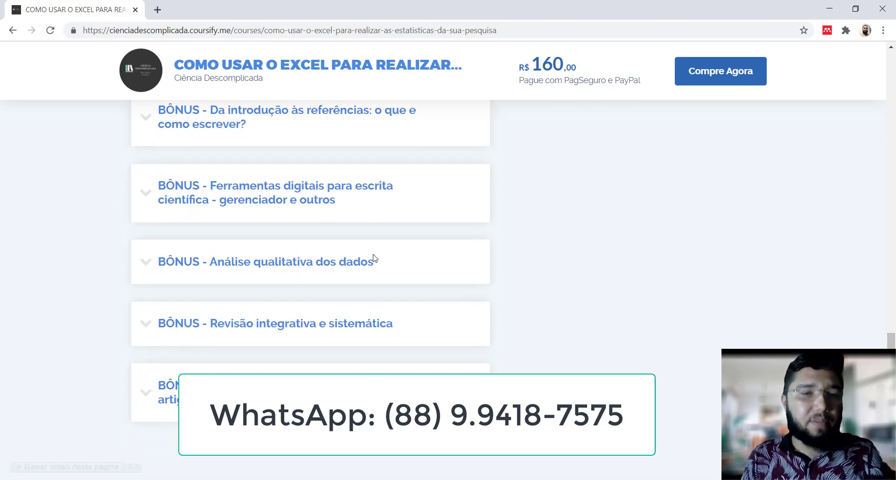
{"action": "scroll", "coordinate": [374, 257], "scroll_direction": "up", "scroll_amount": 20}
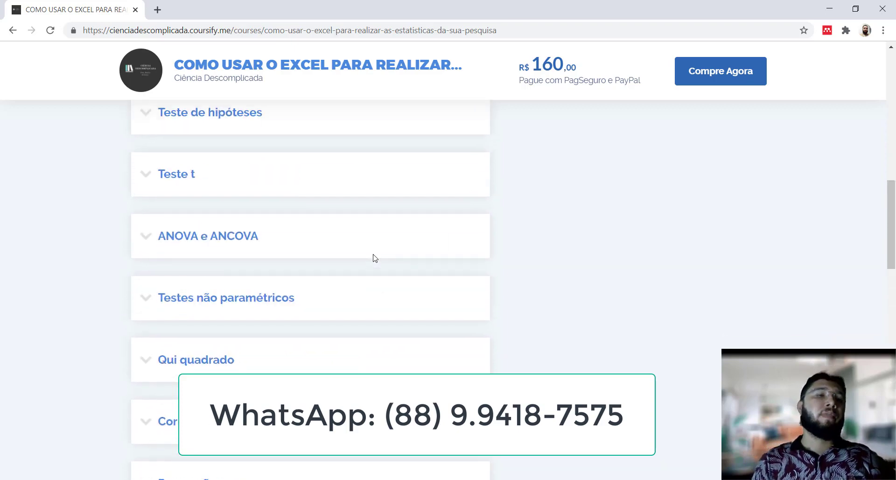
{"action": "scroll", "coordinate": [373, 258], "scroll_direction": "down", "scroll_amount": 1}
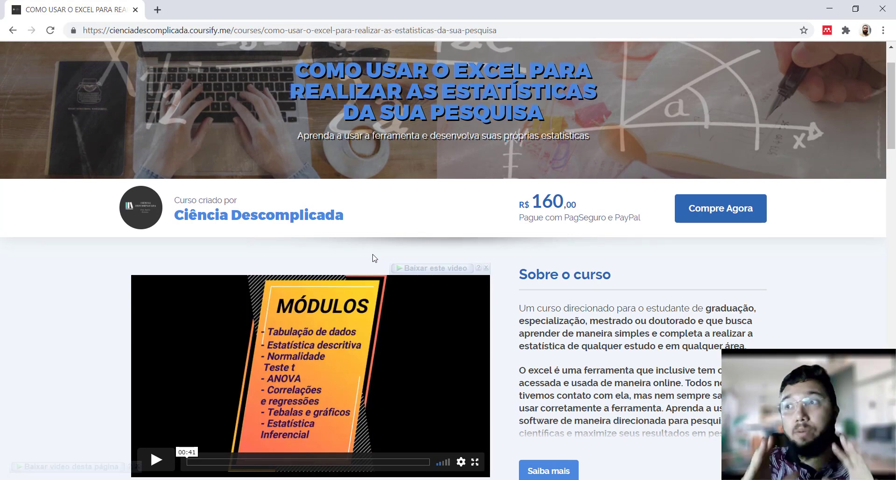
{"action": "scroll", "coordinate": [369, 256], "scroll_direction": "down", "scroll_amount": 8}
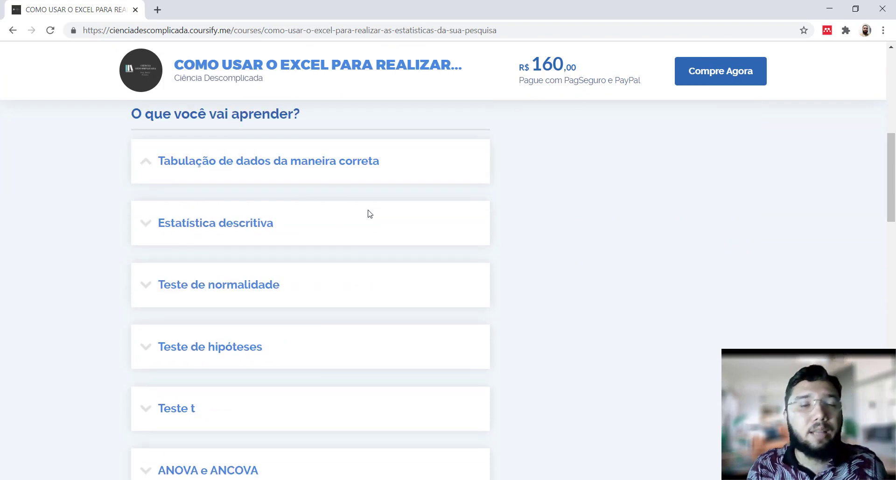
{"action": "scroll", "coordinate": [367, 211], "scroll_direction": "up", "scroll_amount": 10}
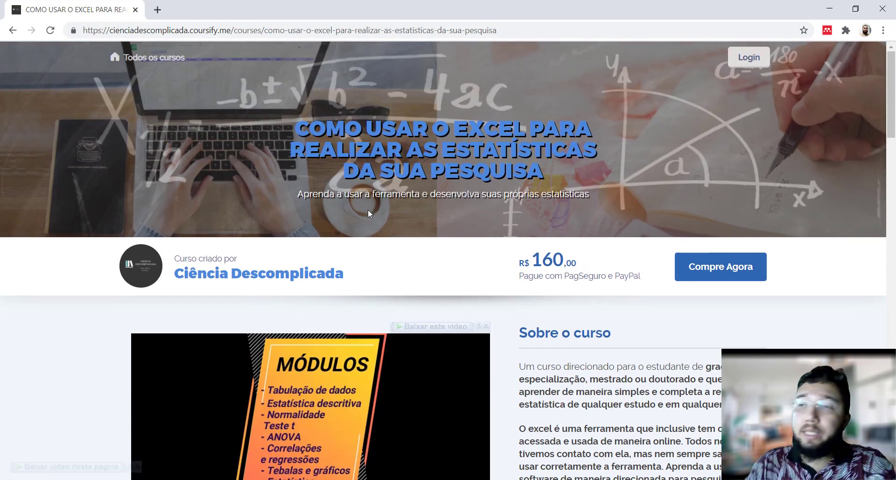